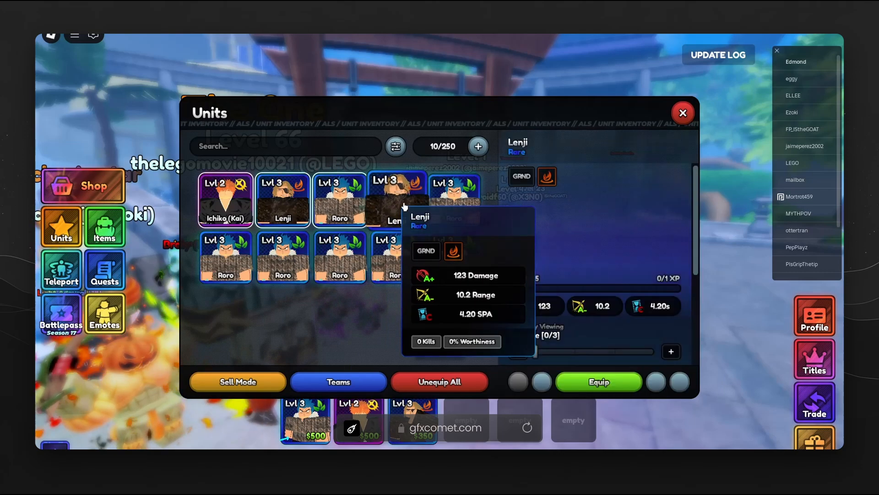
View a Roro unit's details in the Units inventory.
left_click(335, 209)
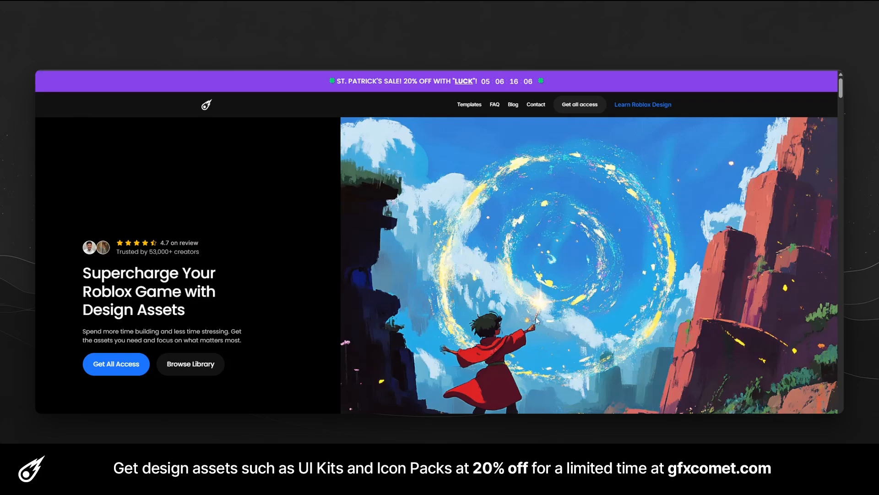
Browse the gfxcomet.com design asset packs and the Design Academy's Roblox UI tutorials.
scroll(448, 265, "down", 15)
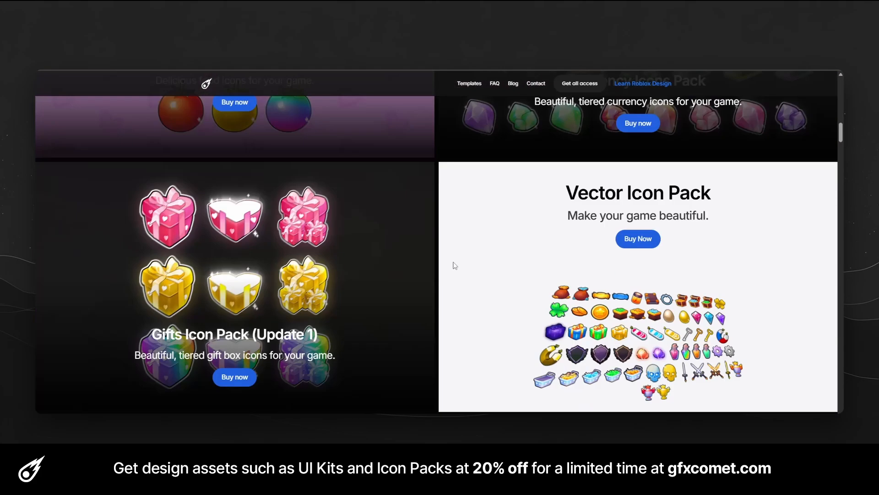
scroll(530, 197, "up", 5)
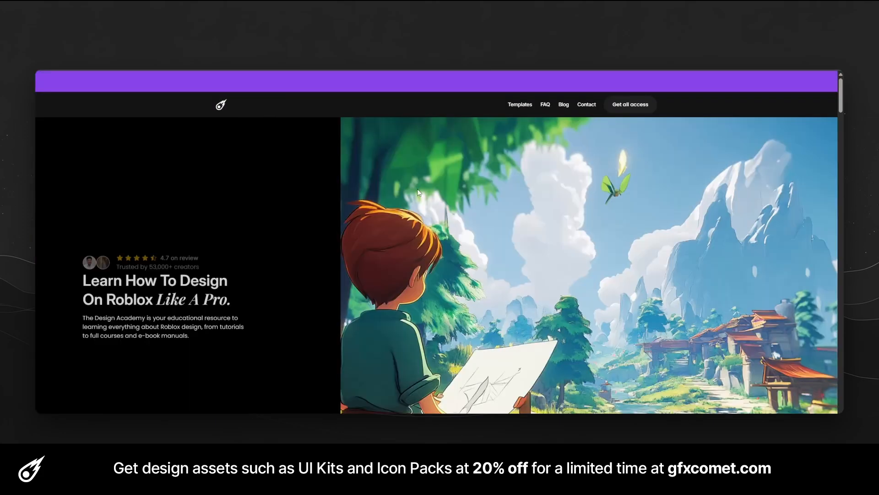
scroll(417, 188, "down", 1)
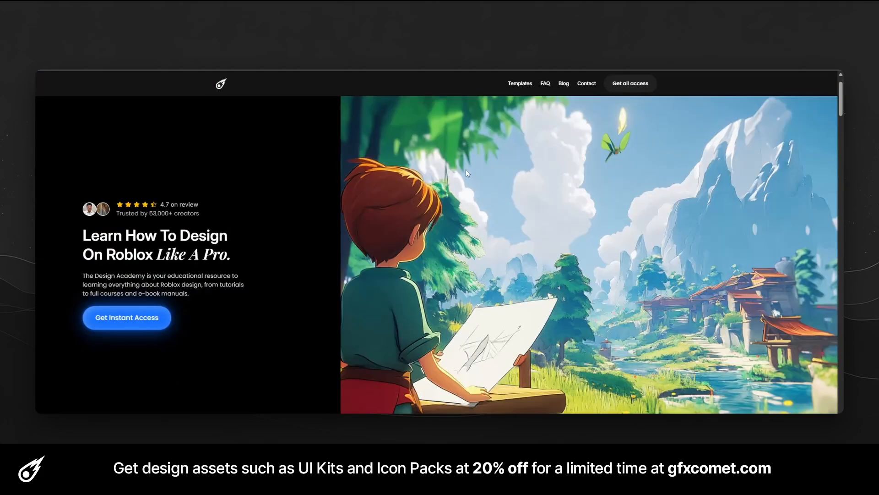
scroll(489, 226, "down", 8)
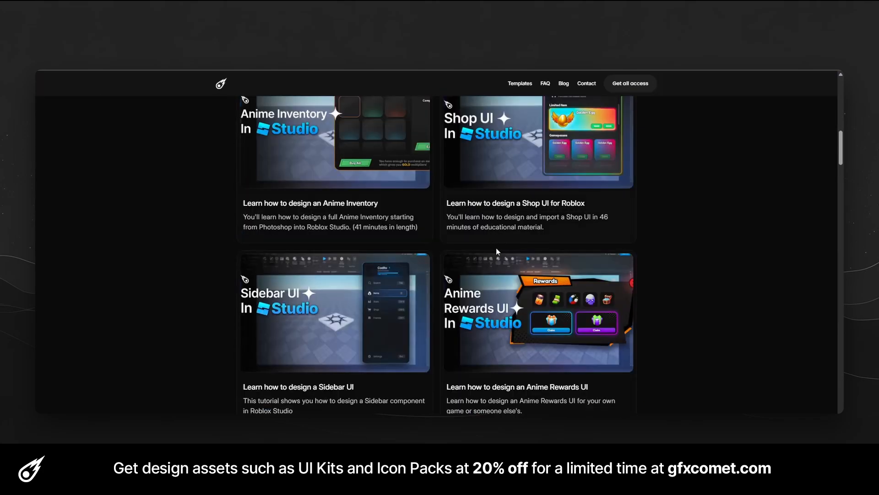
scroll(497, 250, "down", 15)
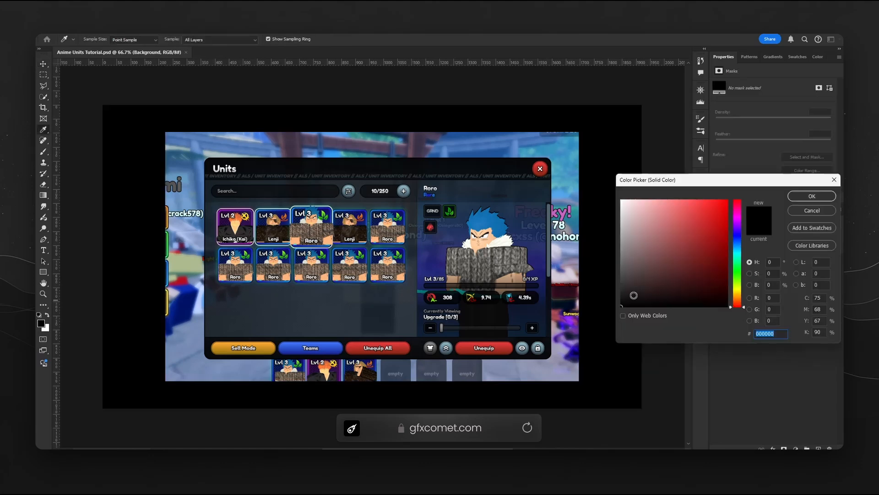
Set the background's solid colour fill to dark grey #121212.
left_click_drag(633, 297, 614, 299)
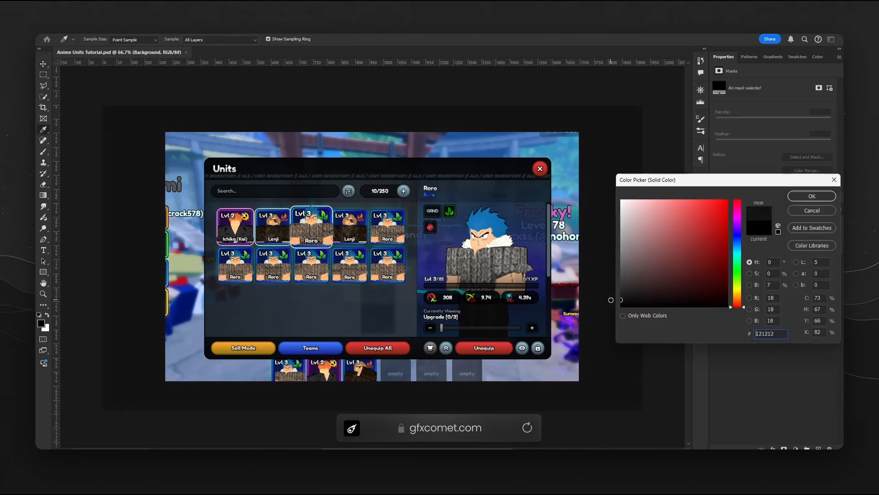
left_click(812, 196)
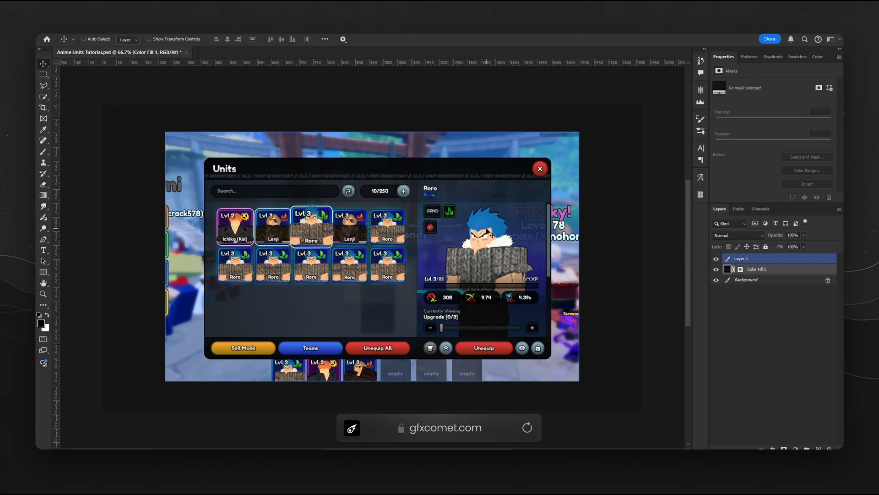
On a new layer above the reference screenshot, draw a black rectangle about 1243 × 722 px with 30 px corners over the Units window.
key("ctrl+1")
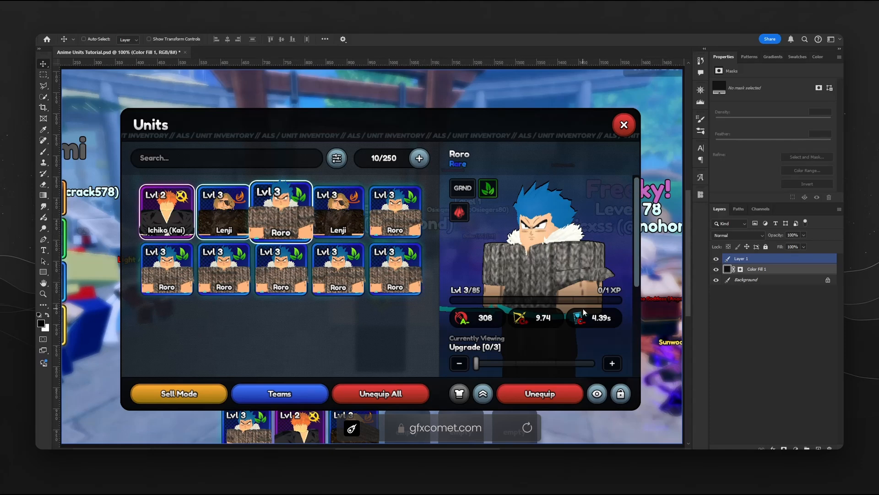
left_click(831, 355)
left_click(763, 259)
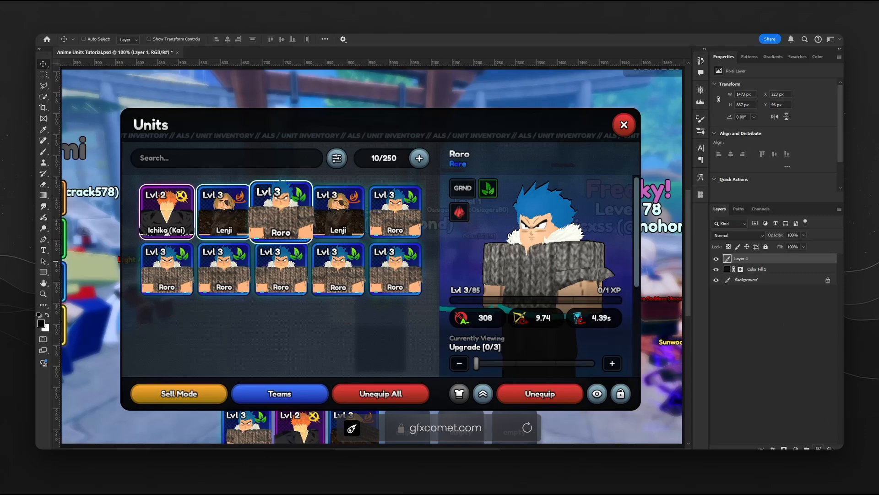
left_click(818, 447)
key("ctrl+minus")
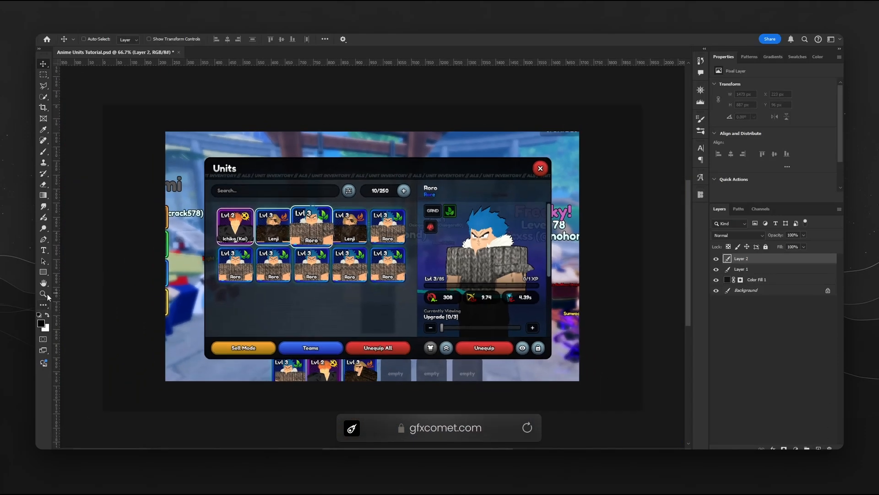
left_click(42, 273)
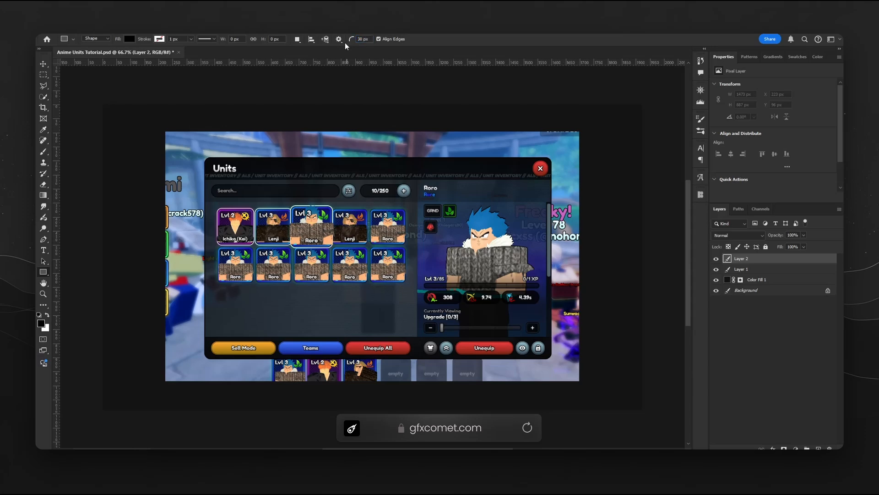
left_click_drag(205, 158, 553, 361)
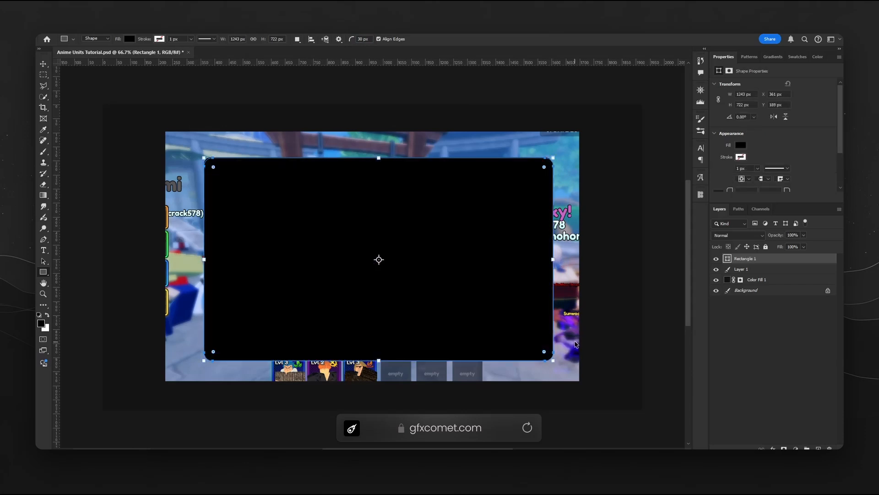
Hide the reference screenshot, centre the rounded rectangle horizontally and vertically on the canvas, and save the document.
key("v")
left_click(715, 268)
key("ctrl+a")
left_click(227, 40)
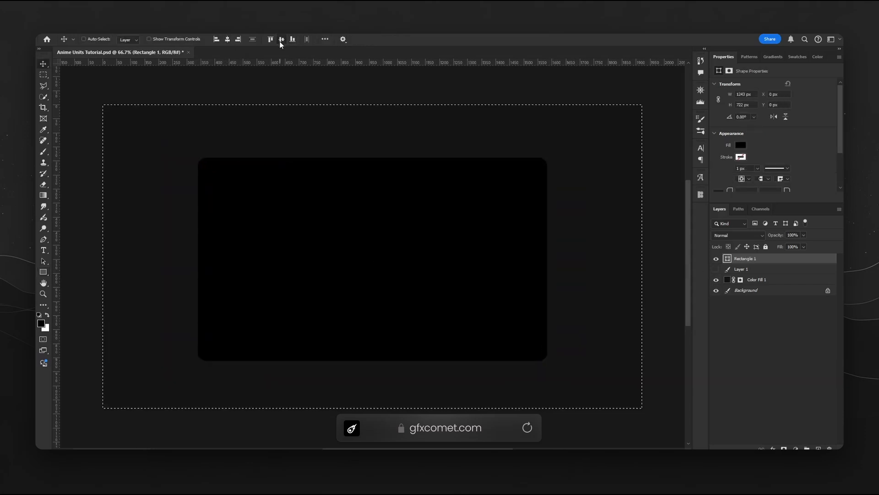
left_click(281, 39)
key("ctrl+d")
key("ctrl+1")
key("ctrl+s")
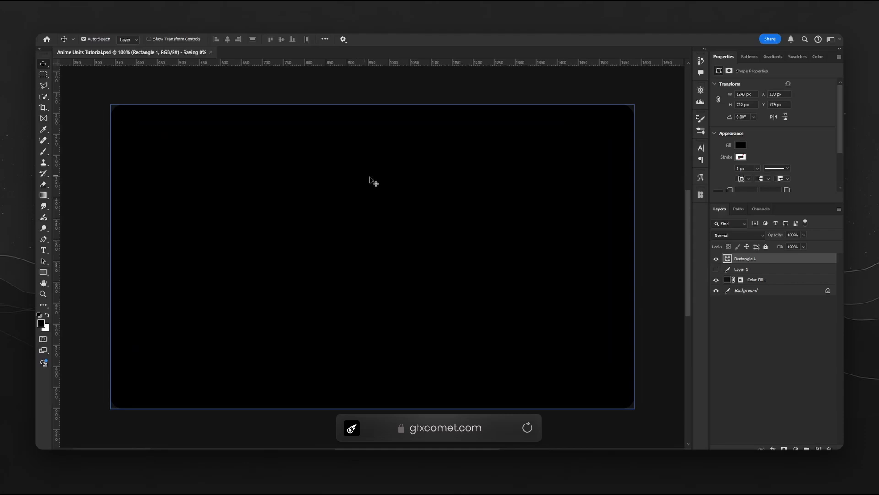
Move the reference screenshot layer above Rectangle 1, then place a visible copy beneath the rectangle with the original hidden.
left_click_drag(740, 269, 731, 255)
left_click(716, 258)
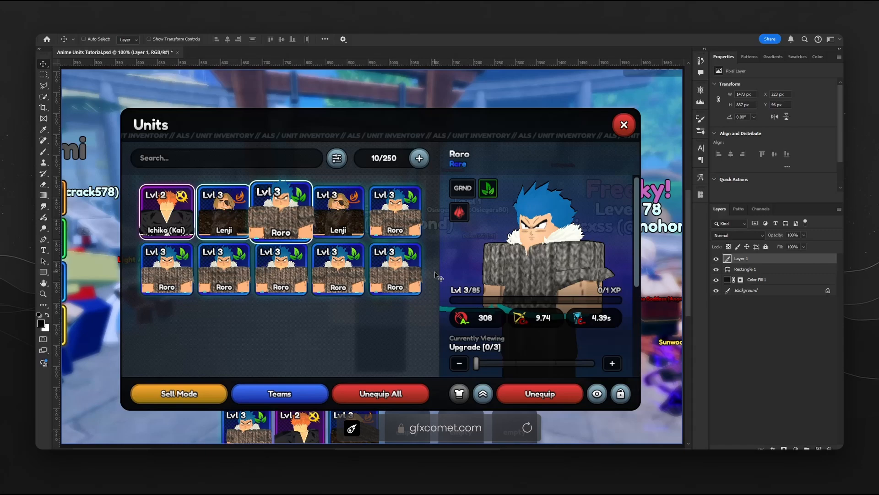
left_click_drag(732, 258, 732, 275)
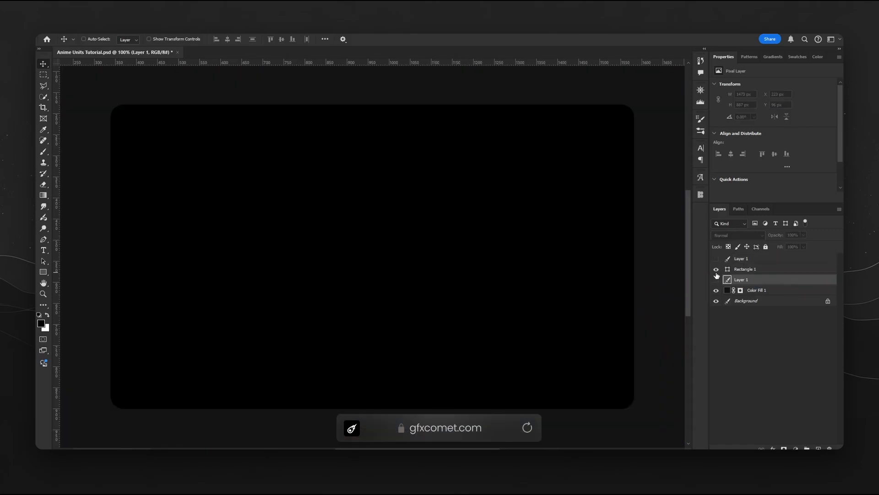
left_click(716, 270)
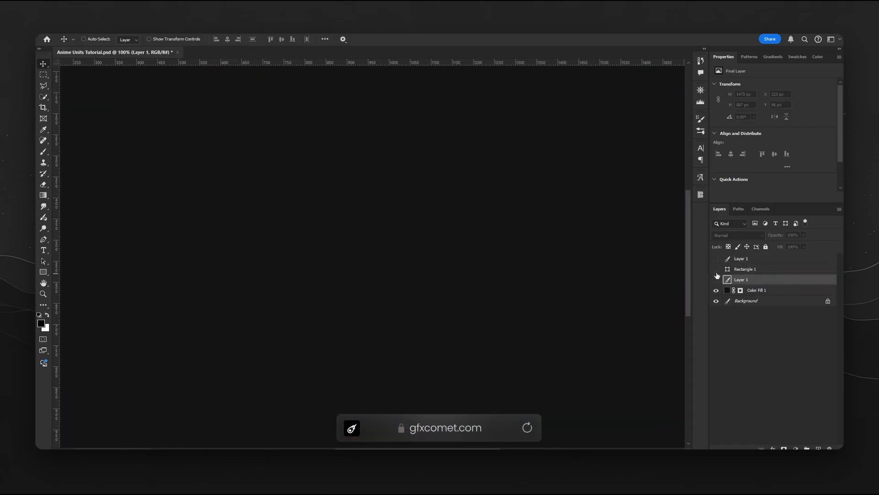
left_click(716, 270)
left_click(716, 279)
Scale the screenshot copy behind the rectangle to about 130% so it fills the canvas width.
key("ctrl+minus")
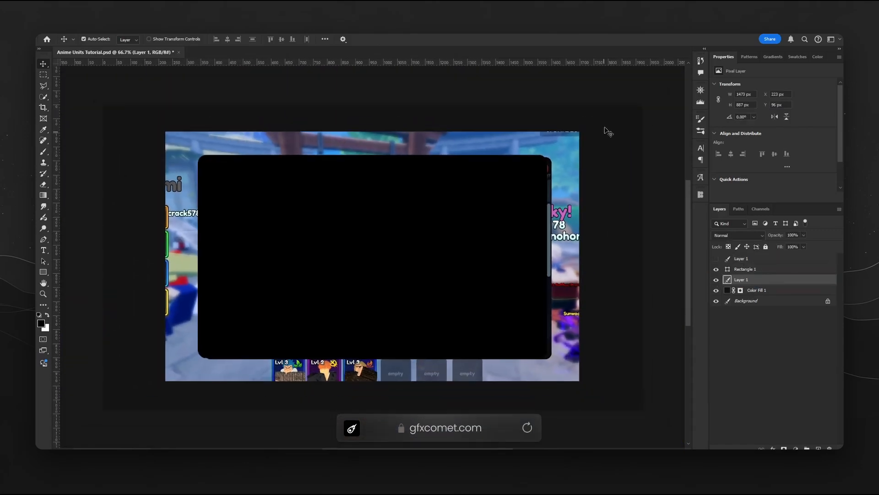
key("ctrl+t")
left_click_drag(583, 130, 657, 112)
key("Return")
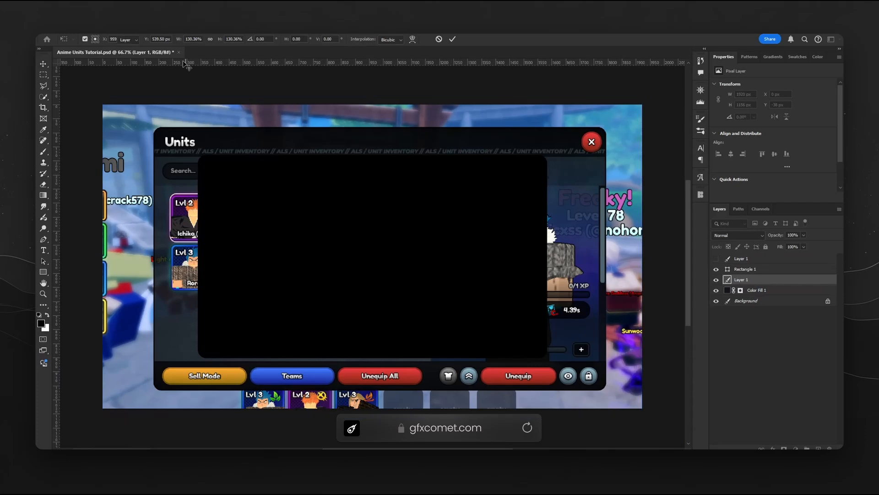
Apply a Gaussian Blur to the screenshot copy behind the rectangle, using a smaller radius than the one preset.
left_click(154, 32)
mouse_move(231, 134)
left_click(280, 164)
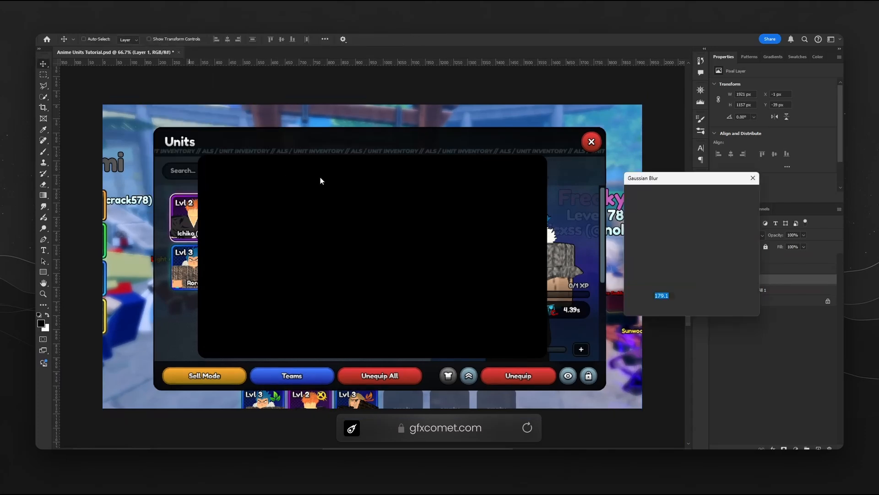
left_click_drag(695, 309, 672, 311)
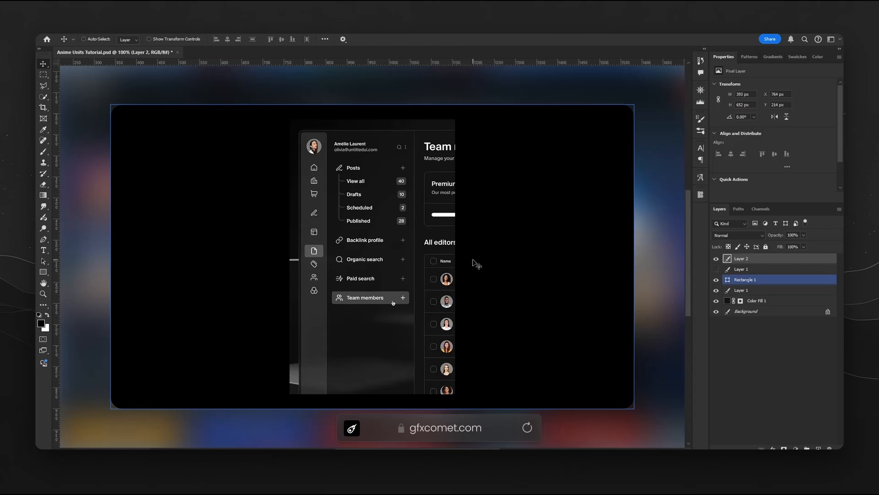
Enlarge the pasted dashboard reference to about 719 × 1193 px and reposition it over the black panel.
key("ctrl+t")
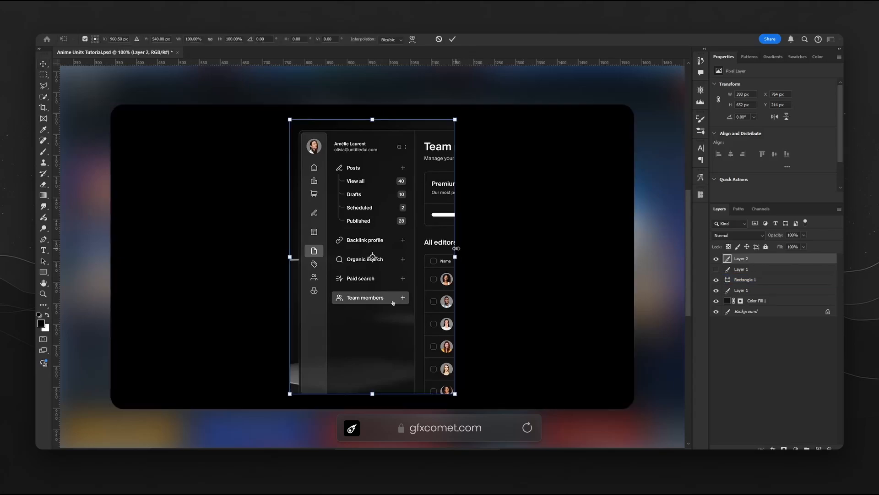
left_click_drag(456, 248, 525, 249)
left_click_drag(451, 204, 459, 264)
key("Return")
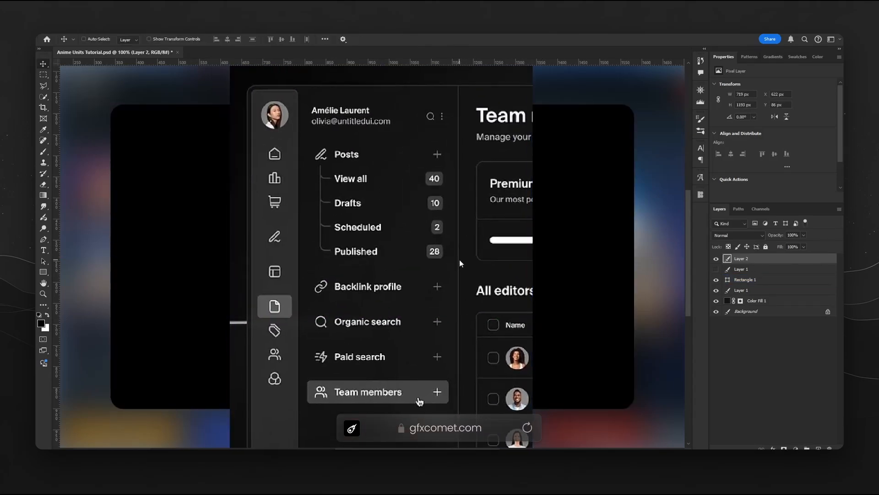
left_click_drag(323, 360, 325, 310)
left_click_drag(399, 347, 424, 334)
left_click_drag(439, 234, 447, 291)
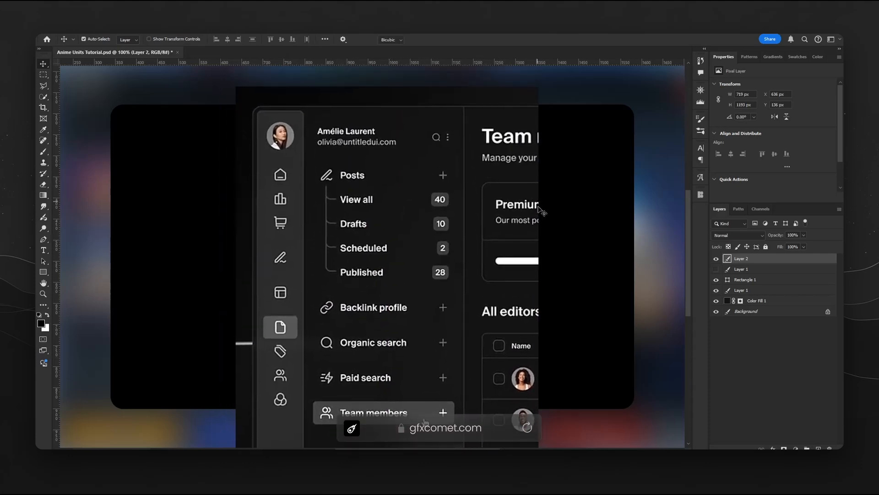
Scale the dashboard reference down to about 457 × 759 px and move it near the middle of the panel.
key("ctrl+t")
left_click_drag(538, 213, 485, 229)
key("Return")
left_click_drag(448, 313, 494, 237)
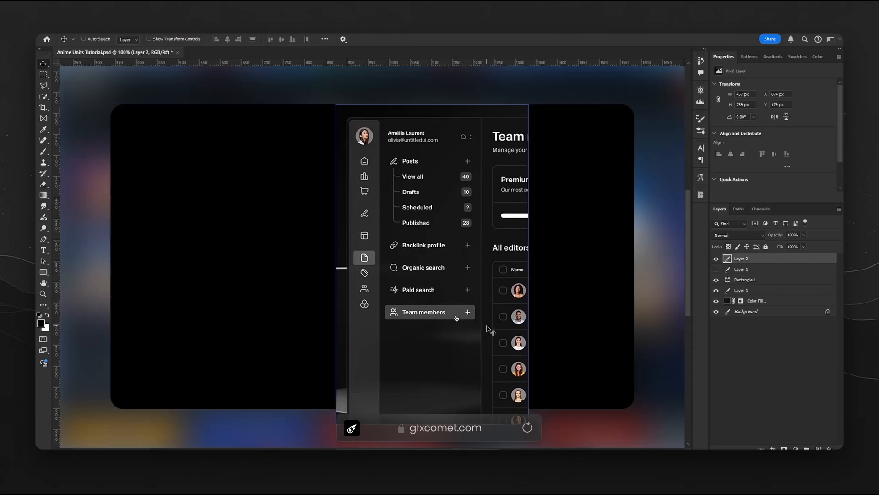
Add a Gradient Overlay to Rectangle 1 and set its angle to 43°.
left_click(788, 291)
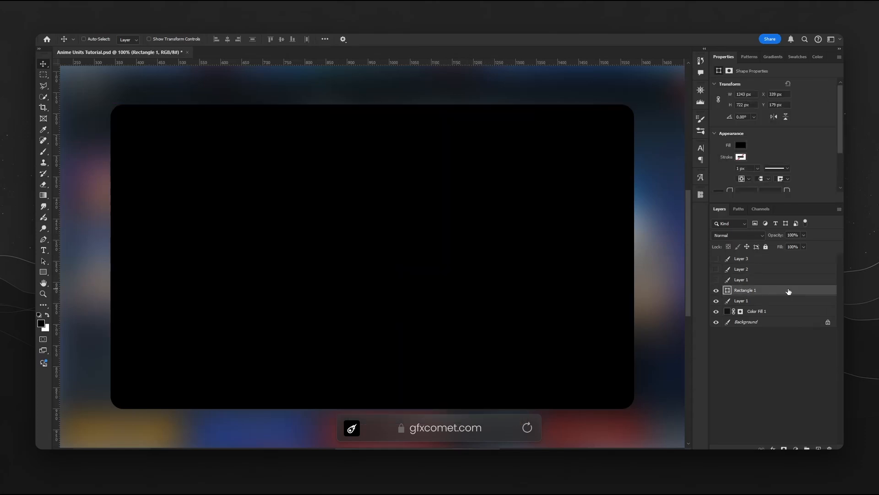
double_click(789, 292)
left_click(571, 277)
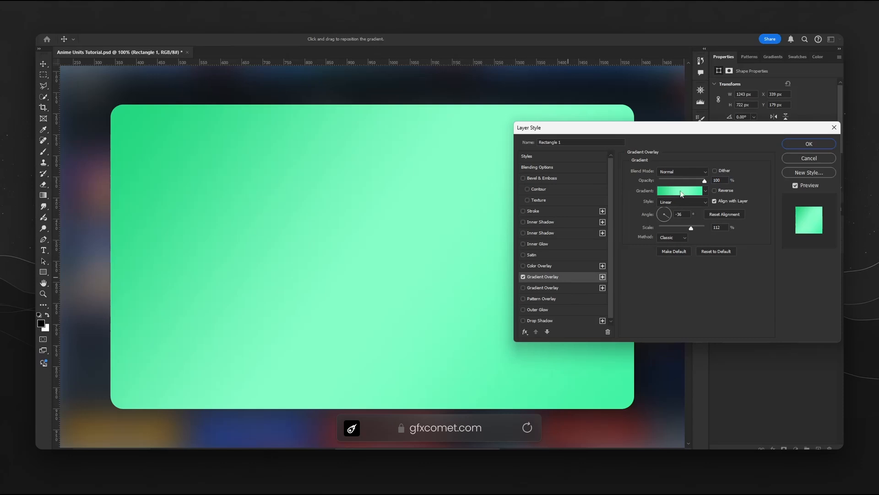
left_click(669, 212)
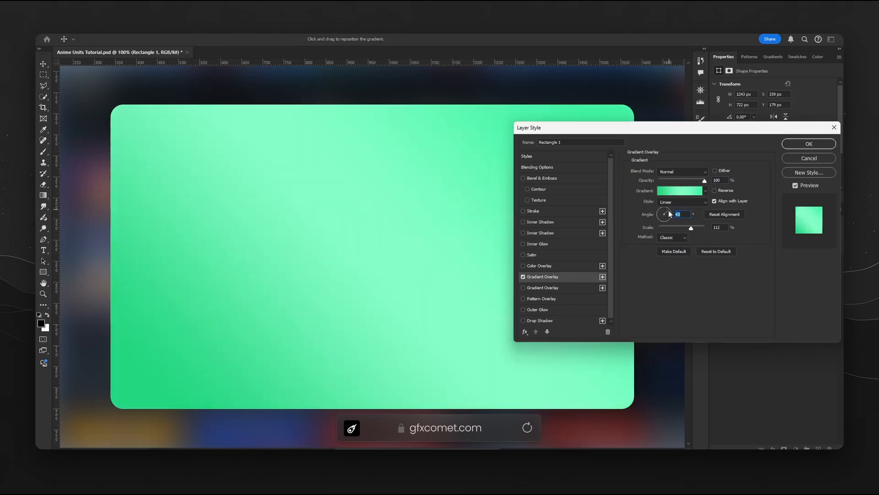
Load the Foreground to Background preset for the overlay gradient and set both end colour stops to #141414.
left_click(689, 192)
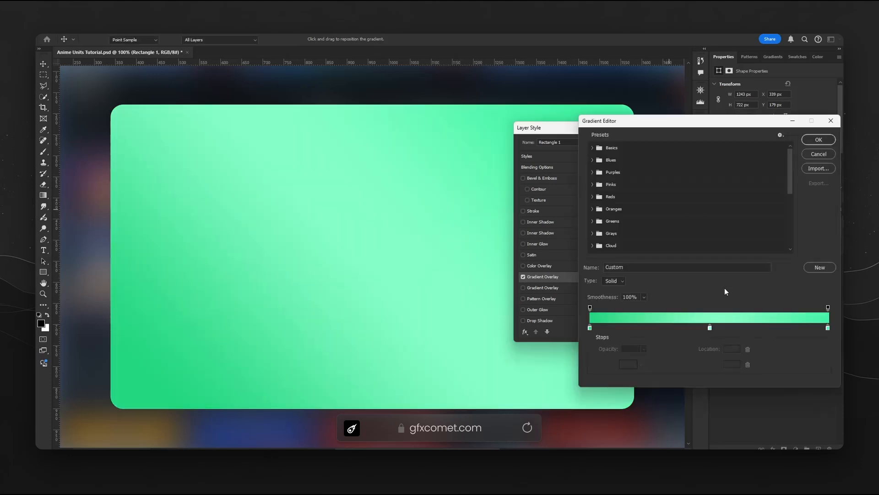
left_click(593, 147)
left_click(603, 161)
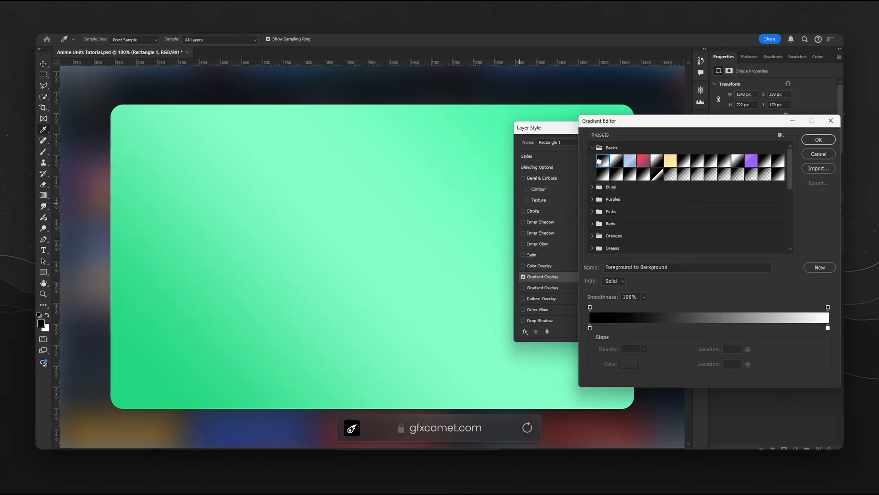
left_click(590, 328)
double_click(590, 327)
key("ctrl+v")
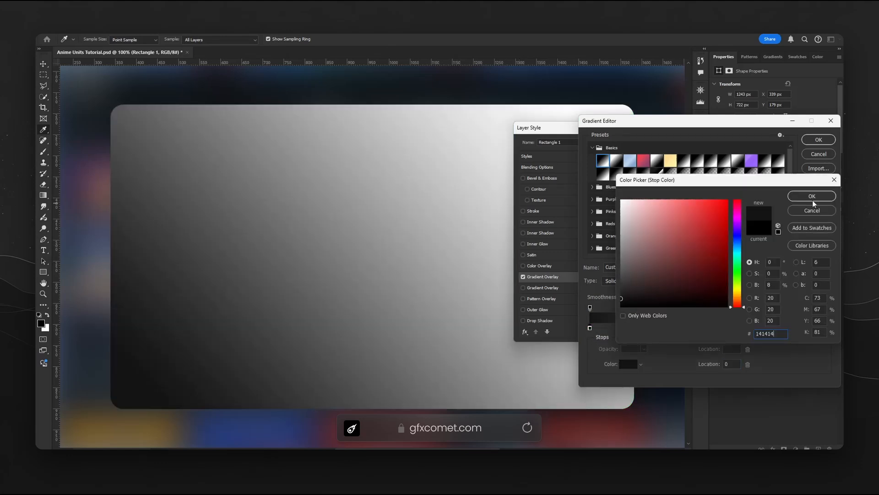
left_click(813, 201)
double_click(828, 328)
type("141414")
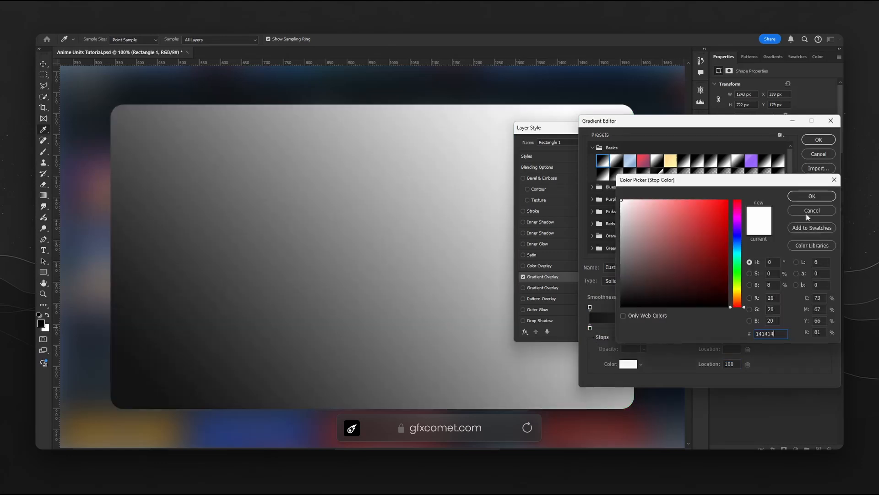
left_click(806, 197)
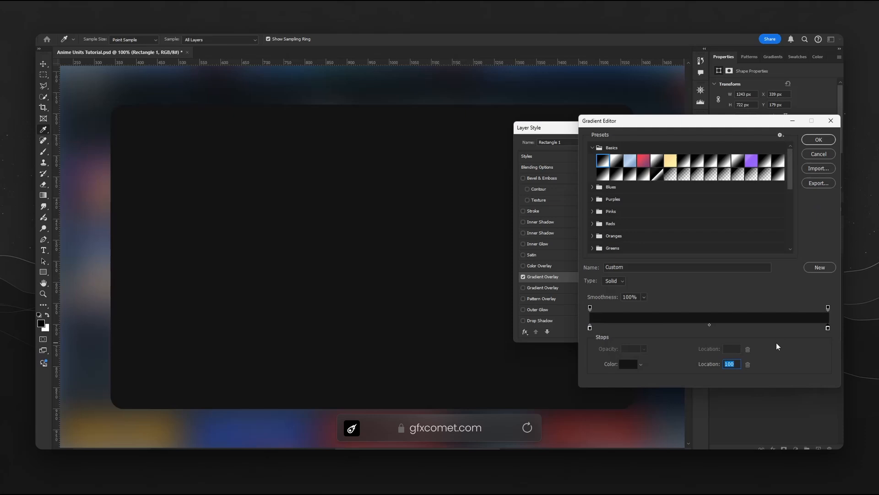
Add a colour stop at 26% to the overlay gradient and colour it a slightly lighter, blue-tinted dark grey.
left_click(590, 328)
left_click_drag(629, 330, 653, 329)
double_click(652, 329)
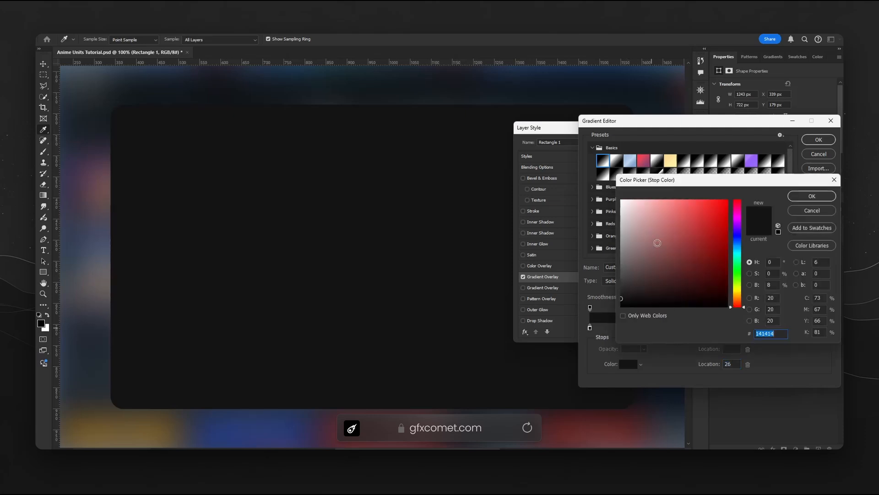
left_click(738, 223)
left_click_drag(736, 225, 741, 242)
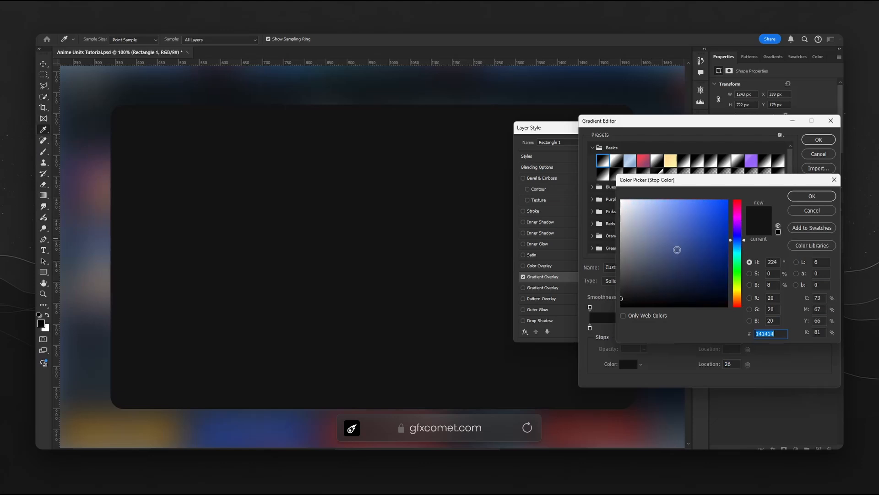
left_click_drag(624, 297, 627, 295)
left_click(812, 196)
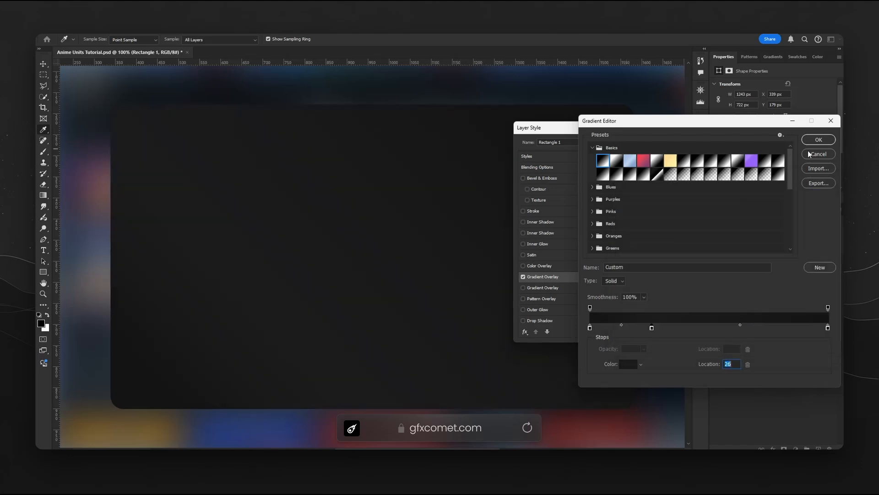
Add two more colour stops, one at 63% and one near the gradient's end, setting the 63% stop to #1c1d1f.
left_click(796, 328)
left_click(741, 328)
double_click(740, 328)
left_click_drag(630, 295, 630, 294)
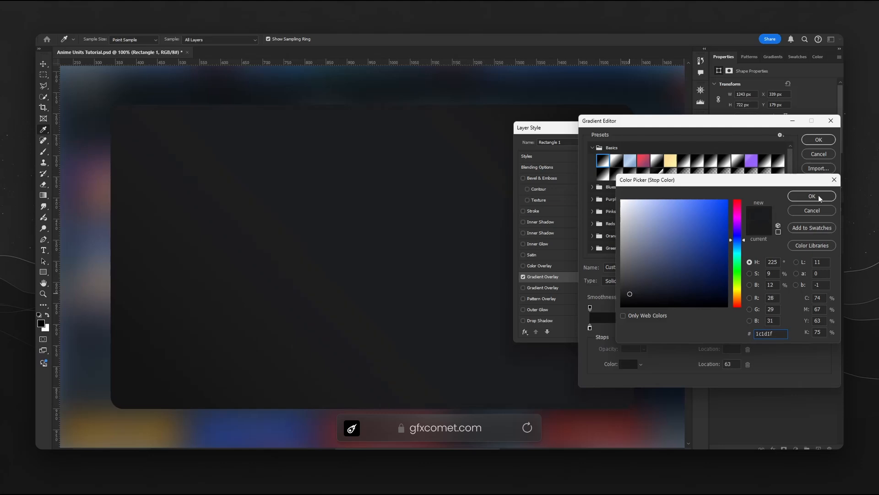
left_click(819, 197)
left_click(818, 139)
Set the gradient overlay's angle to 83° and its scale to 120%.
left_click_drag(693, 131, 716, 175)
left_click(688, 257)
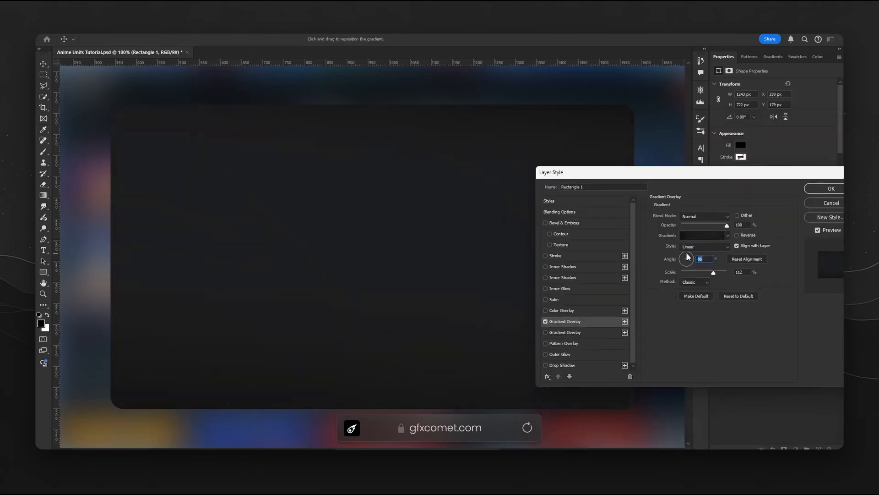
type("90")
left_click_drag(714, 272, 717, 272)
Lighten the overlay gradient's first colour stop to #232425.
left_click(702, 236)
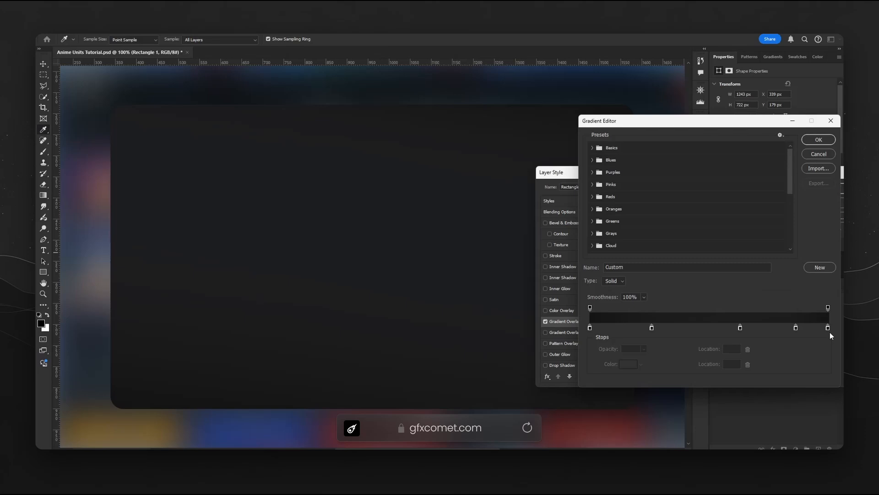
left_click(796, 328)
double_click(590, 327)
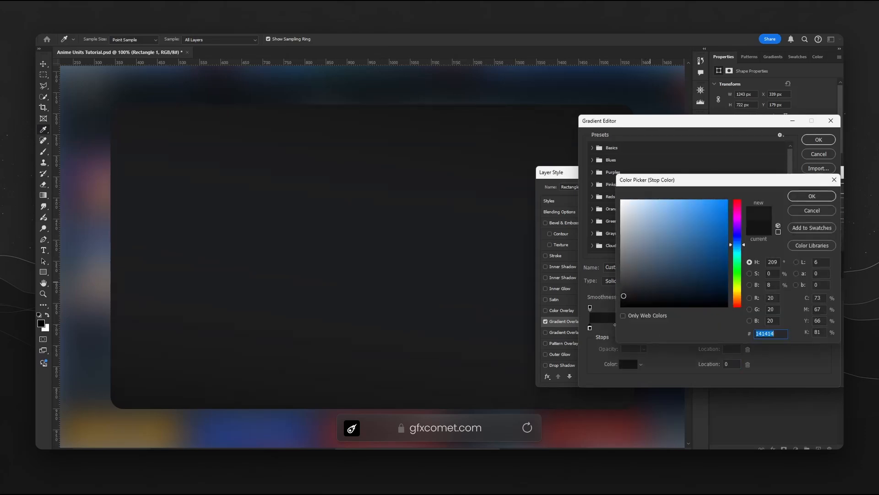
left_click(812, 196)
left_click(819, 139)
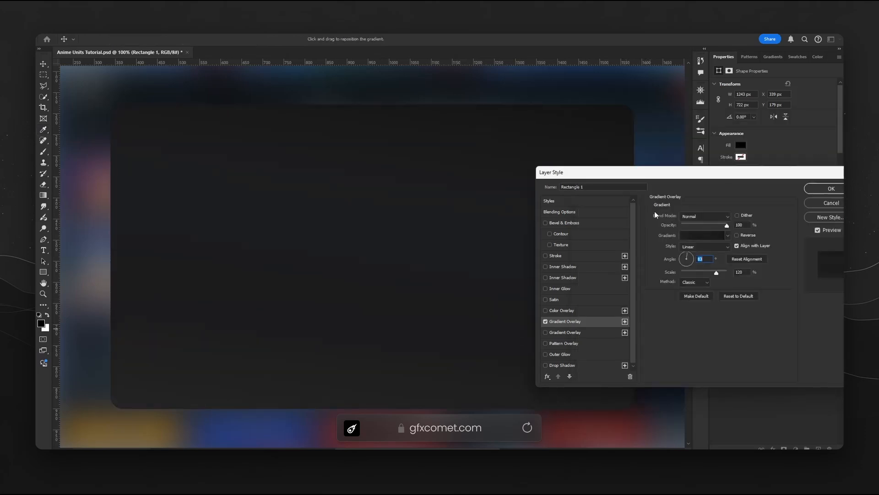
Try lowering the gradient overlay's opacity to about 35%.
key("ctrl+minus")
key("ctrl+minus")
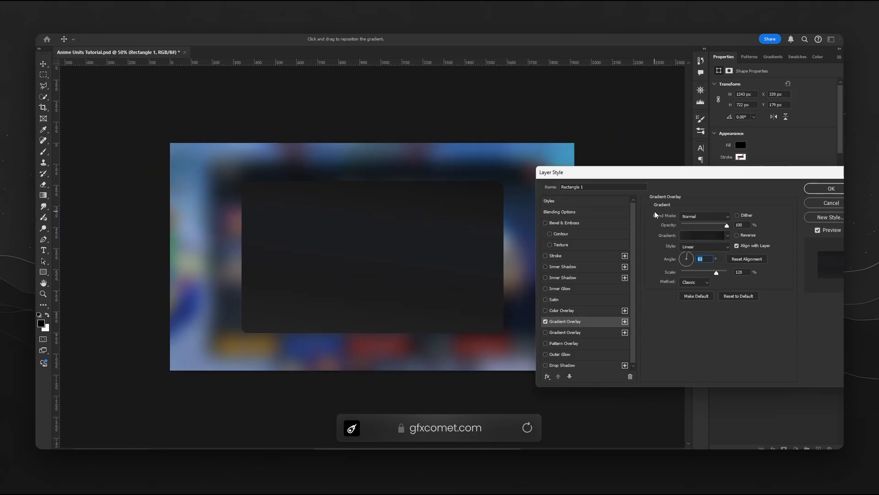
key("ctrl+plus")
key("ctrl+plus")
left_click_drag(726, 225, 699, 226)
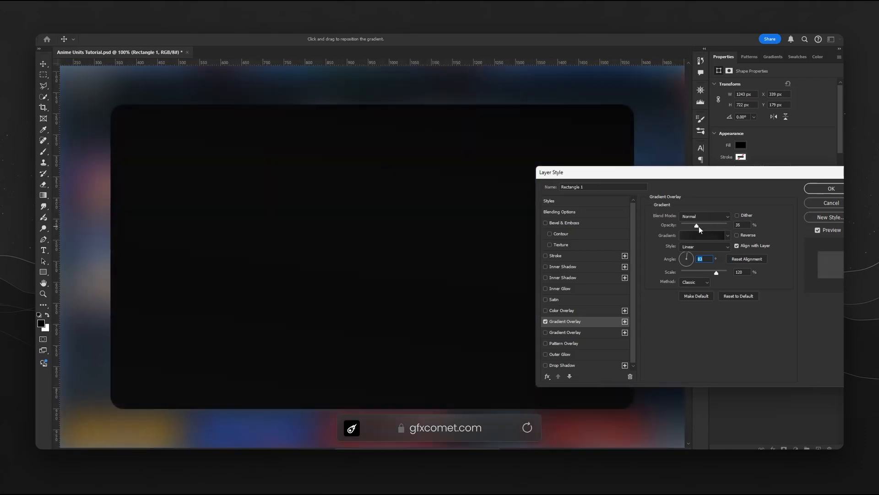
Set Rectangle 1's fill opacity to 0% and its gradient overlay's opacity to 80%.
left_click(590, 211)
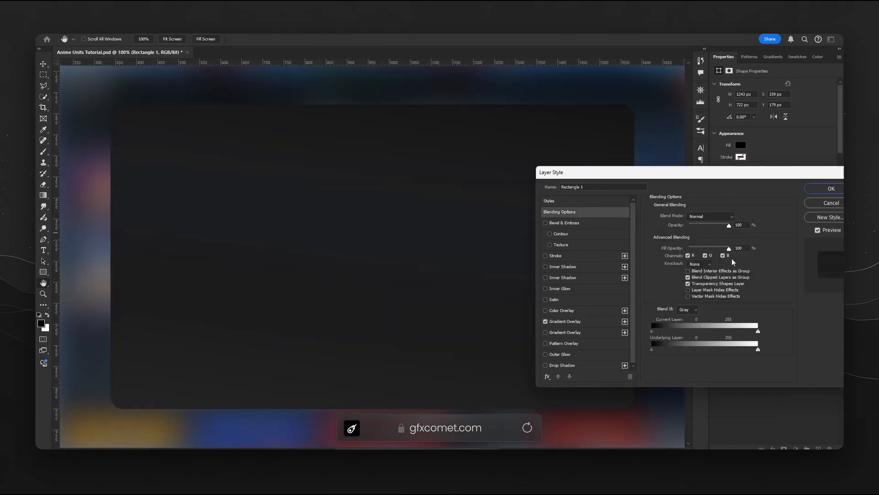
mouse_move(729, 250)
left_mouse_down()
mouse_move(727, 227)
mouse_move(735, 246)
left_mouse_up()
left_click(565, 321)
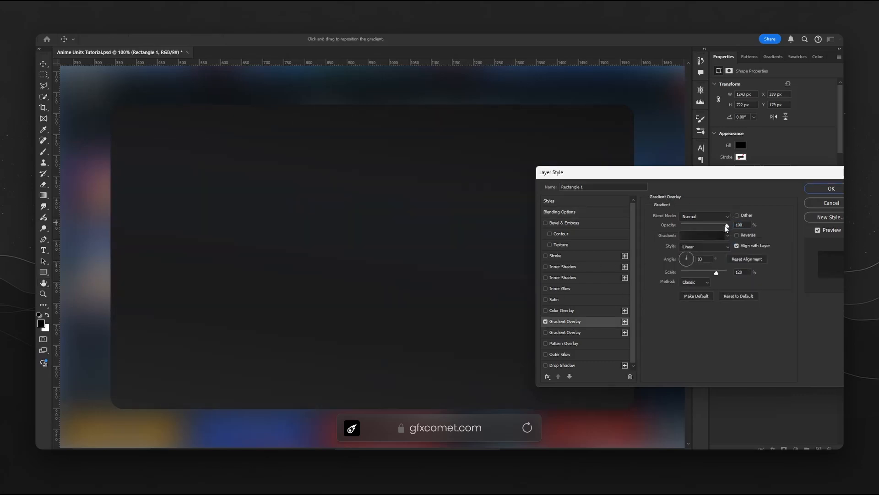
mouse_move(725, 226)
left_mouse_down()
mouse_move(710, 226)
mouse_move(722, 227)
left_mouse_up()
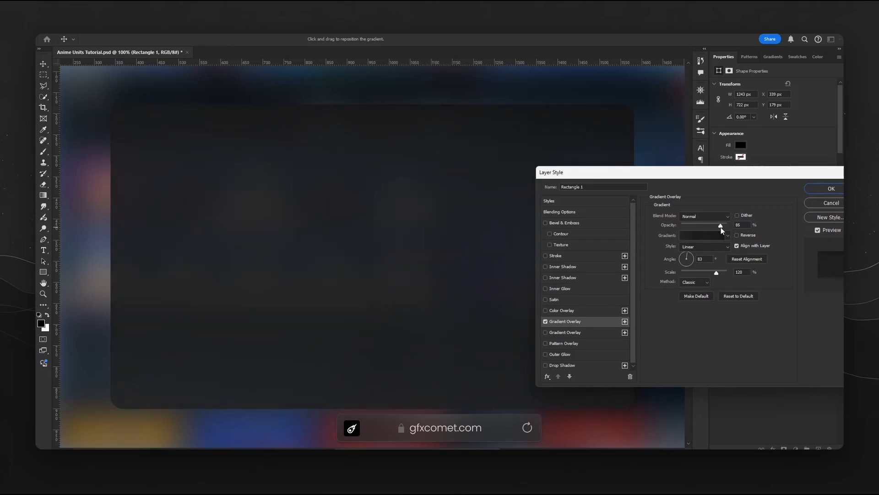
left_click_drag(719, 228, 723, 227)
type("85")
key("BackSpace")
type("0")
Add a black outside stroke to Rectangle 1 with a size of 5 px and 65% opacity.
left_click(564, 258)
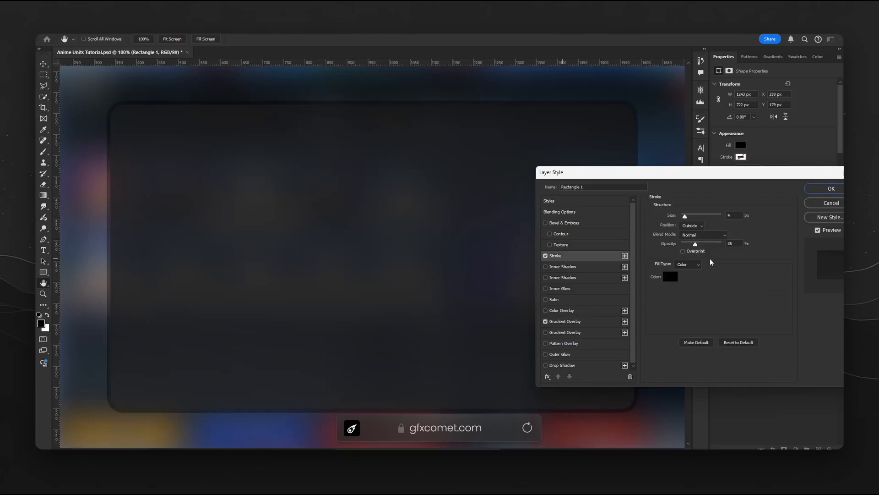
type("3")
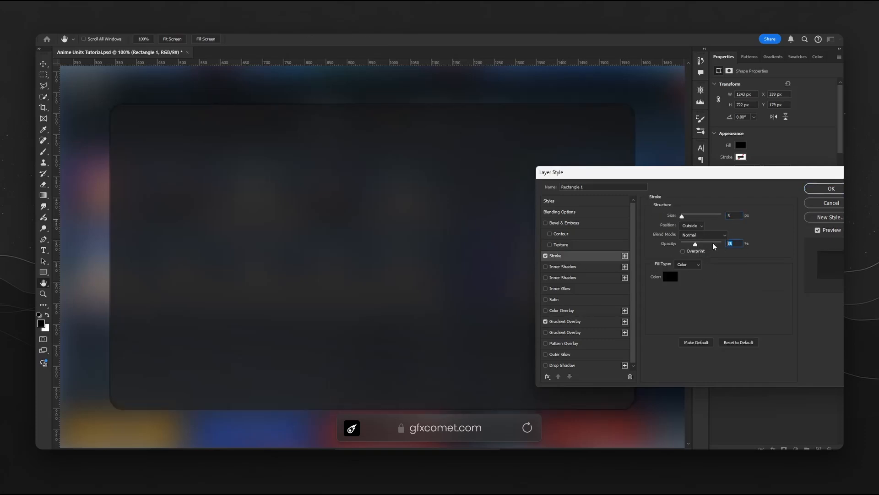
type("65")
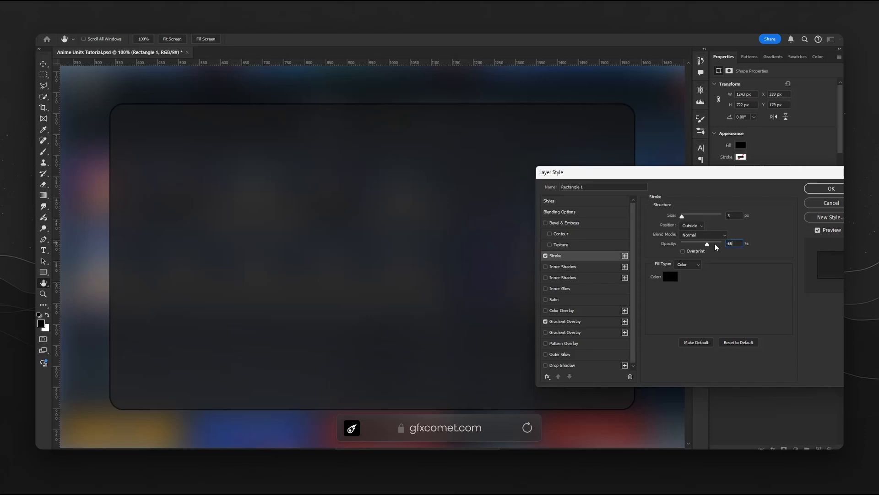
left_click_drag(740, 216, 717, 216)
type("5")
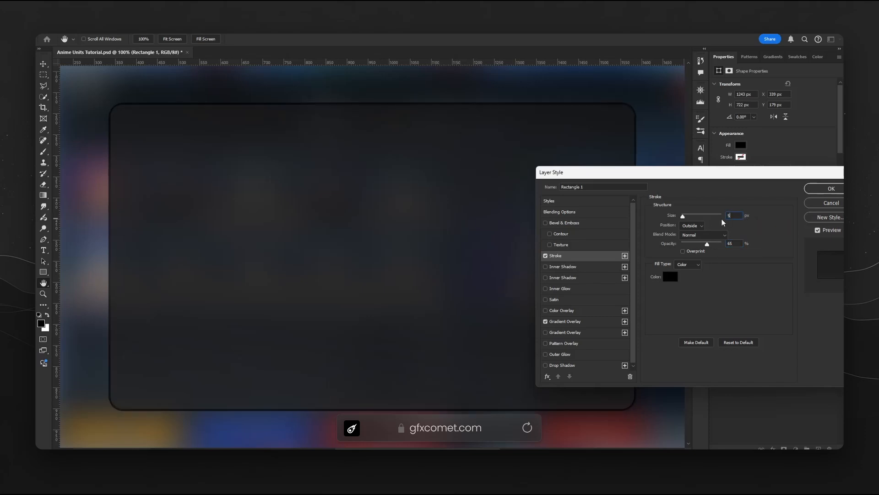
key("ctrl+minus")
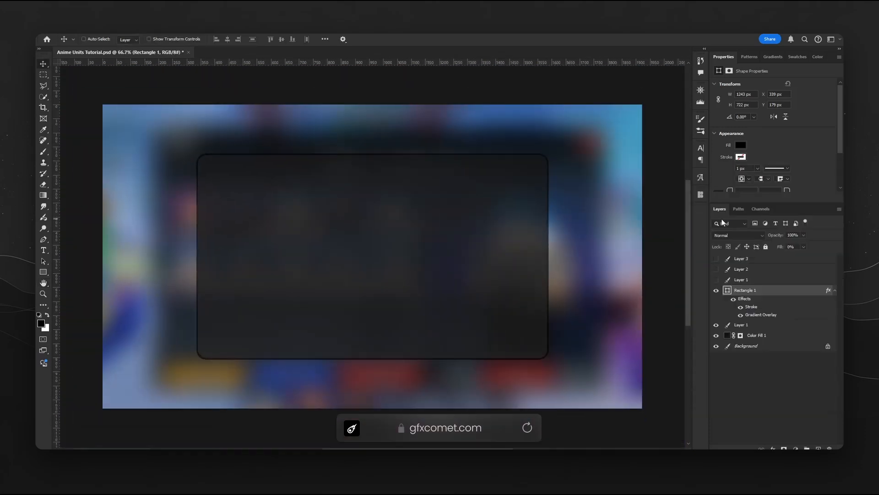
key("ctrl+s")
left_click(835, 289)
Darken the colour stop at 30% in Rectangle 1's overlay gradient to #141516.
key("ctrl+plus")
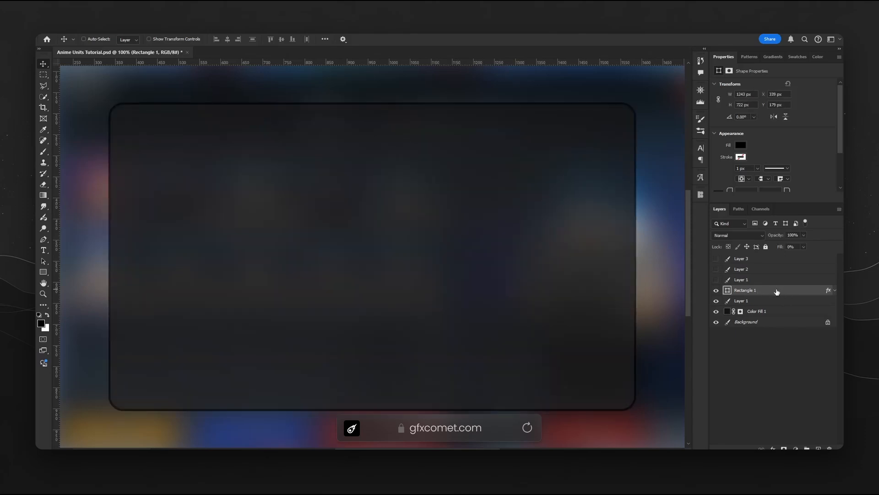
double_click(776, 291)
left_click(550, 321)
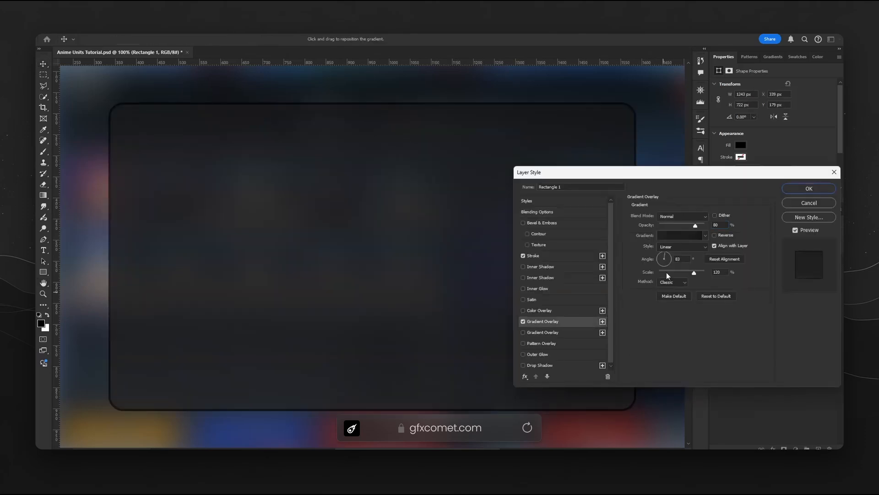
left_click(679, 235)
double_click(589, 329)
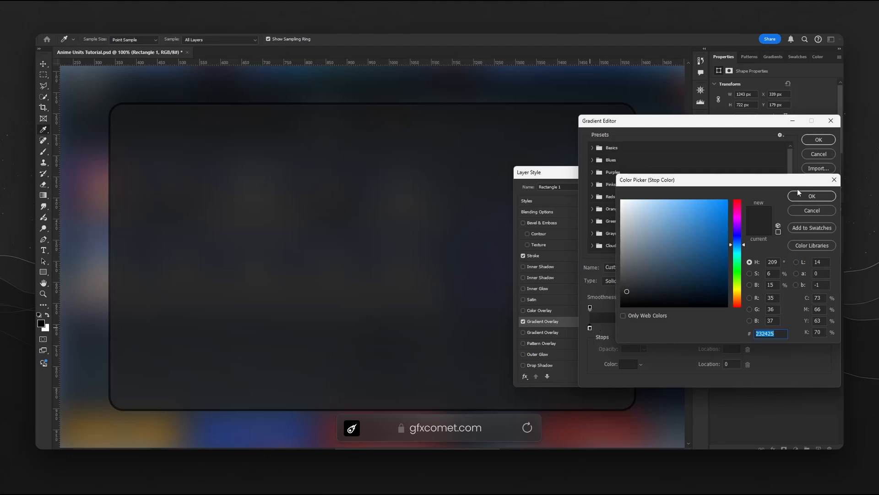
left_click(807, 197)
double_click(662, 328)
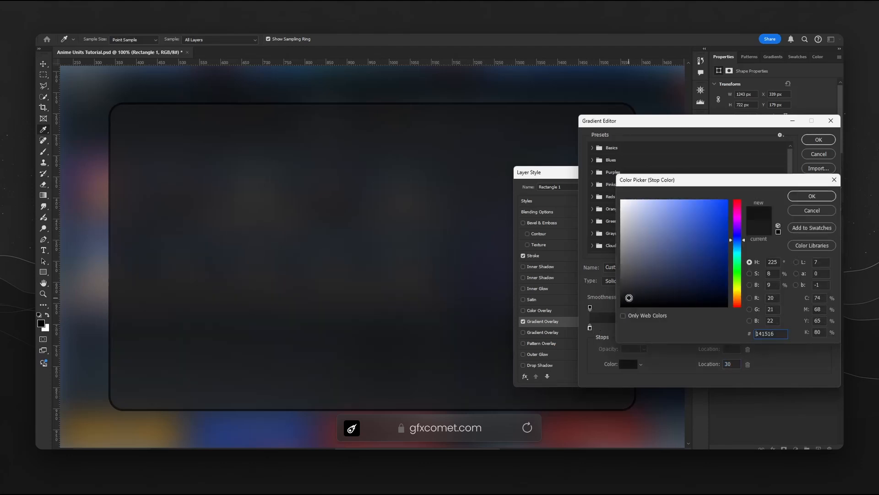
left_click(811, 196)
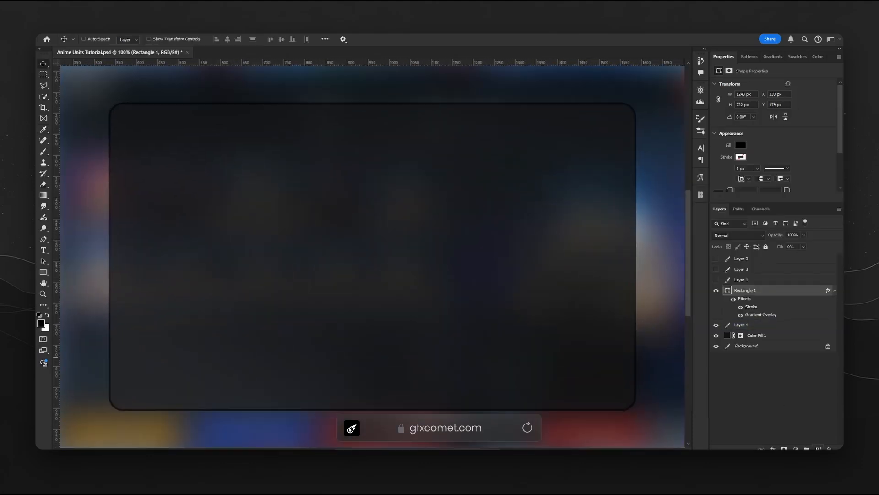
Draw a black header rectangle about 1304 × 89 px across the panel's top, guided by the Units reference, and clip it to Rectangle 1.
key("ctrl+shift+alt+n")
left_click(835, 302)
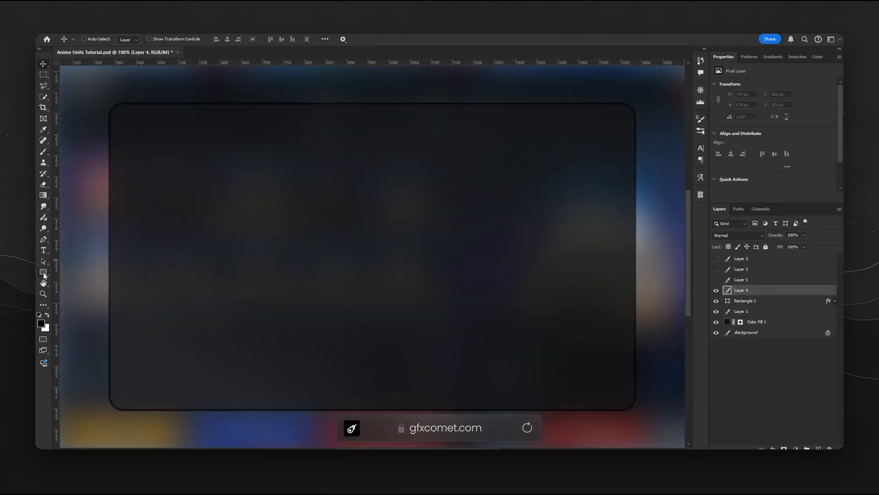
left_click(43, 273)
left_click(716, 281)
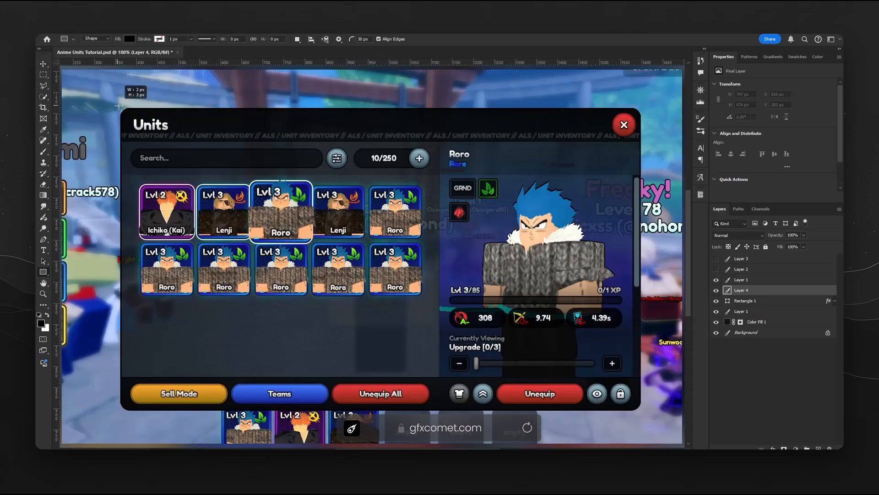
left_click_drag(122, 108, 660, 141)
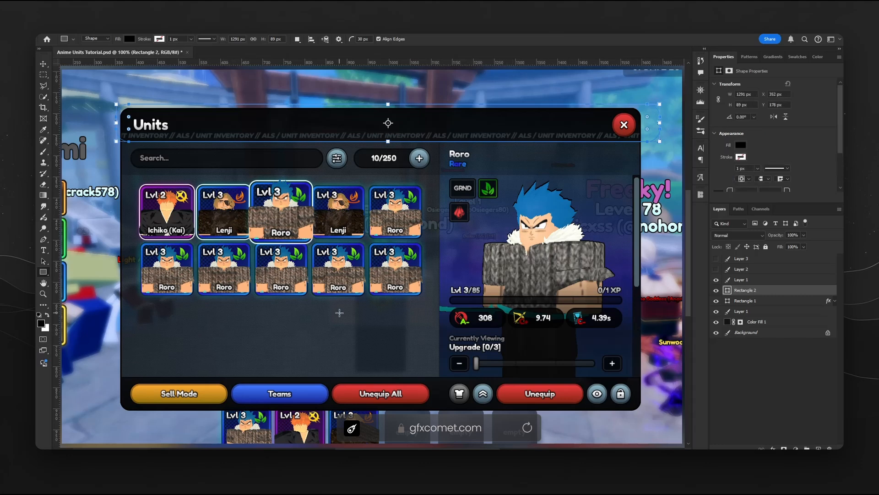
key("v")
key("ctrl+t")
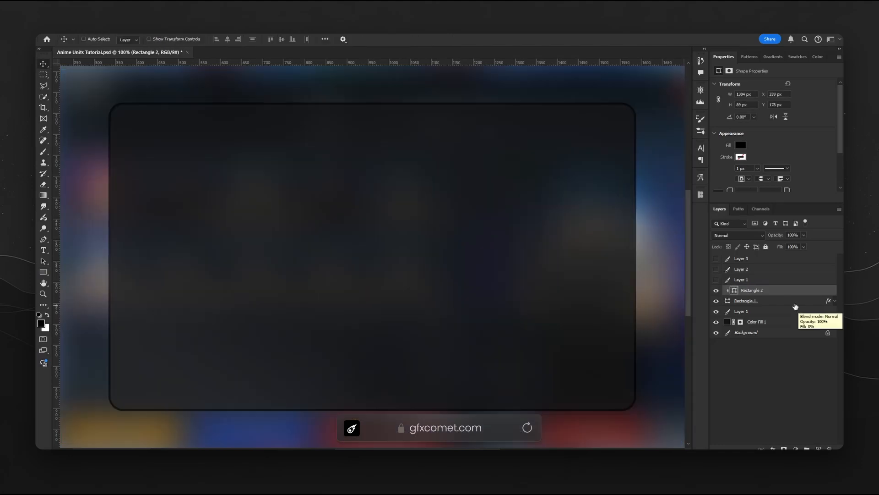
Convert the Rectangle 1 panel layer to a smart object and rename it Main.
right_click(795, 306)
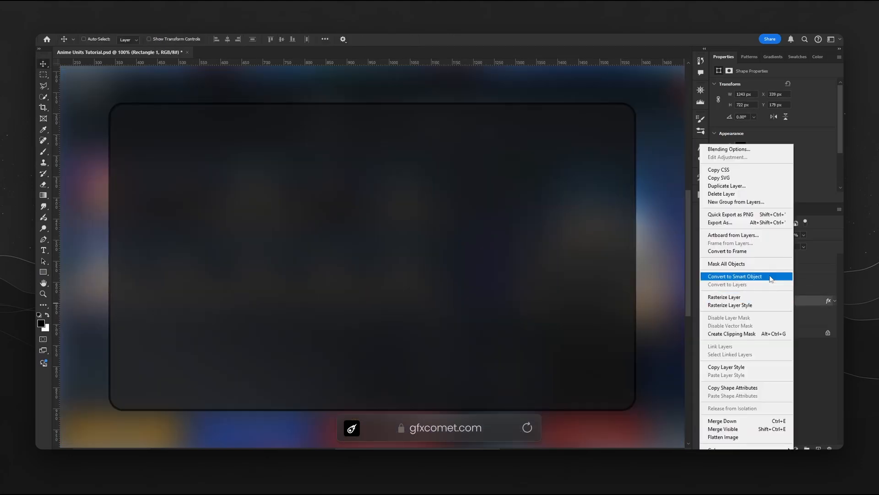
left_click(771, 276)
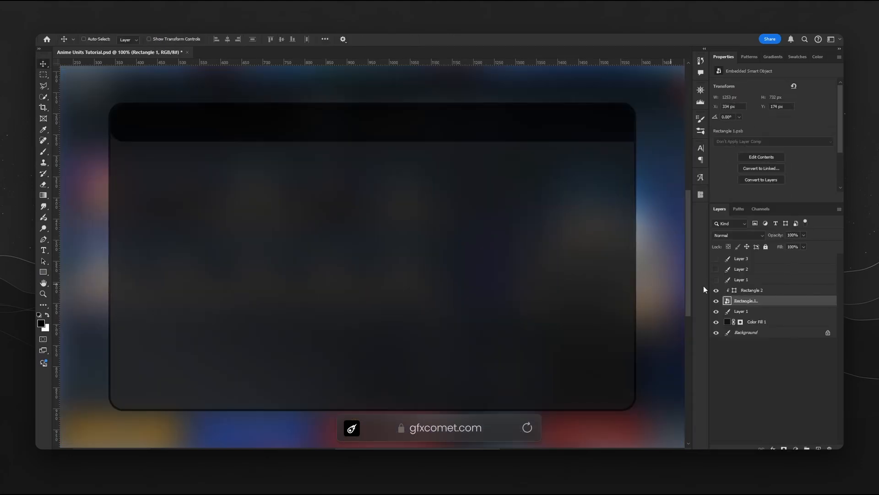
left_click(781, 291)
double_click(753, 301)
type("Main")
key("Return")
Set all corner radii of the header Rectangle 2 to 0 px and compare it with the Units reference.
left_click(778, 294)
scroll(776, 136, "down", 2)
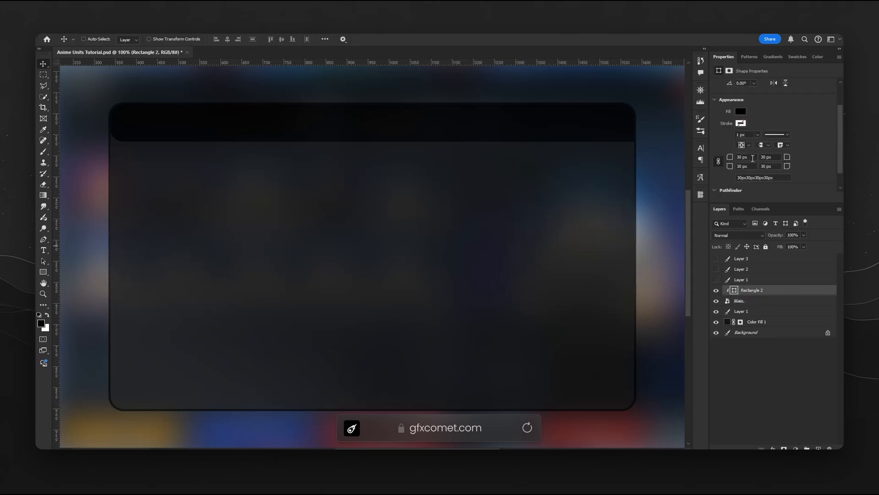
left_click(752, 158)
type("0")
left_click(716, 280)
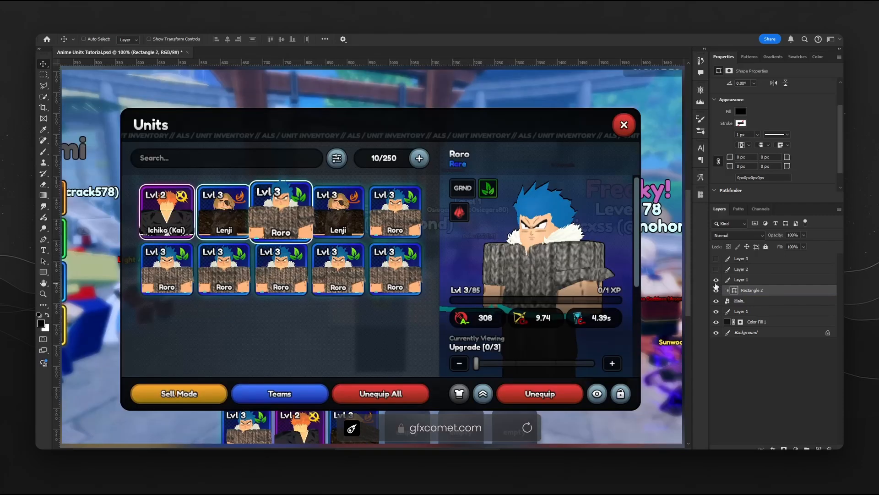
left_click(716, 280)
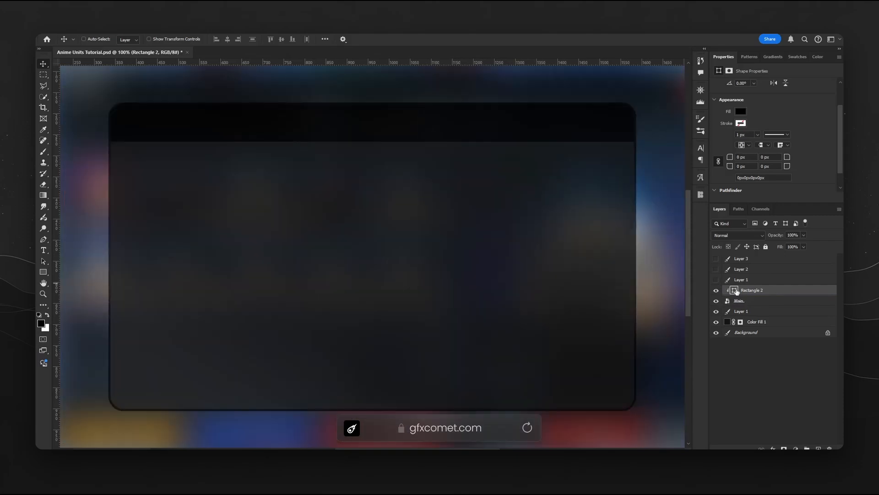
Give header Rectangle 2 a linear gradient overlay at 100% opacity with a 90° angle and 150% scale.
double_click(786, 293)
left_click(559, 320)
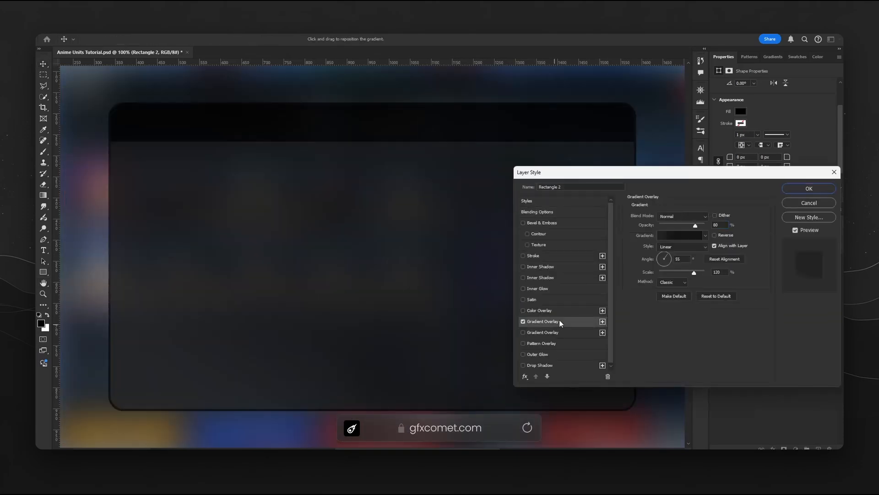
double_click(678, 259)
type("90")
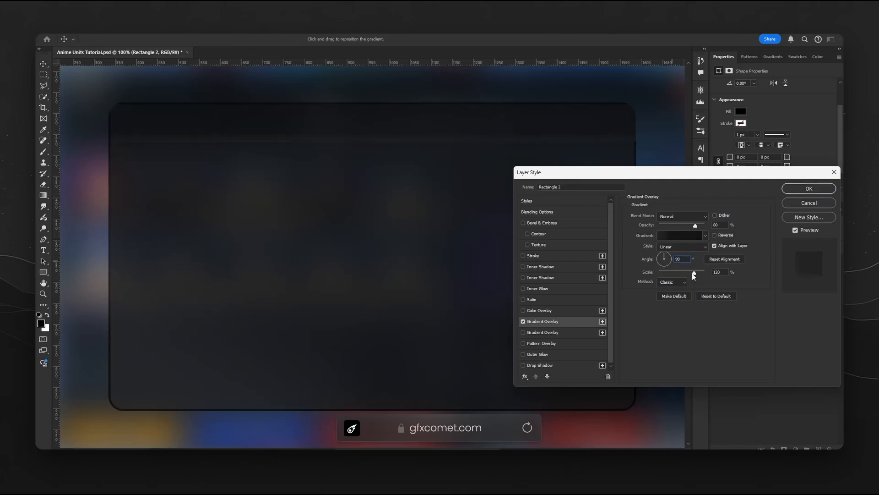
left_click_drag(692, 273, 705, 275)
left_click_drag(695, 225, 705, 225)
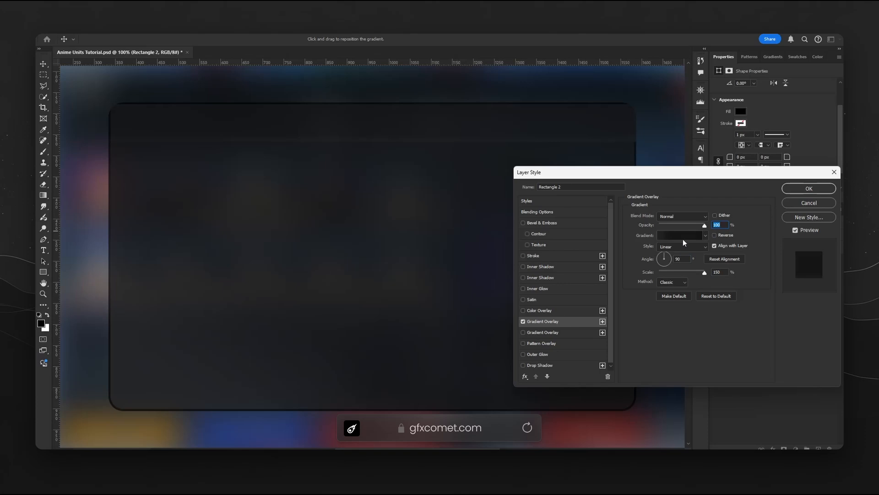
Replace the header overlay's gradient with the first Basics preset and paste the copied dark colour into its end stop.
left_click(684, 236)
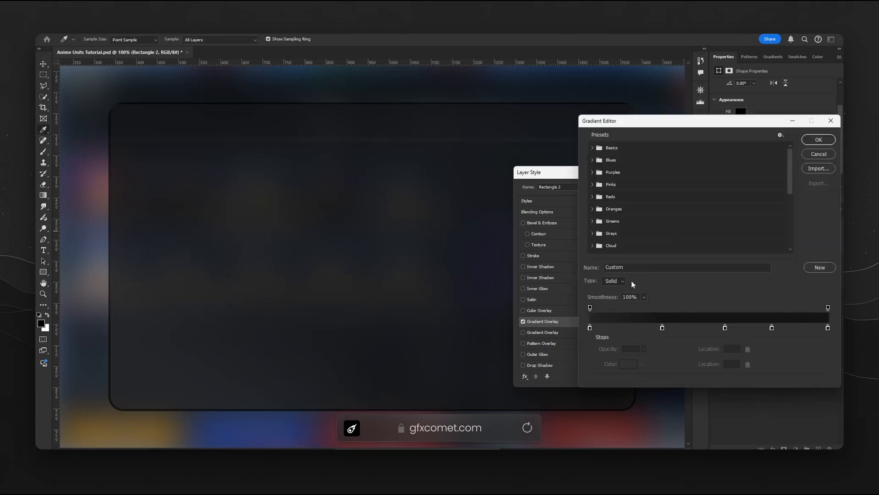
left_click(592, 148)
left_click(603, 161)
double_click(830, 329)
key("ctrl+v")
key("Return")
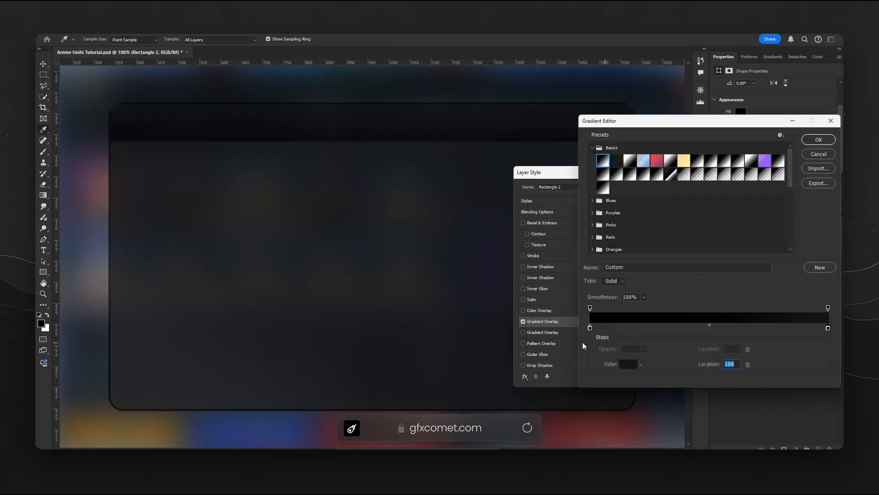
Darken the header gradient's end stop to #070808, make the start stop a slightly lighter near-black, and accept the gradient.
double_click(590, 328)
key("ctrl+v")
left_click_drag(631, 301, 631, 299)
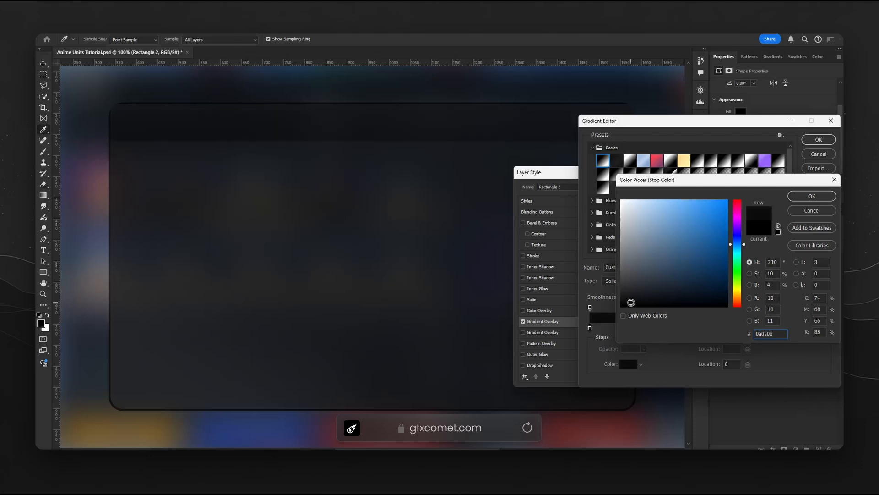
key("Return")
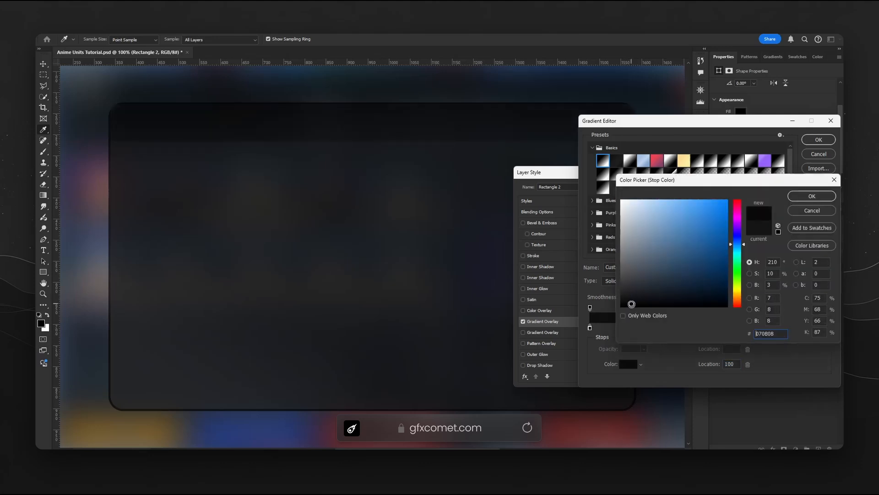
key("Return")
left_click(590, 327)
double_click(590, 328)
left_click_drag(630, 297, 632, 295)
left_click(807, 197)
left_click(818, 140)
Add a 3 px black outside stroke to Rectangle 2 and apply the layer style.
left_click(539, 254)
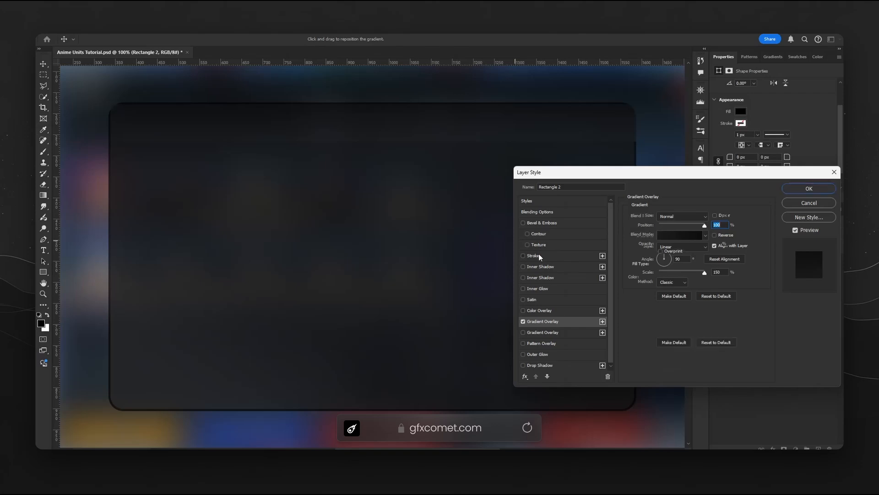
left_click(697, 216)
type("3")
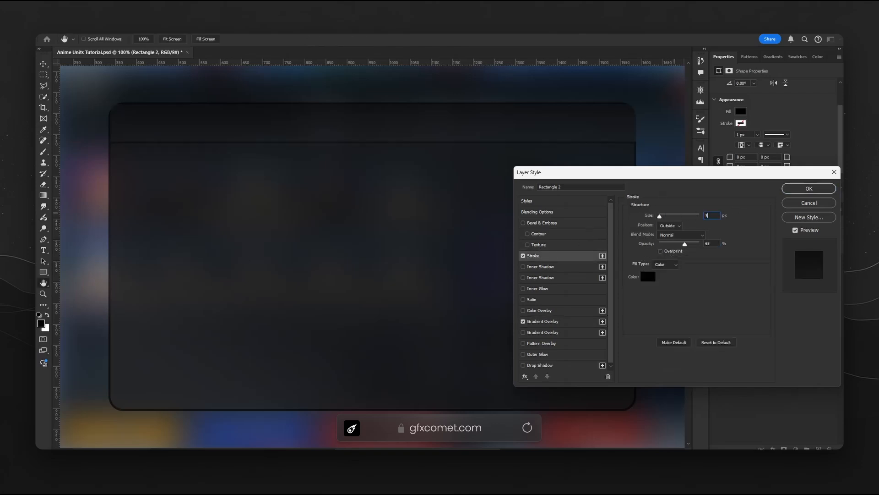
left_click(820, 188)
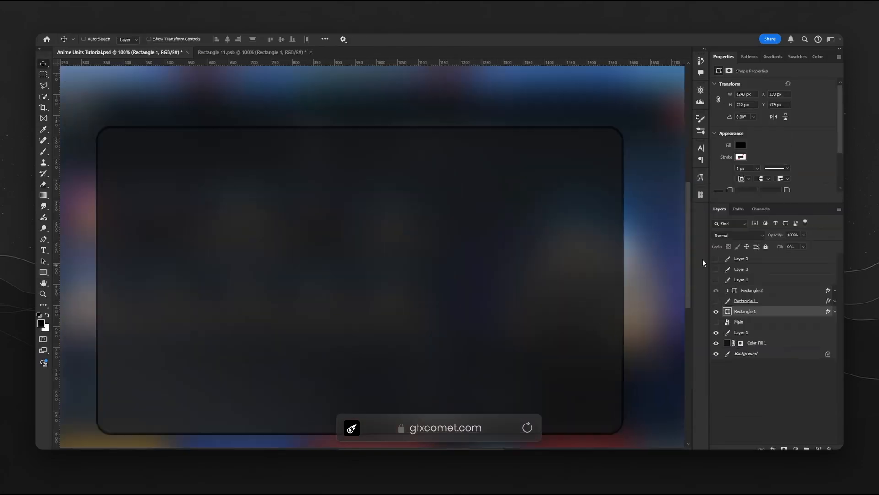
Raise the panel layer Rectangle 1's fill to 100% and hide its stroke effect.
left_click_drag(778, 246, 825, 248)
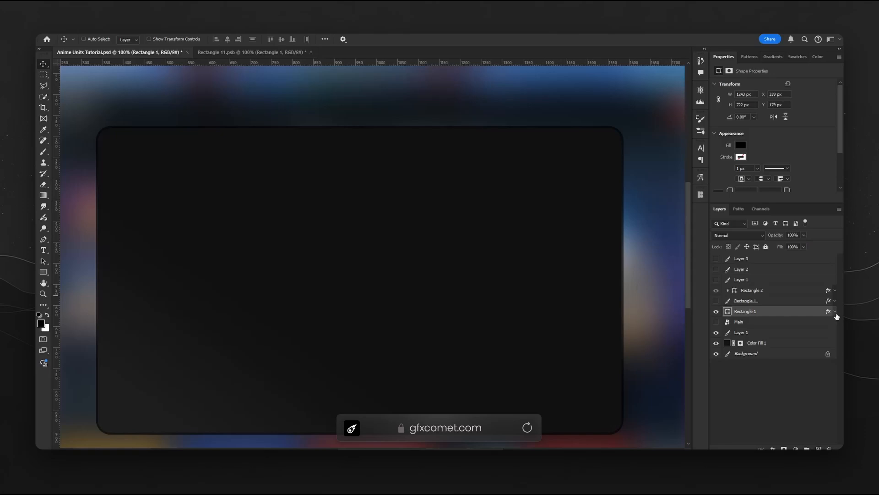
left_click(835, 311)
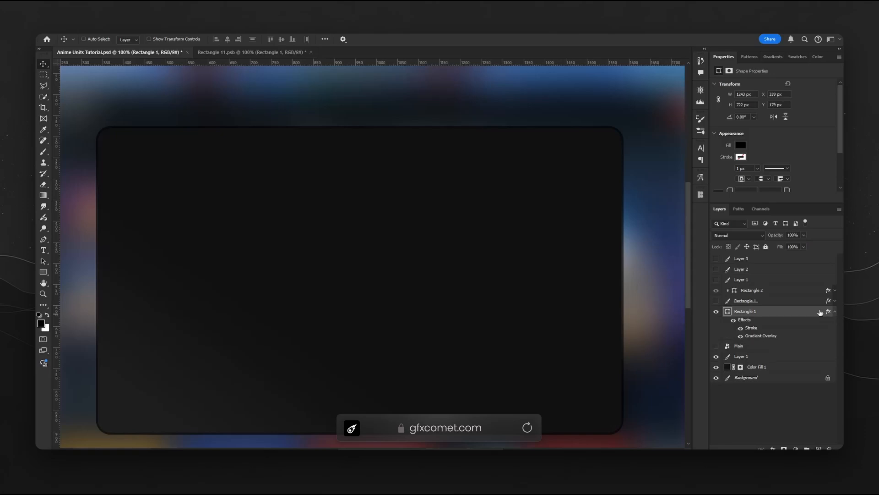
left_click(741, 328)
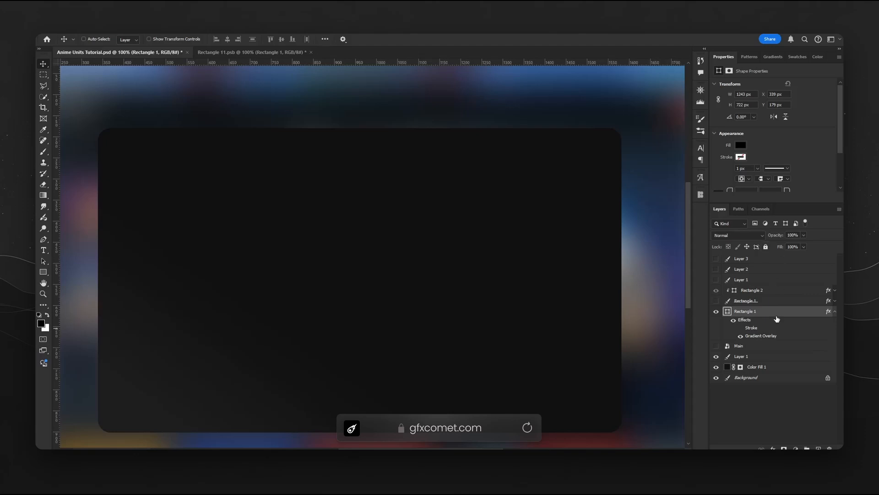
Set the opacity of Rectangle 1's gradient overlay to 100% and apply the style.
double_click(782, 315)
left_click(538, 322)
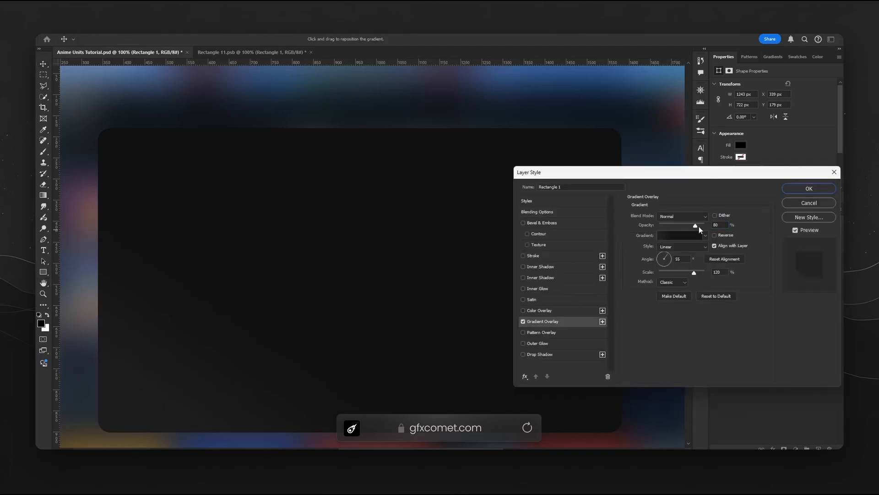
left_click_drag(699, 226, 733, 224)
left_click(824, 190)
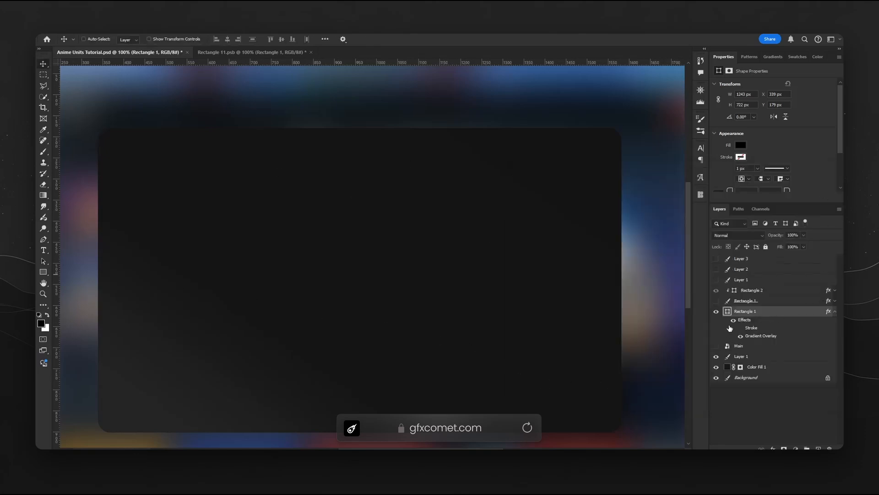
Rasterize Rectangle 1 and its layer style, test-moving the panel after each conversion and undoing the moves.
right_click(782, 314)
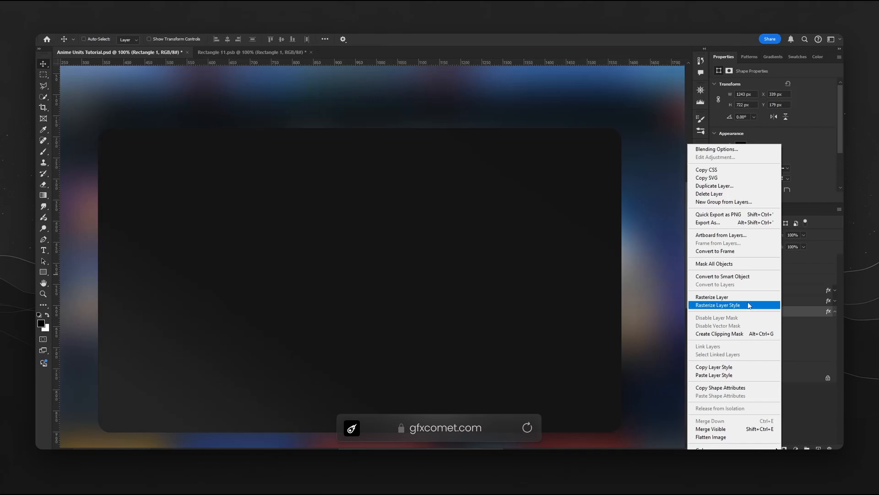
left_click(770, 296)
left_click_drag(568, 286, 514, 258)
key("ctrl+z")
right_click(775, 317)
left_click(770, 306)
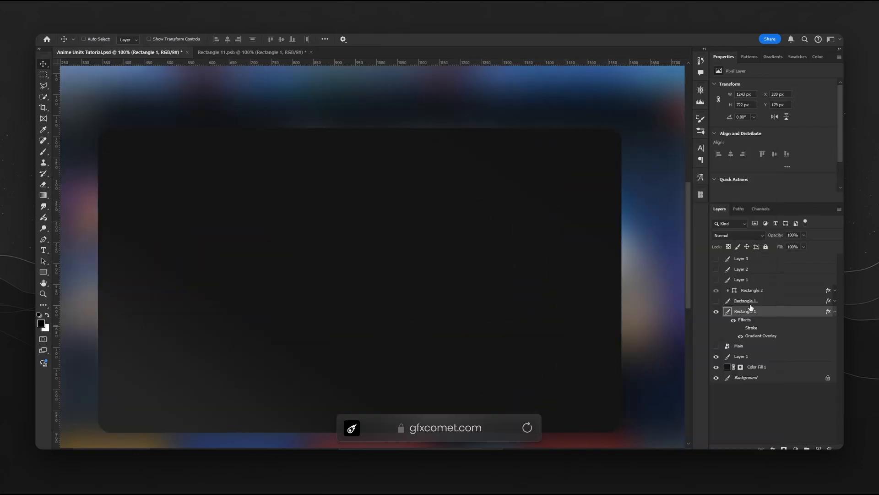
left_click_drag(637, 286, 563, 237)
key("ctrl+z")
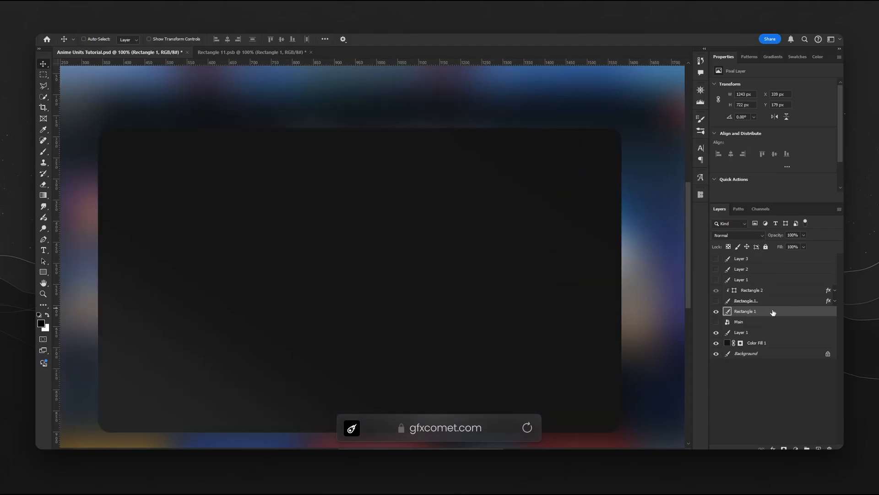
right_click(774, 312)
left_click(742, 374)
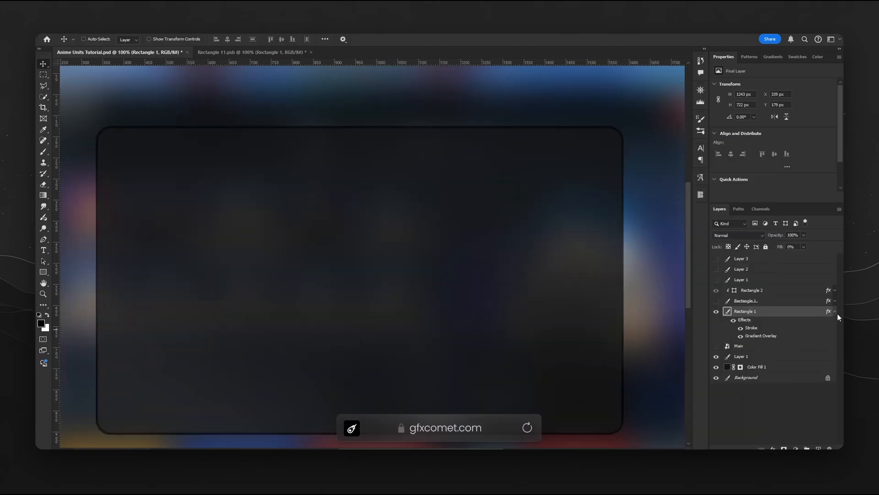
key("ctrl+z")
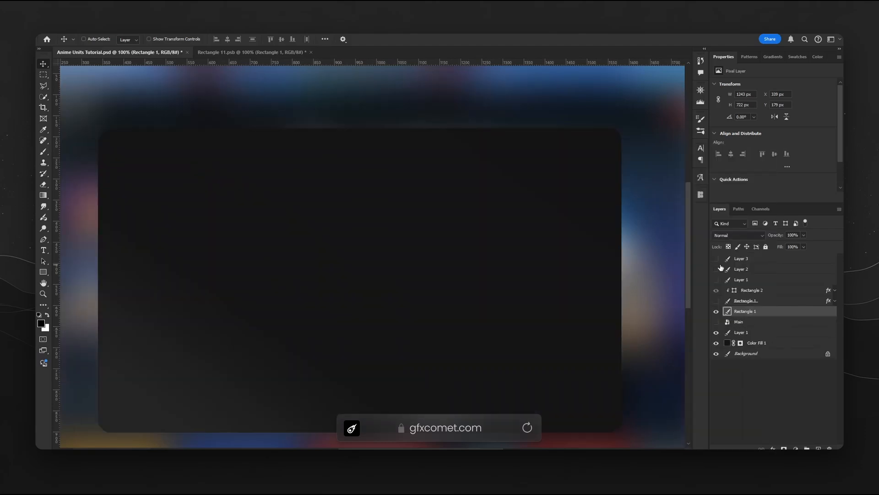
Set the rasterized Rectangle 1's fill to 85%, then group it and merge the group into one pixel layer.
left_click(794, 247)
type("85")
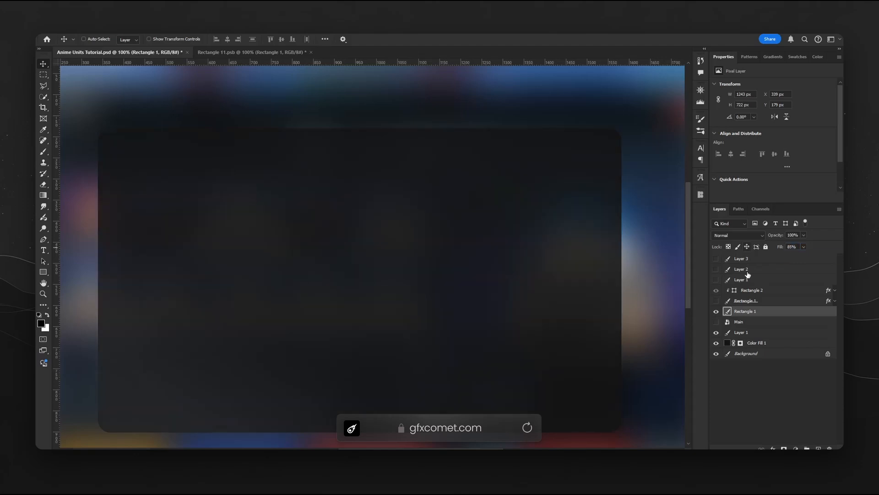
right_click(765, 311)
left_click(787, 313)
key("ctrl+g")
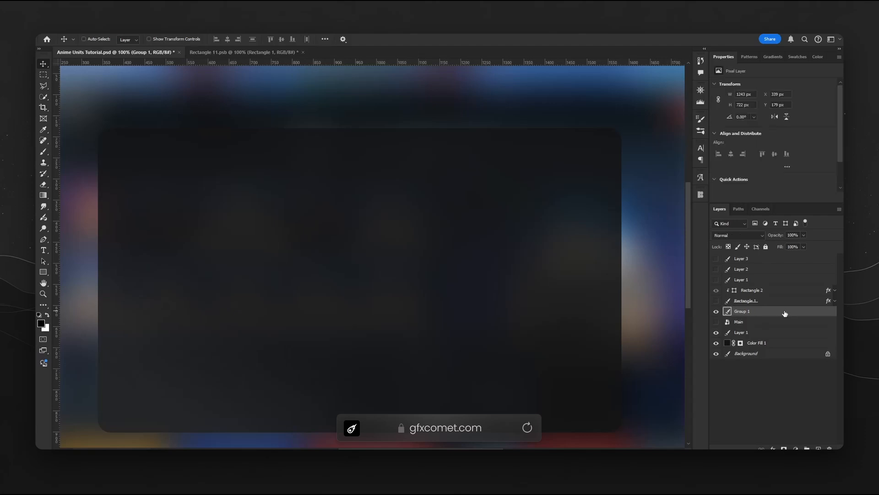
Paste the copied layer style onto Group 1 and hide its gradient overlay so only the stroke shows.
right_click(740, 311)
left_click(732, 375)
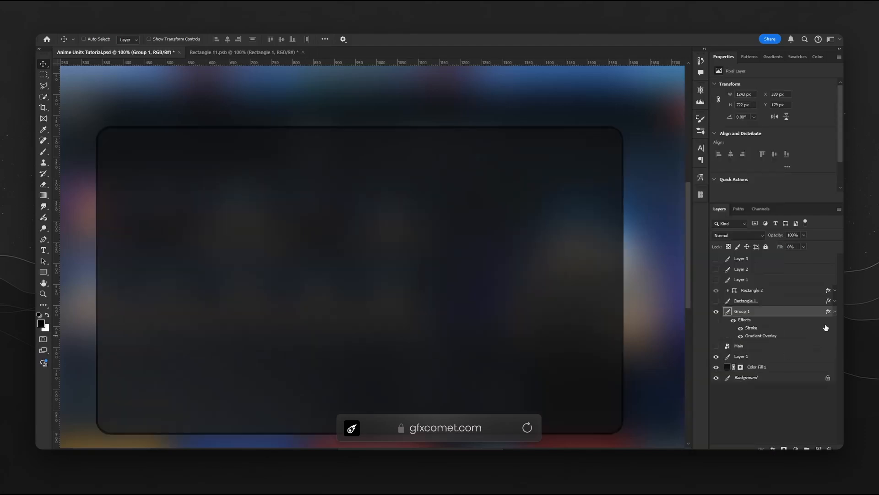
left_click(741, 335)
left_click(836, 311)
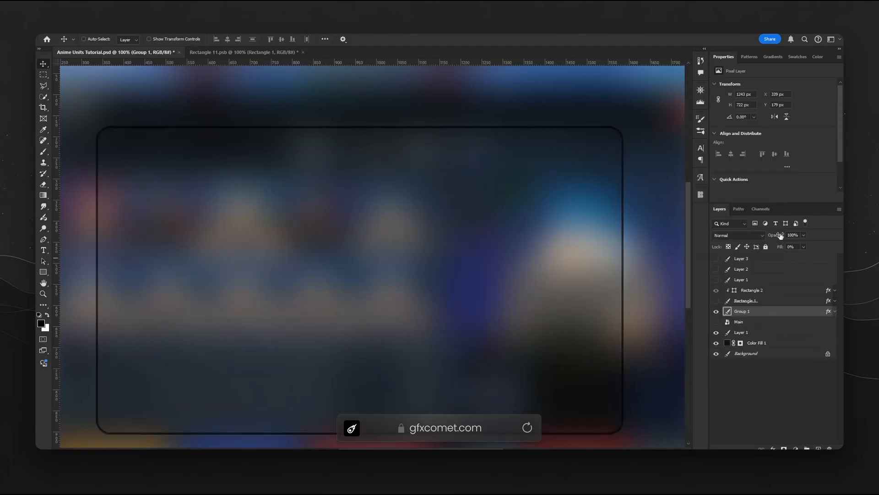
Set Group 1's fill to 100%.
left_click(780, 247)
type("100")
key("Return")
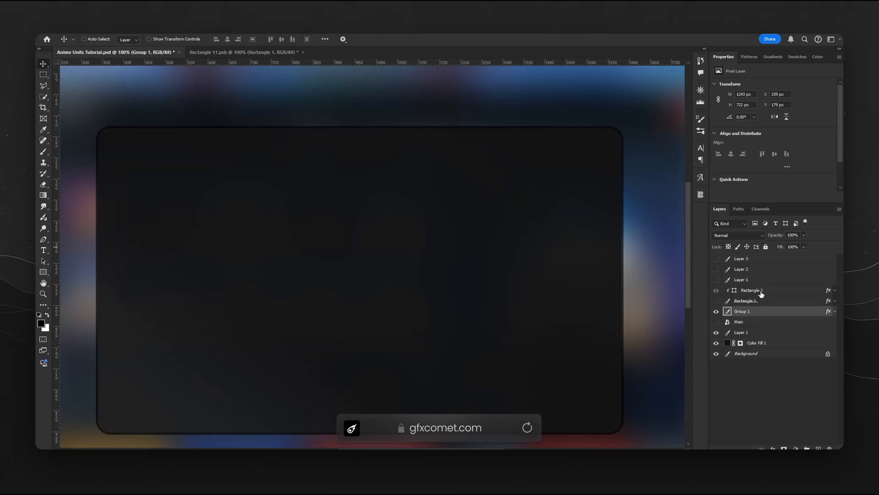
Duplicate the header Rectangle 2 directly above Group 1 and clip it to that layer.
left_click_drag(760, 294, 721, 312)
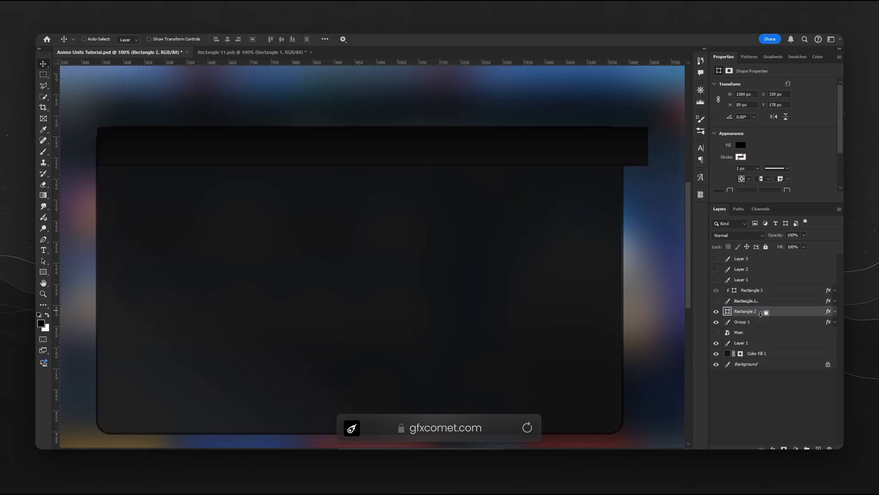
left_click(761, 314, "alt")
left_click(656, 260, "ctrl")
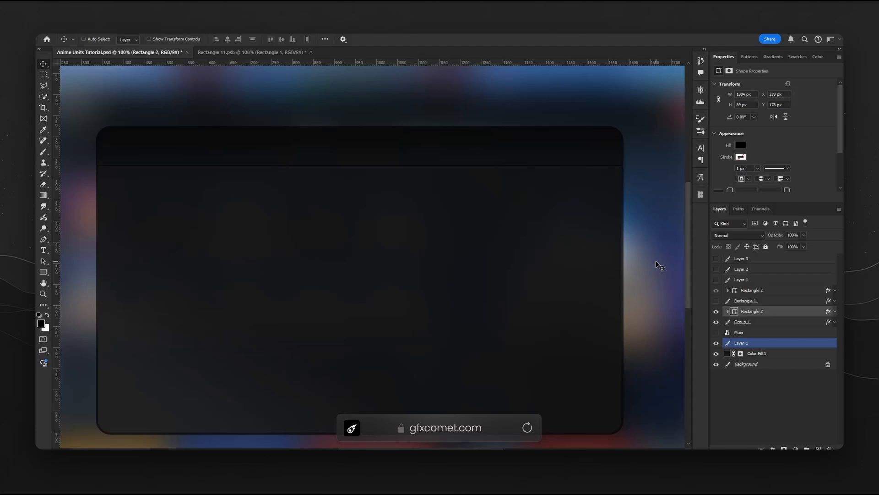
Hide the blurred Layer 1 beneath the panel and inspect the header's edges and rounded corners against the plain background.
left_click(716, 371)
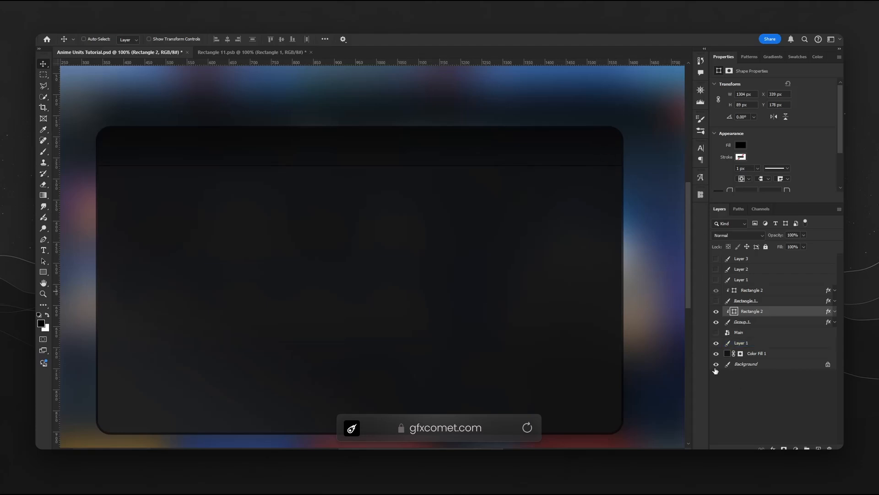
left_click(716, 343)
key("space")
left_click_drag(593, 168, 614, 233)
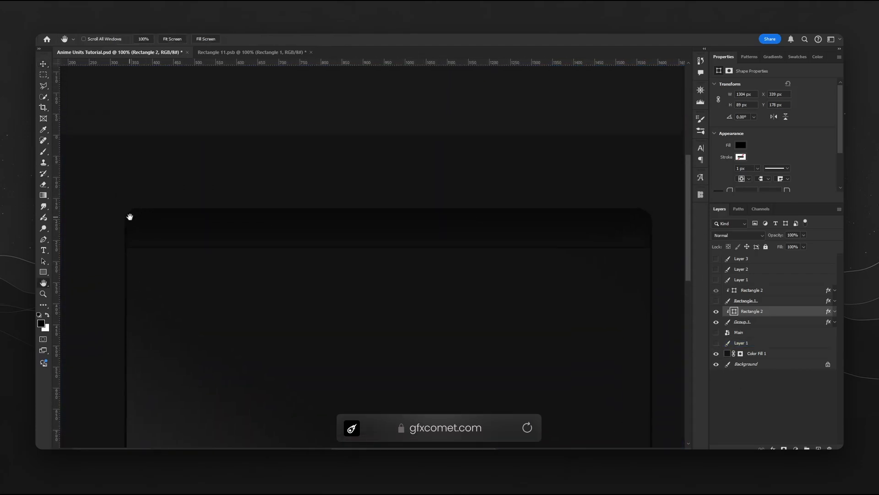
left_click_drag(169, 220, 261, 214)
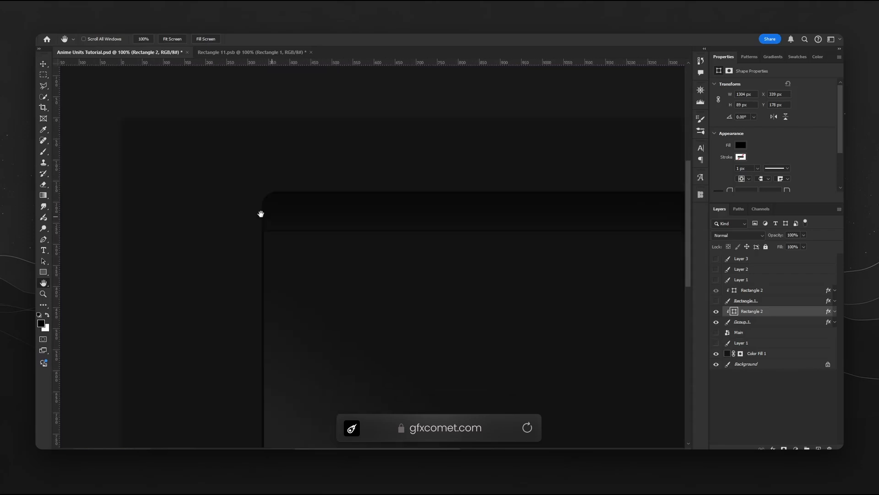
left_click_drag(473, 257, 399, 217)
Compare how the clipped header displays over Group 1 with its fill at 0% and at 100%.
left_click(749, 322)
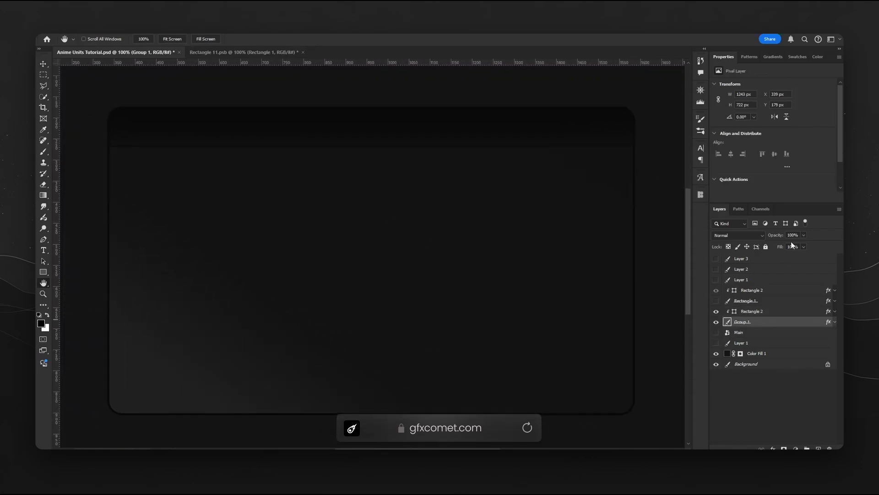
left_click(756, 313)
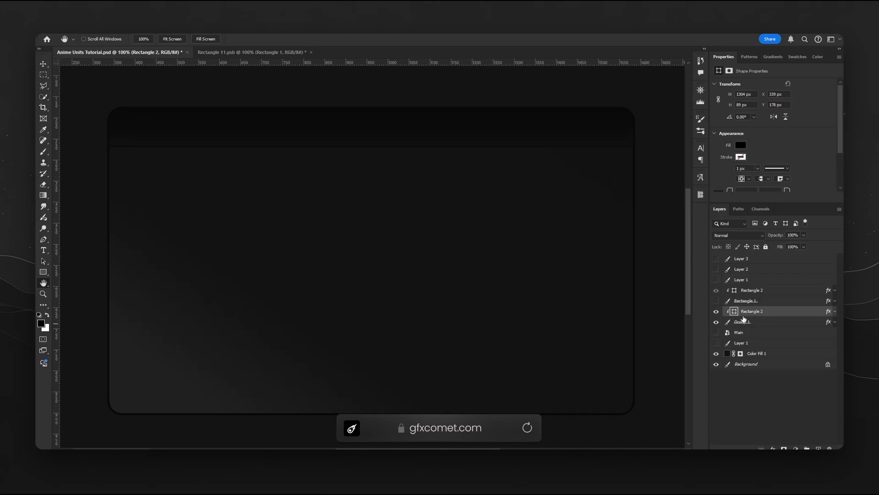
left_click(755, 323)
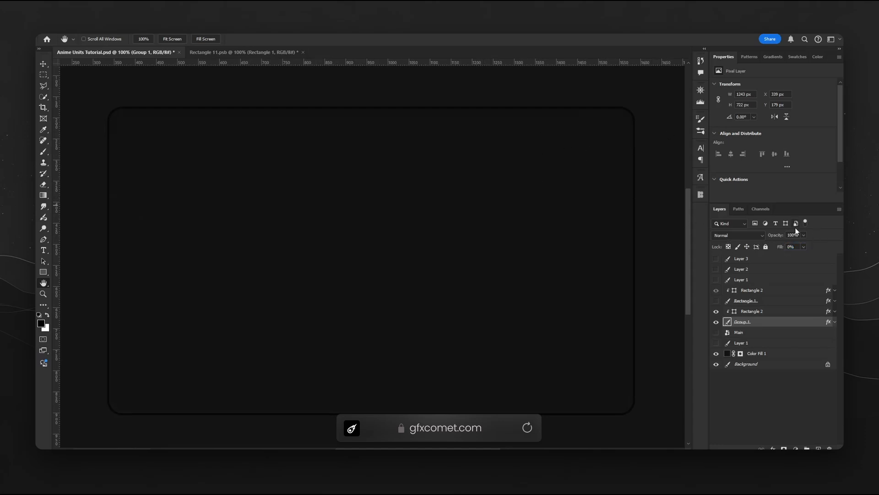
Move Group 1 and its clipped header Rectangle 2 above the old Rectangle 1 pair in the layer stack.
left_click(781, 312)
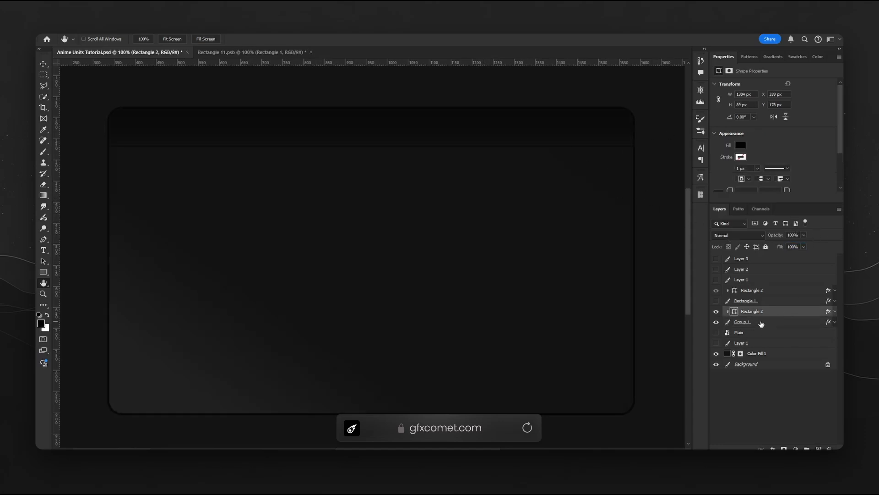
left_click_drag(757, 314, 764, 295)
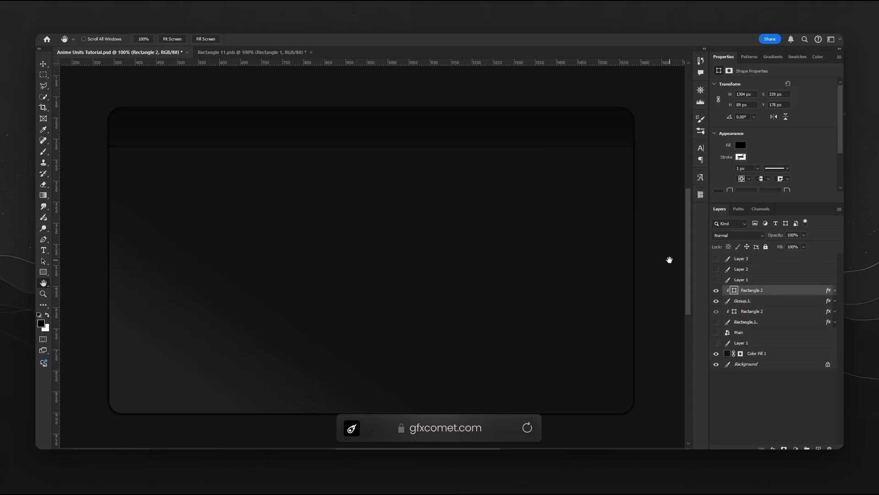
Add a clipped Layer 4 between Group 1 and the header Rectangle 2, and group the three layers as Main.
key("ctrl+minus")
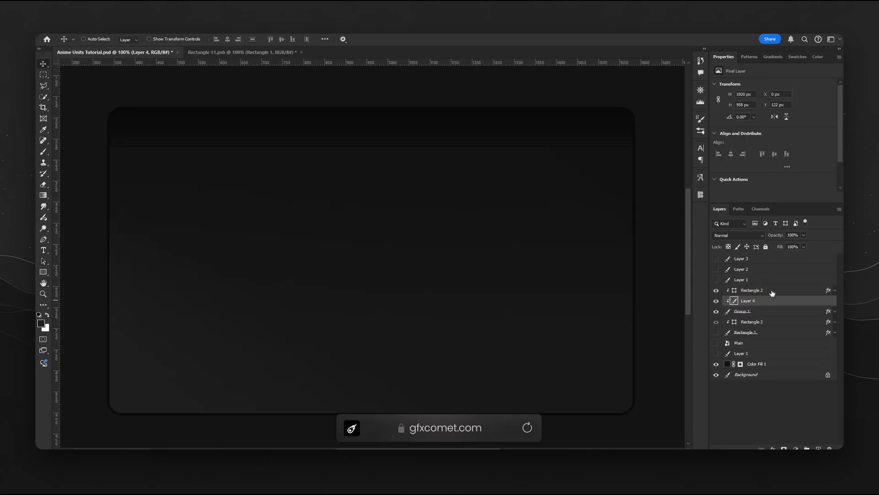
left_click(772, 292)
left_click(750, 313, "shift")
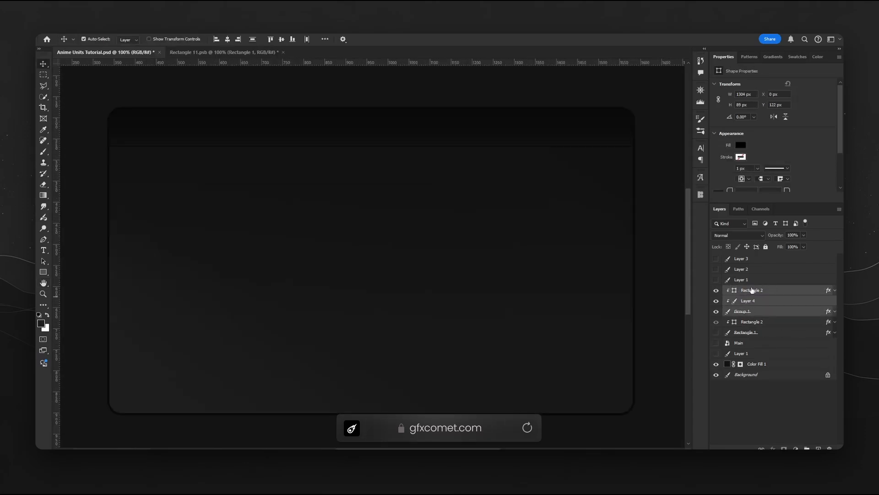
key("ctrl+g")
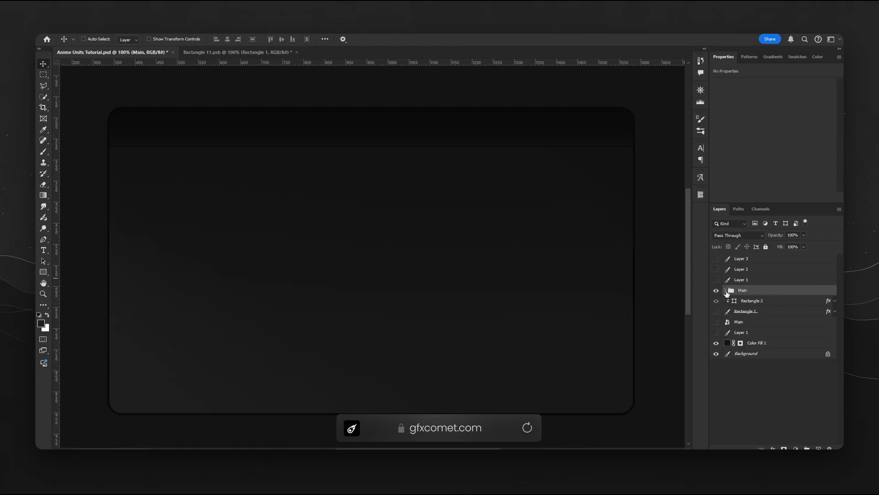
Add the white title "Units" in Fredoka One at the header's left end, scale it down to about 90%, and save the document.
key("t")
scroll(247, 200, "up", 1)
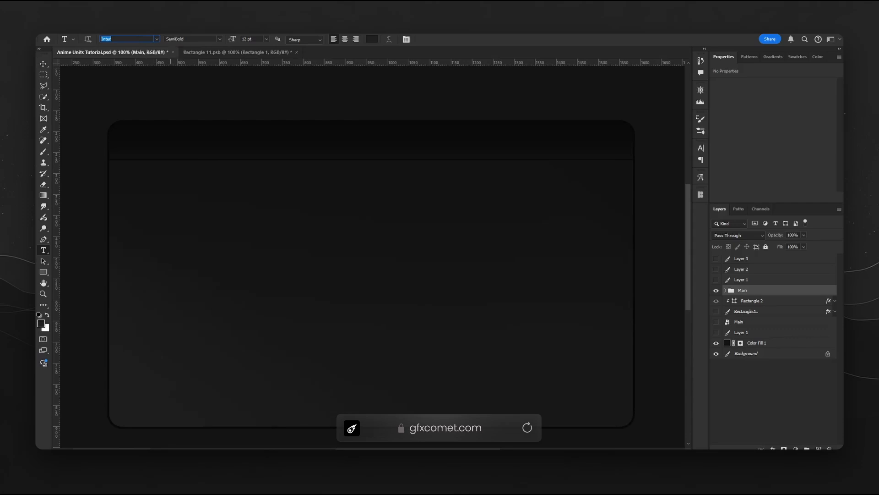
type("fred")
key("Up")
key("Up")
key("Up")
key("Up")
key("Up")
key("Up")
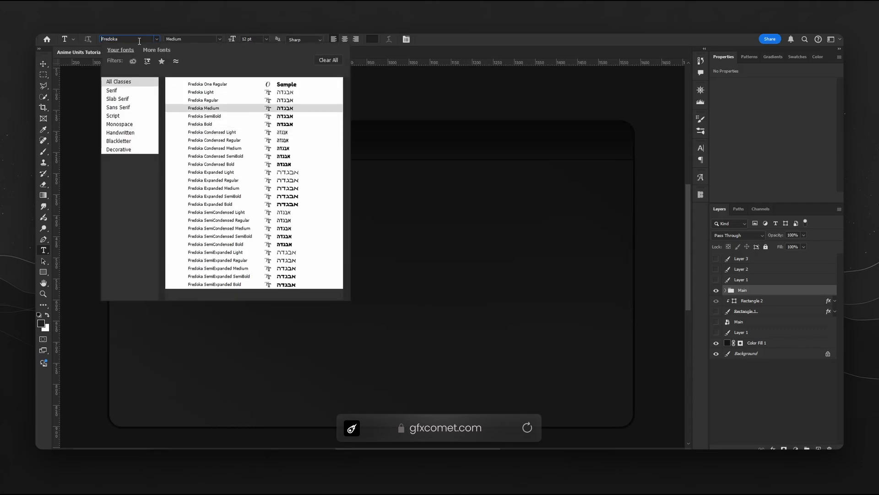
key("Return")
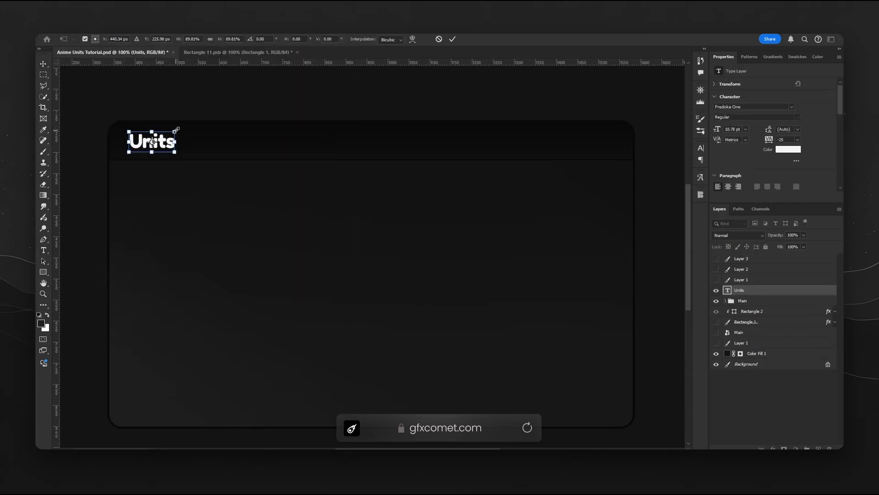
key("Return")
key("ctrl+s")
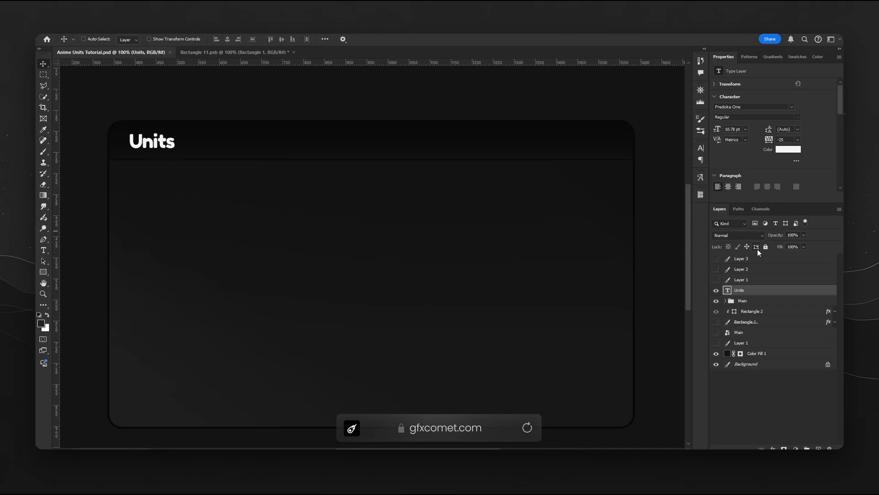
Give the Units title a linear gradient overlay at 90° running from mid-grey to white.
double_click(783, 292)
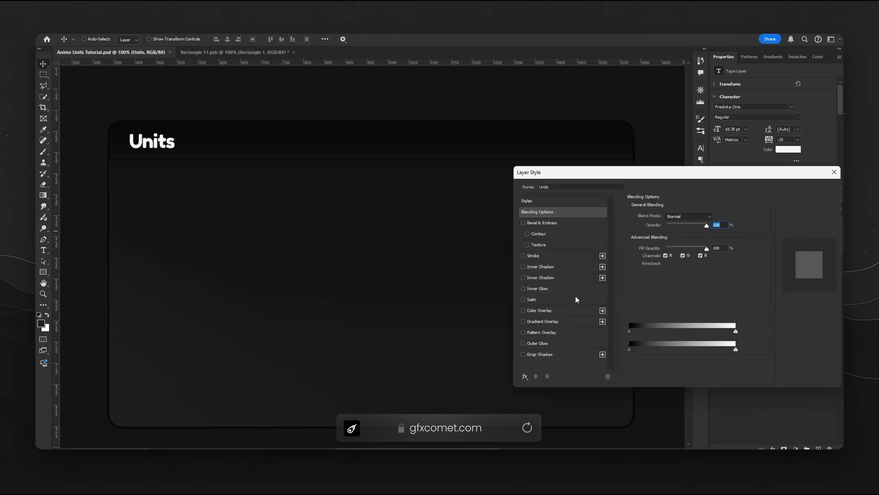
left_click(554, 323)
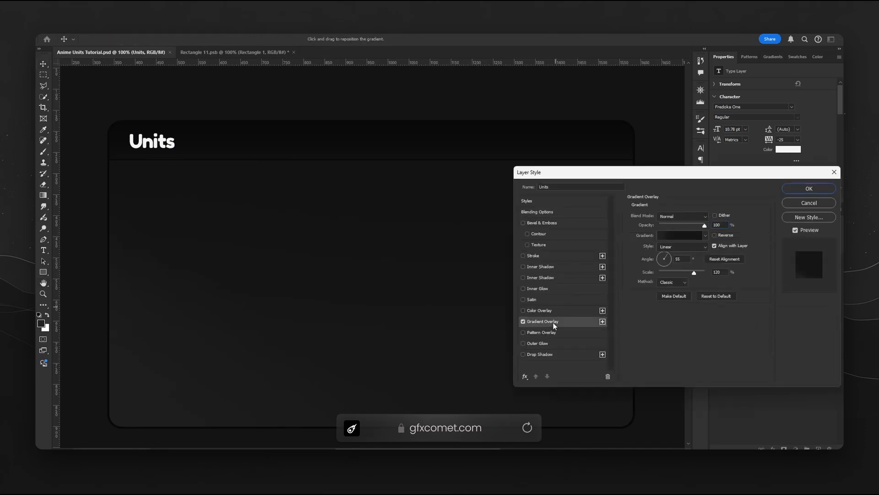
left_click(671, 258)
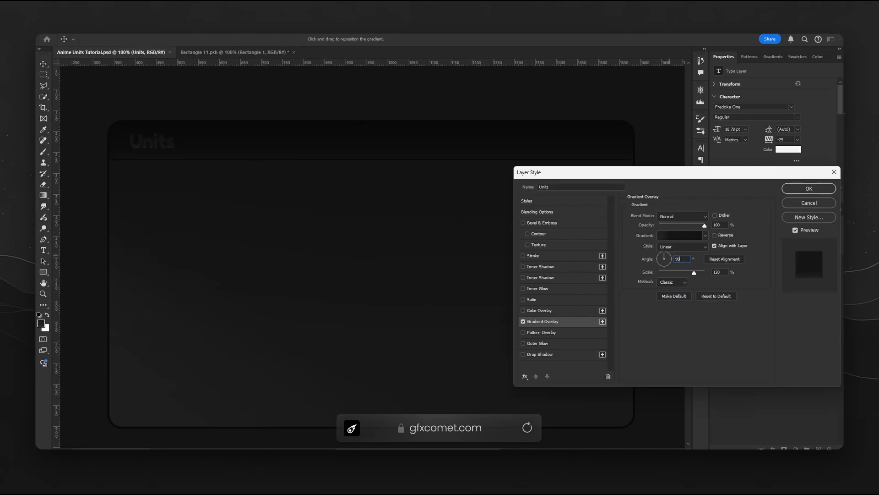
left_click(690, 235)
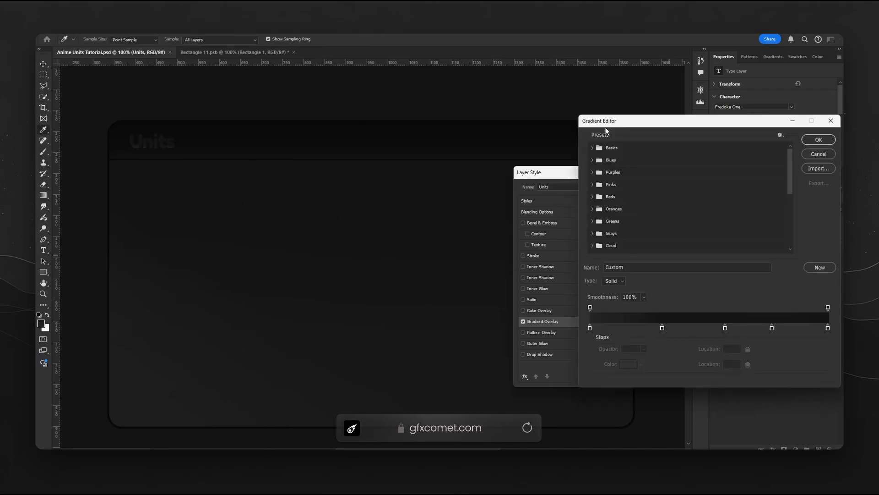
left_click(593, 148)
left_click(603, 160)
double_click(590, 328)
left_click(624, 242)
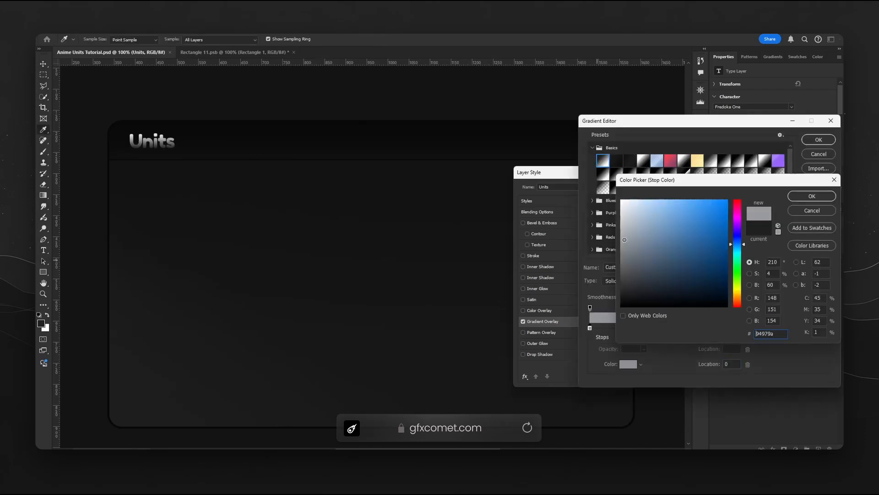
left_click(806, 196)
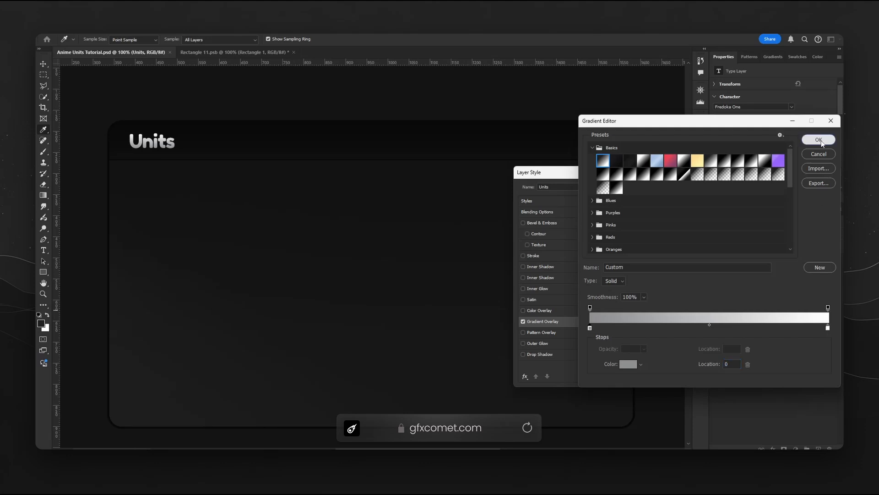
left_click(818, 139)
Add a 3 px black outside stroke at 35% opacity to the title and change the gradient's grey stop to blue-grey #8b99a7.
left_click(546, 257)
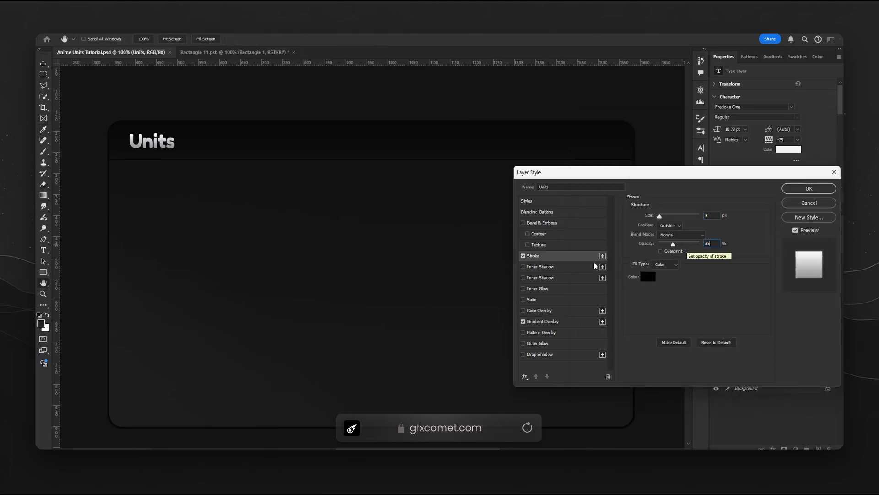
left_click(557, 321)
left_click(681, 236)
double_click(590, 328)
mouse_move(630, 242)
left_mouse_down()
mouse_move(645, 238)
mouse_move(633, 242)
left_mouse_up()
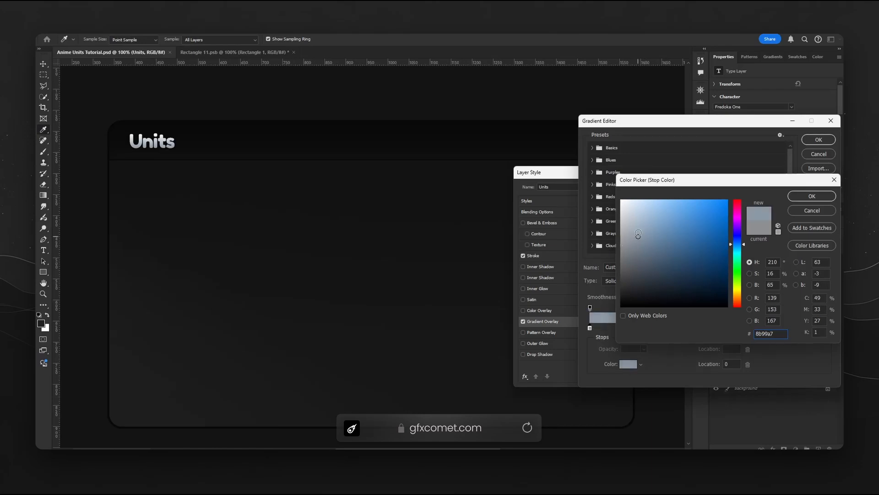
left_click(814, 197)
left_click(818, 140)
left_click(807, 189)
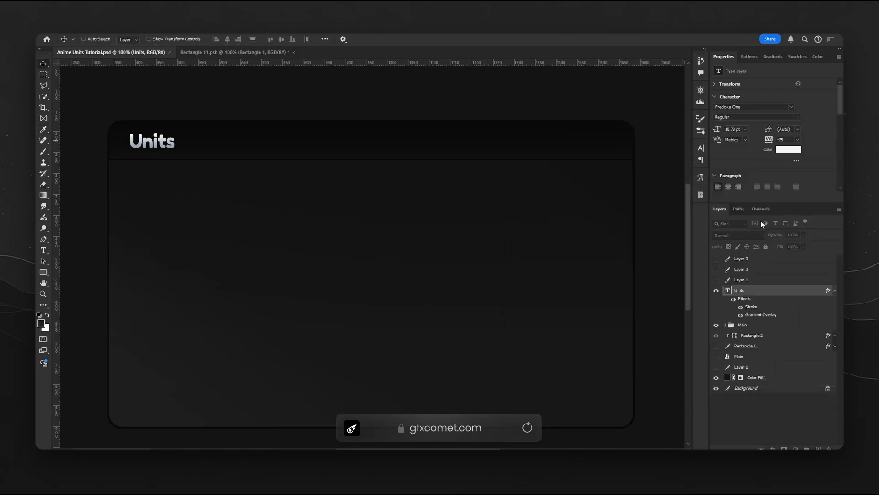
Compare the Units title with the reference in Layer 1, save, and scale the title down slightly.
left_click(715, 279)
left_click(713, 283)
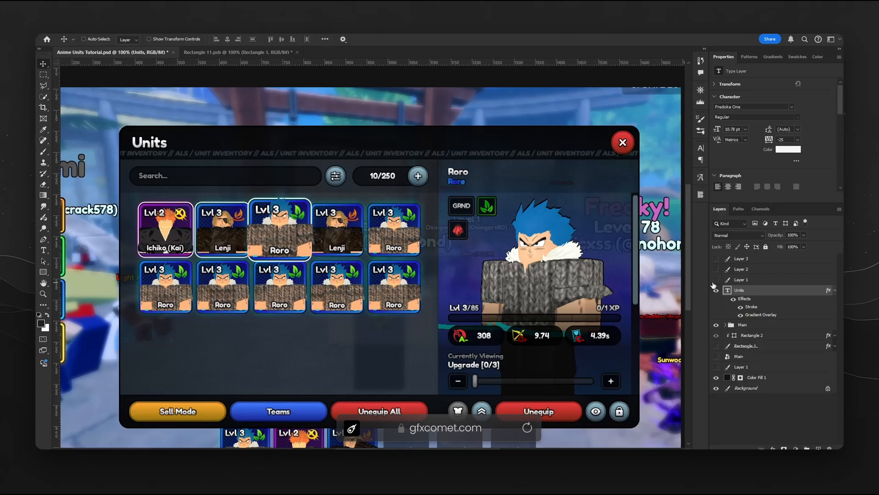
left_click(714, 281)
left_click(714, 281)
key("ctrl+s")
key("ctrl+t")
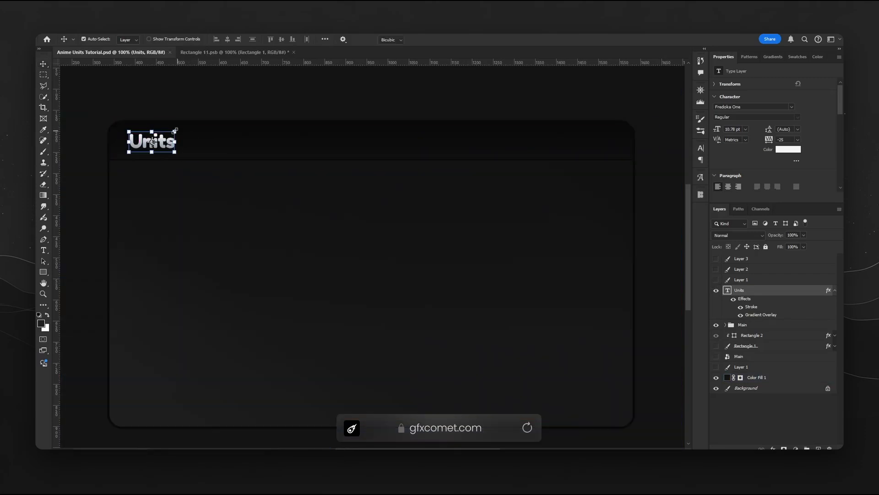
left_click_drag(175, 132, 164, 145)
key("Return")
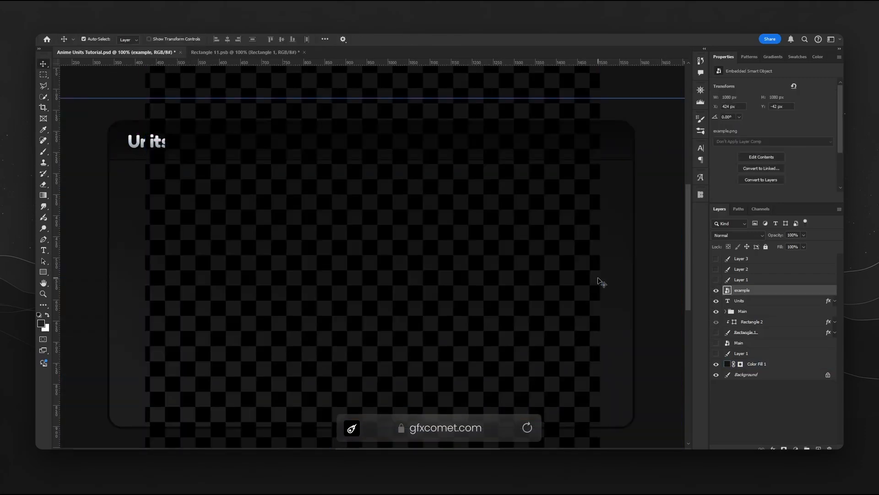
Scale the placed example.png checkerboard above the title down to about 266 px square.
key("ctrl+t")
left_click_drag(600, 257, 429, 293)
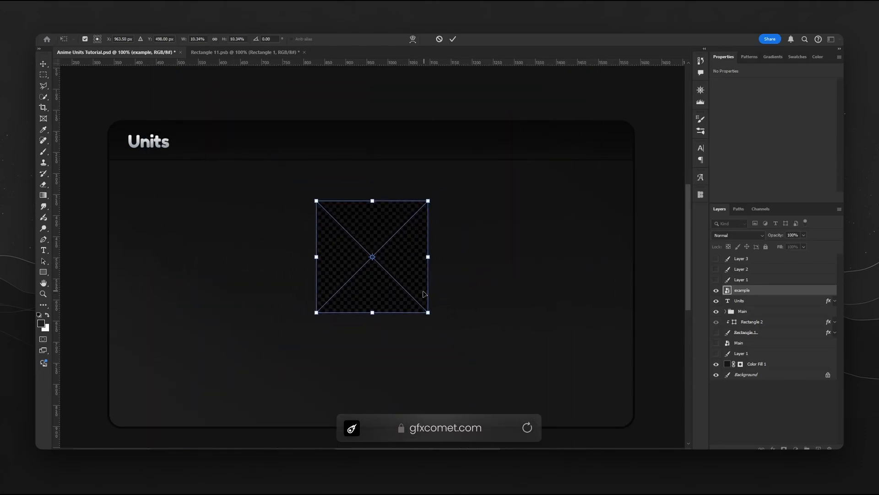
key("Return")
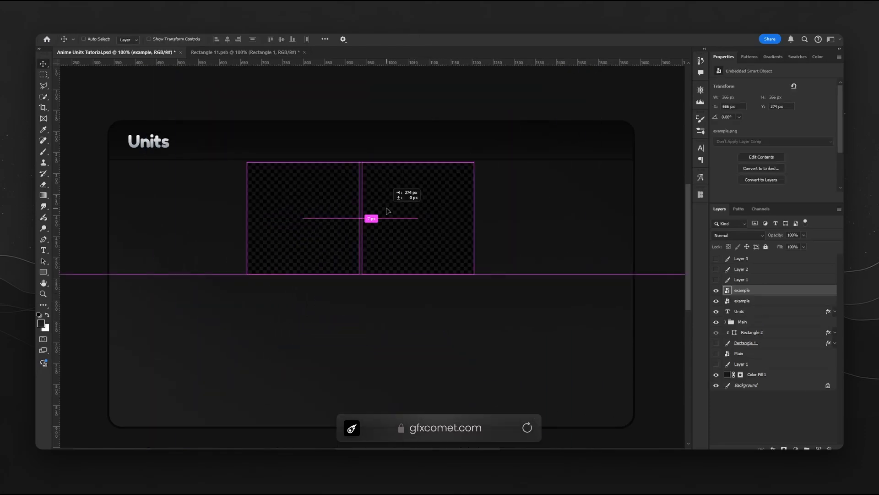
Duplicate the checkerboard tile flush beside itself and merge, repeating once to build a strip about 1061 px wide.
left_click_drag(387, 209, 384, 208)
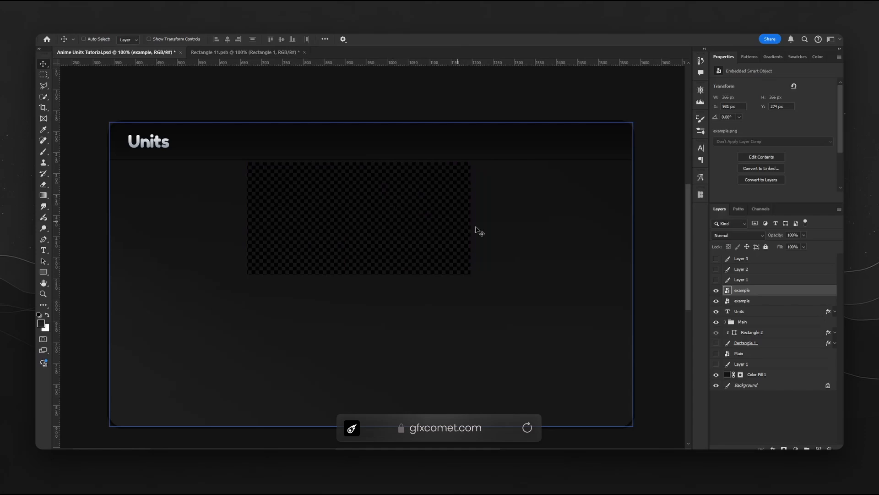
key("ctrl+e")
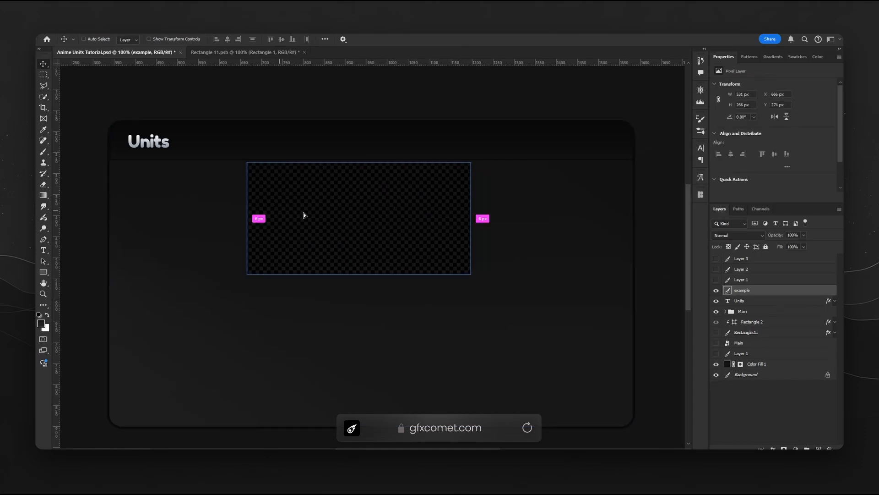
left_click_drag(305, 215, 504, 224)
key("ctrl+e")
Duplicate the checkerboard strip end to end, merge both into one about 2121 px wide, and position it over the header.
left_click_drag(588, 269, 396, 231)
left_click_drag(82, 173, 532, 200)
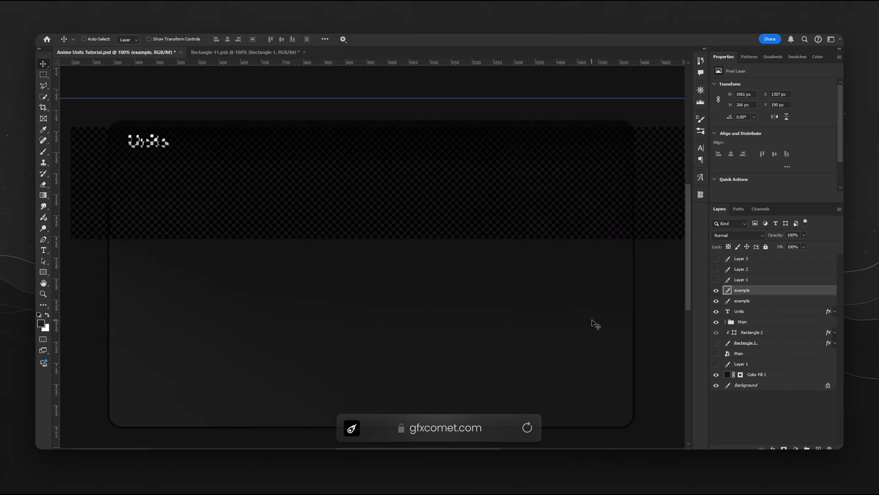
left_click(771, 303, "shift")
key("ctrl+e")
left_click_drag(605, 237, 603, 206)
Move the checkerboard layer into the Main group above Rectangle 2 and delete the parts outside Rectangle 2's outline.
left_click(726, 312)
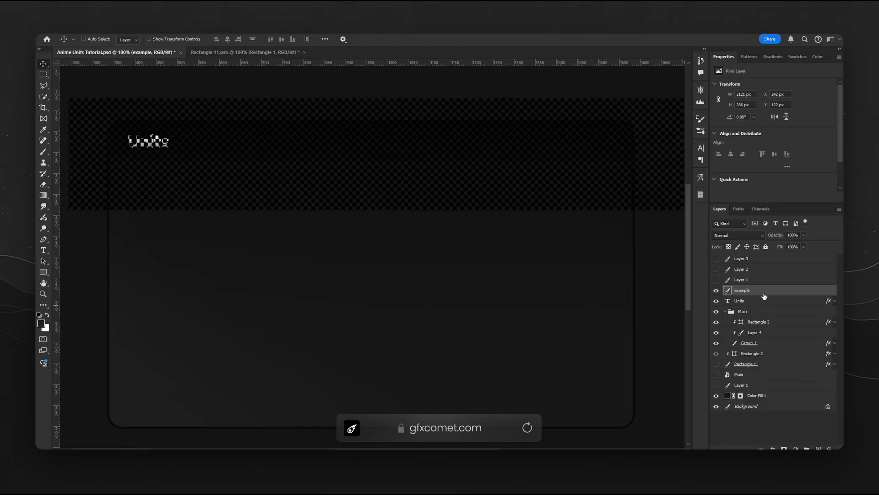
left_click_drag(751, 290, 771, 319)
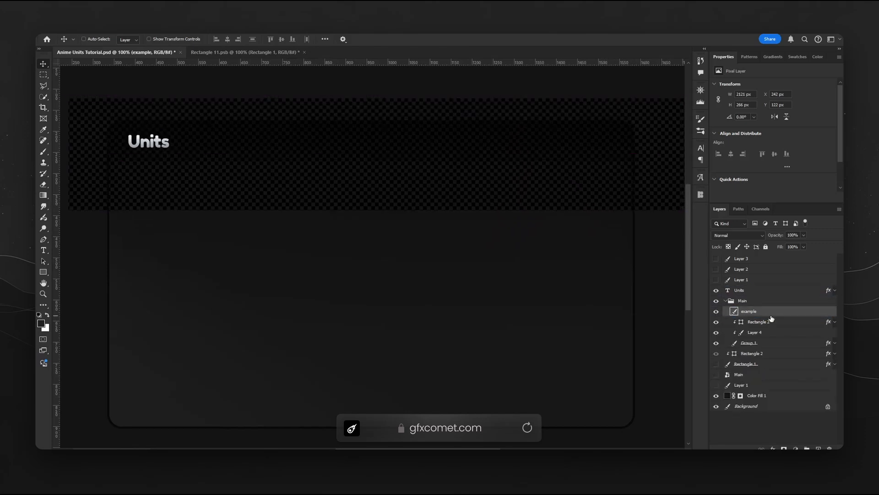
left_click(741, 322, "ctrl")
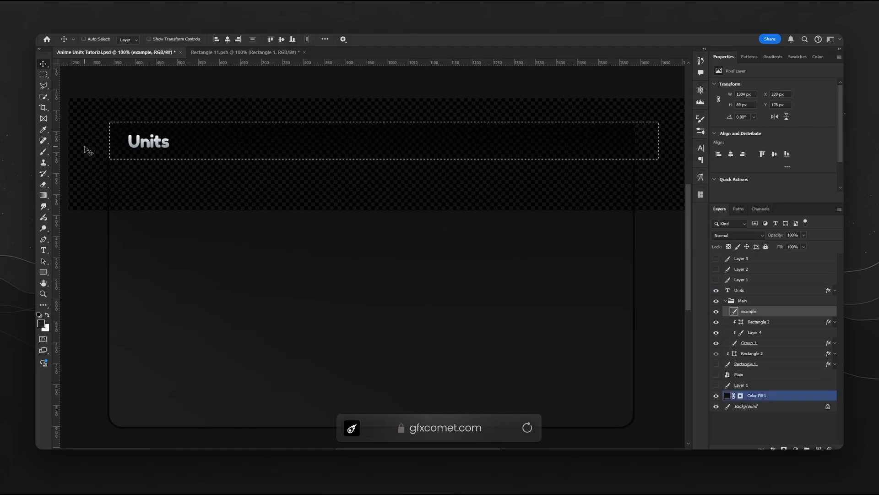
key("m")
right_click(461, 135)
left_click(493, 145)
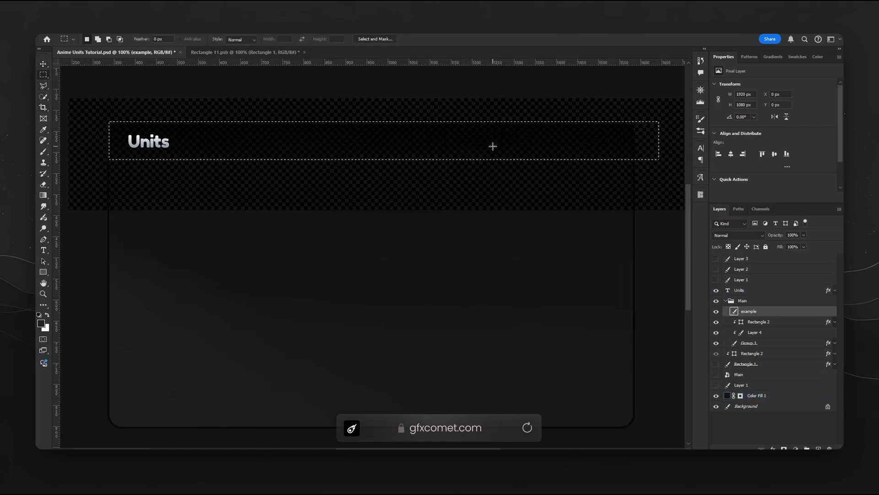
key("ctrl+d")
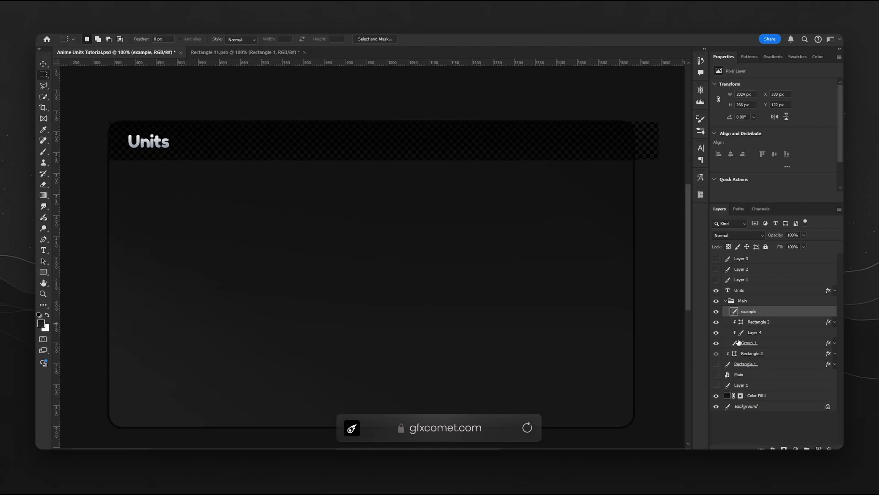
Delete the checkerboard outside Group 1's rounded panel shape and clear the selection.
left_click(735, 343, "ctrl")
right_click(531, 212)
left_click(556, 225)
key("Delete")
key("ctrl+d")
key("v")
scroll(364, 219, "up", 1)
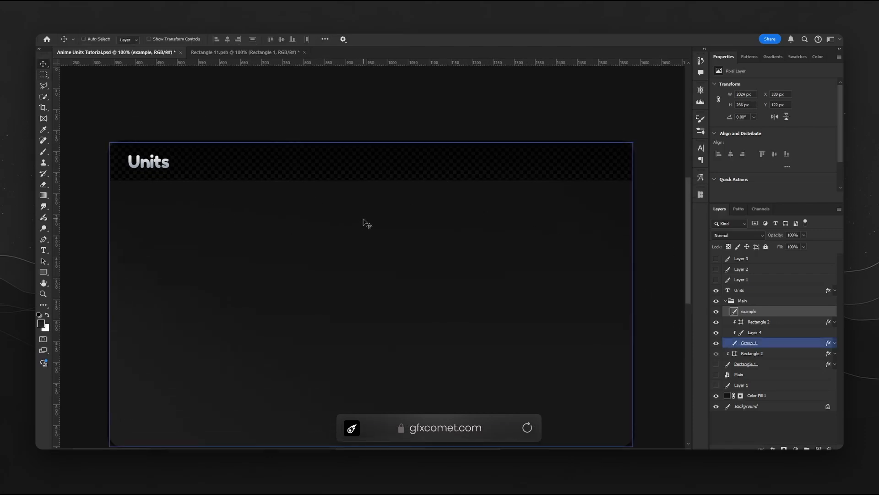
Fade most of the header's checkerboard pattern with a soft Eraser at 61% opacity and 43% flow.
key("ctrl+minus")
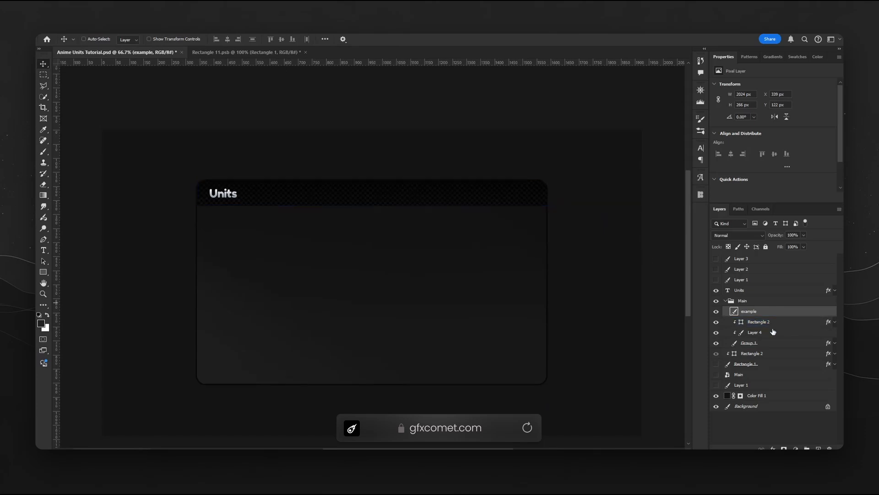
key("e")
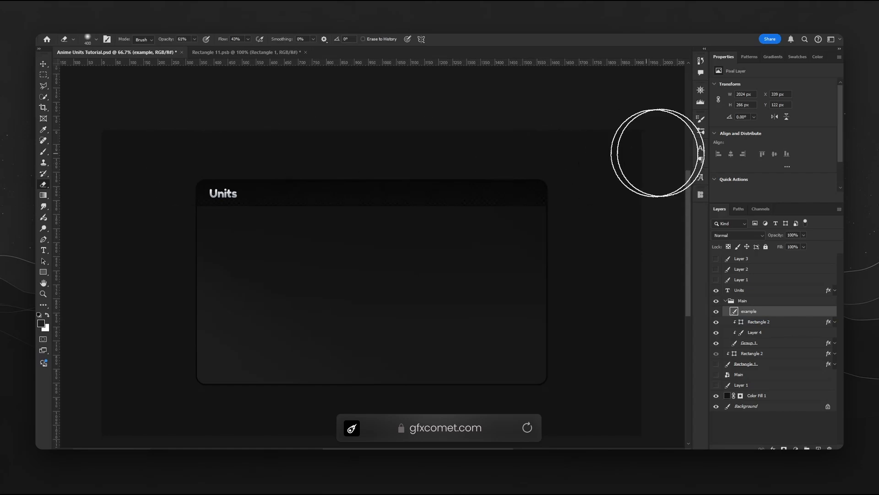
key("v")
left_click(633, 141, "ctrl")
key("ctrl+1")
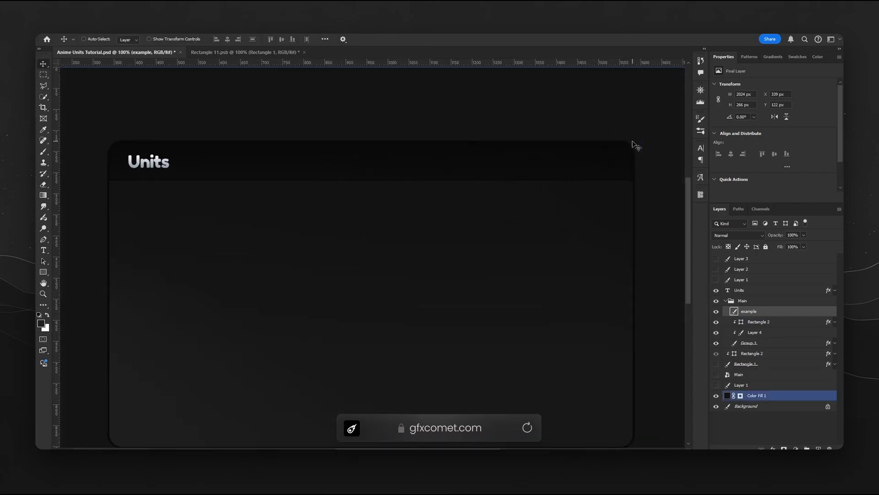
key("e")
key("v")
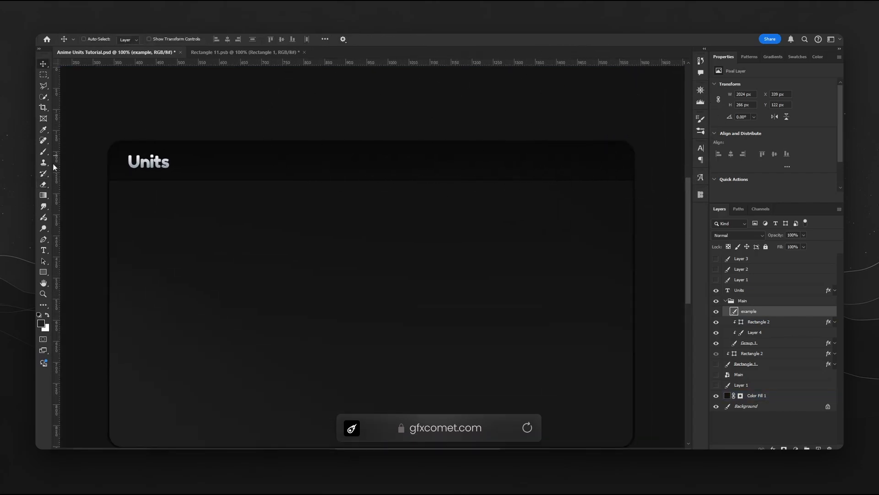
key("e")
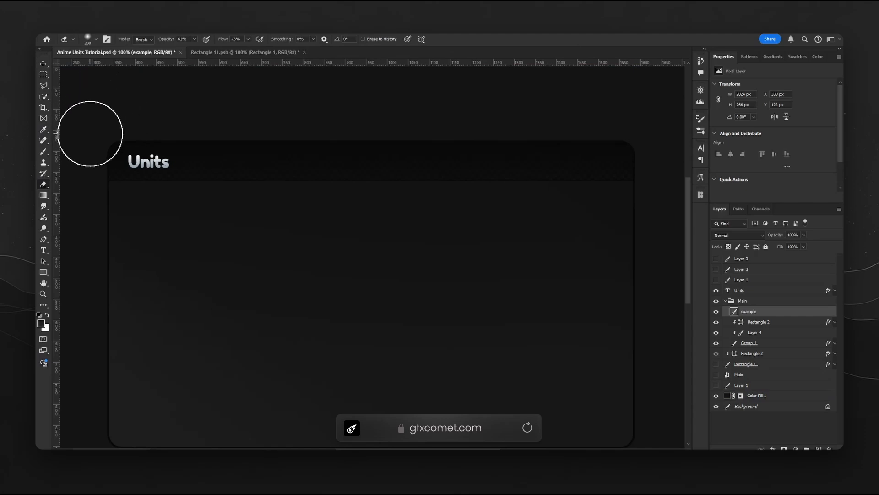
key("v")
left_click(571, 285, "ctrl")
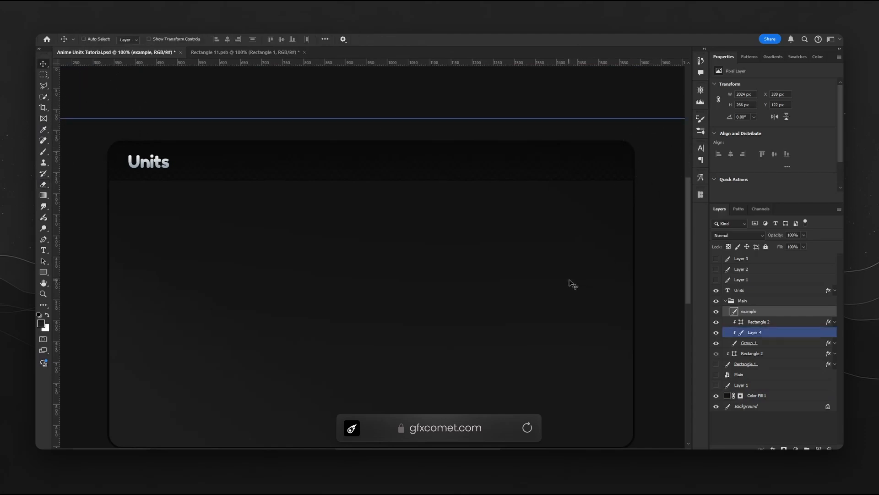
Duplicate the 299 px wide dot-pattern tile beside itself and compare it with the reference image on Layer 1.
scroll(227, 197, "down", 1)
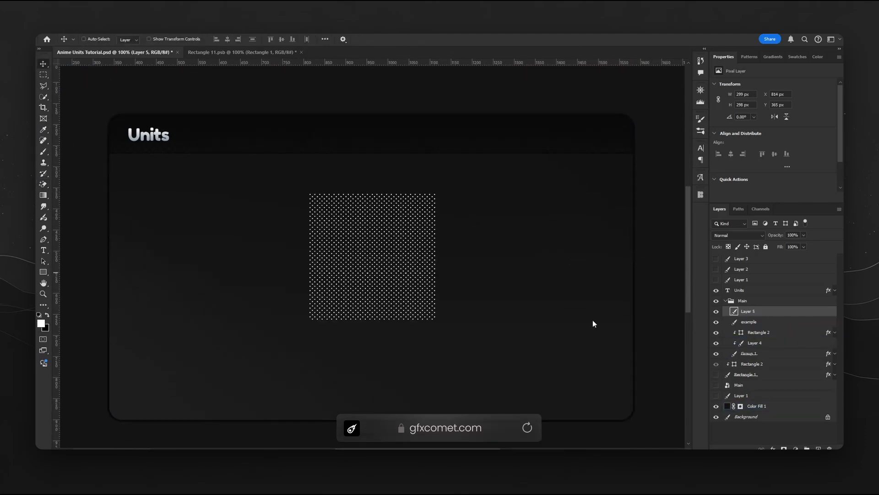
key("ctrl+plus")
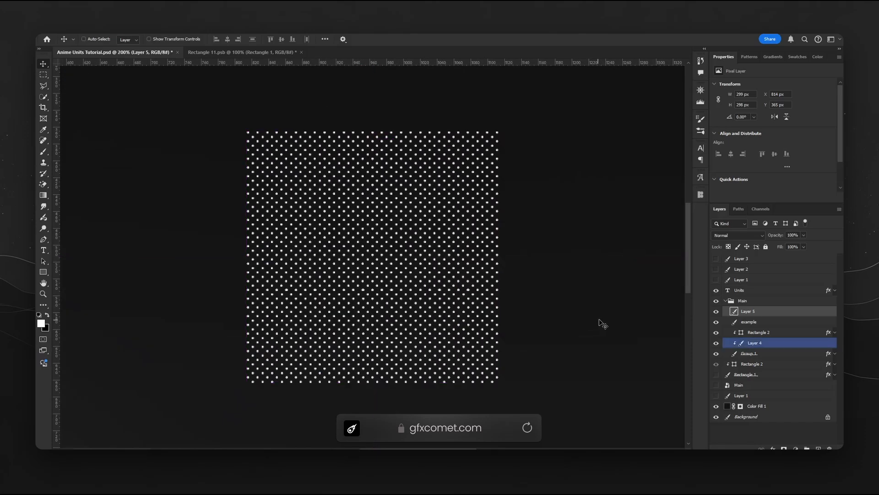
key("ctrl+t")
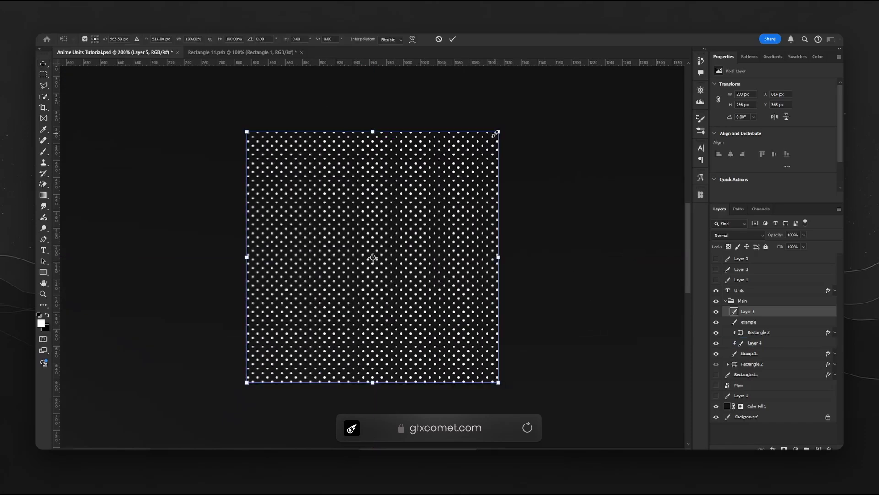
key("Return")
key("ctrl+minus")
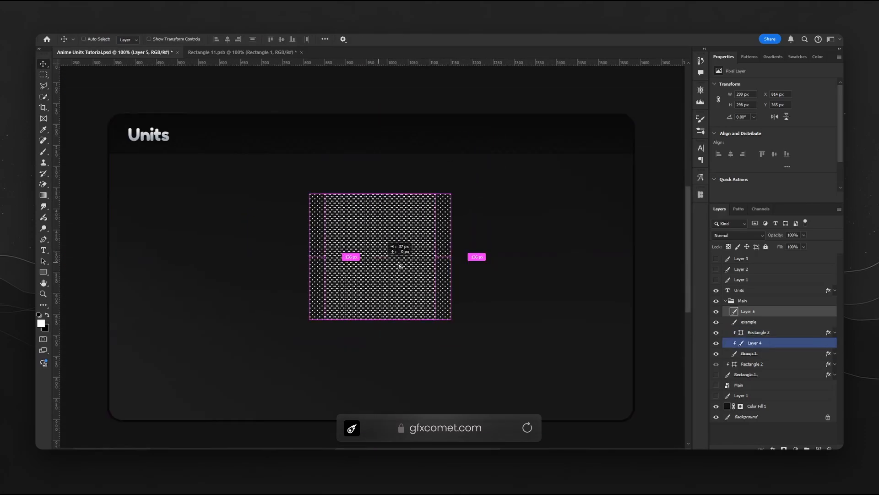
left_click_drag(398, 265, 508, 265)
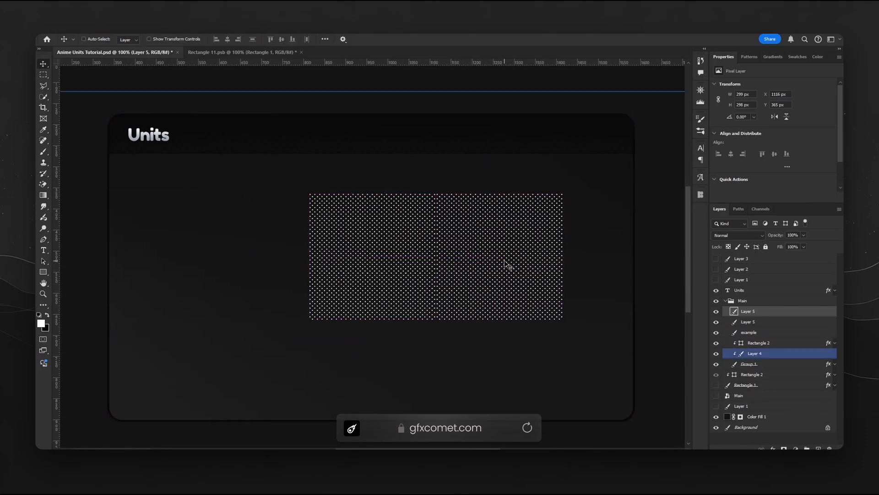
left_click(716, 280)
left_click(717, 279)
Duplicate the dot strip end to end and merge it twice to build one strip about 2368 px wide.
left_click_drag(453, 263, 296, 262)
left_click_drag(210, 252, 462, 256, "alt")
left_click(755, 322, "ctrl")
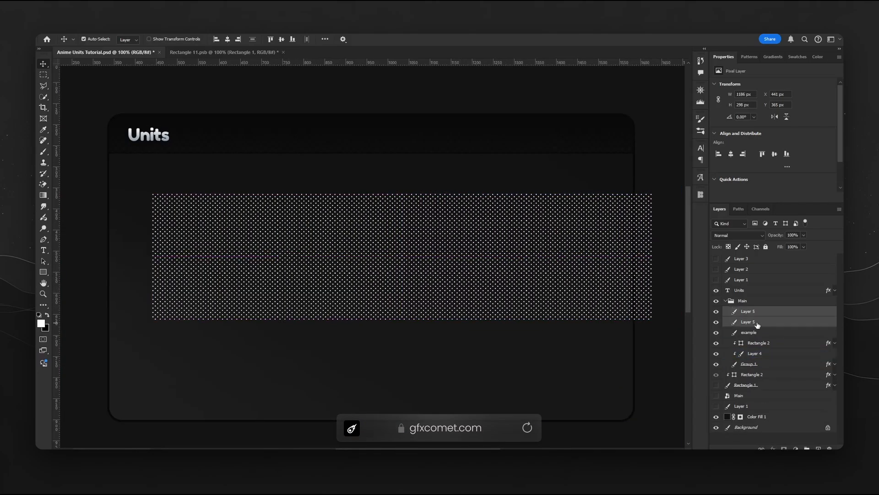
key("ctrl+e")
left_click_drag(397, 254, 350, 202)
left_click_drag(110, 188, 609, 189, "alt")
left_click(772, 324, "ctrl")
key("ctrl+e")
Duplicate the dot strip below itself with the rows aligned and merge both into a block about 588 px high.
left_click_drag(544, 242, 517, 234)
left_click_drag(511, 126, 548, 235, "alt")
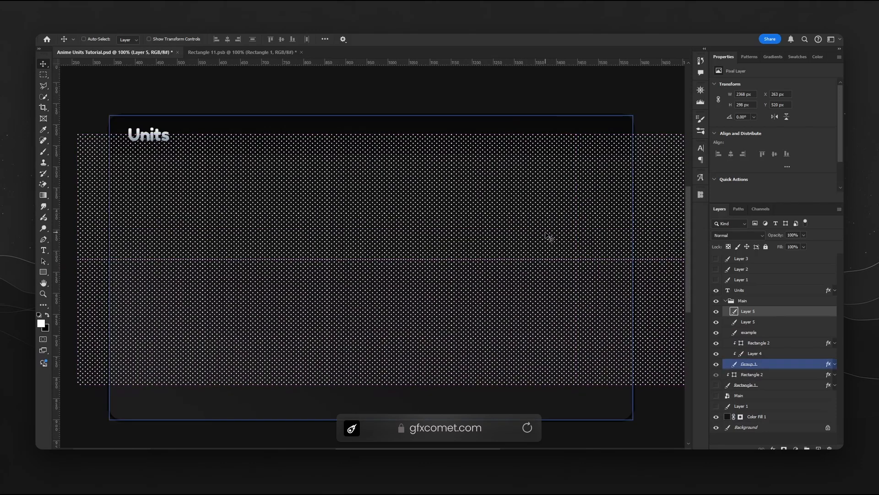
key("Up")
key("Up")
key("Up")
key("Up")
key("Up")
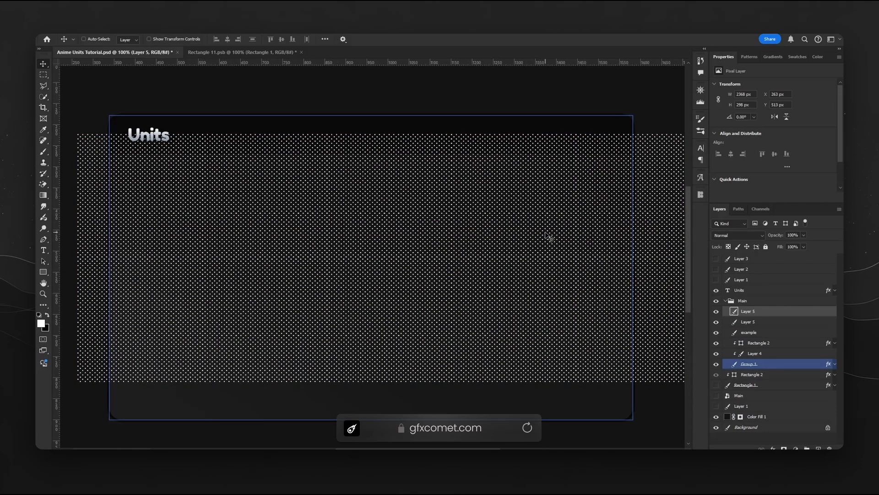
left_click(782, 325, "shift")
key("ctrl+e")
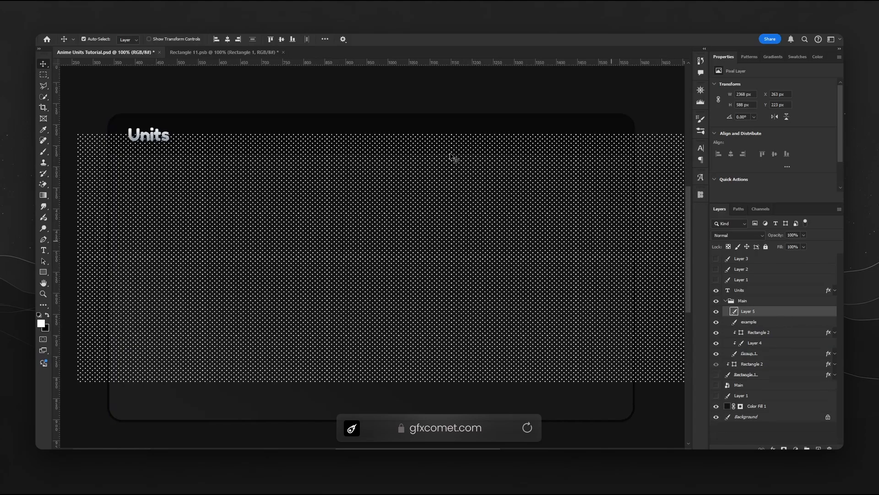
Duplicate the dot block downward, nudge it until the rows line up, and merge both into one about 1168 px high.
left_click_drag(484, 223, 528, 352)
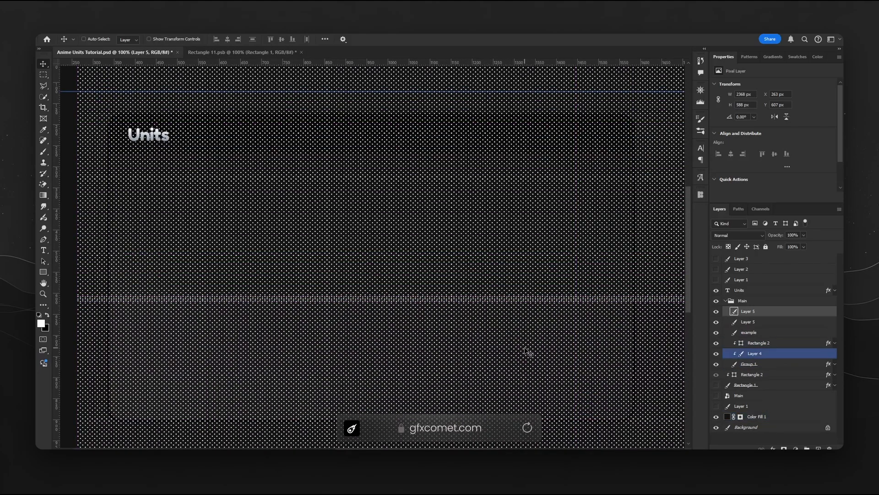
key("Up")
key("Up")
key("Up")
key("Up")
key("Up")
key("Up")
key("Up")
key("Up")
key("Up")
key("Up")
key("Up")
key("Up")
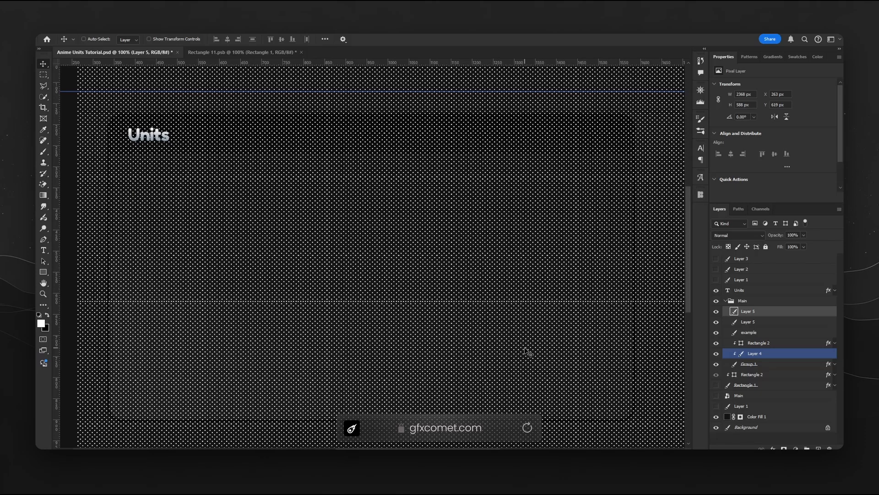
key("Up")
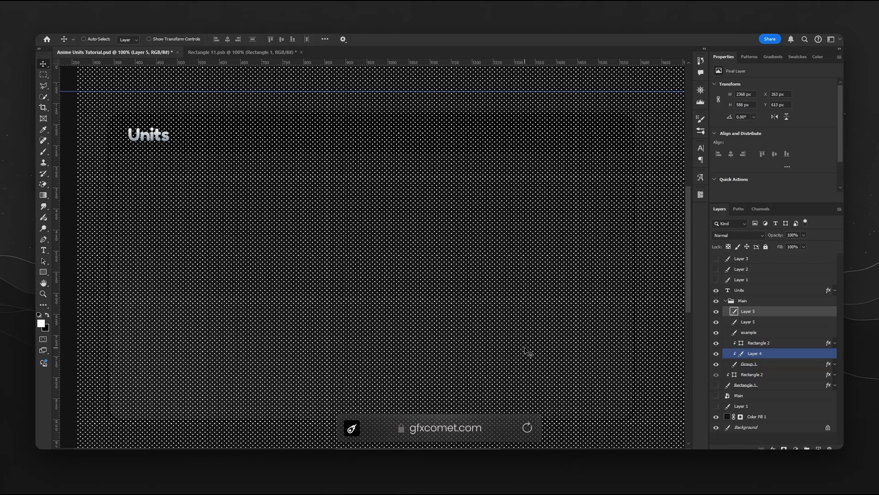
left_click(747, 321, "shift")
key("ctrl+e")
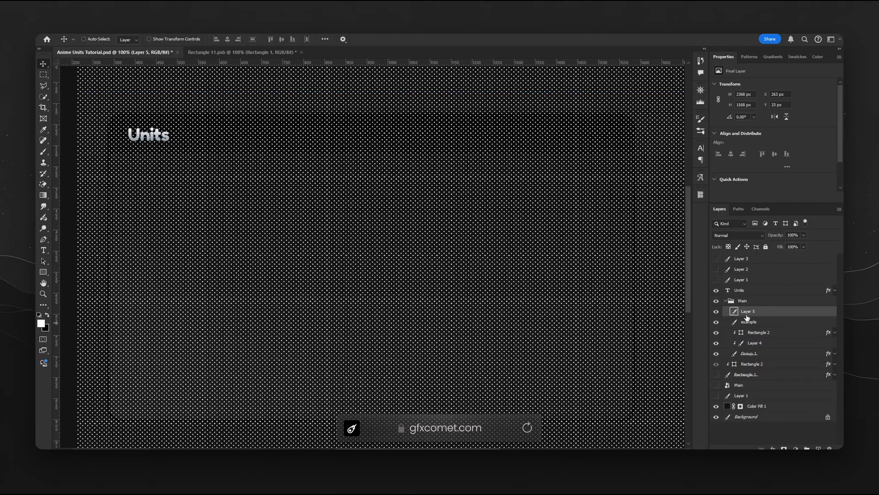
Move the dot layer between Rectangle 2 and Layer 4 so it is clipped to Group 1's panel shape.
left_click_drag(764, 316, 770, 346)
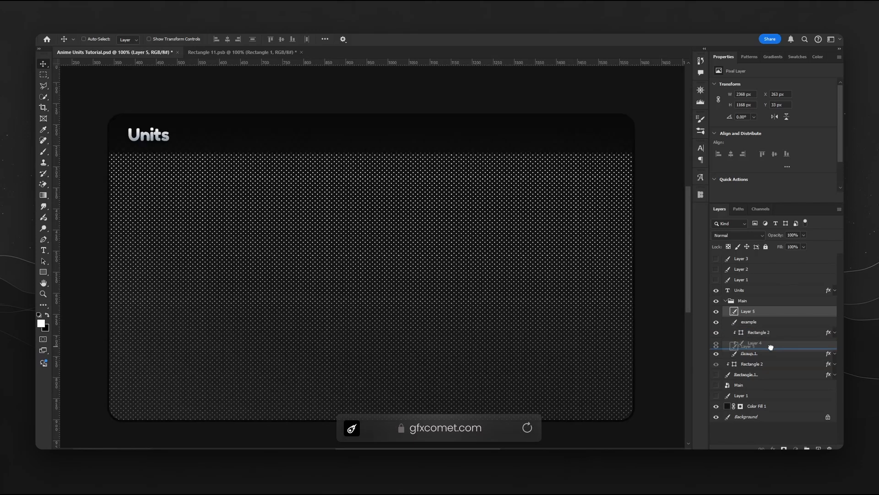
left_click_drag(539, 201, 559, 296)
key("ctrl+z")
left_click_drag(760, 345, 757, 334)
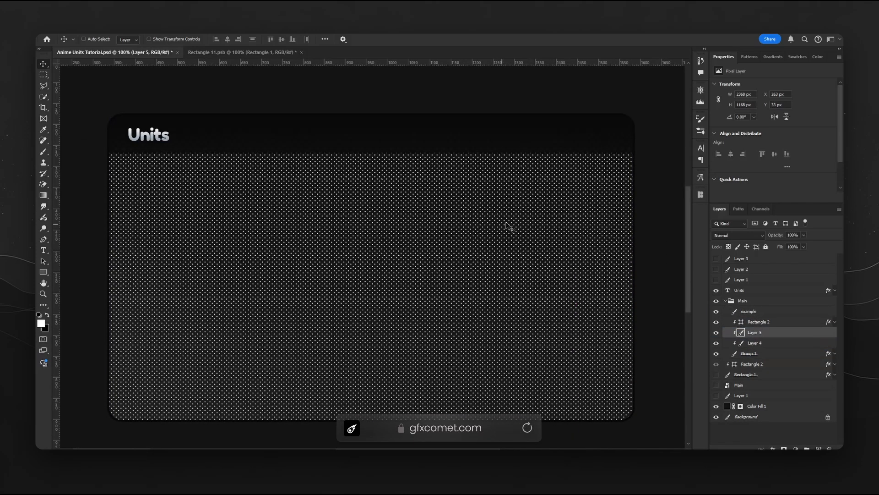
Scale the dot pattern to about 60.90% and position it to cover the panel's whole body.
key("ctrl")
key("ctrl+t")
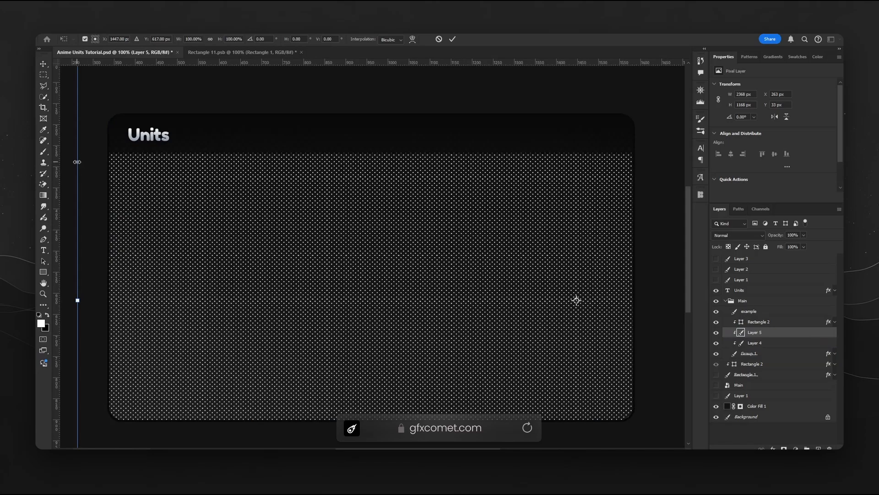
left_click_drag(77, 172, 165, 183)
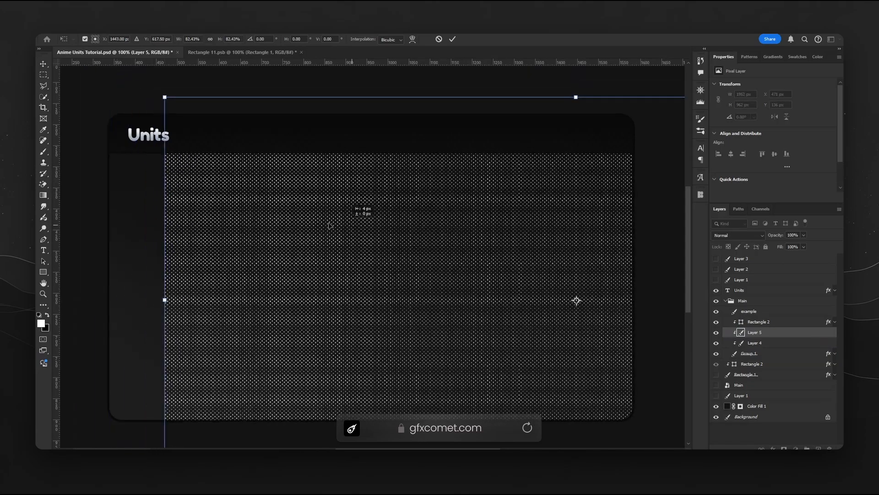
left_click_drag(344, 225, 158, 198)
left_click_drag(613, 209, 505, 202)
left_click_drag(630, 230, 499, 212)
left_click_drag(569, 220, 632, 269)
key("Return")
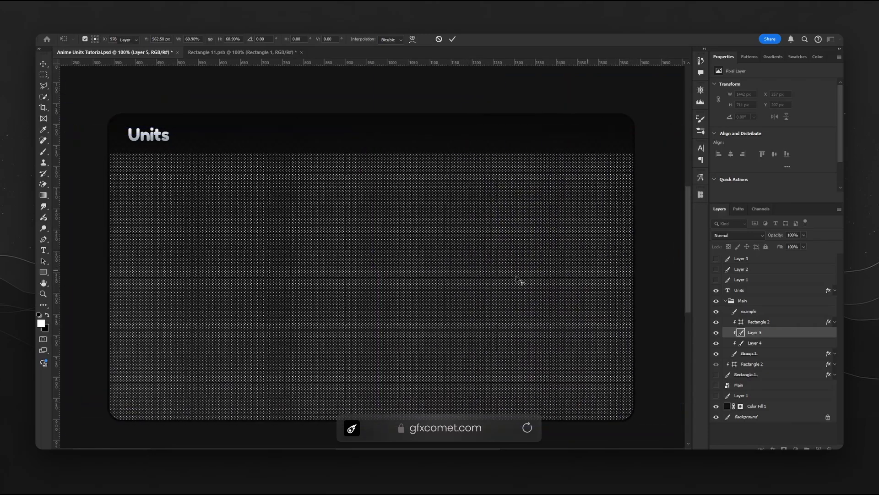
left_click_drag(494, 271, 483, 260)
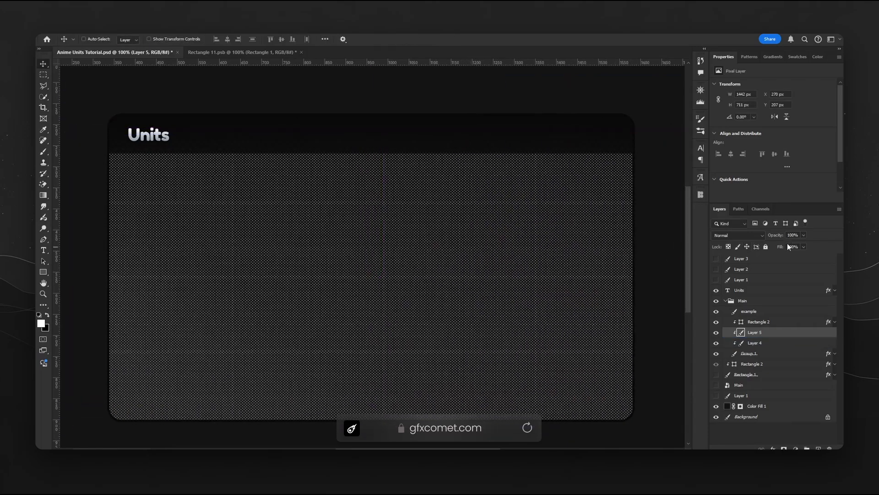
Set the dot layer's fill to 10% and compare the panel with the layer hidden and shown.
type("10")
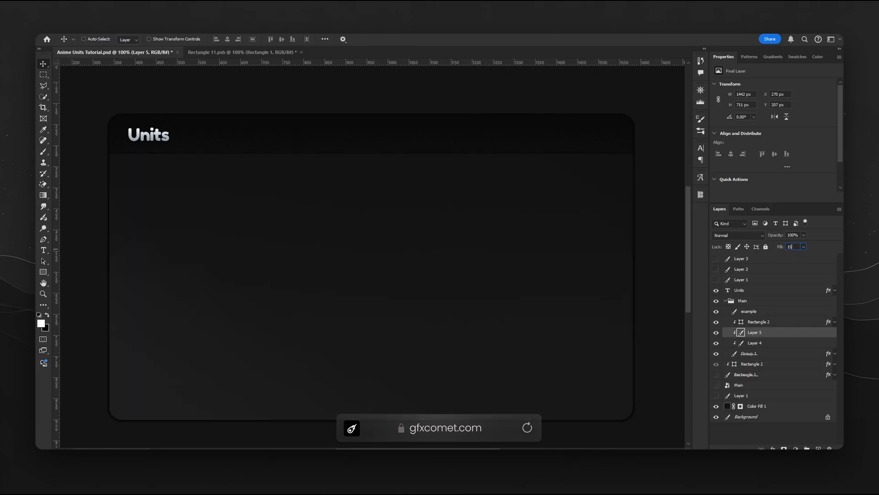
left_click(716, 333)
left_click(717, 334)
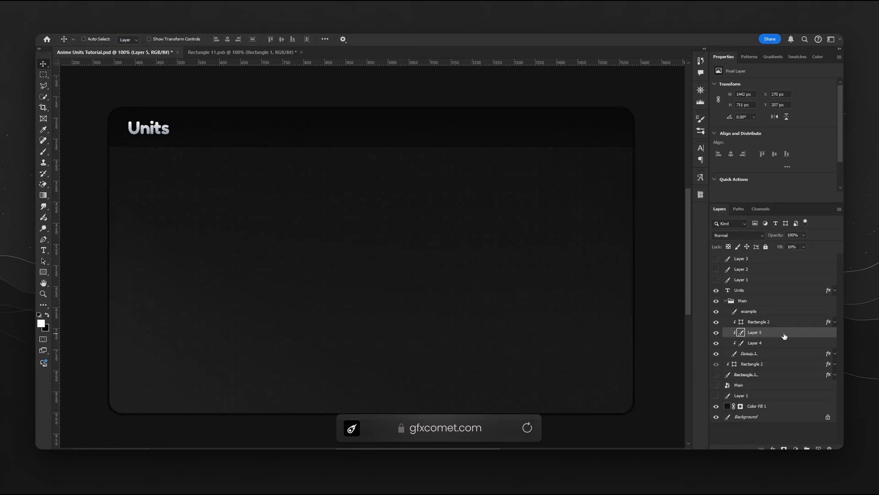
Apply a black (000000) Color Overlay to the dot layer.
double_click(783, 329)
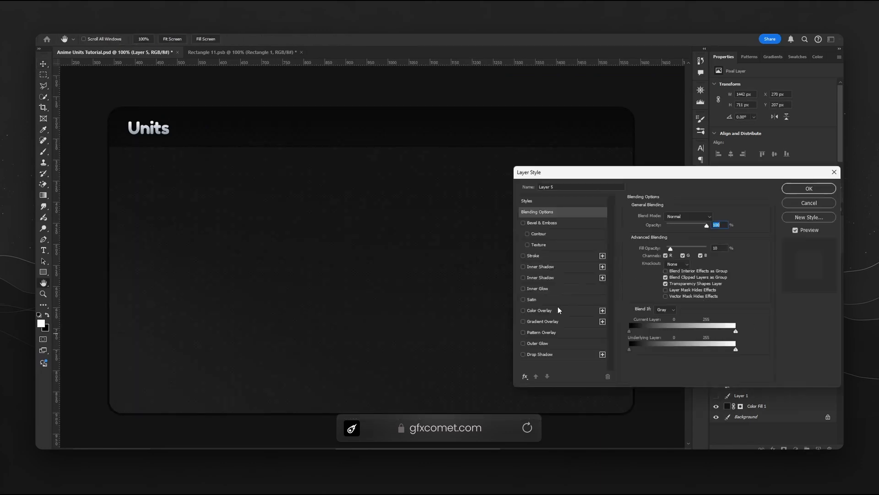
left_click(556, 307)
left_click(713, 216)
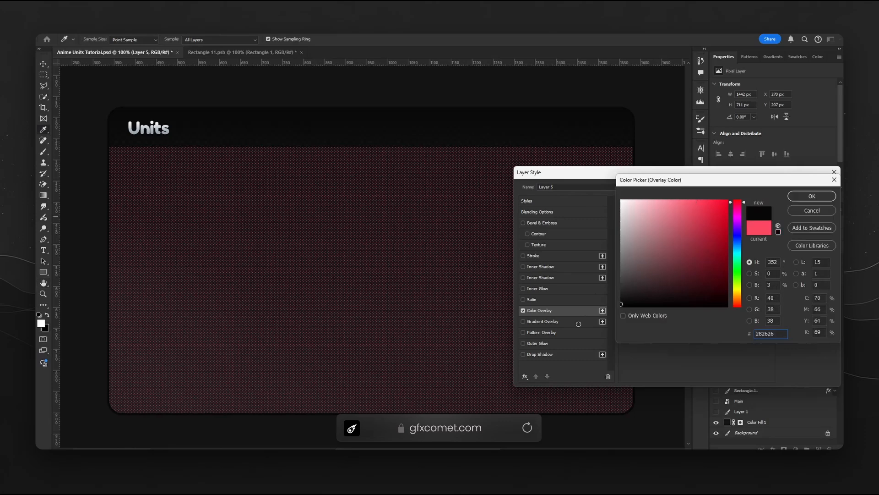
type("000000")
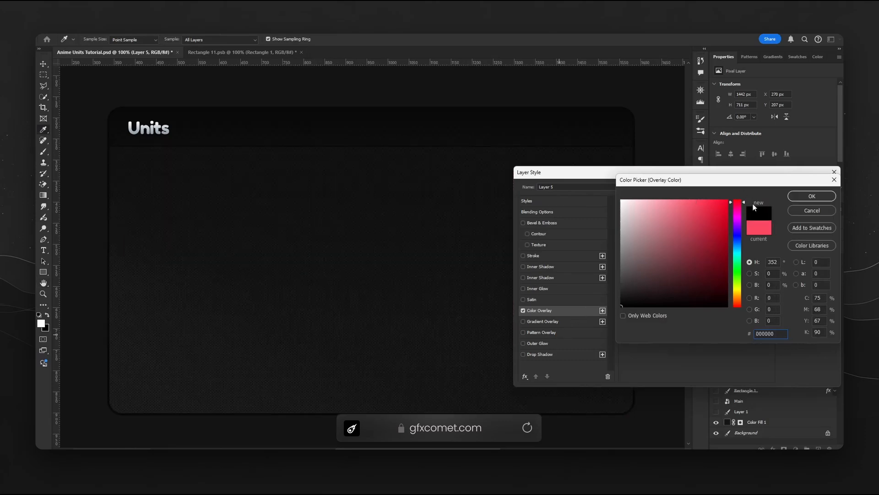
left_click(802, 199)
left_click(804, 189)
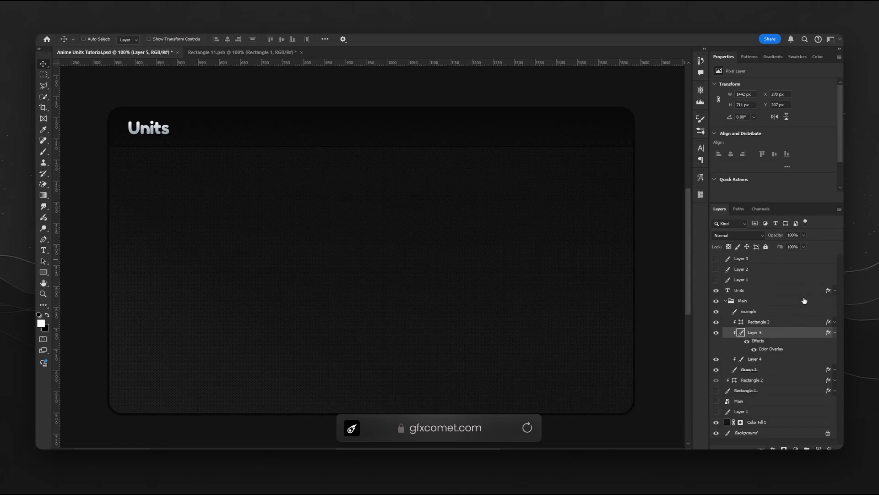
Rasterize the dot layer's style and set its fill to 100%.
right_click(796, 335)
left_click(811, 190)
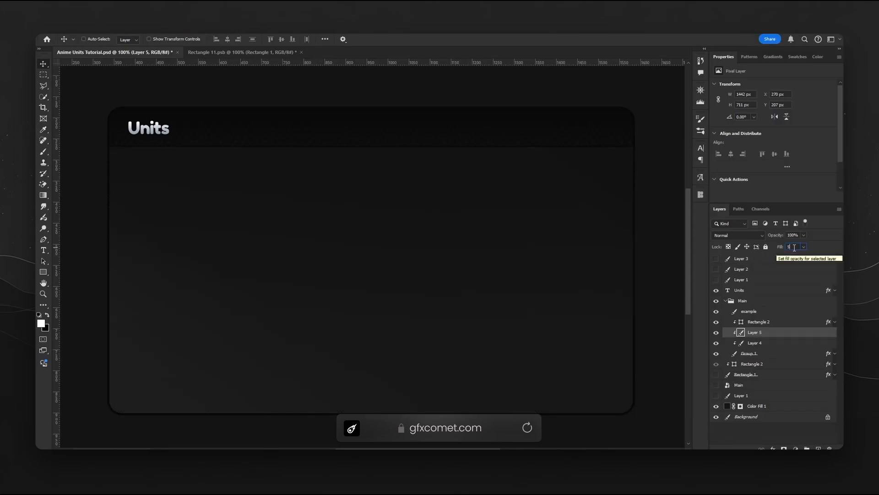
type("1")
key("Return")
key("Return")
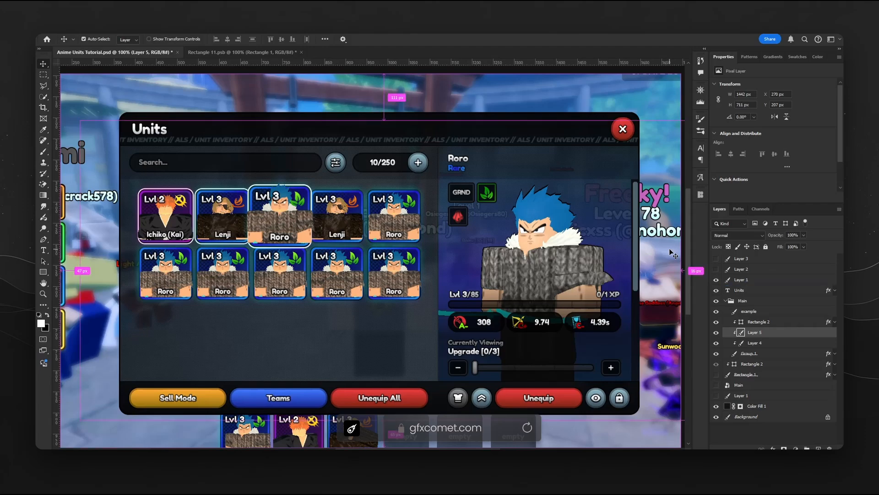
Examine the background pattern in the Layer 1 reference image up close, and hide the reference again.
key("ctrl+plus")
scroll(559, 293, "down", 2)
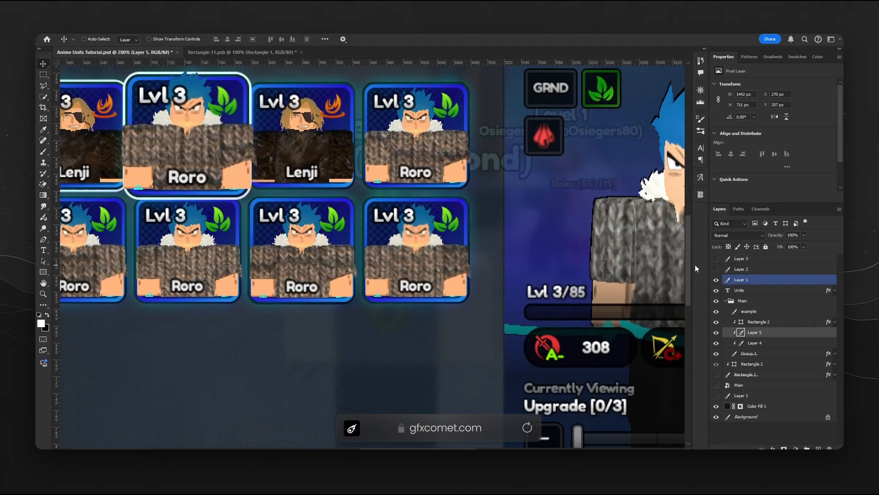
left_click(717, 280)
key("ctrl+minus")
key("ctrl+minus")
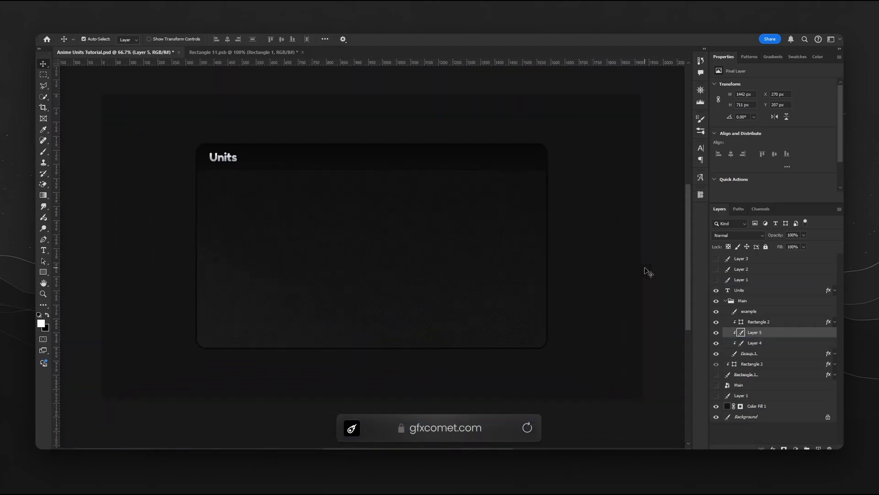
Partly erase the dot pattern on Layer 5 with a soft 400 px Eraser at 53% opacity and compare the panel's layers hidden and shown.
key("ctrl+plus")
scroll(601, 275, "up", 1)
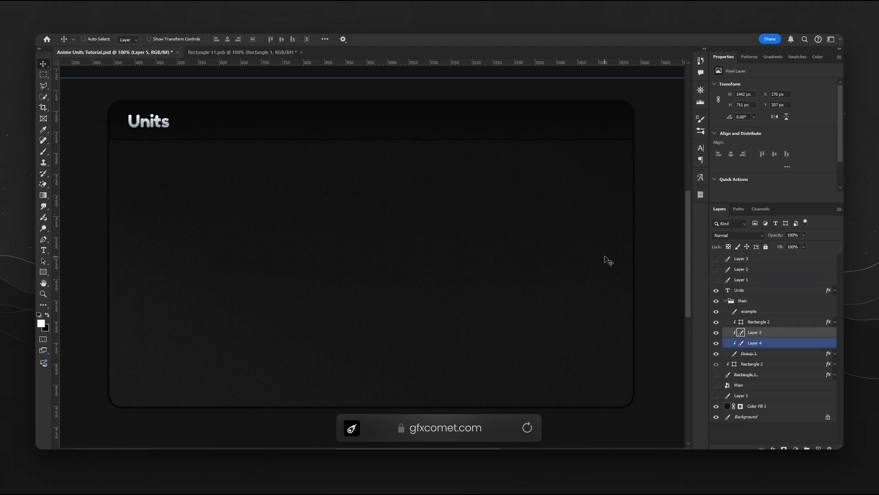
scroll(611, 253, "up", 1)
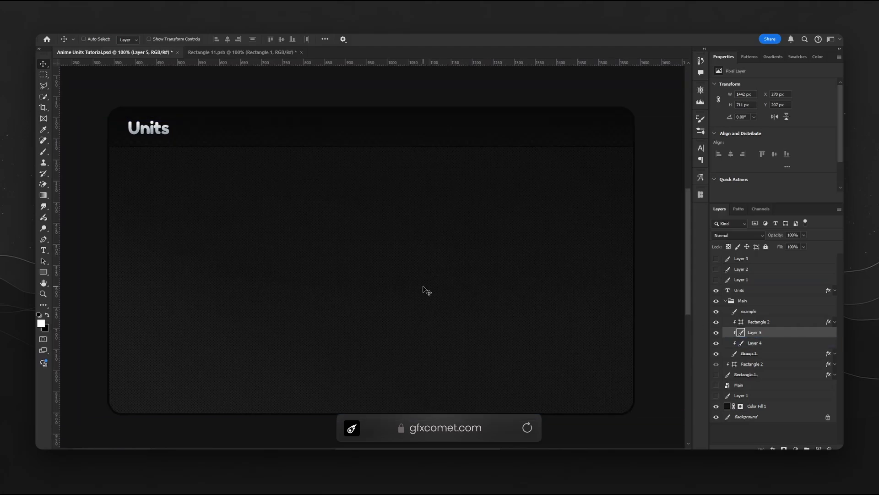
key("e")
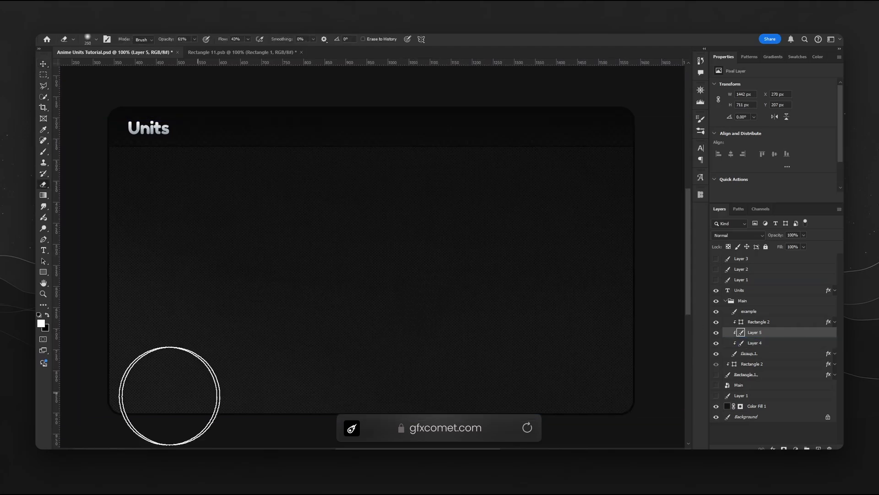
key("bracketright")
key("bracketright")
left_click_drag(168, 39, 160, 41)
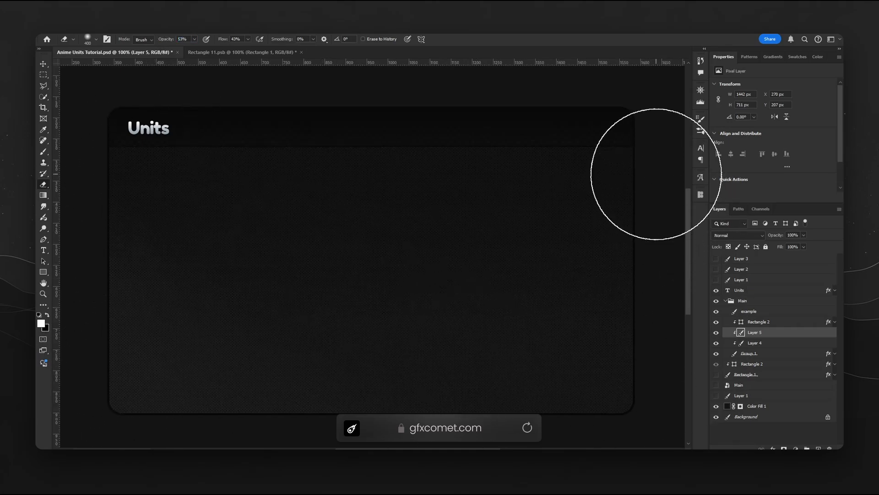
key("v")
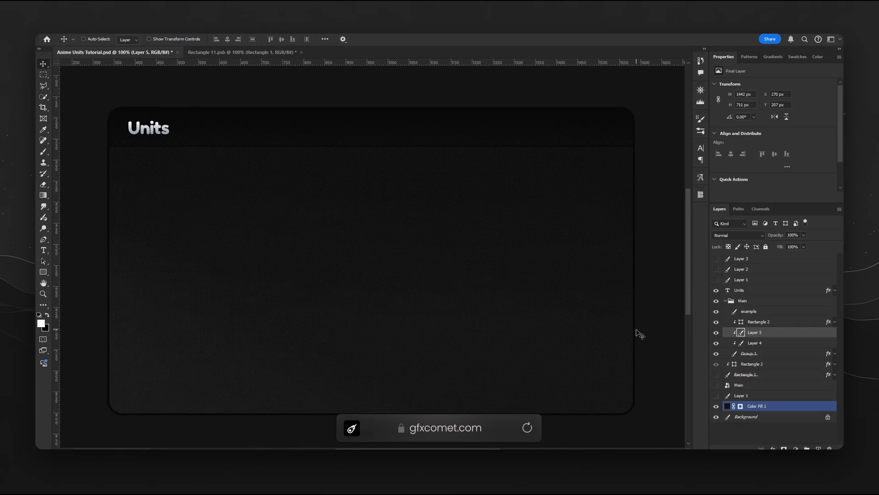
left_click(716, 354)
left_click(715, 354)
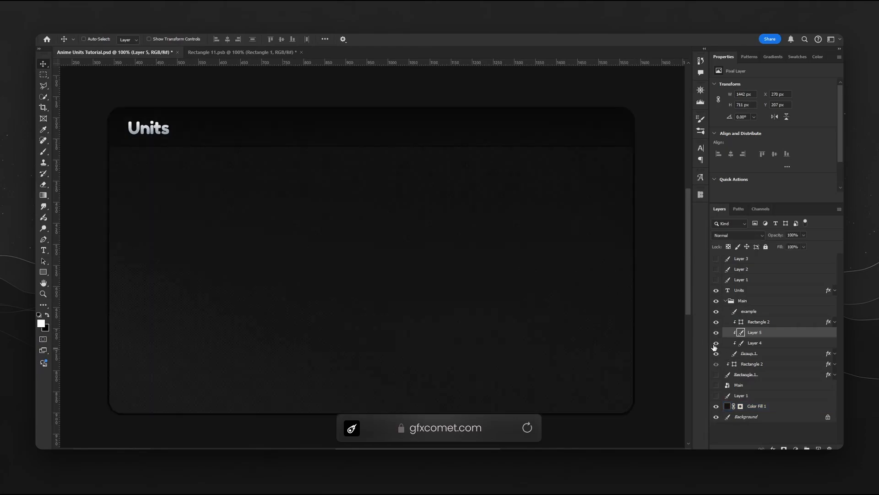
Add a new clipped layer directly above Layer 4 and pick a lighter grey as the Brush colour.
left_click(736, 345)
left_click(818, 447)
key("b")
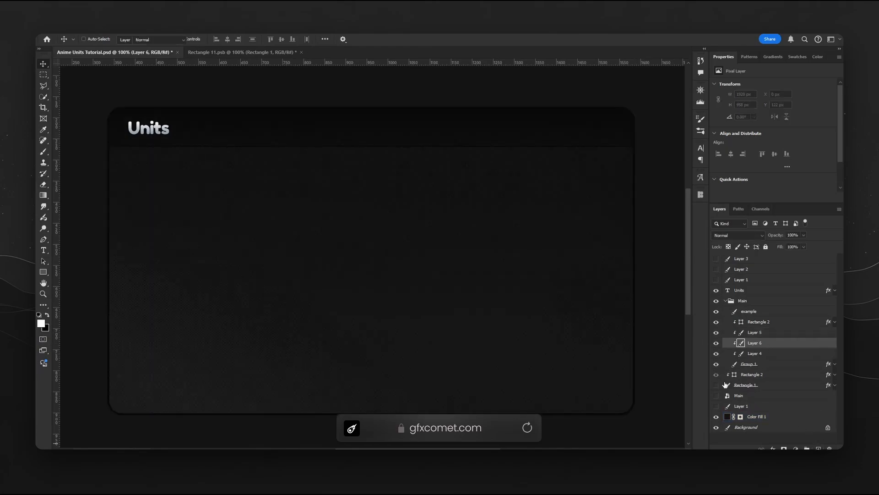
left_click(151, 398, "alt")
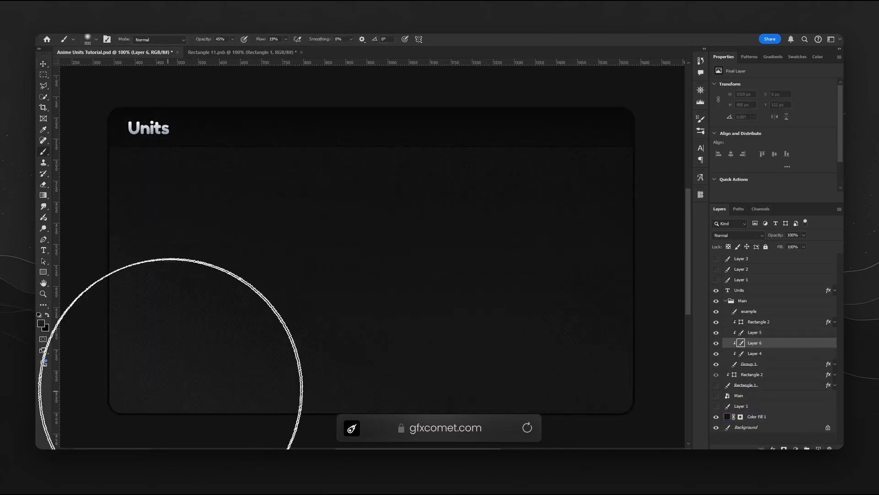
left_click(818, 57)
left_click(741, 152)
Try painting a soft grey glow along the panel's lower edge, reducing the brush to 400 px.
scroll(563, 257, "down", 1)
scroll(563, 257, "down", 1)
key("bracketleft")
key("bracketleft")
key("bracketleft")
key("bracketleft")
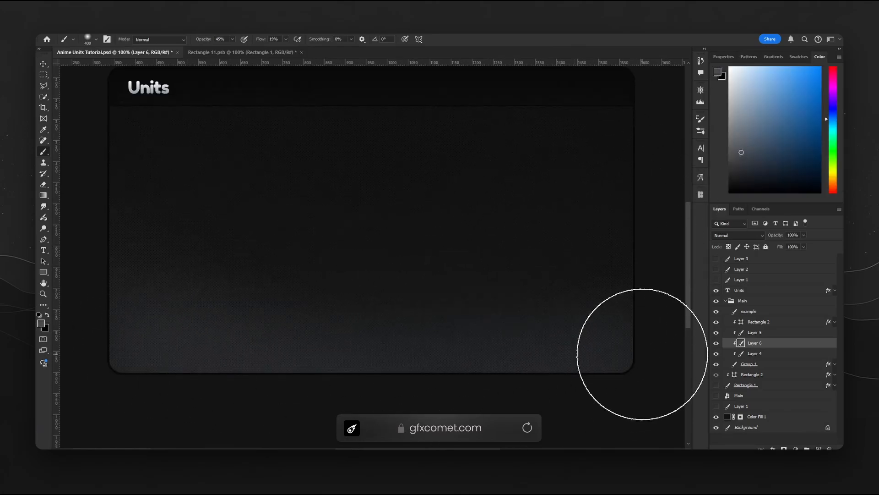
Paint a faint grey glow over the panel's lower part on Layer 6 with a 1000 px soft brush, and save the document.
key("ctrl+minus")
key("bracketright")
key("bracketright")
key("bracketright")
key("bracketright")
key("bracketright")
key("bracketright")
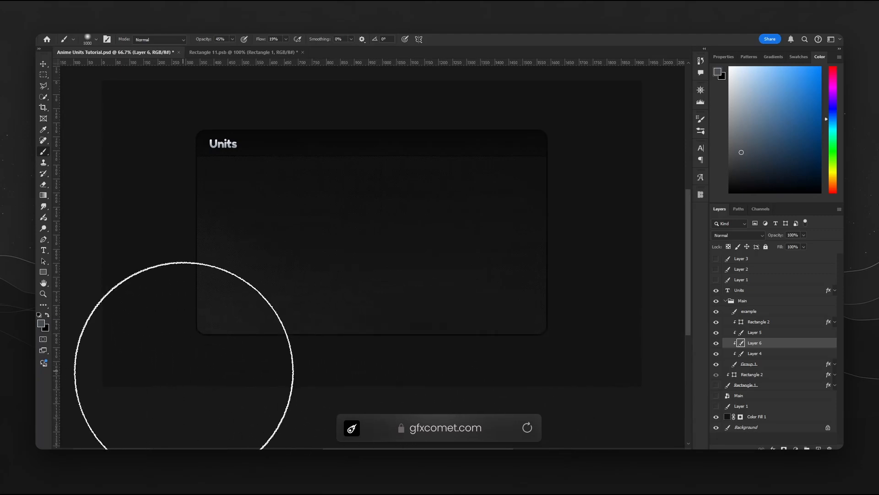
key("ctrl+1")
key("h")
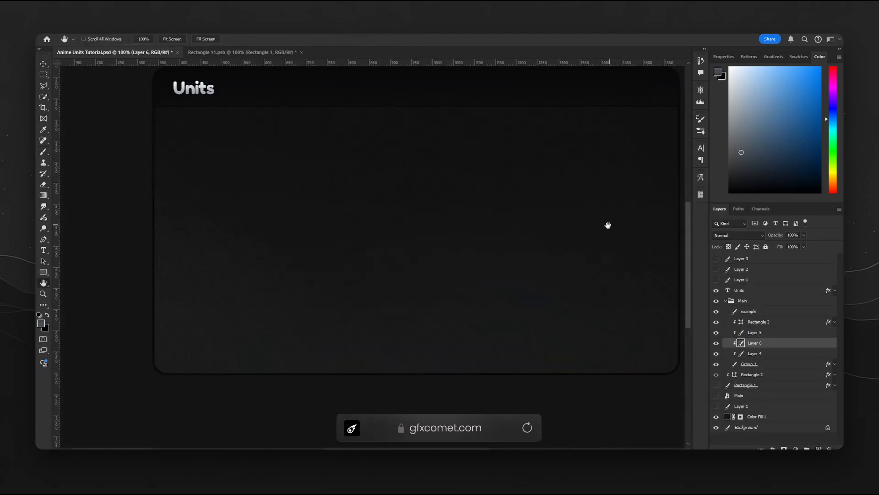
left_click_drag(608, 224, 565, 256)
key("ctrl+s")
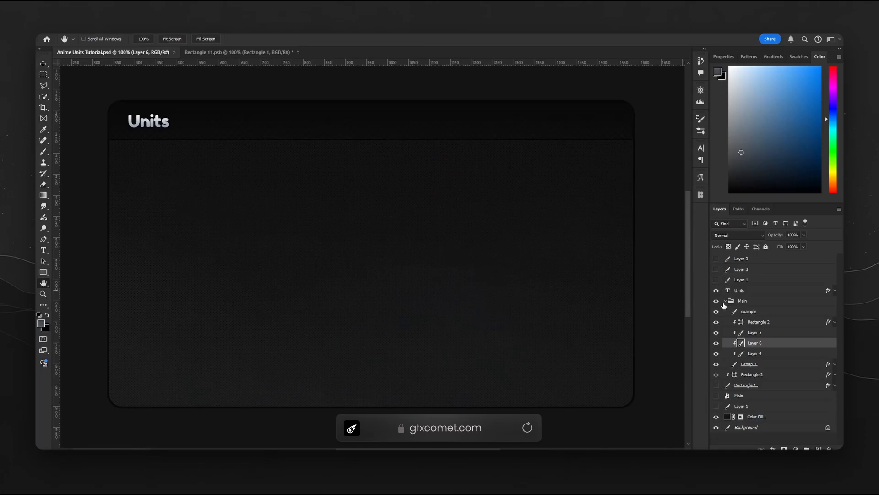
Add a line of Fredoka One text in the header that repeats "gfxcomet //" five times.
left_click(716, 281)
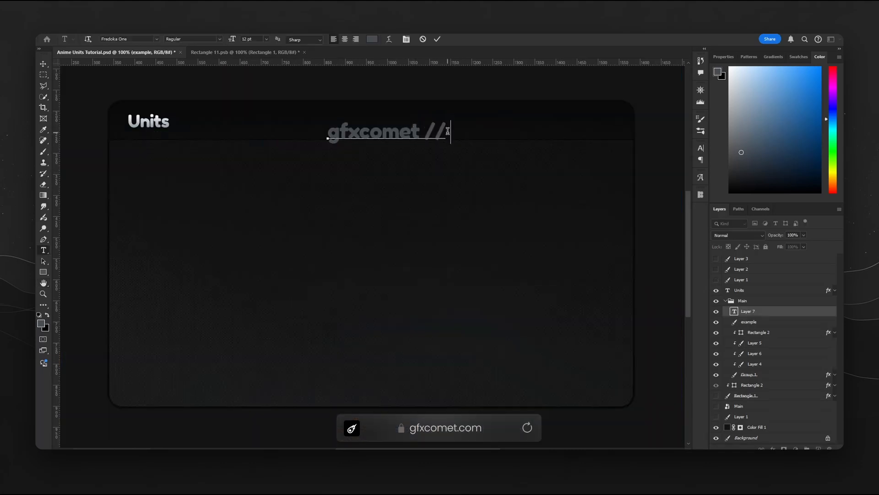
key("ctrl+a")
key("ctrl+c")
left_click(449, 133)
key("ctrl+v")
key("ctrl+v")
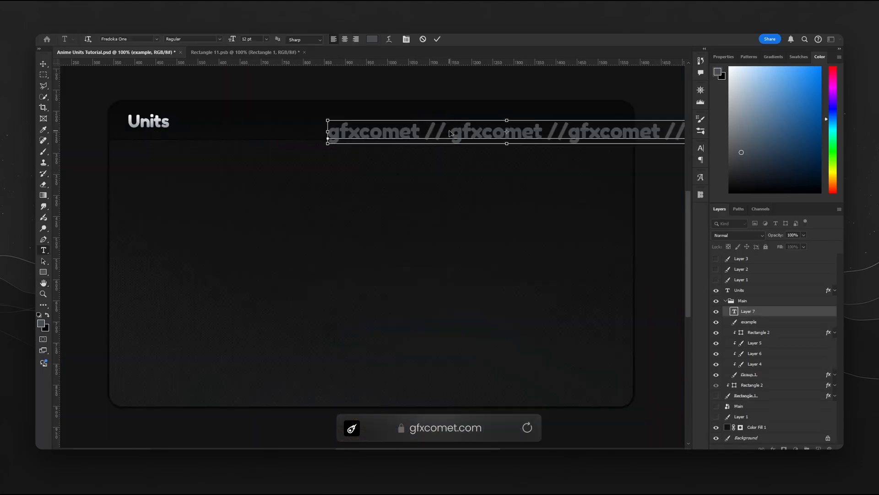
left_click(43, 63)
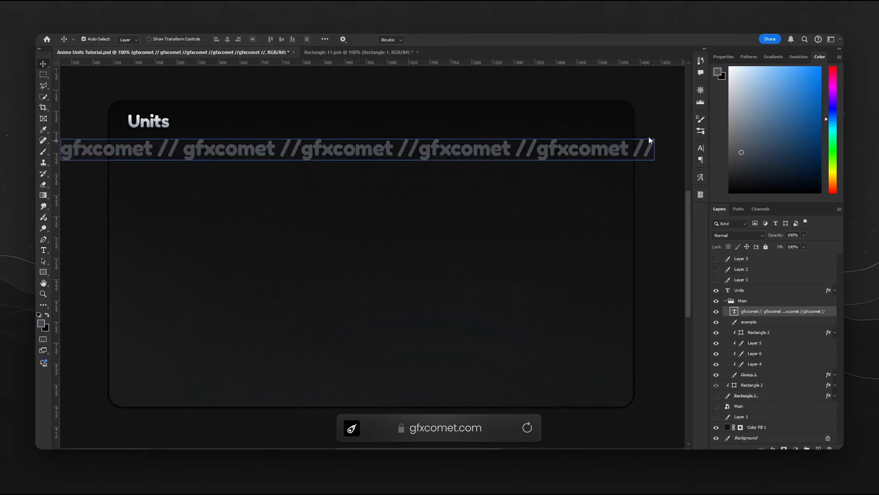
Scale the repeated text down to about 4.37 pt along the header's lower edge and shrink the Units title slightly above it.
key("ctrl+t")
left_click_drag(652, 142, 465, 143)
key("Return")
left_click_drag(461, 149, 328, 134)
key("ctrl+t")
left_click_drag(156, 121, 162, 122)
key("Return")
Extend the small header text with more "gfxcomet //" copies until it spans the panel's full width.
double_click(325, 132)
left_click(340, 133)
key("ctrl+v")
key("ctrl+v")
key("ctrl+v")
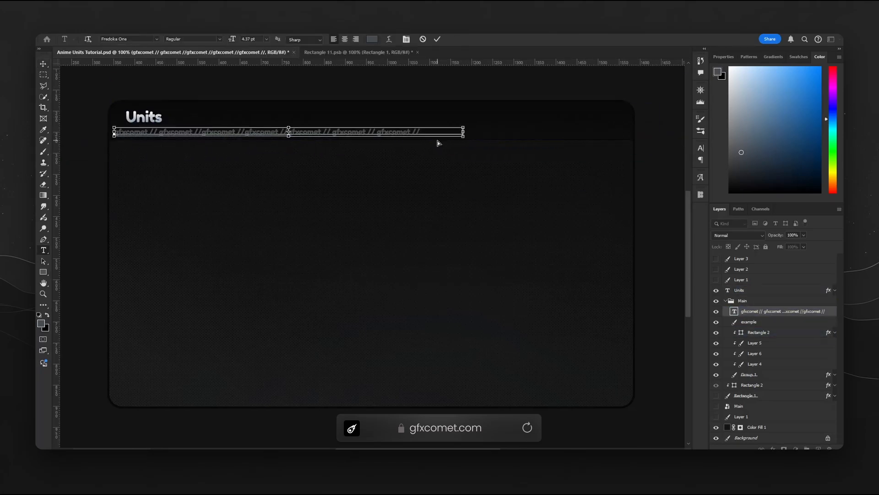
left_click(334, 131)
key("BackSpace")
left_click(376, 132)
key("BackSpace")
key("ctrl+v")
key("ctrl+v")
key("ctrl+v")
key("ctrl+v")
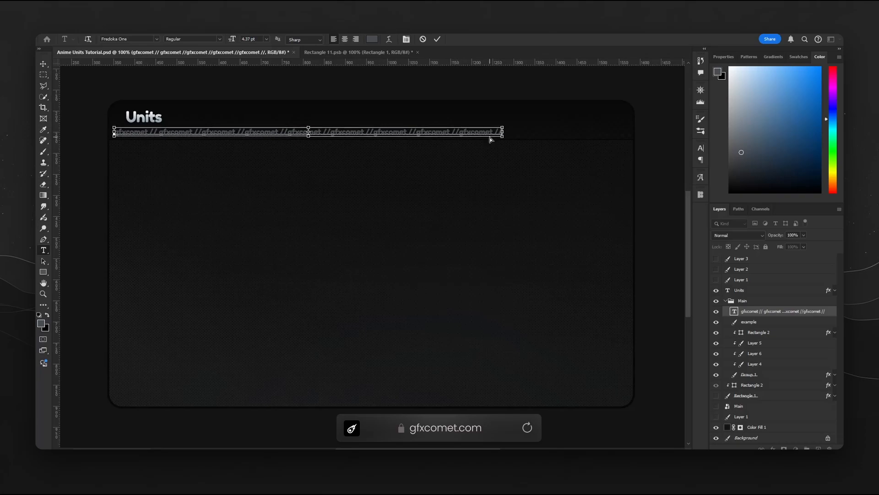
left_click(43, 63)
Compare the header text with the reference image and try a Fredoka Expanded font on it.
left_click(716, 280)
left_click(716, 279)
double_click(375, 134)
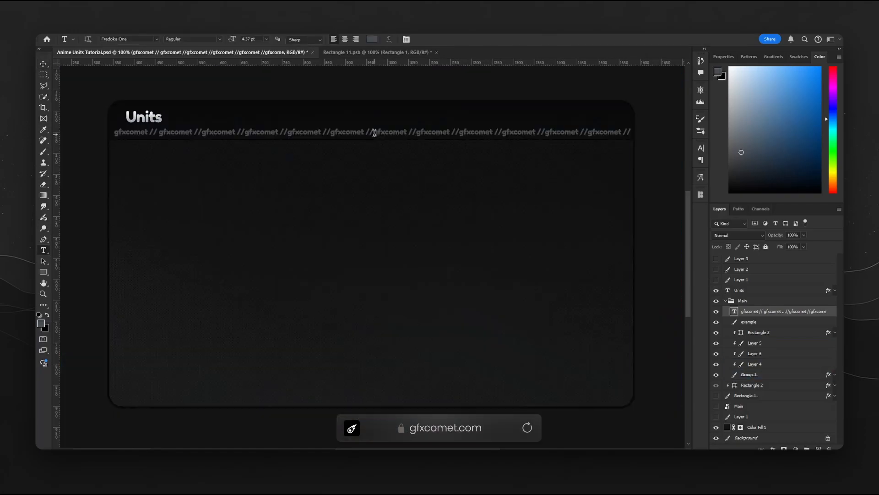
key("ctrl+a")
left_click(157, 39)
type("fred")
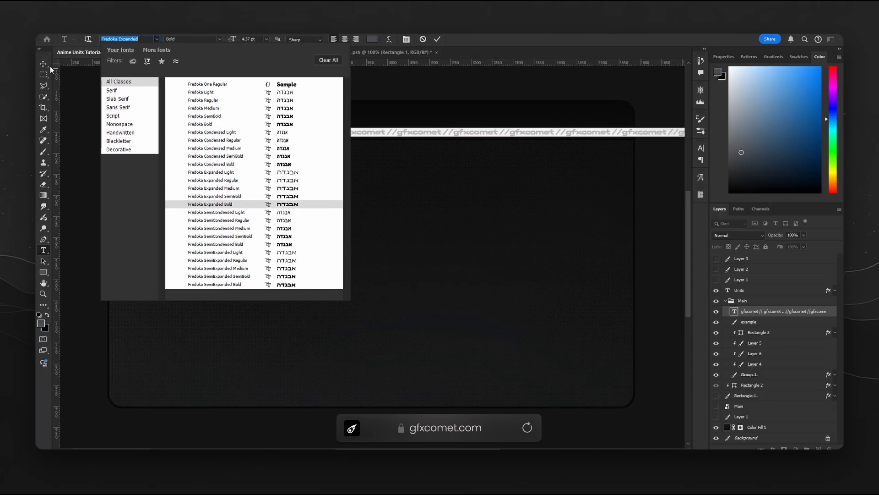
left_click(234, 188)
left_click(43, 64)
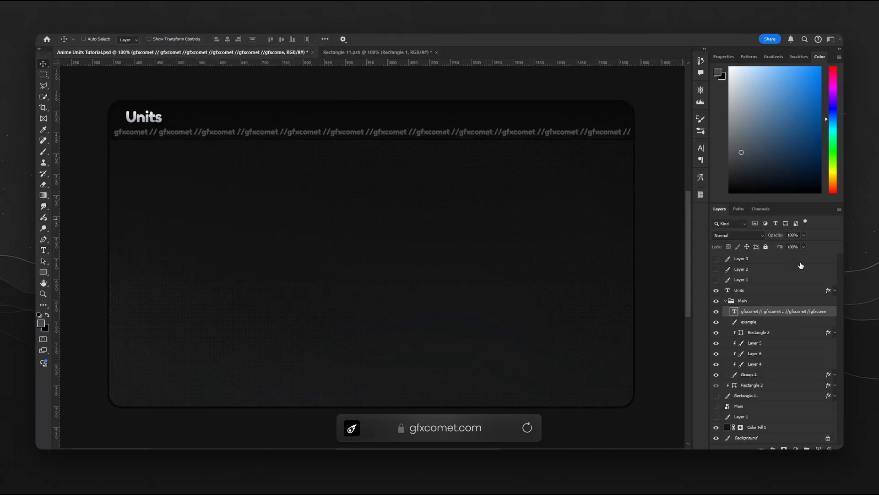
Set the repeated header text's fill to 35% and nudge the Units title slightly down and to the left.
type("3")
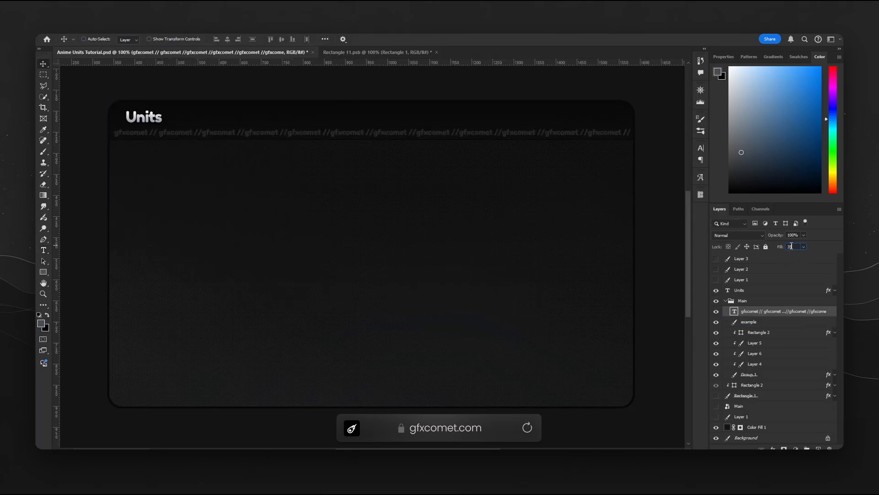
type("5")
key("Return")
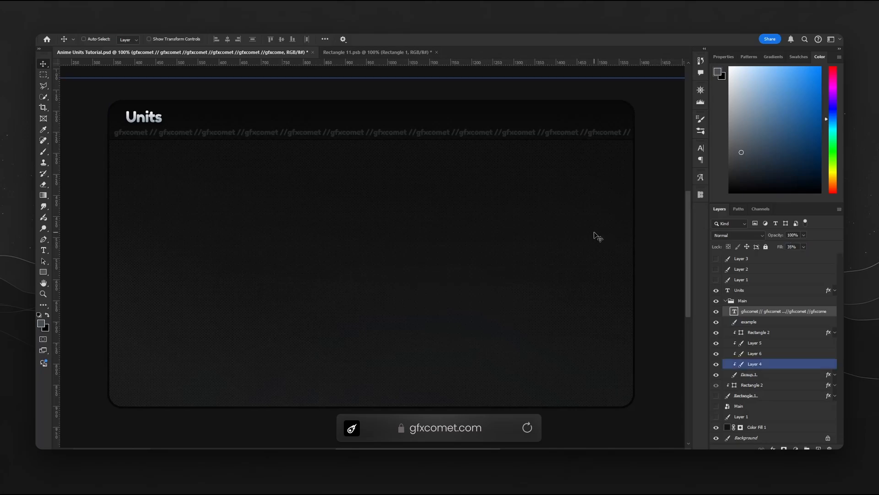
left_click(147, 117, "ctrl")
left_click_drag(161, 117, 158, 120)
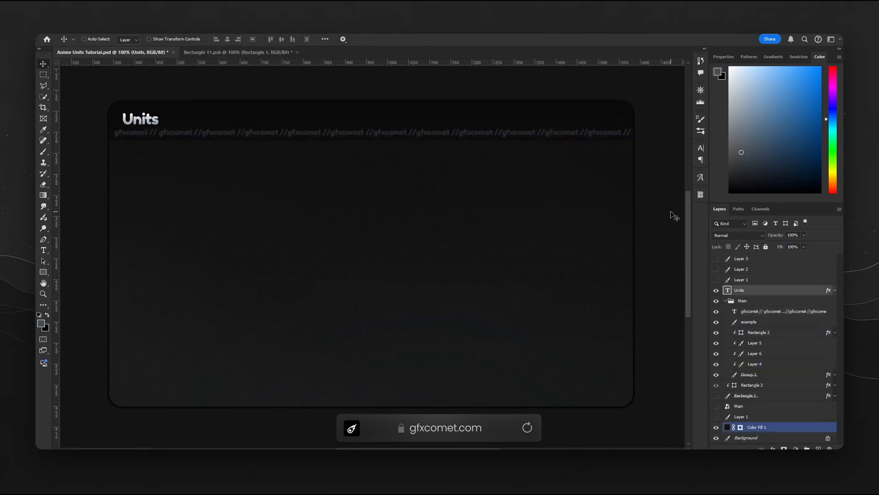
Check the reference image's bottom bar, and place a duplicate of the header's Rectangle 2 along the panel's bottom edge.
left_click(716, 279)
left_click(742, 279)
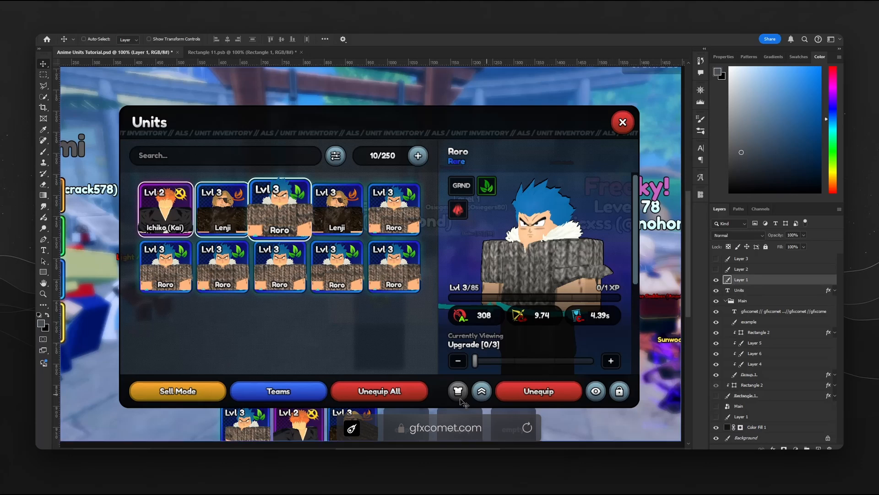
left_click(717, 279)
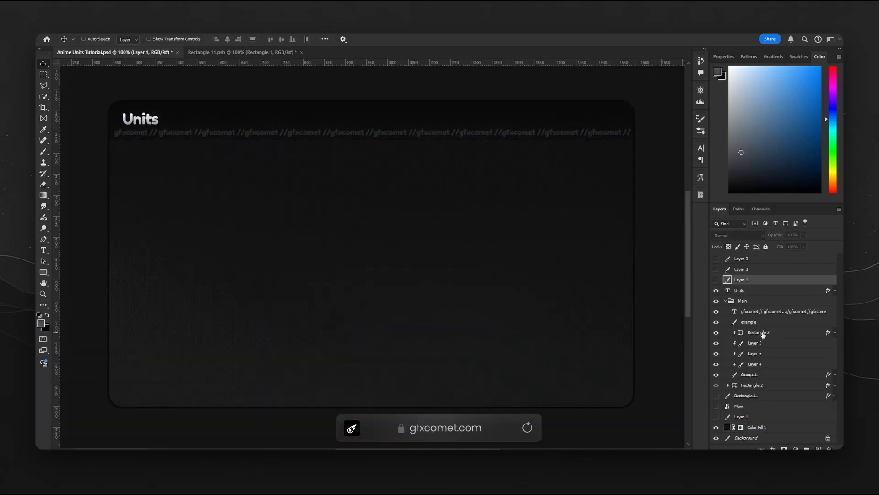
mouse_move(766, 333)
left_mouse_down()
mouse_move(770, 324)
mouse_move(774, 335)
left_mouse_up()
left_click_drag(516, 135, 554, 383)
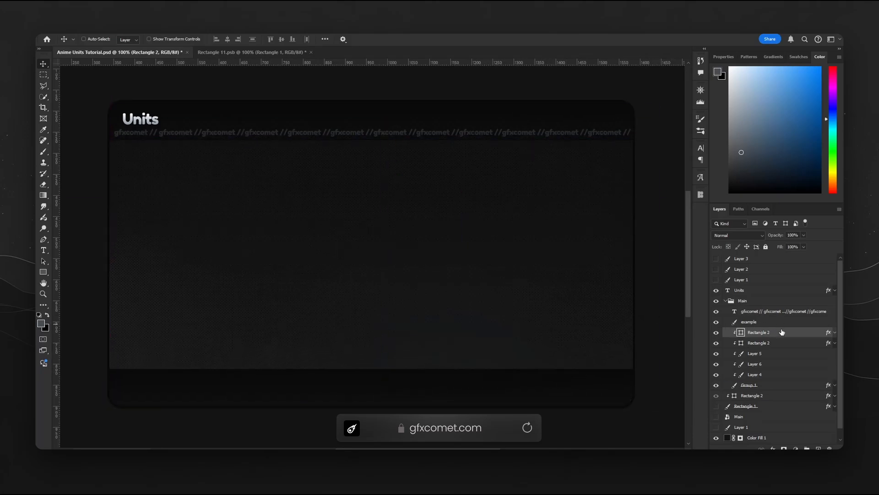
Change the Gradient Overlay angle in the bottom bar's layer style.
double_click(794, 337)
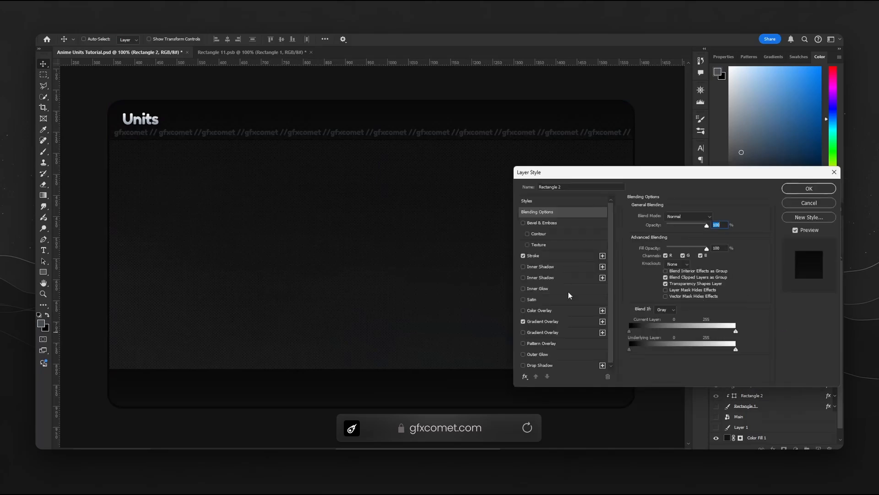
left_click(542, 321)
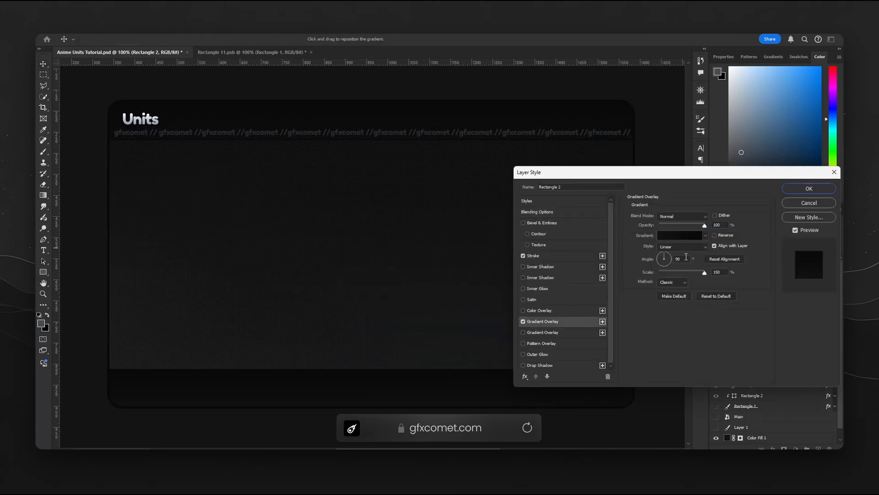
double_click(678, 259)
left_click_drag(611, 174, 463, 164)
left_click(642, 171)
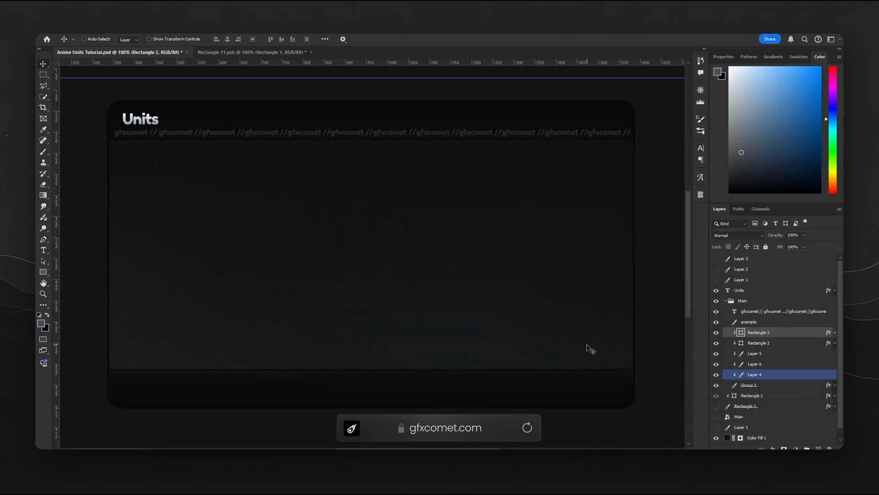
Show the blurred Layer 1 background behind the panel, and open the fill value of Layer 4.
key("ctrl+minus")
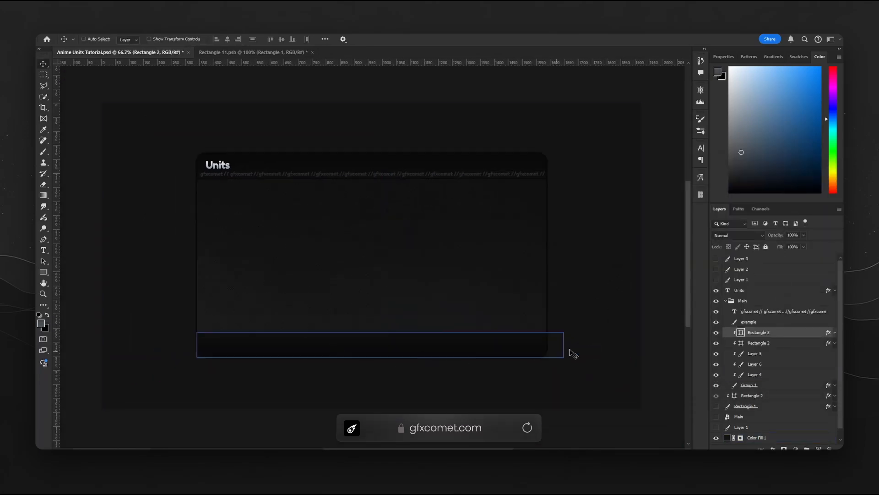
scroll(747, 397, "down", 1)
left_click(716, 418)
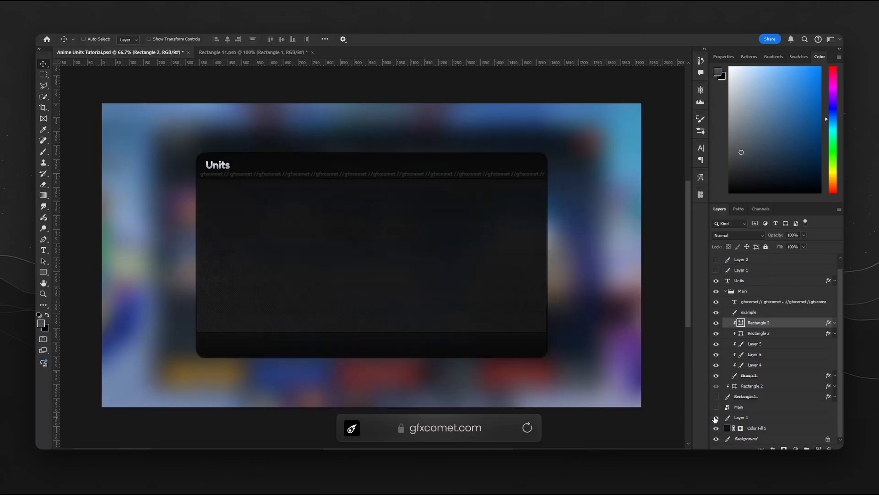
left_click(755, 417)
left_click_drag(582, 324, 560, 320)
left_click(475, 292, "ctrl")
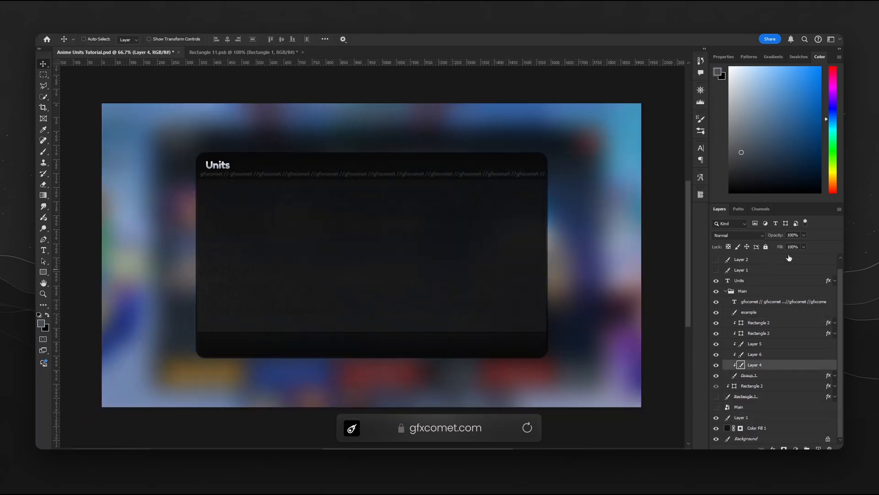
left_click(796, 247)
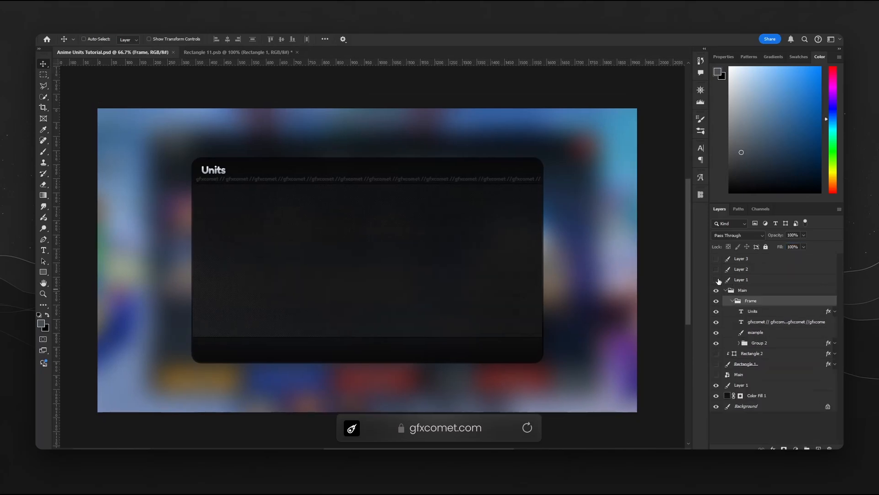
Show the Layer 1 reference image and examine its inventory layout up close.
left_click(716, 280)
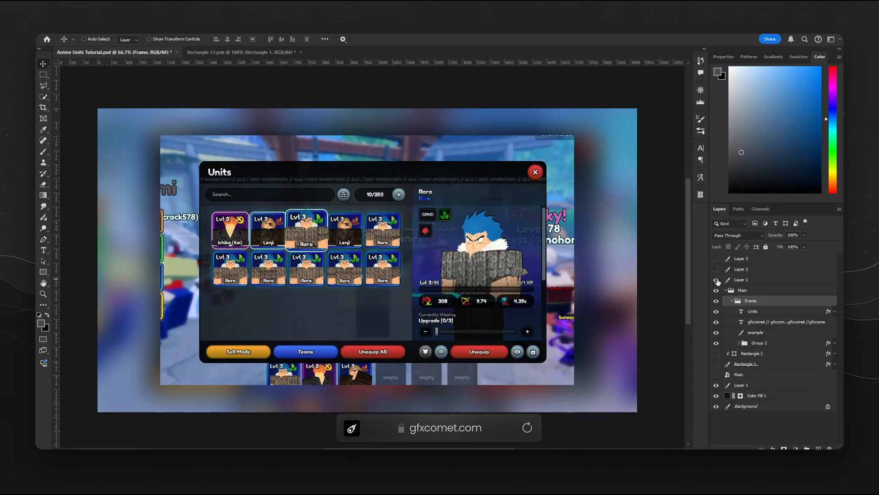
key("ctrl+plus")
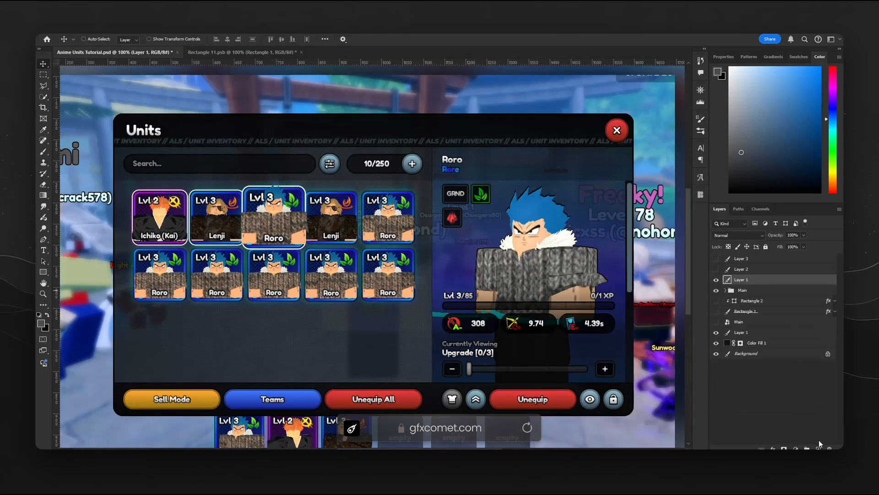
Draw a vertical black line about 558 px long and 3 px thick along the reference's divider, from header to bottom bar.
key("ctrl+shift+alt+n")
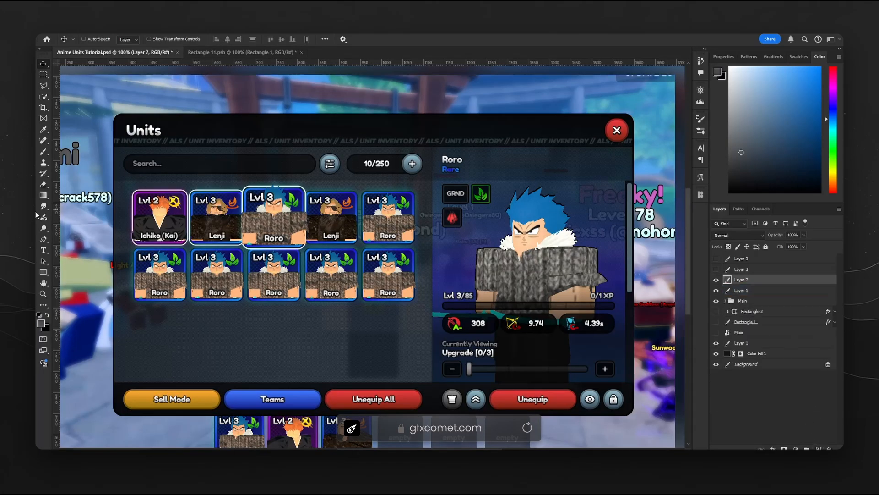
left_click(47, 273)
key("d")
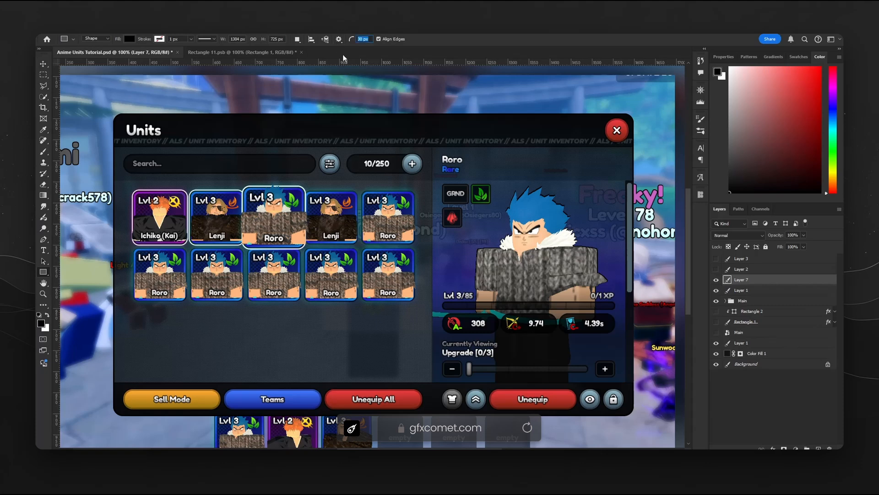
left_click(130, 39)
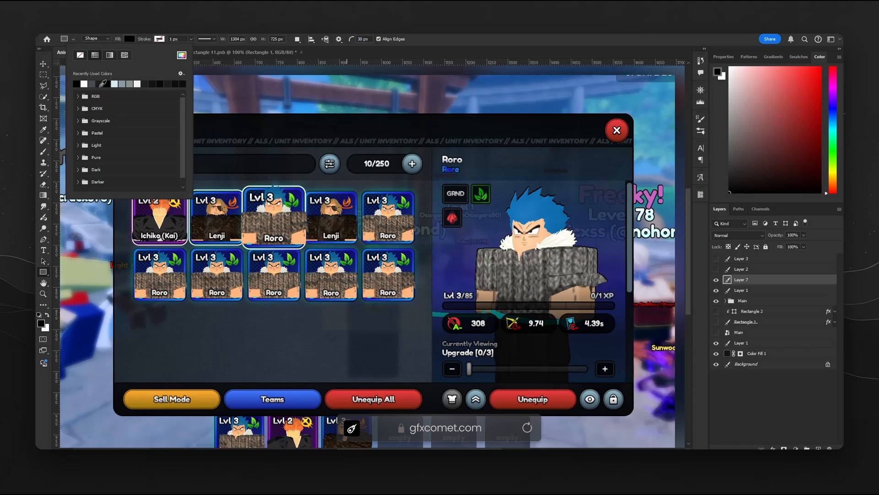
left_click_drag(43, 271, 85, 304)
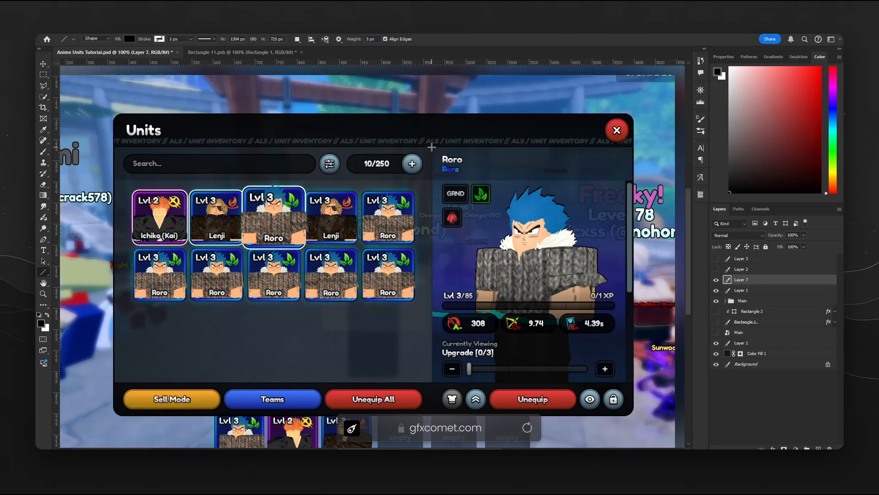
left_click_drag(432, 147, 444, 383)
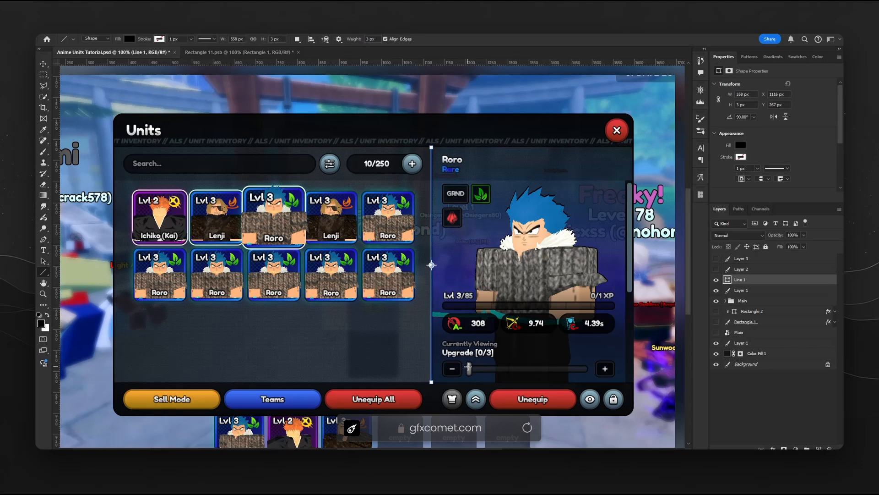
Hide the Layer 1 reference image, nudge the divider line down, and lower the bottom bar to meet the line's end.
key("v")
left_click(716, 290)
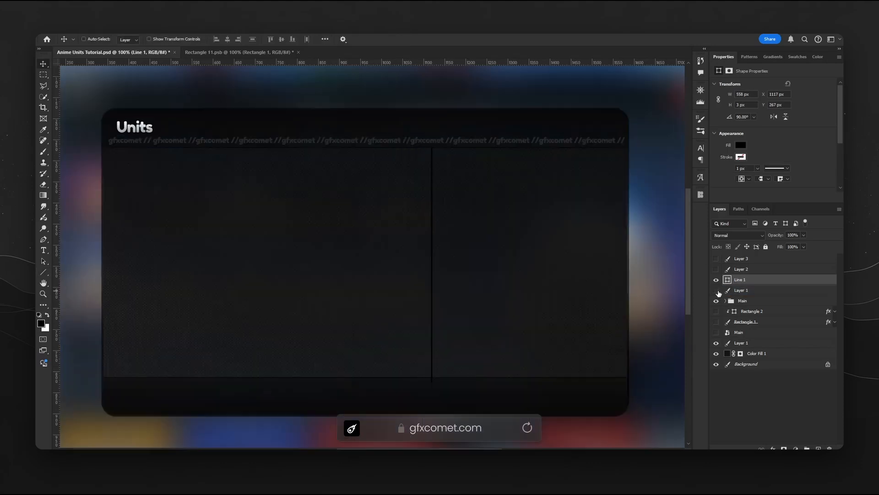
key("Down")
key("Down")
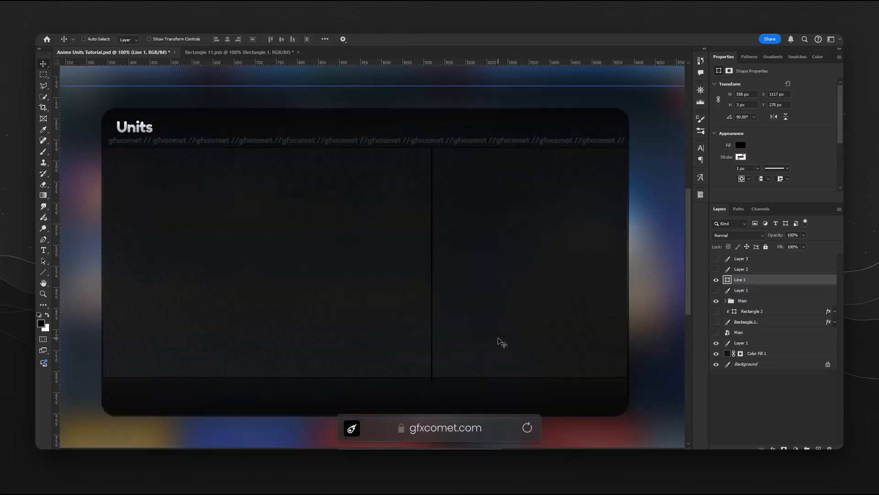
left_click_drag(557, 381, 569, 376)
Move the divider's Line 1 layer into the Main group, above the Frame group.
left_click(432, 355, "ctrl")
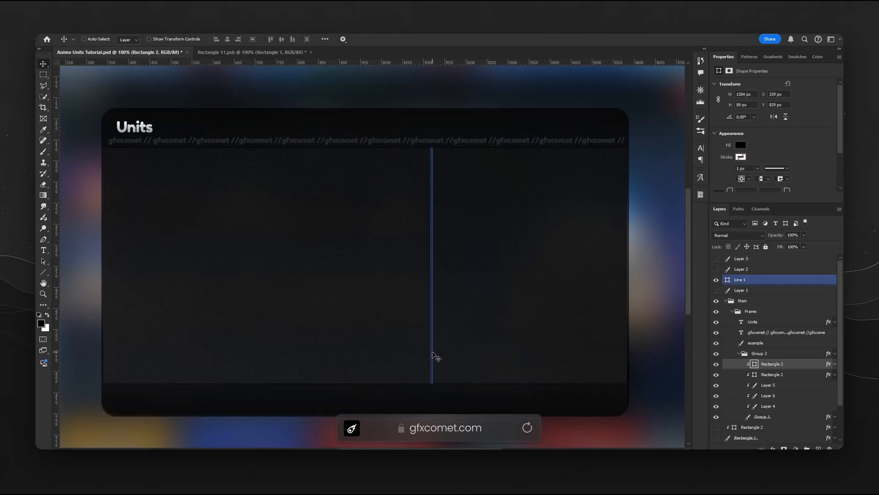
left_click(732, 311)
left_click_drag(744, 280, 751, 300)
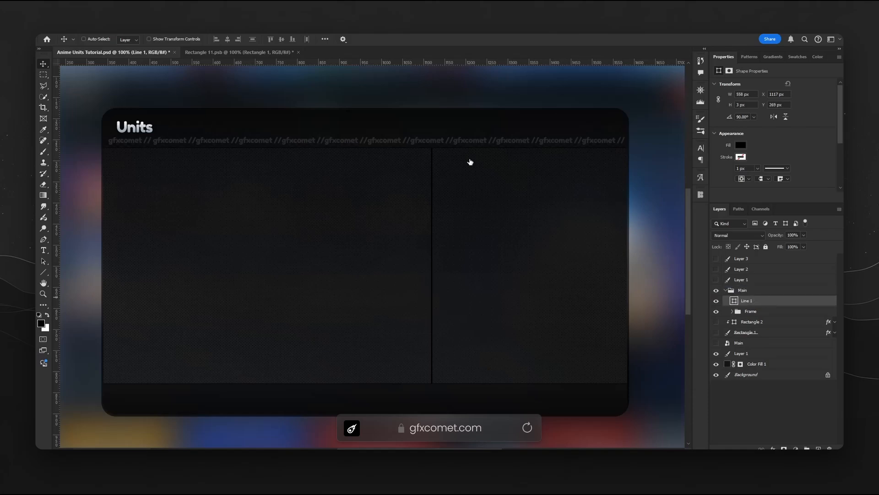
Apply a Color Overlay of 0d0e10 to the divider line, sampling the dark tone from the panel.
left_click(497, 295)
left_click(660, 202)
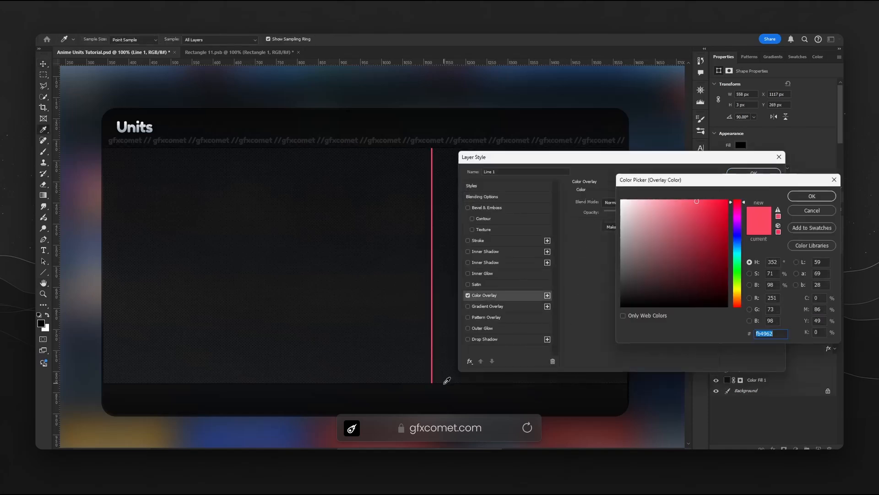
left_click(444, 384)
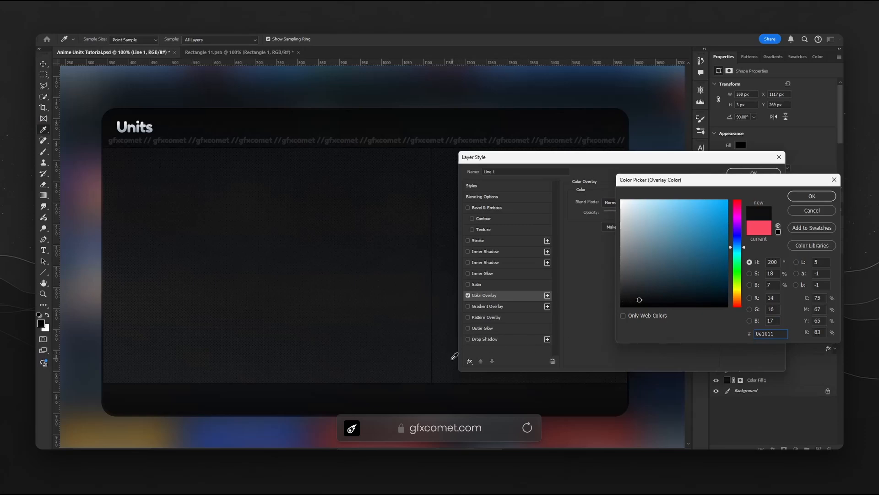
left_click(447, 364)
left_click(638, 300)
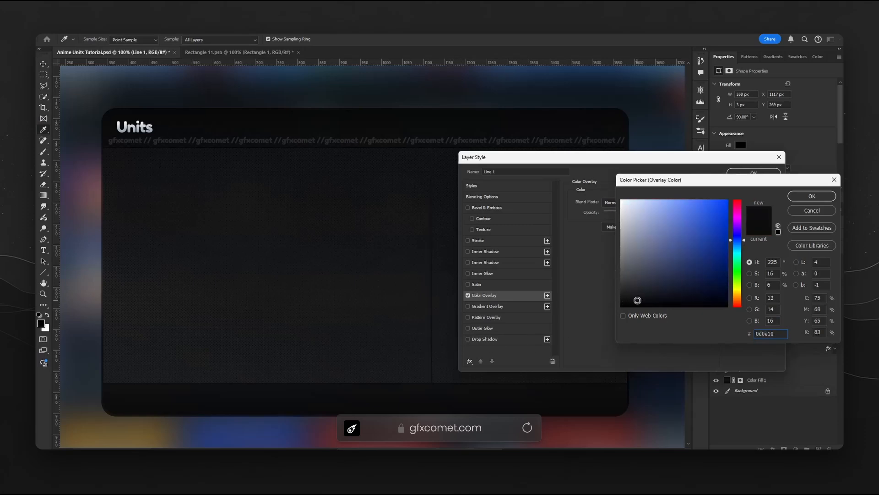
left_click(810, 196)
left_click(754, 172)
key("v")
key("ctrl+minus")
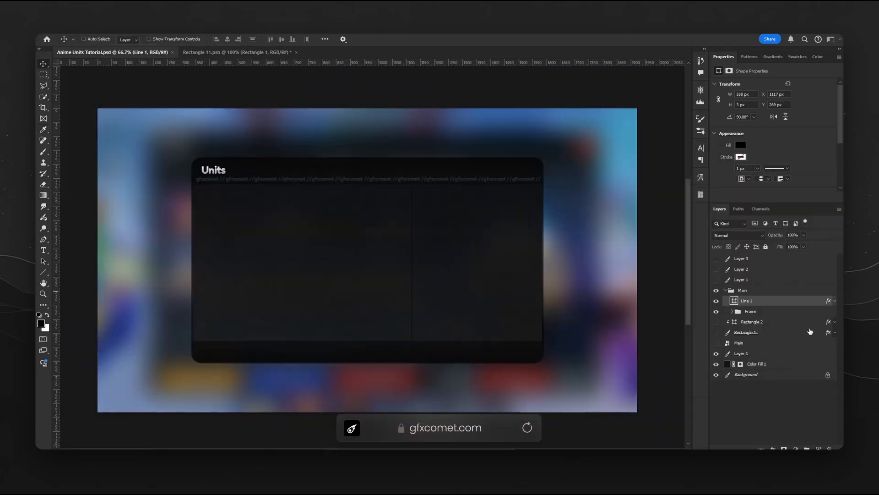
Add a new layer above the divider line for a search bar drawn with the Rectangle tool.
key("ctrl+shift+alt+n")
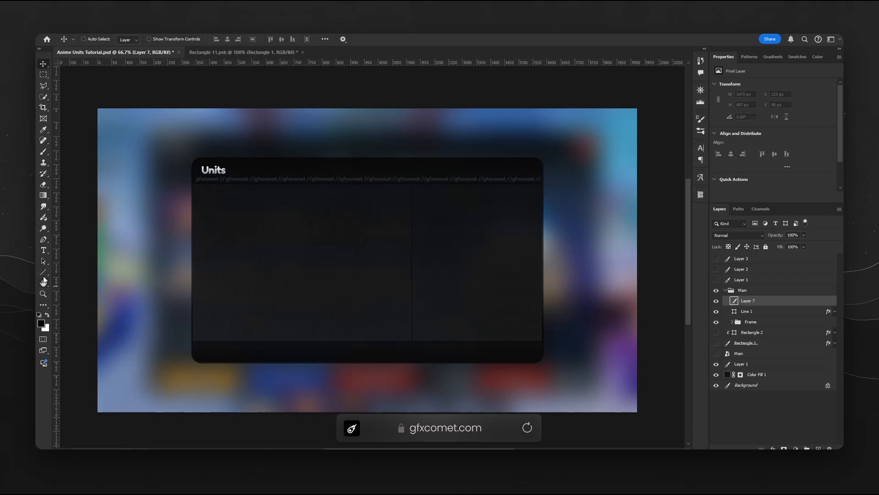
right_click(43, 272)
left_click(75, 271)
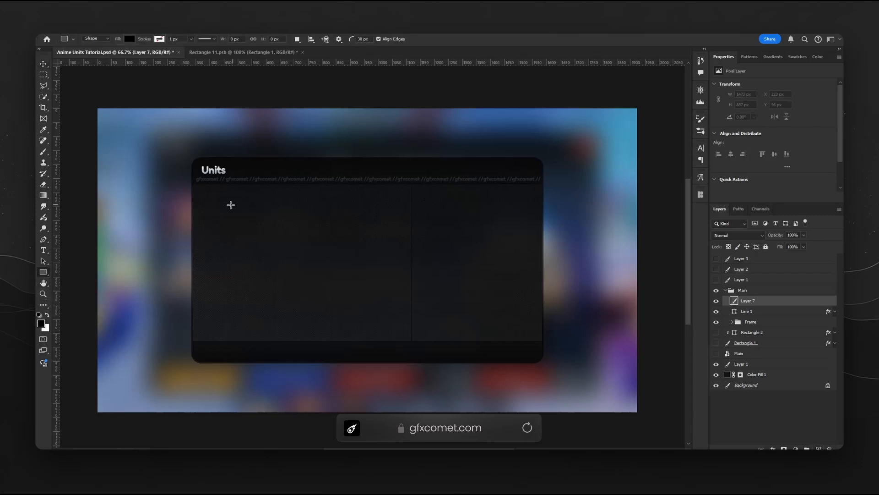
left_click(372, 39)
key("ctrl+plus")
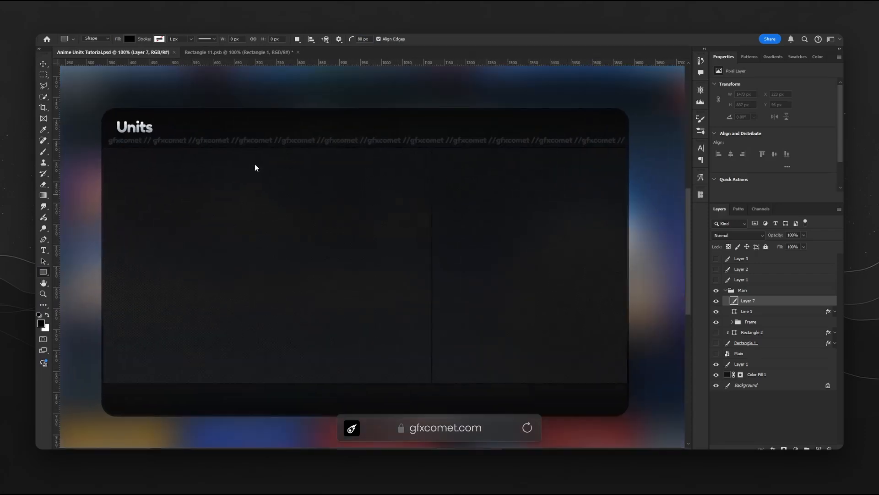
left_click_drag(110, 156, 265, 175)
key("ctrl+z")
left_click_drag(371, 39, 345, 38)
left_click_drag(116, 156, 171, 175)
key("ctrl+z")
Draw a search bar rectangle about 412 by 56 px with a 15 px corner radius below the header's text strip.
type("15")
key("Return")
left_click_drag(111, 157, 284, 180)
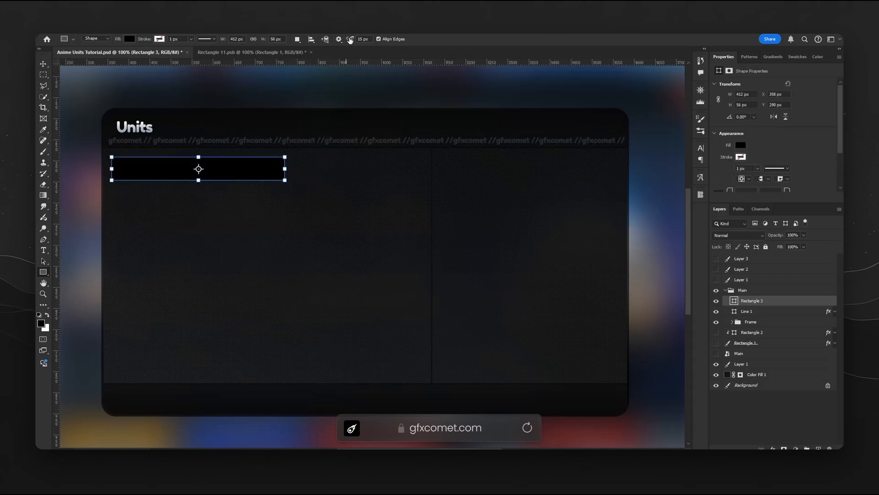
Set all four corner radii of the search bar to 10 px and save the document.
key("v")
scroll(755, 171, "down", 2)
left_click(718, 161)
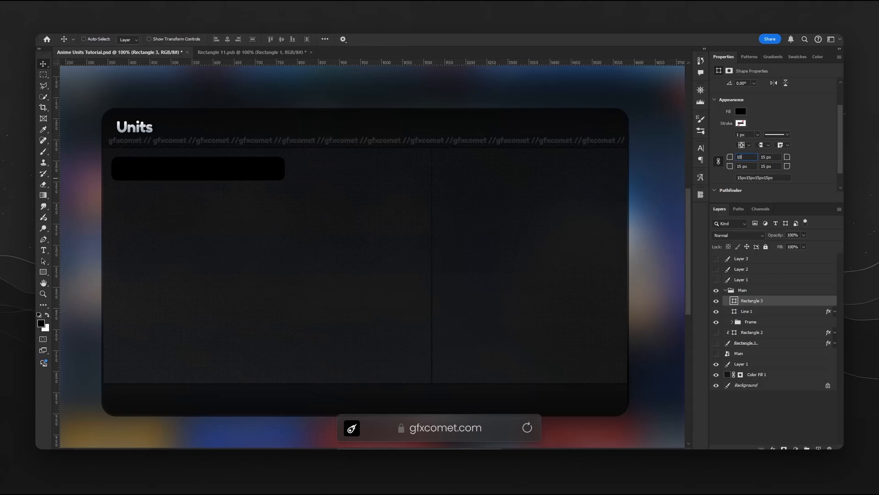
left_click(718, 161)
key("ctrl+s")
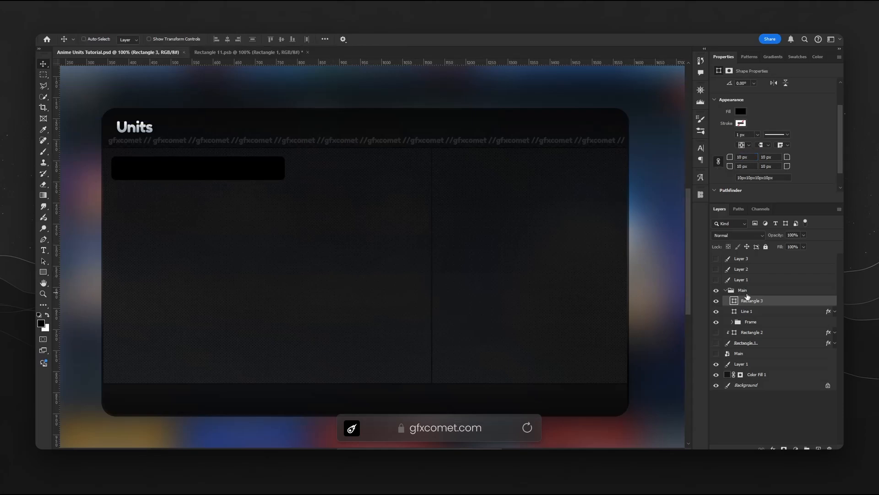
Change the search bar's fill to 0b0a0b by sampling the dark bottom bar.
double_click(734, 301)
left_click(409, 394)
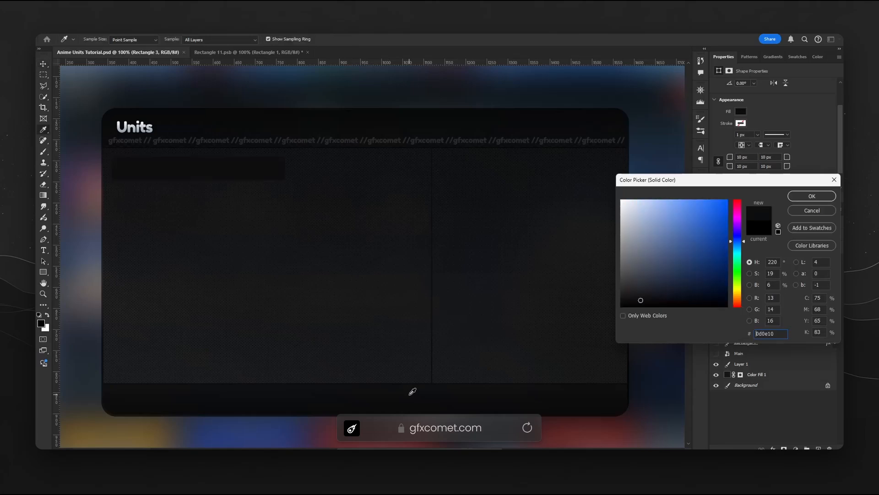
left_click_drag(418, 405, 424, 413)
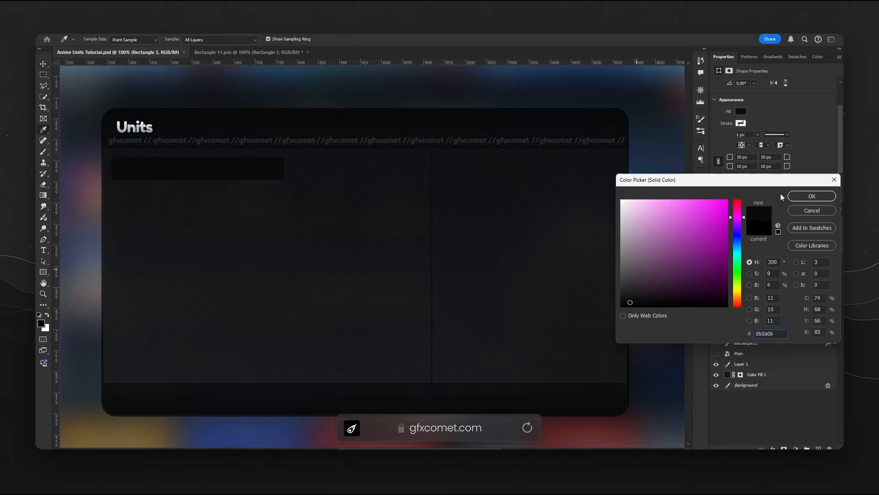
left_click(812, 196)
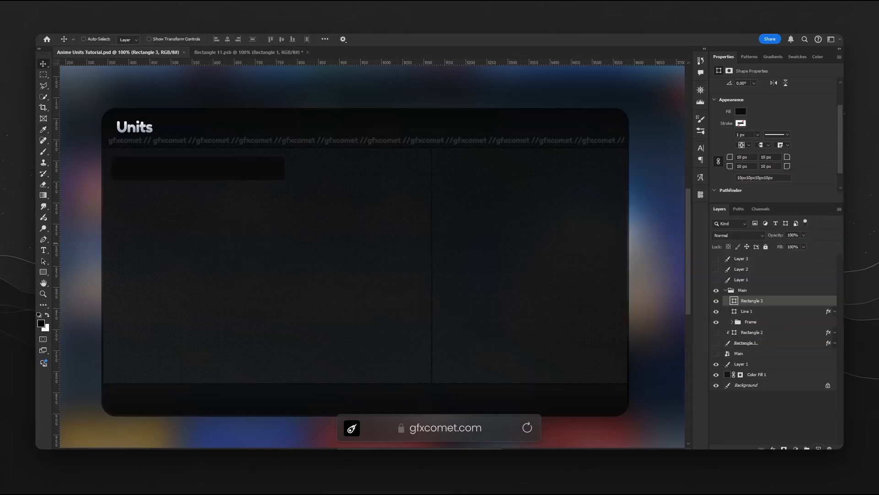
Add a layer clipped to the search bar and shade the bar's lower edge with a soft black 125 px brush.
left_click(819, 448)
key("ctrl+alt+g")
key("b")
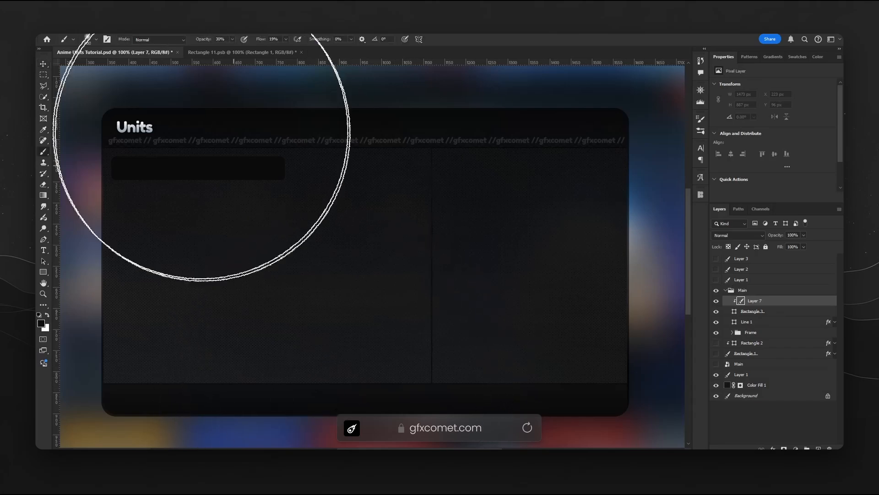
key("bracketleft")
key("bracketleft")
key("bracketleft")
key("bracketleft")
key("bracketleft")
key("bracketleft")
key("bracketleft")
key("bracketleft")
key("bracketleft")
key("bracketleft")
key("bracketleft")
key("bracketleft")
key("bracketleft")
key("bracketleft")
mouse_move(99, 140)
left_mouse_down()
mouse_move(292, 134)
mouse_move(93, 150)
mouse_move(367, 150)
left_mouse_up()
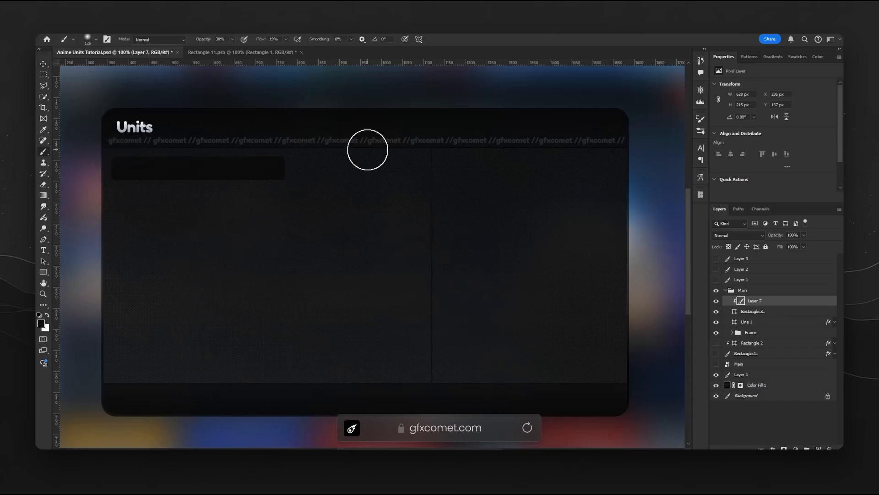
key("ctrl+z")
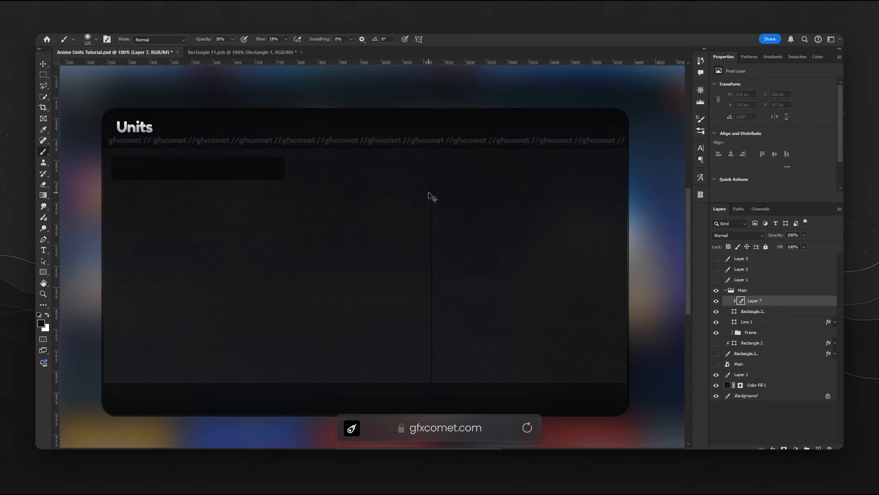
mouse_move(135, 196)
left_mouse_down()
mouse_move(378, 194)
mouse_move(94, 190)
mouse_move(366, 185)
left_mouse_up()
key("v")
Give the search bar a 2 px black outside stroke at 65% opacity.
left_click(774, 311)
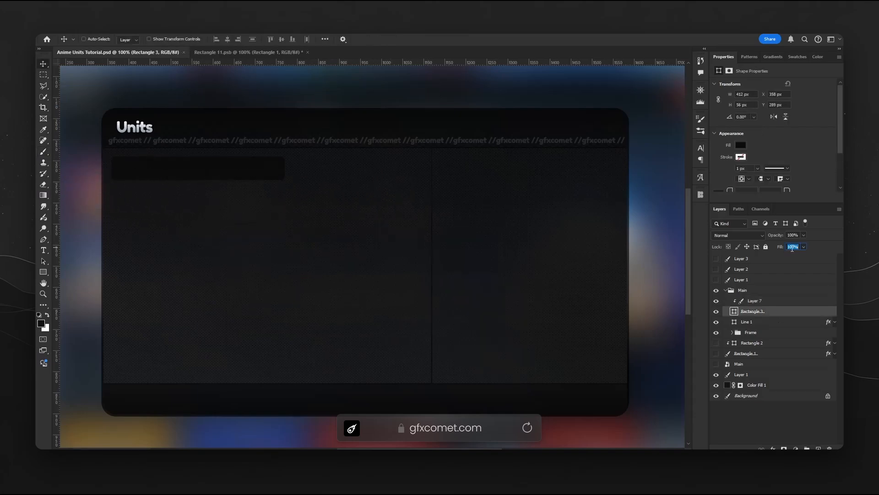
double_click(776, 311)
left_click(476, 240)
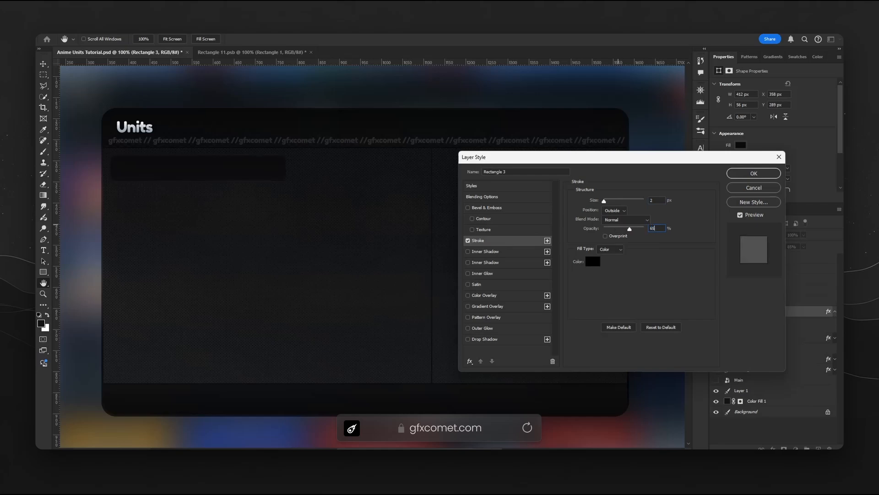
key("Return")
left_click(835, 311)
Place a copy of the Units title inside the search bar and change its text to "Search...".
left_click(150, 128)
left_click_drag(752, 342, 751, 297)
left_click(732, 342)
left_click_drag(134, 126, 149, 167)
double_click(149, 168)
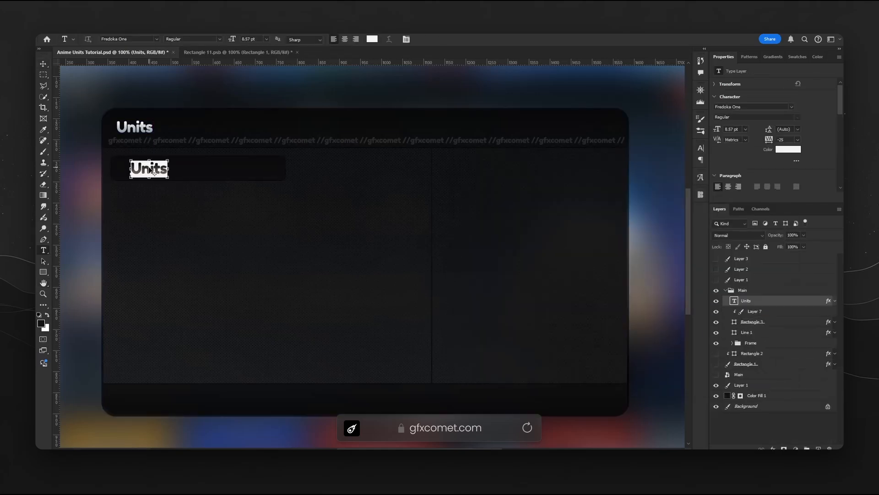
type("Search...")
left_click(241, 202)
Recolour the "Search..." text to a muted bluish grey.
double_click(734, 300)
left_click(372, 39)
left_click(304, 175)
left_click(631, 281)
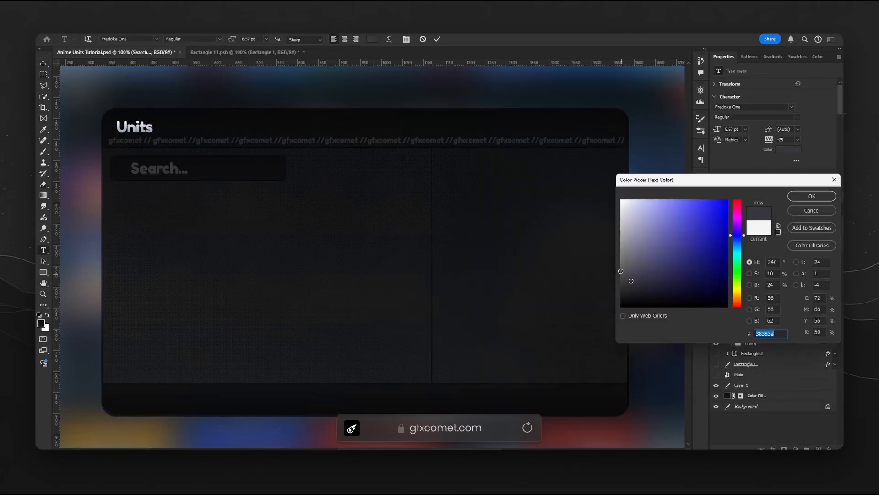
left_click_drag(621, 271, 631, 269)
key("Return")
Set the "Search..." text size to 6 pt and align it near the search bar's starting edge, vertically centred.
left_click(232, 39)
type("6")
key("Return")
left_click(43, 63)
left_click_drag(183, 177, 174, 175)
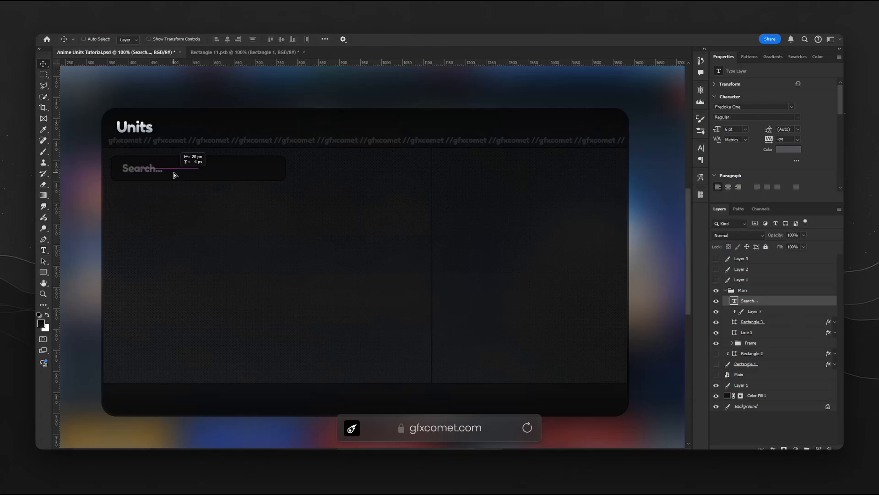
Draw a rounded square button of about 44 px inside the search bar's far end, nudge it into place, and save.
key("ctrl+plus")
left_click_drag(263, 123, 573, 246)
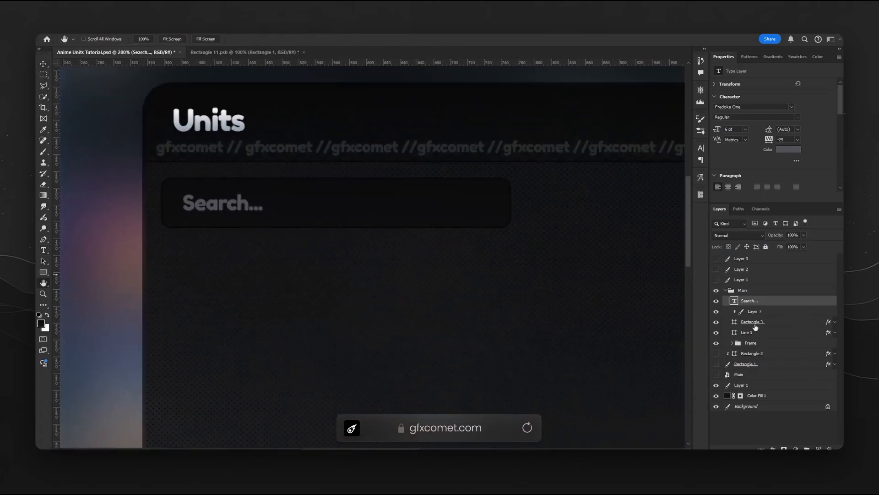
key("ctrl+shift+alt+n")
key("u")
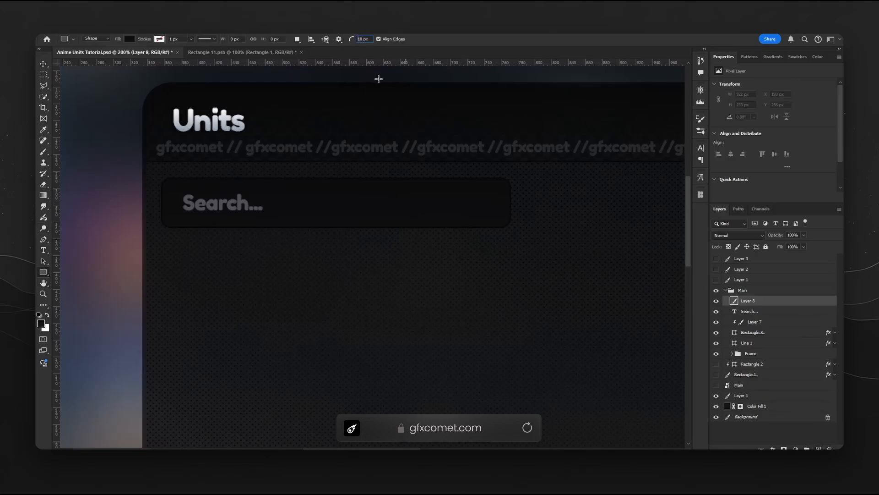
left_click_drag(478, 204, 517, 202)
key("v")
key("Down")
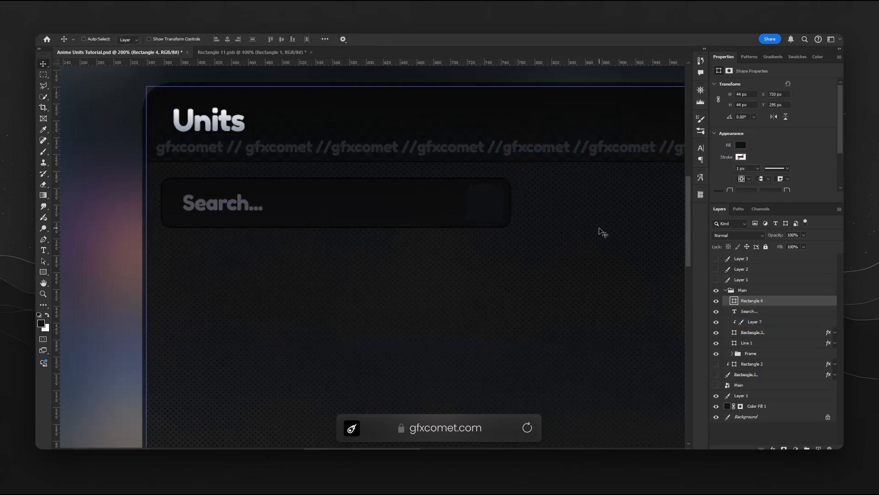
key("ctrl+s")
Add a 90° linear gradient overlay to the search bar's button and set its first colour stop to #98a5b1.
double_click(768, 299)
left_click(630, 286)
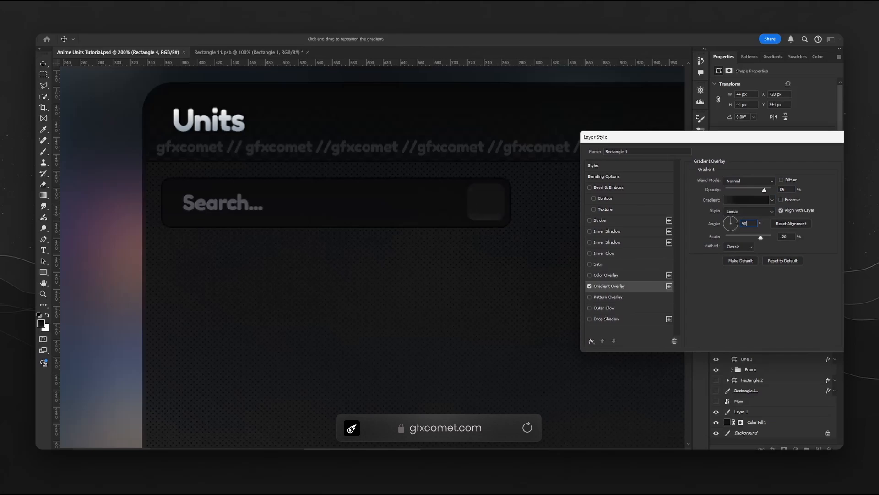
left_click(755, 202)
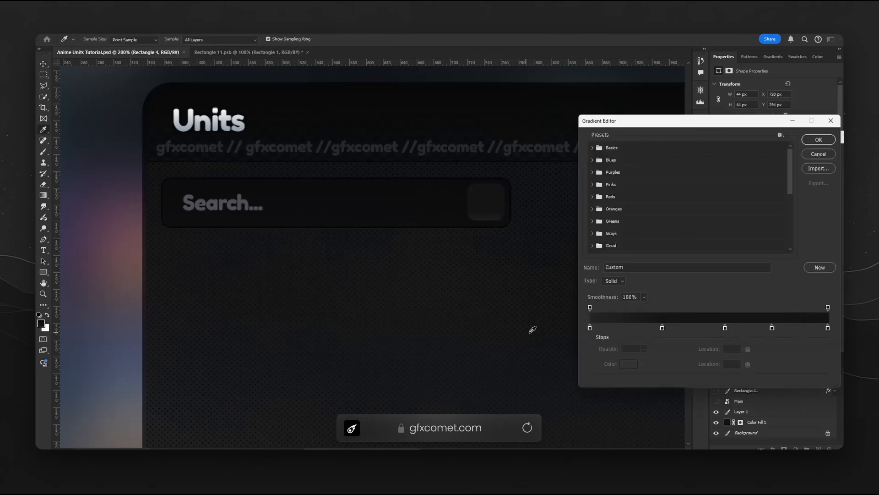
double_click(589, 329)
left_click(183, 129)
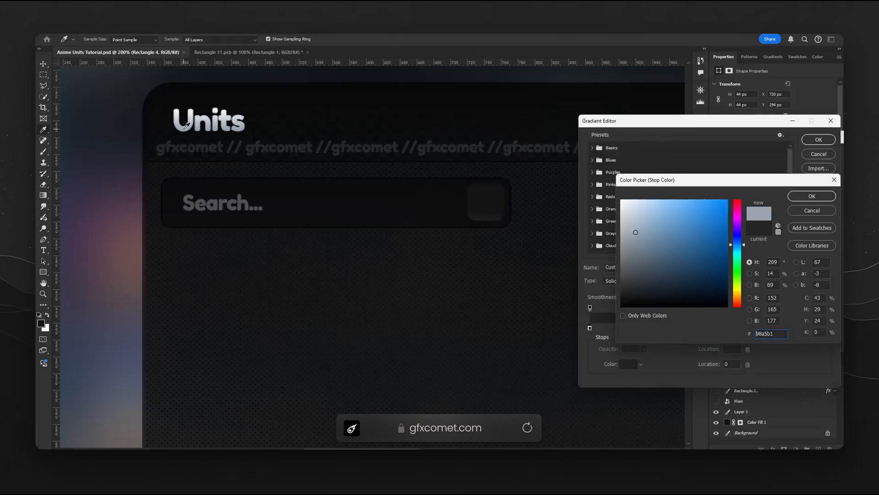
key("Return")
Set the gradient's second and fourth colour stops to white and the middle stop to #98a5b1.
double_click(662, 328)
left_click(621, 199)
left_click(812, 196)
double_click(725, 328)
left_click(635, 232)
left_click(811, 196)
double_click(772, 328)
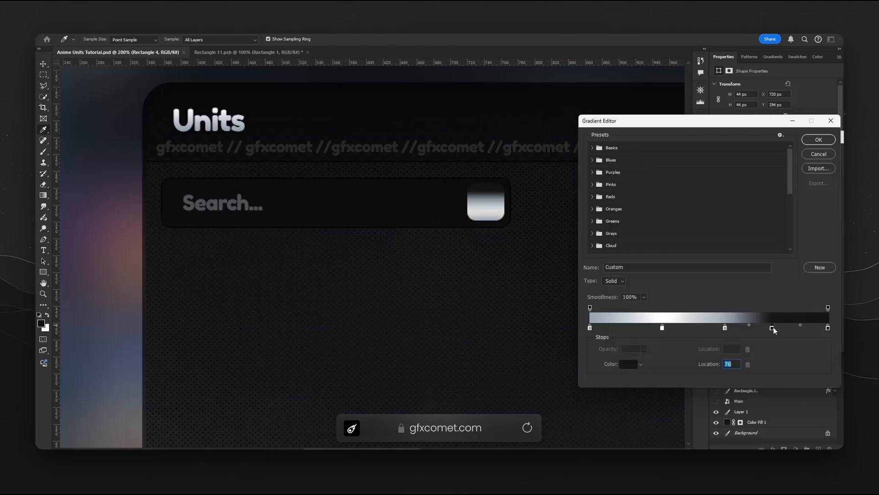
left_click(622, 199)
Sample the last stop from the Units title, lighten the middle stop, and apply the style with a black outside stroke at 65% opacity.
double_click(828, 328)
left_click(220, 131)
key("Return")
double_click(725, 328)
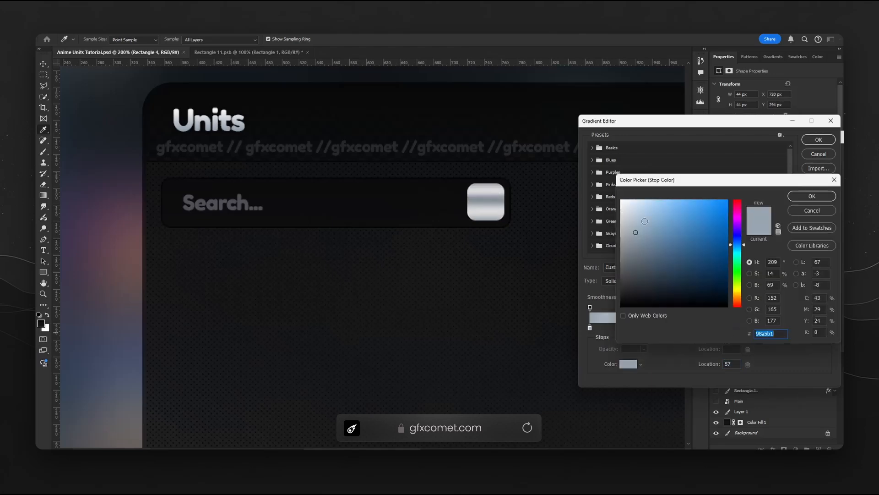
left_click(625, 210)
left_click(812, 196)
left_click(819, 139)
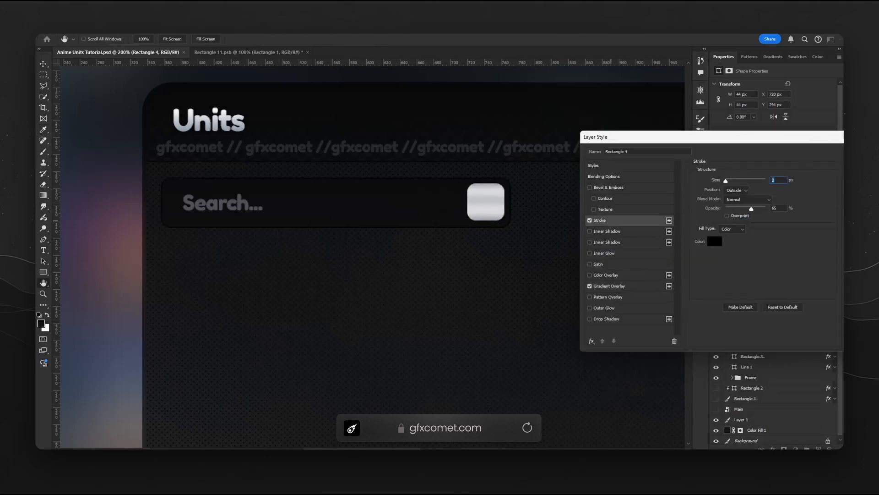
key("Return")
Search the Icons8 library for "filter" at 90×90 in iOS 17 Glyph style and insert the horizontal sliders icon.
left_click(701, 194)
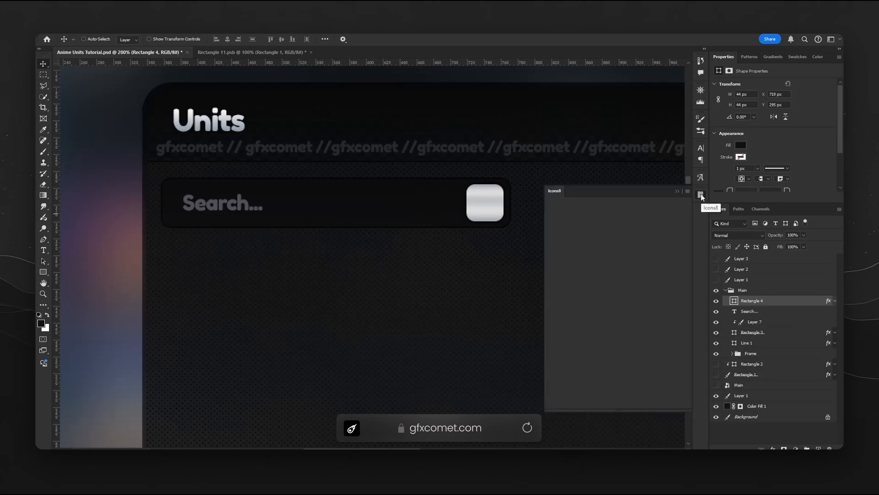
left_click(577, 377)
left_click(638, 216)
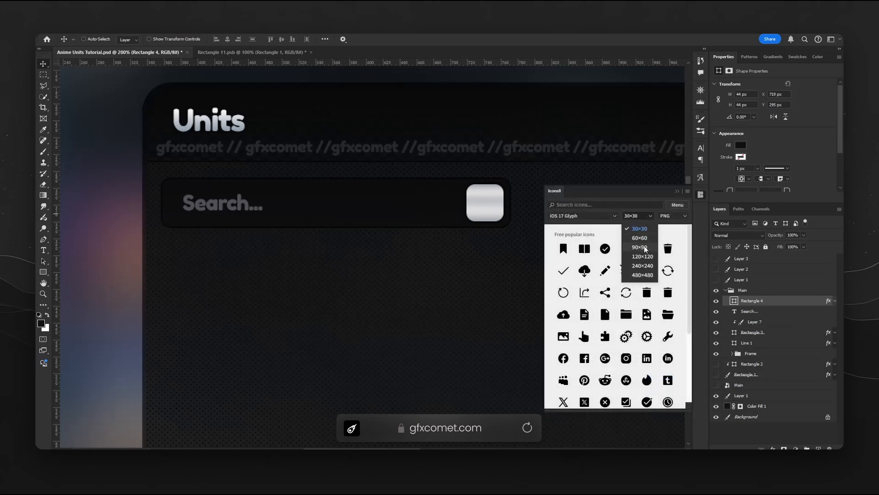
left_click(641, 247)
left_click(628, 205)
type("fl")
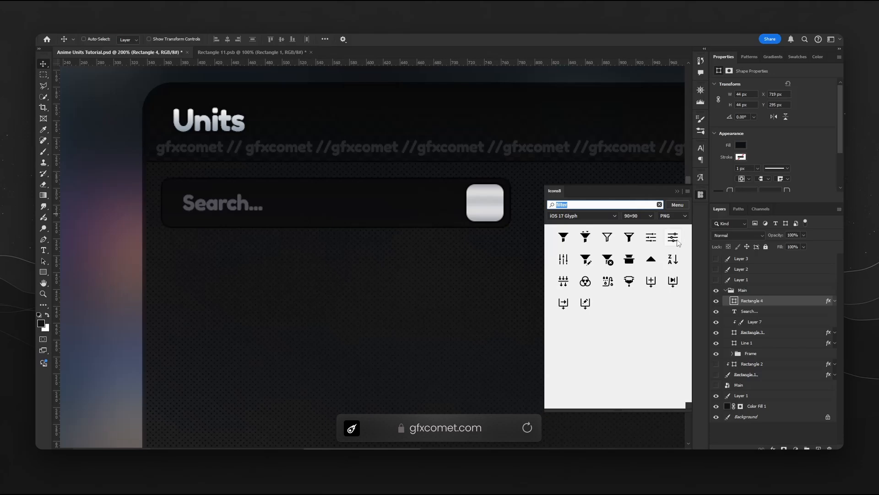
left_click(673, 238)
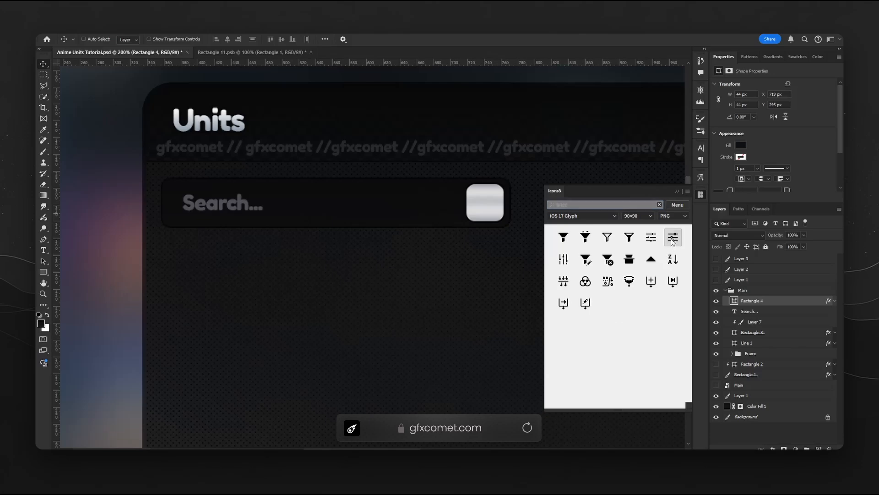
left_click(677, 192)
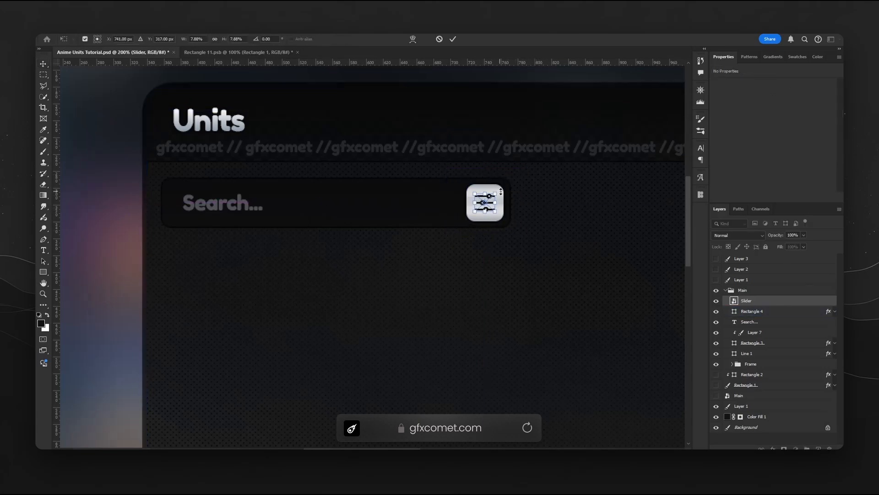
Scale the sliders icon to about 24 × 22 px, centre it on the light button, and save.
key("Left")
key("Up")
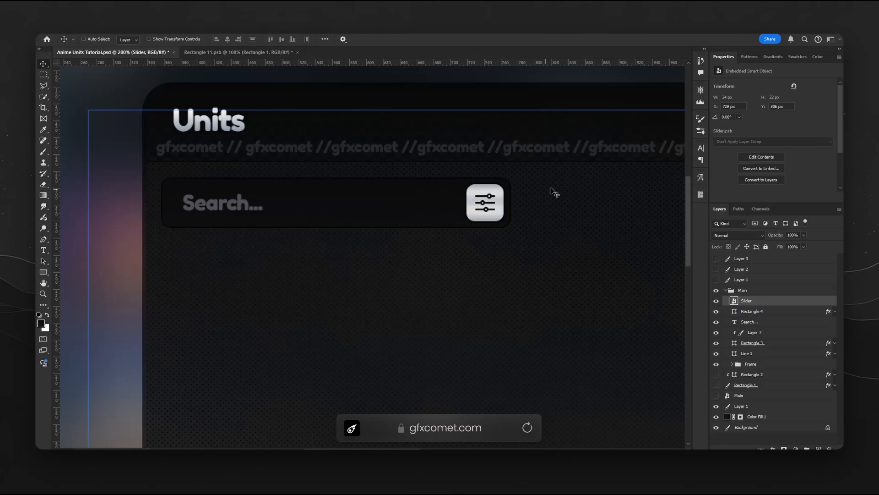
key("ctrl+minus")
key("ctrl+minus")
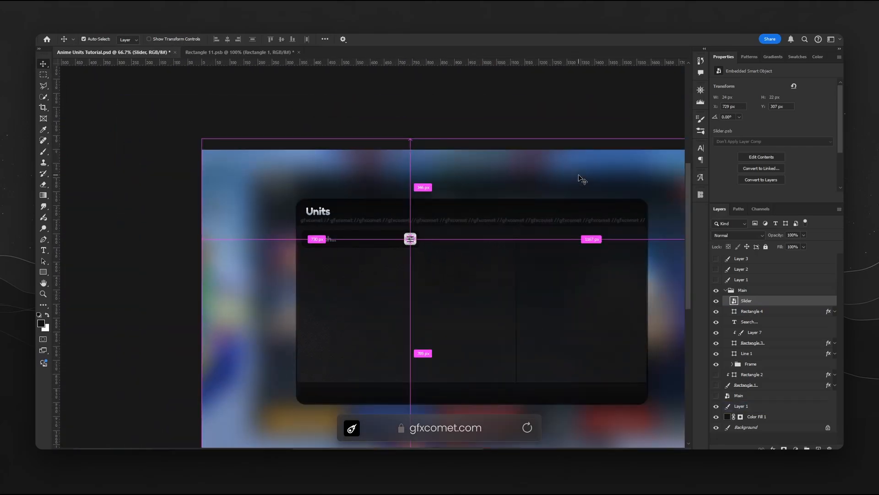
key("ctrl+plus")
key("ctrl+plus")
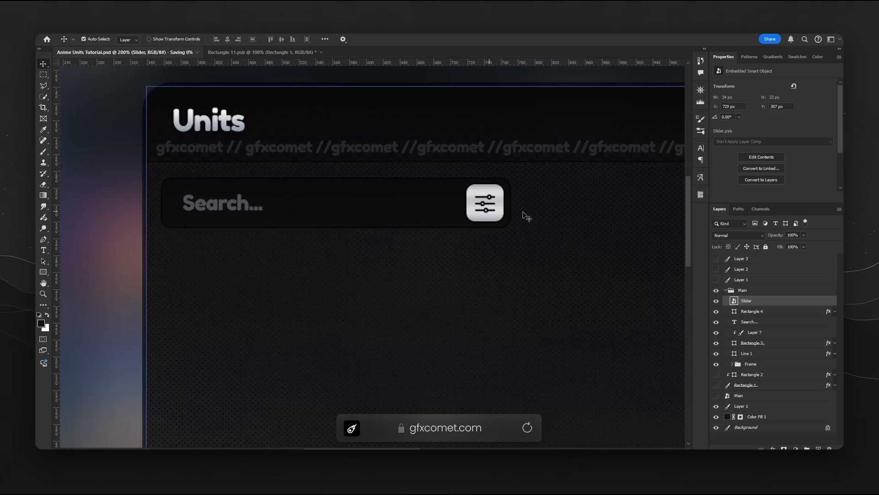
Widen the search bar's background rectangle to about 454 px by extending its far end.
key("space")
left_click_drag(496, 217, 382, 187)
key("ctrl+minus")
left_click(375, 208, "ctrl")
key("space")
left_click_drag(448, 208, 412, 200)
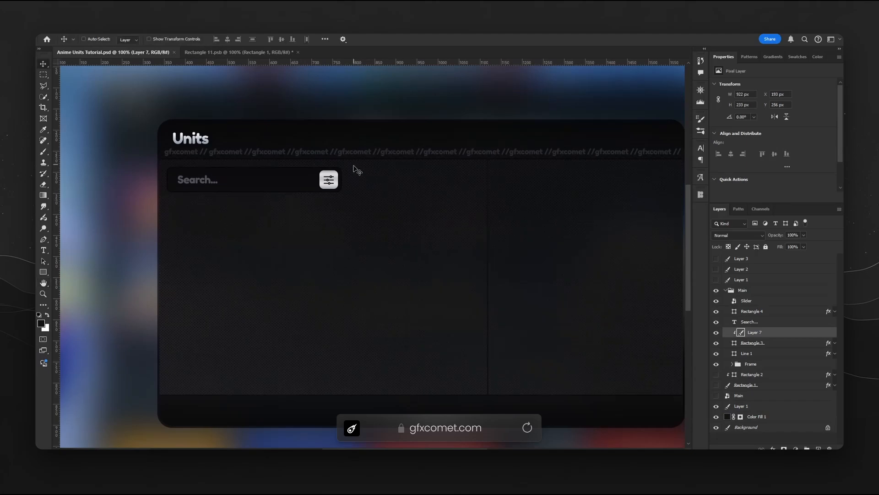
key("ctrl+t")
key("Escape")
left_click(753, 342)
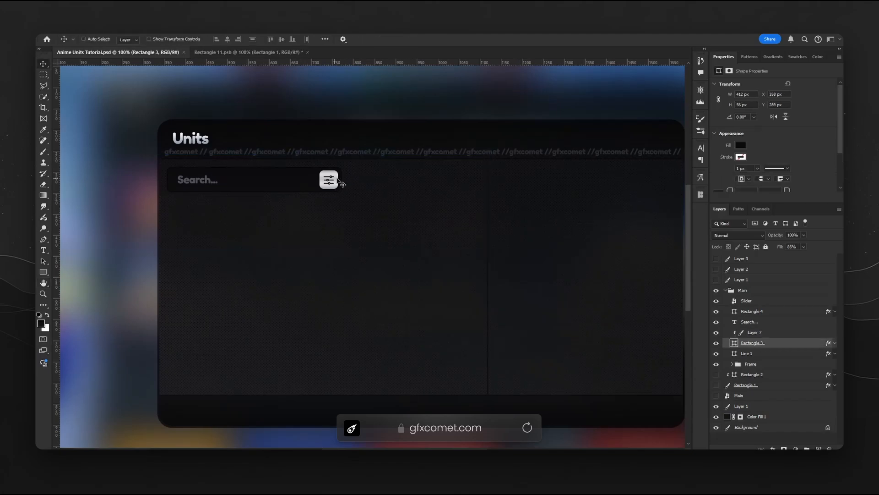
key("ctrl+t")
left_click_drag(339, 179, 362, 179)
key("Return")
Group the sliders icon with its button as "Sort", move the group to the widened search bar's far end, and save.
left_click(765, 321)
left_click(768, 302)
left_click(768, 311, "shift")
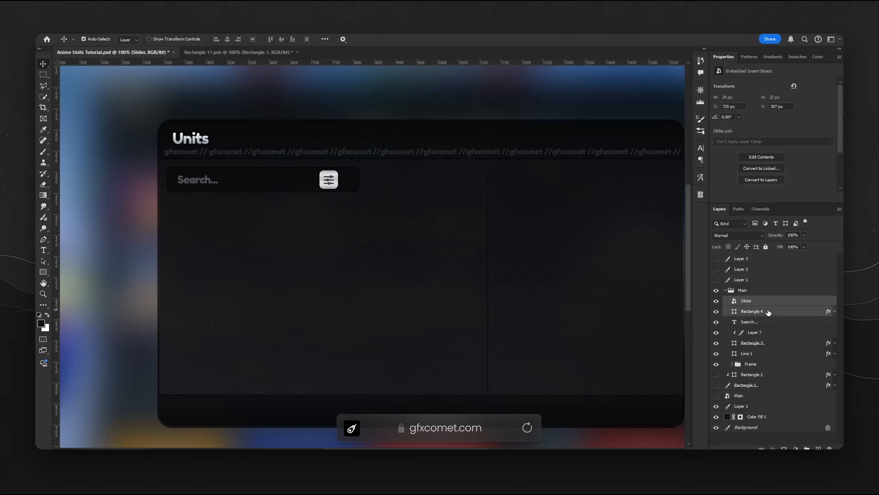
key("ctrl+g")
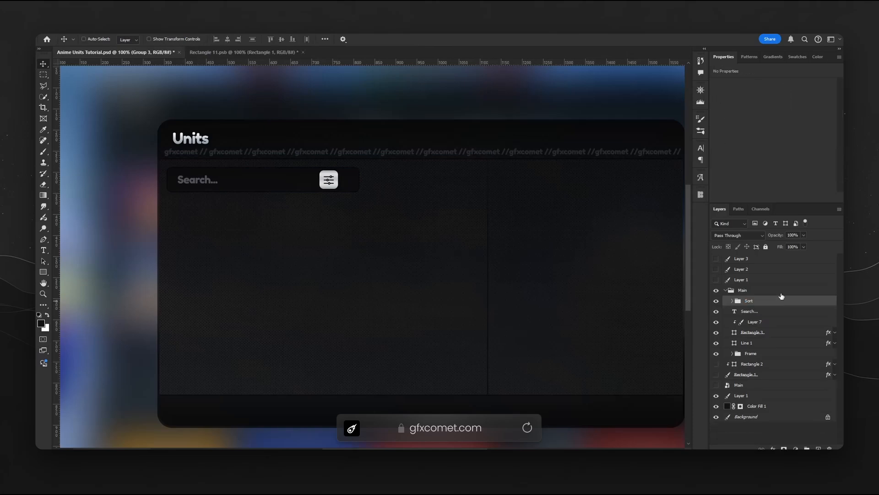
left_click_drag(369, 192, 389, 194)
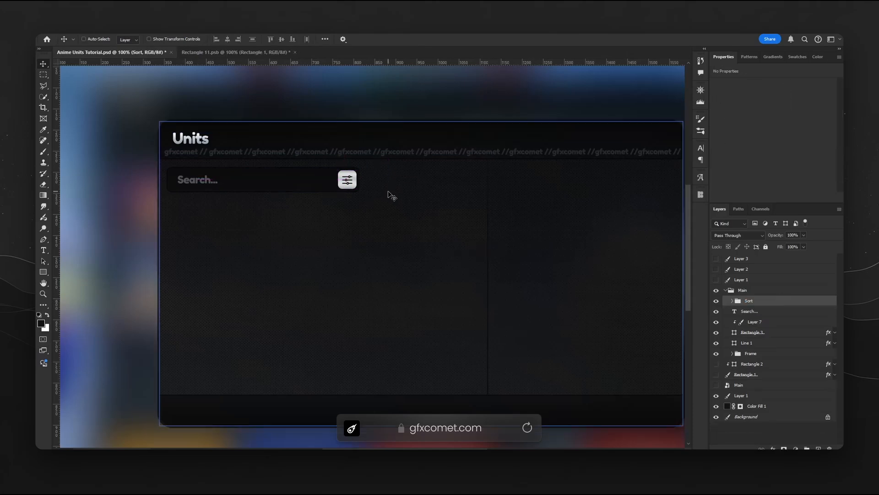
key("ctrl+s")
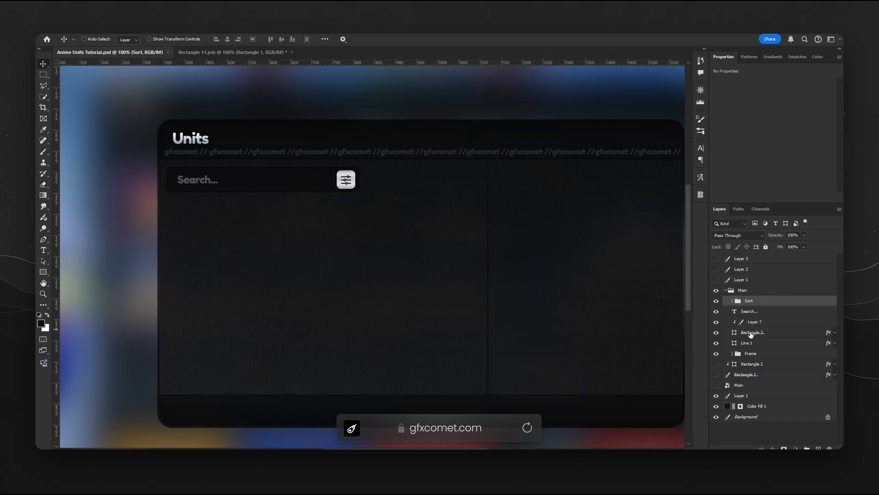
Duplicate the search bar background with its clipped layer, place the copy beside the original, and shorten it to about 267 px.
left_click(751, 334)
left_click(751, 324, "shift")
key("ctrl+j")
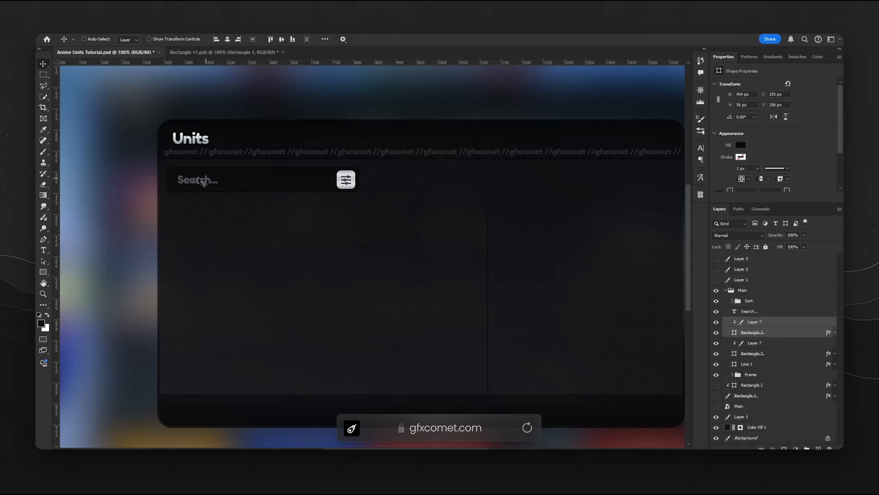
left_click_drag(201, 182, 395, 190)
left_click(734, 334)
key("ctrl+t")
left_click_drag(560, 180, 480, 180)
key("Return")
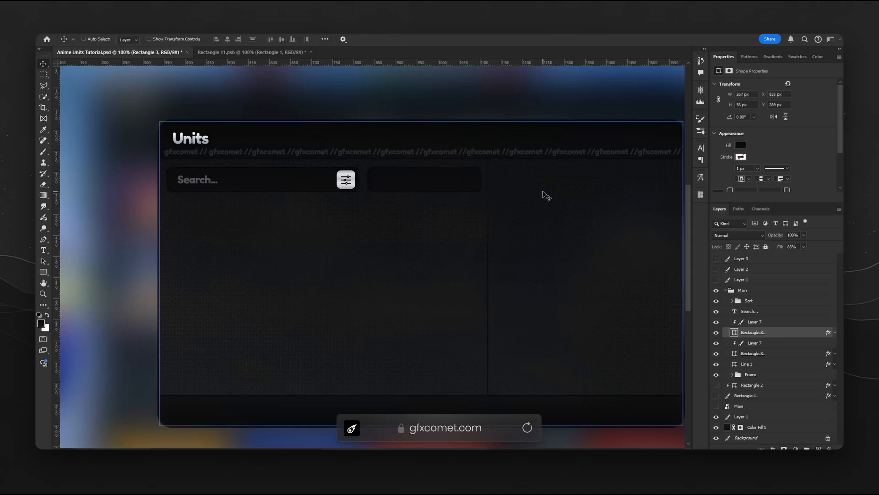
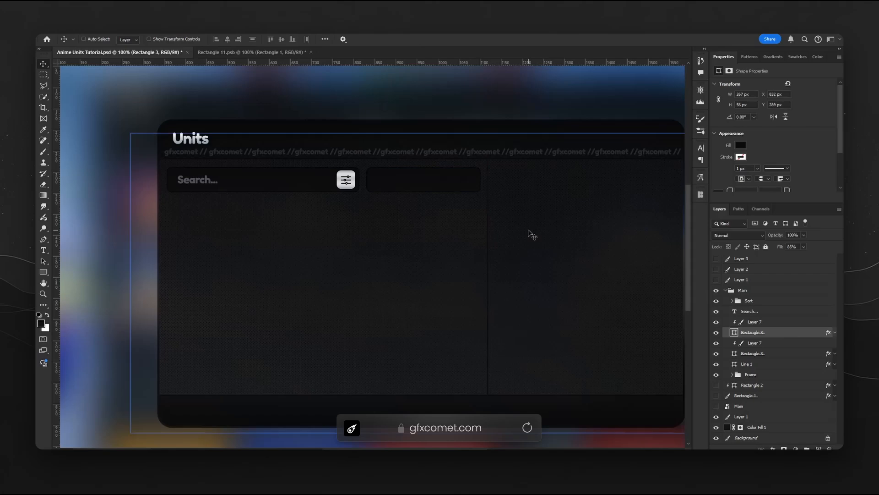
Copy the Units title layer out of the Frame group to just above the new bar's layers, and collapse Frame.
left_click(199, 144, "ctrl")
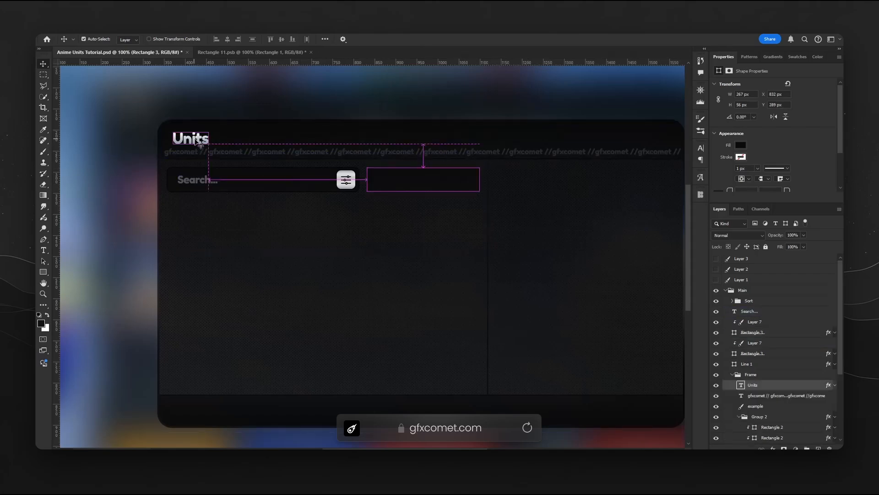
left_click(753, 387)
left_click_drag(760, 386, 751, 318)
left_click(734, 387)
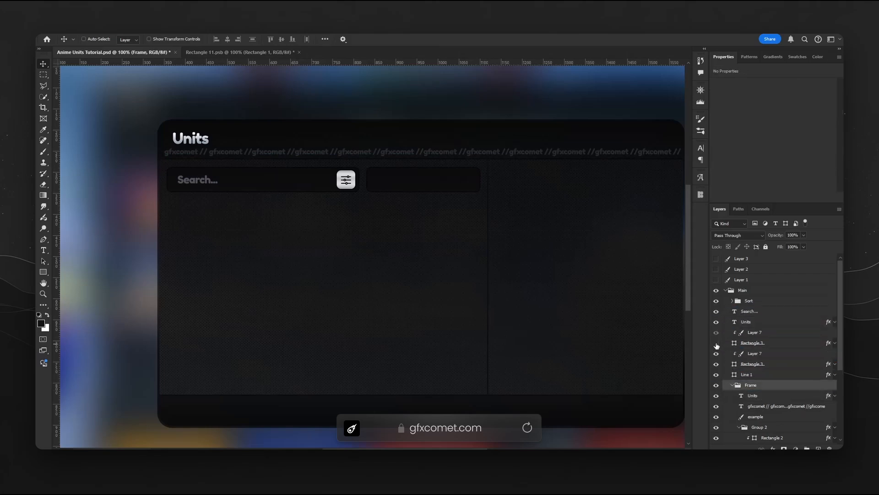
left_click(733, 385)
Group the copied title with the new bar and its clipped layer as "Amount", and expand the group.
left_click(756, 340)
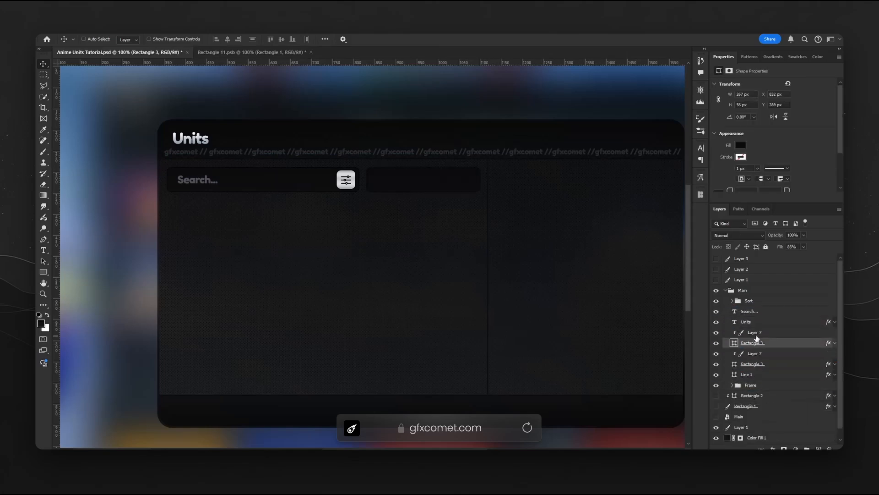
left_click(758, 334, "shift")
left_click(756, 324, "shift")
key("ctrl+g")
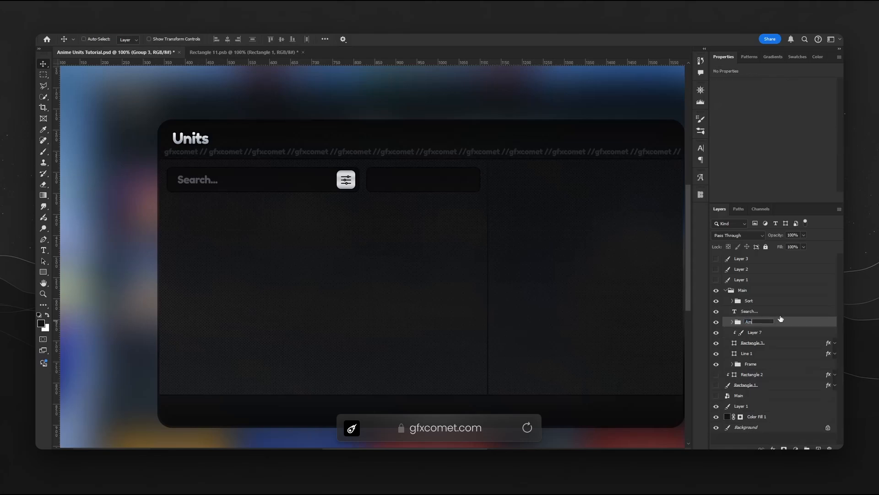
left_click(735, 323)
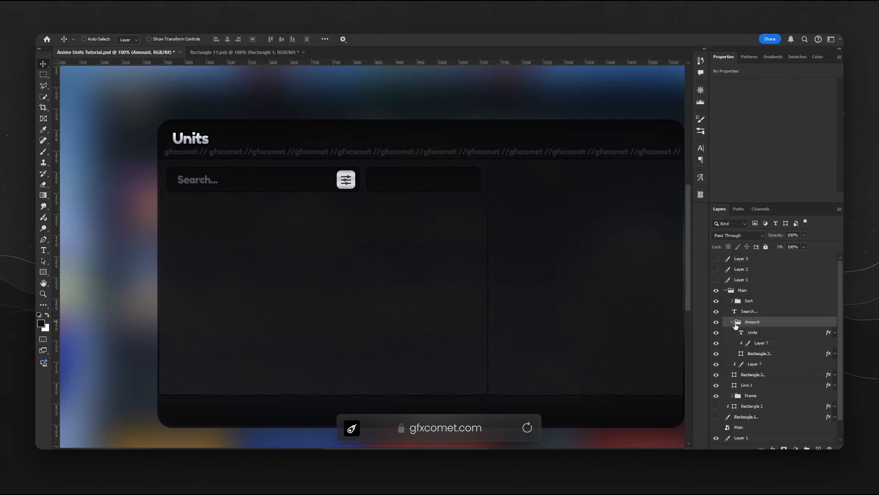
Move the copied Units title inside the smaller bar and change its text to "10/250".
left_click(760, 333)
left_click_drag(289, 172, 496, 215)
key("t")
left_click(400, 181)
double_click(401, 181)
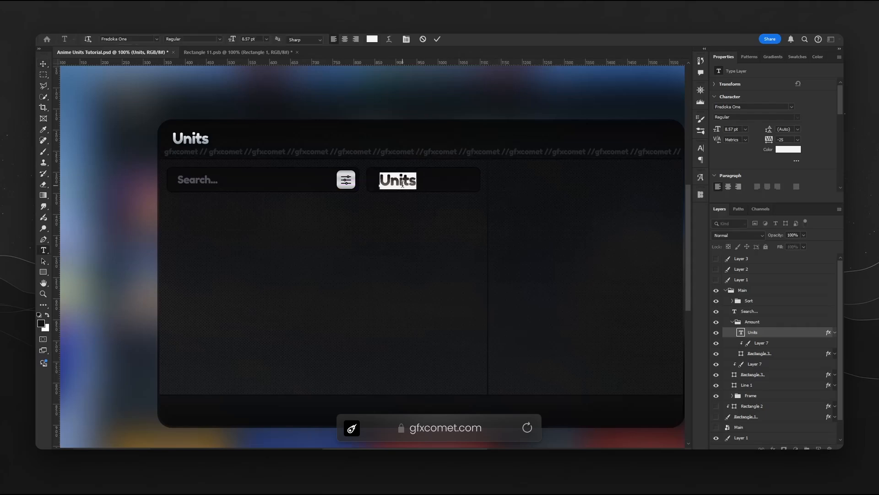
type("10/250")
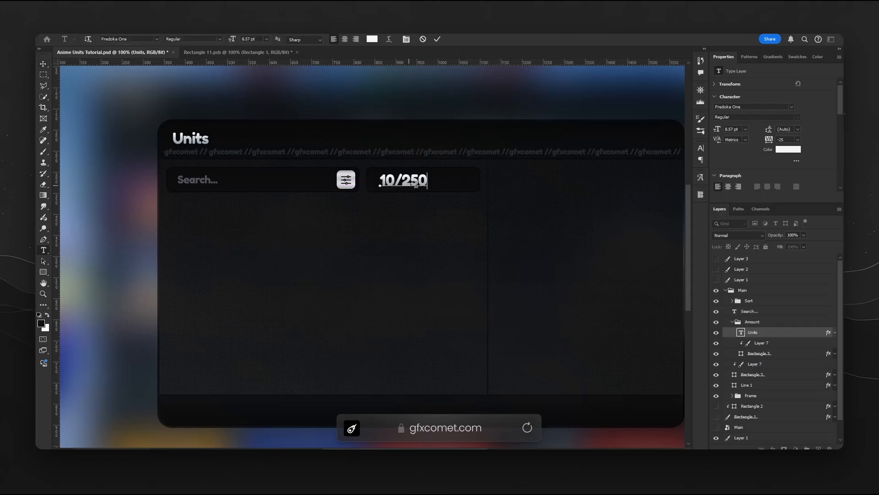
Set the "10/250" text size to 6 pt and centre it in the smaller bar.
key("ctrl+a")
key("Return")
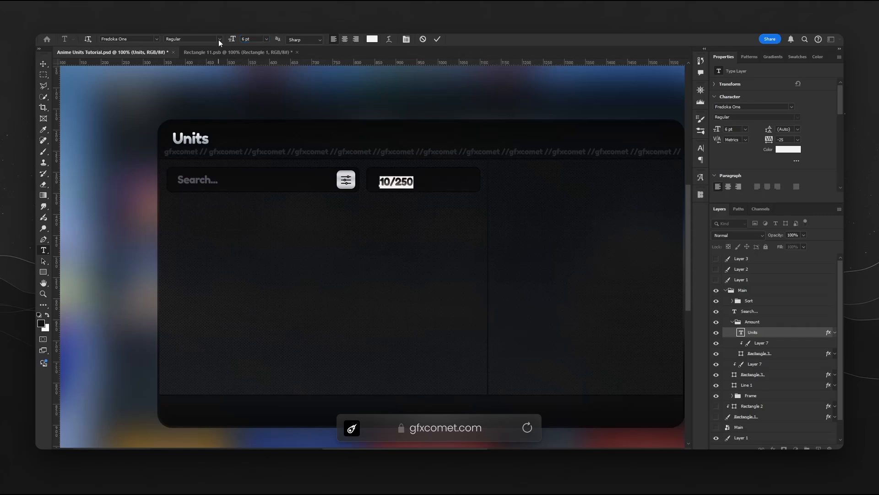
left_click(44, 64)
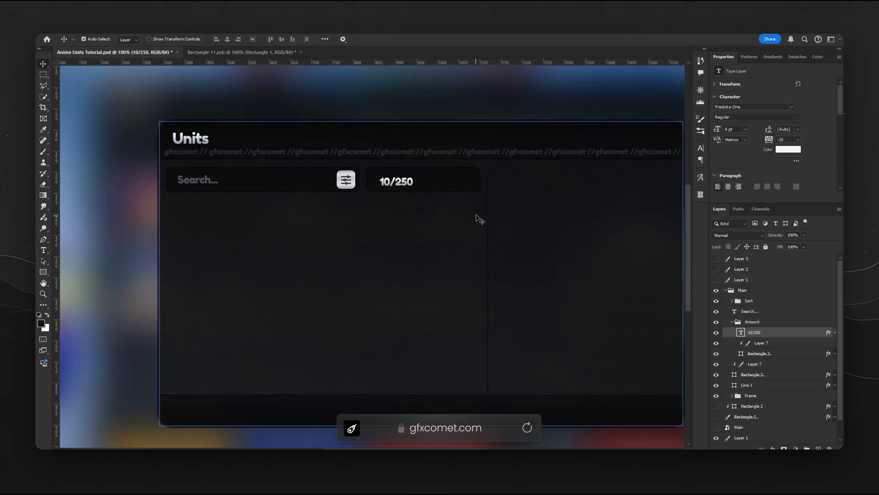
left_click_drag(435, 186, 456, 184)
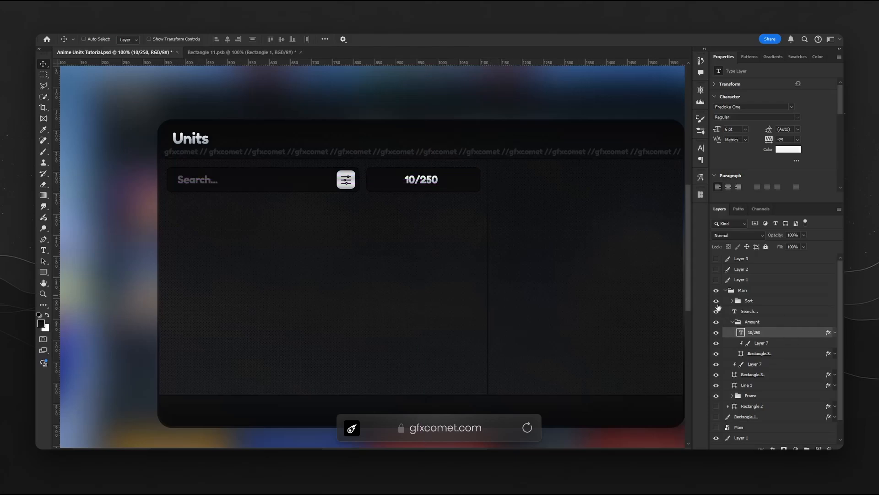
Move the Sort group below Amount, then duplicate it into Amount and place the copy at the smaller bar's far end.
left_click_drag(756, 302, 763, 369)
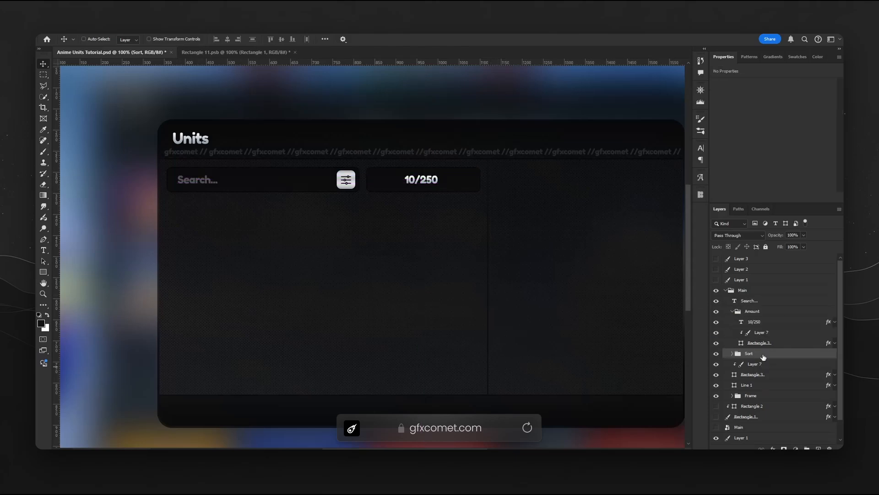
left_click(733, 312)
left_click(733, 312)
left_click_drag(761, 352, 763, 318, "alt")
left_click_drag(362, 196, 482, 197)
key("Right")
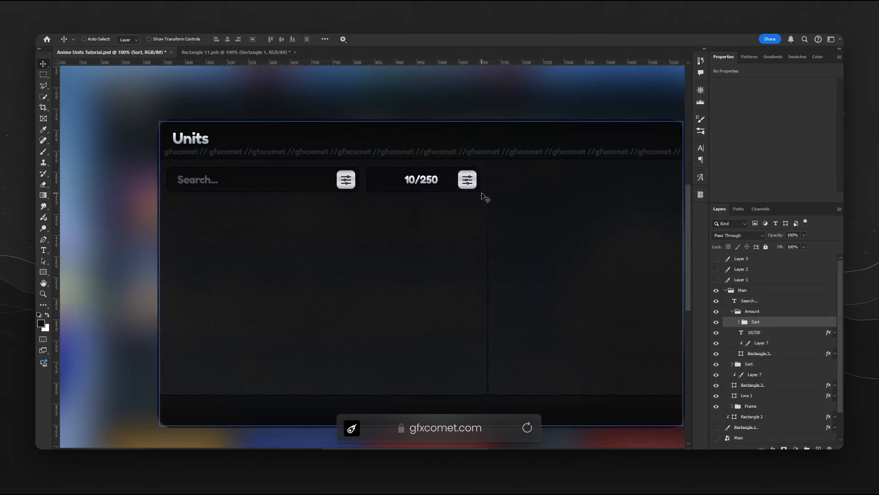
Delete the slider icon from the Sort button copy in the Amount group and put a black "+" text in its place.
key("ctrl+s")
left_click(468, 182, "ctrl")
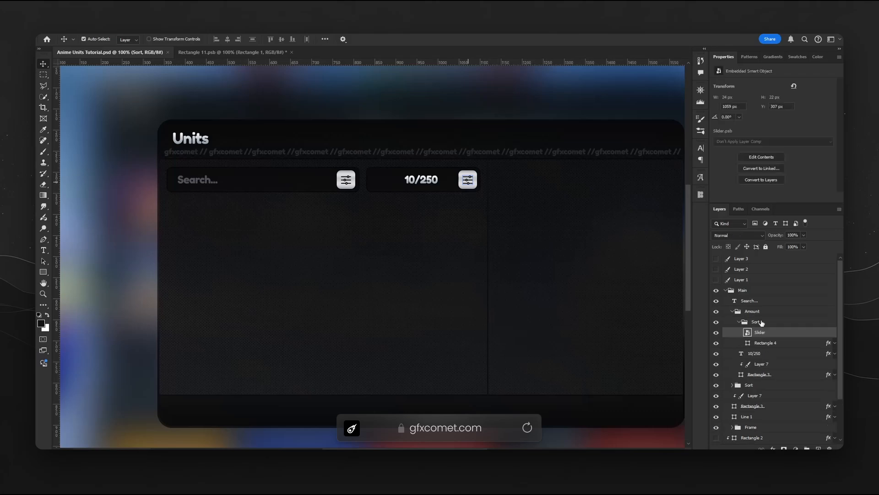
key("Delete")
left_click(764, 333)
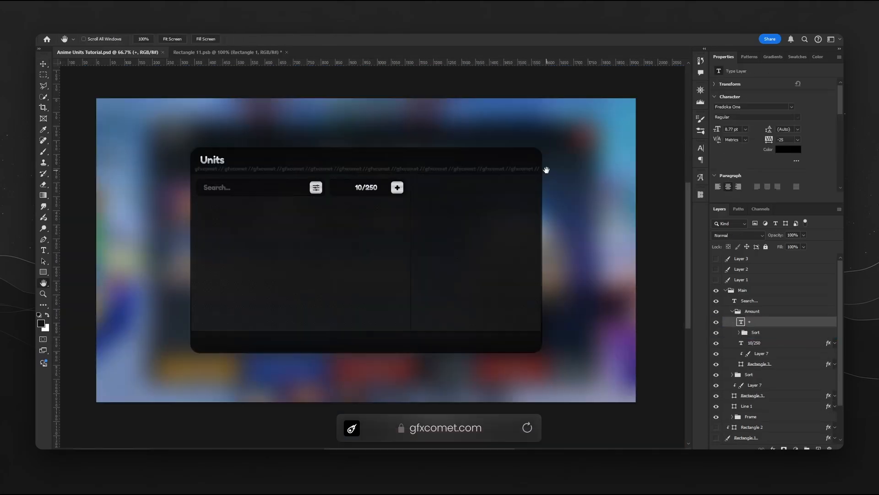
key("ctrl+1")
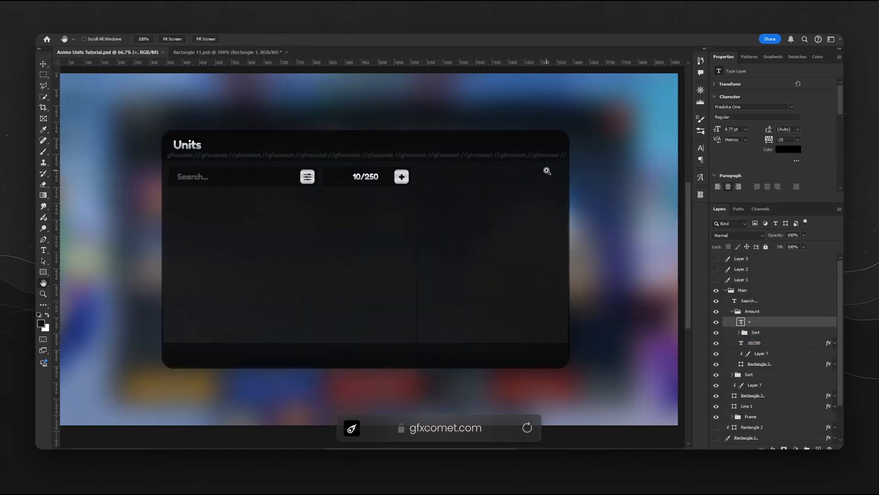
Shorten the amount bar from its left end to about 211 px wide and shift the "10/250" text closer to the plus button.
key("v")
left_click(316, 150)
key("ctrl+t")
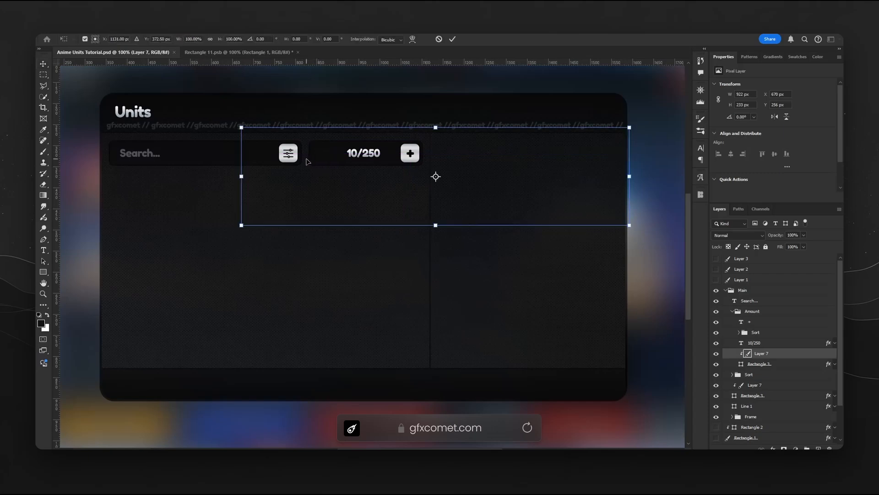
left_click(771, 363)
key("ctrl+t")
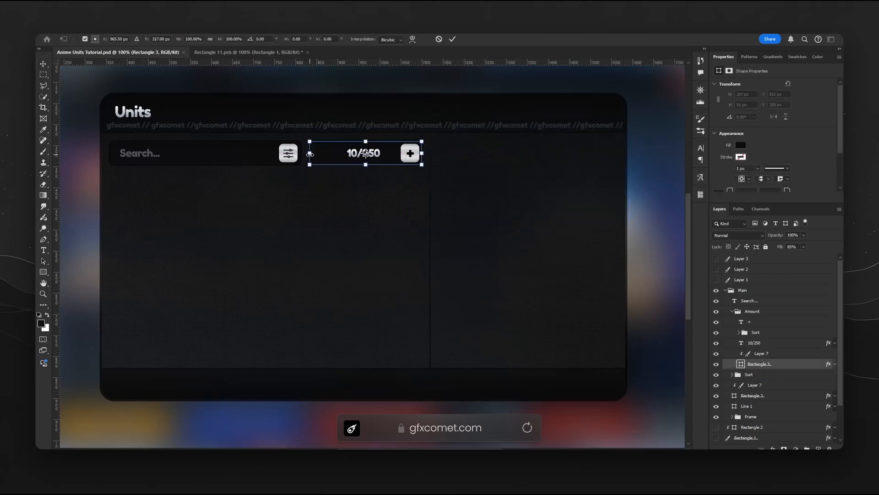
left_click_drag(309, 153, 332, 154)
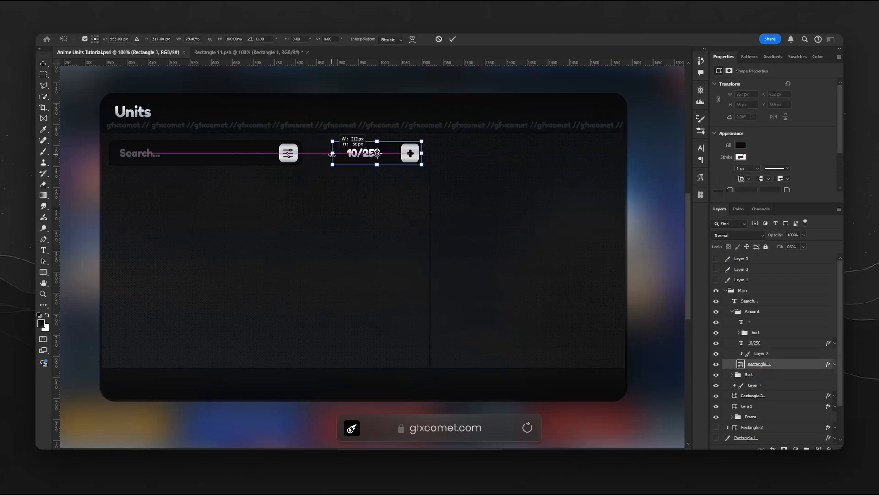
key("Return")
left_click(390, 157)
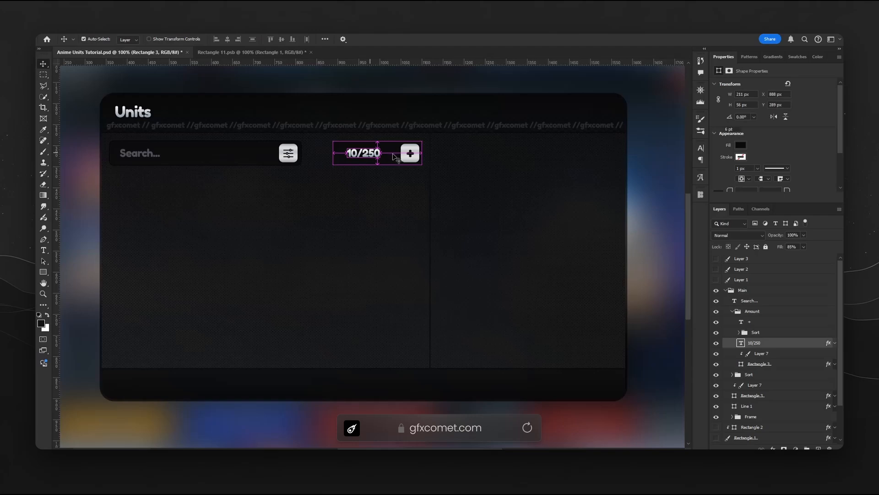
left_click_drag(393, 154, 397, 154)
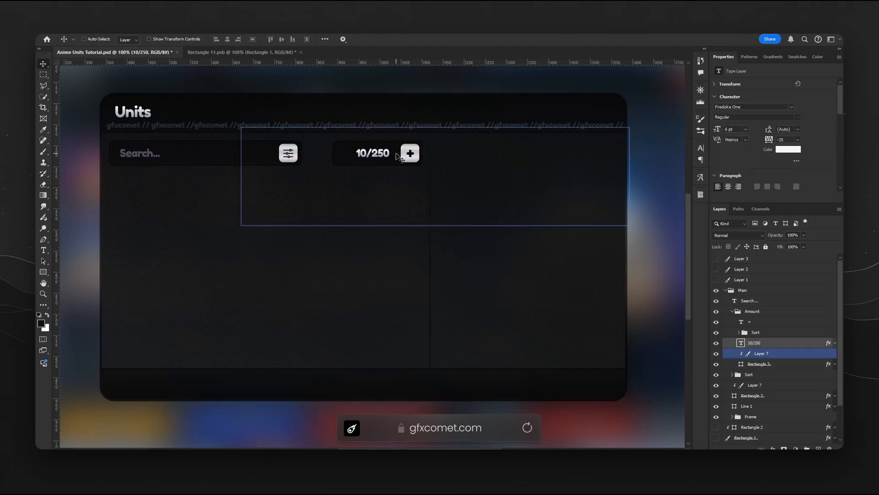
Extend the search bar's right end towards the amount bar, making it about 514 px wide.
left_click(245, 157, "ctrl")
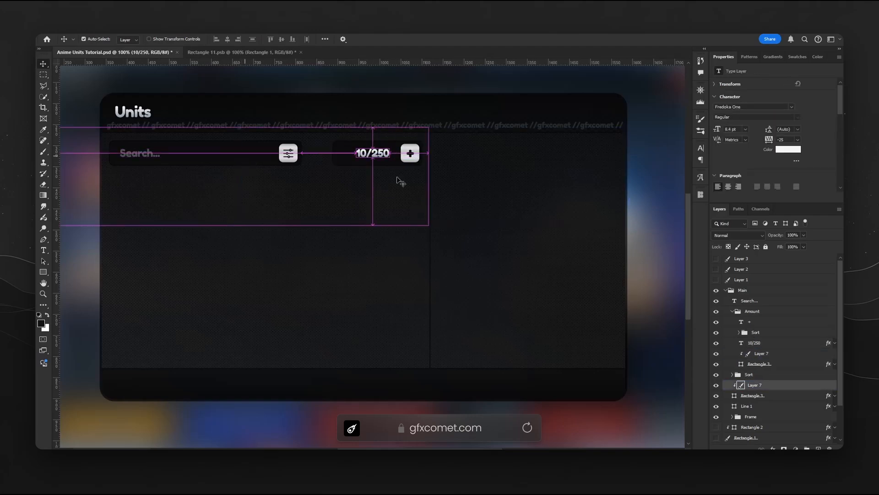
left_click(774, 395)
key("ctrl+t")
left_click_drag(300, 153, 330, 151)
key("Return")
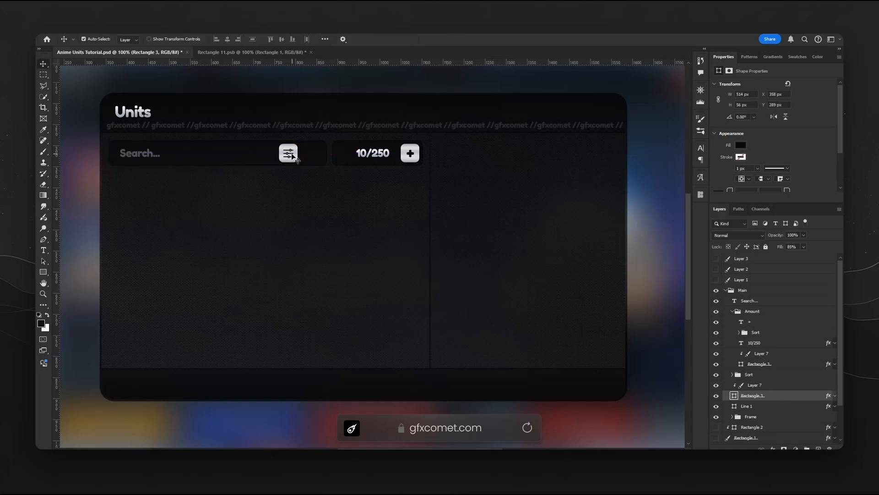
Move the Sort button group to the right end of the widened search bar.
left_click(288, 153, "ctrl")
left_click(734, 374)
left_click_drag(324, 156, 350, 158)
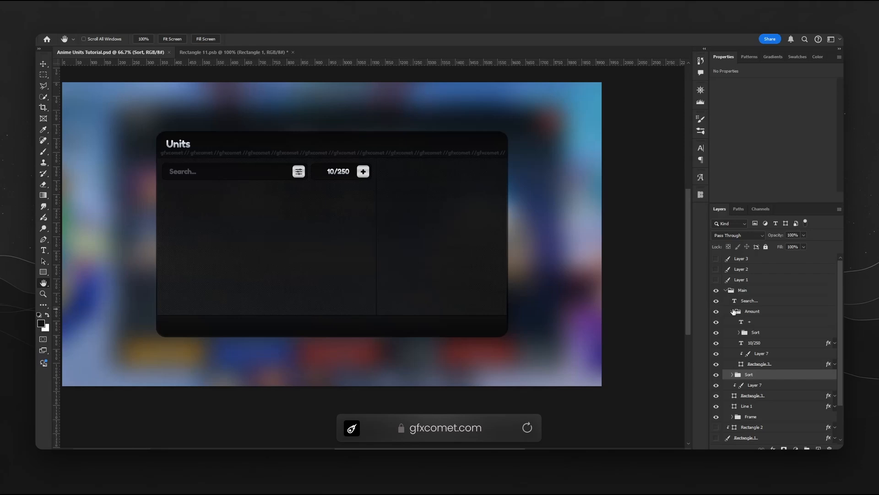
Collapse the Amount group and draw a circle about 68 px across on a new layer at the panel's upper-right corner.
left_click(734, 312)
left_click(756, 303)
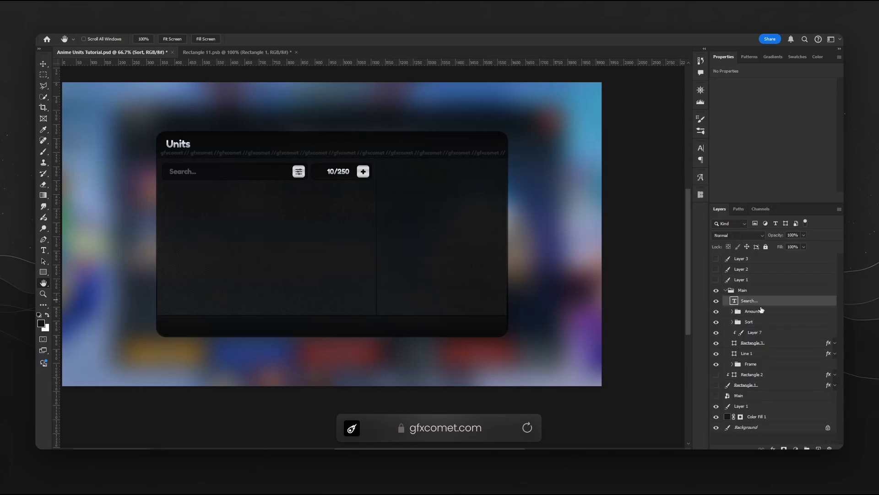
key("ctrl+shift+alt+n")
left_click(43, 271)
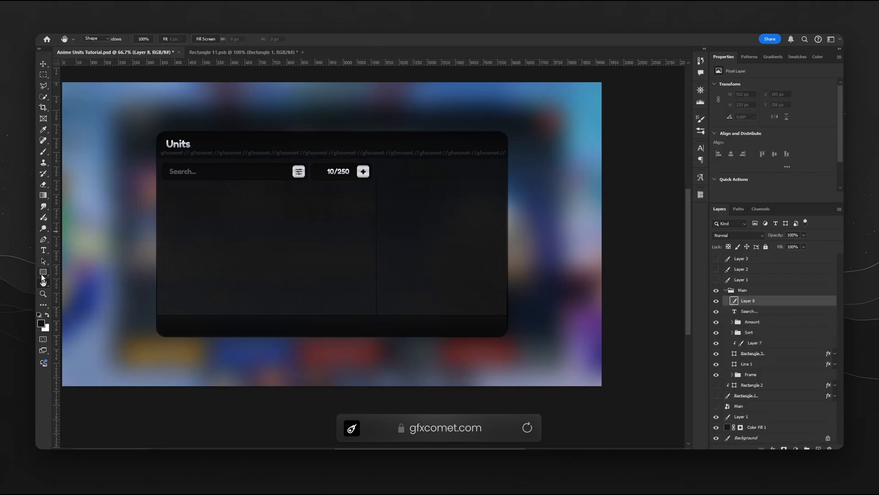
left_click(79, 280)
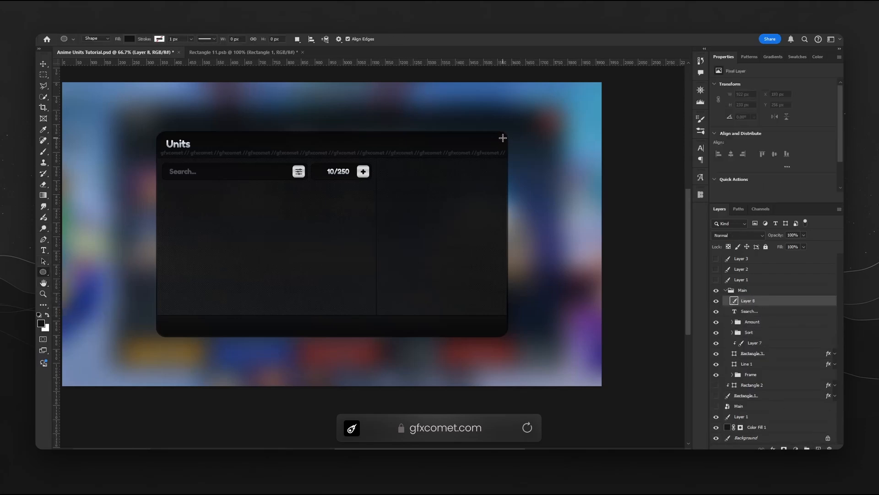
left_click_drag(503, 138, 523, 135)
key("v")
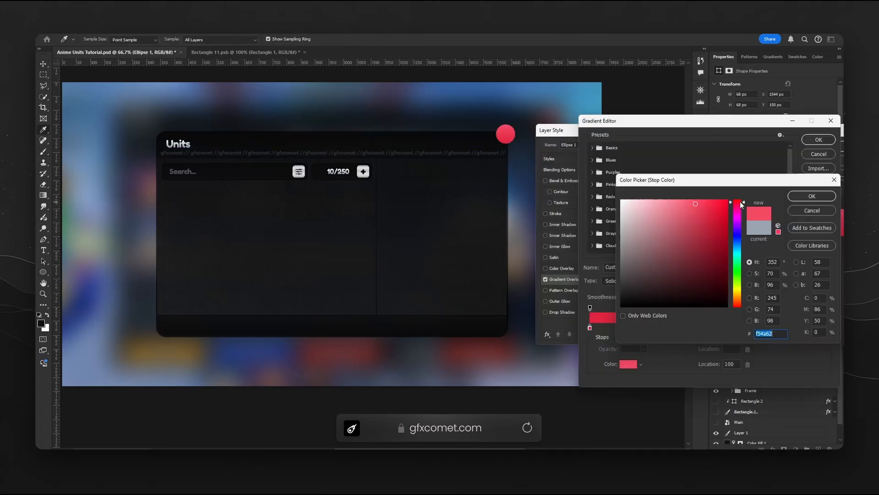
Give the circle a red gradient overlay ending in #f54a62 and a 2 px black outside stroke at 65% opacity.
left_click(828, 198)
left_click(815, 140)
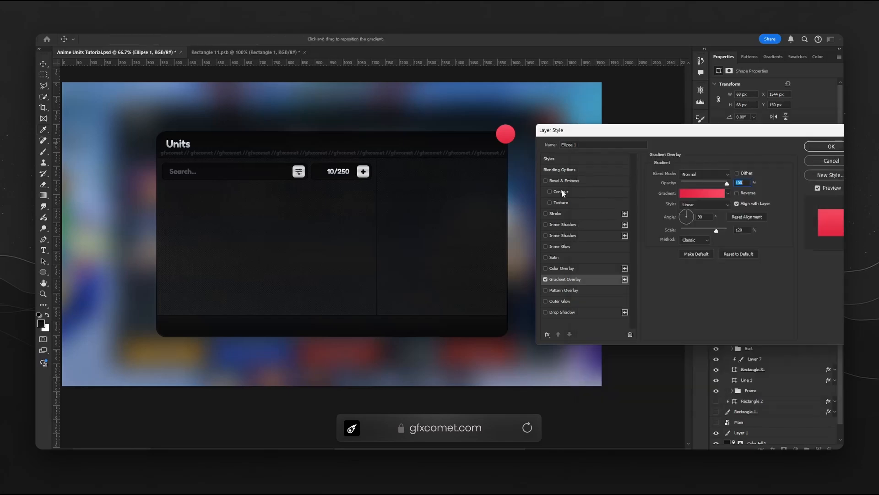
left_click(563, 215)
left_click(832, 148)
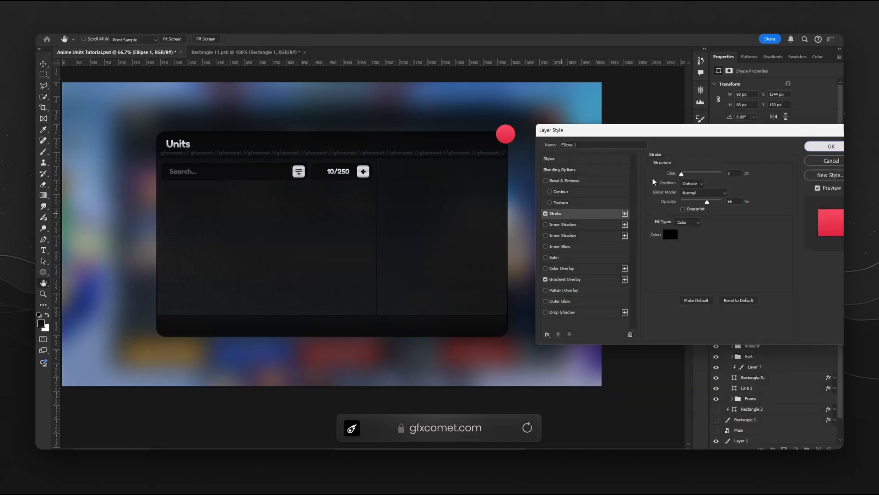
left_click(835, 302)
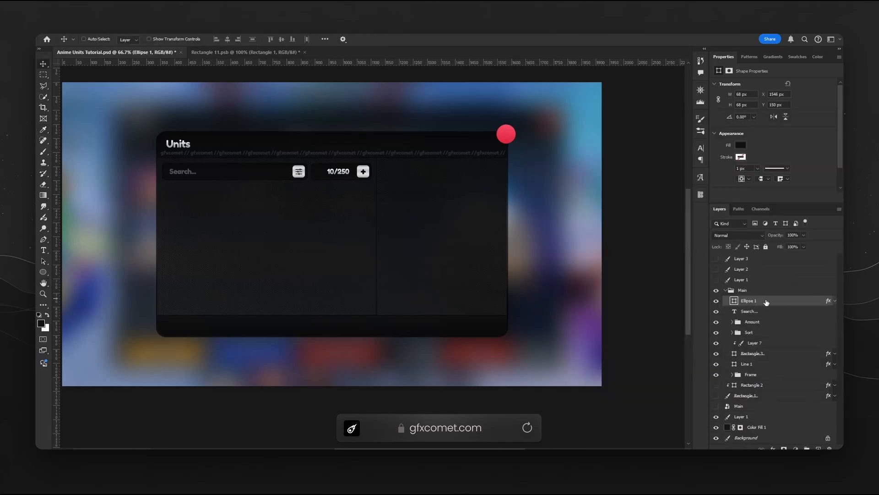
Duplicate the circle, remove the copy's effects, and turn it into an unfilled red-stroked ring about 56 px across.
key("ctrl+j")
left_click_drag(829, 301, 830, 448)
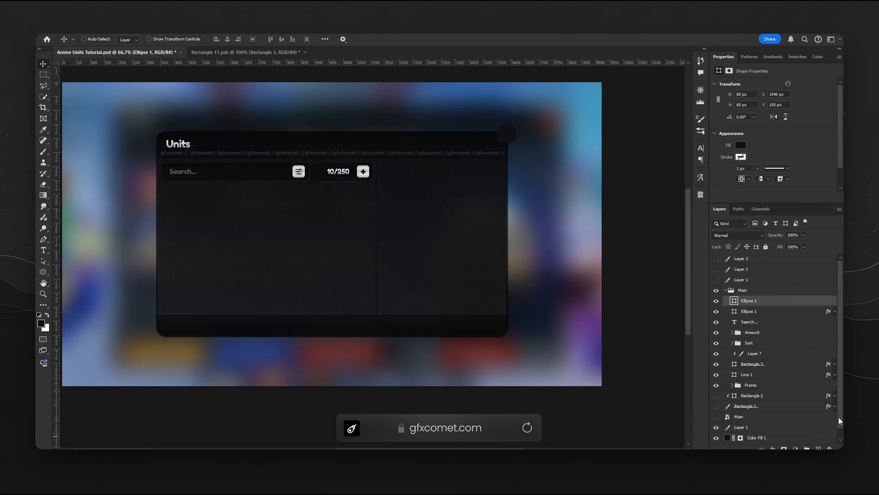
left_click(740, 147)
left_click(723, 161)
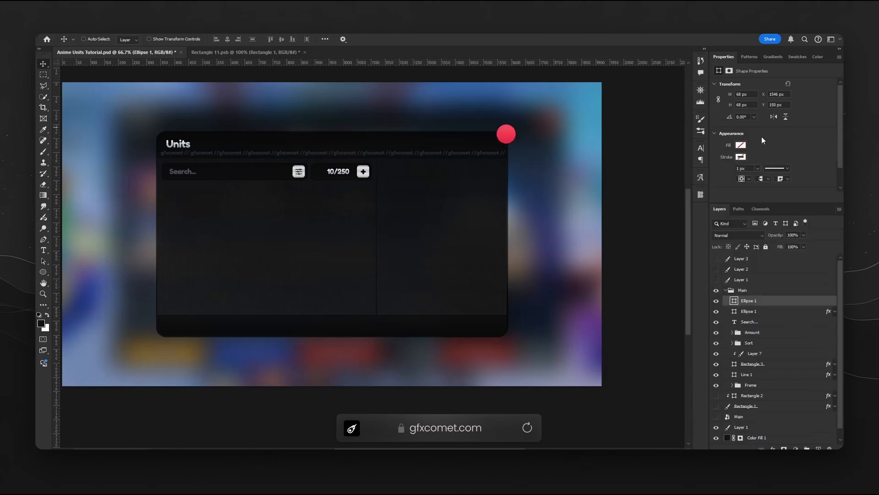
left_click(742, 158)
left_click(729, 202)
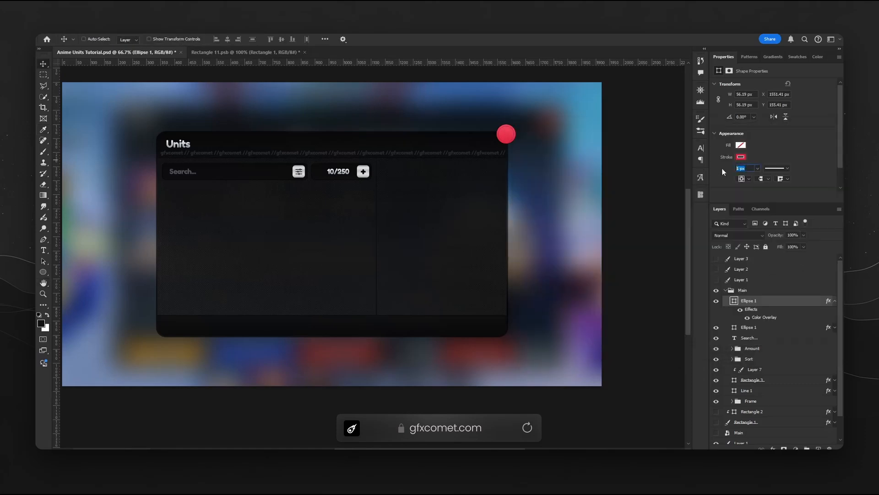
Complete the close button with a black X, grouped as "Close" in the header's upper-right corner, and save the document.
key("ctrl+s")
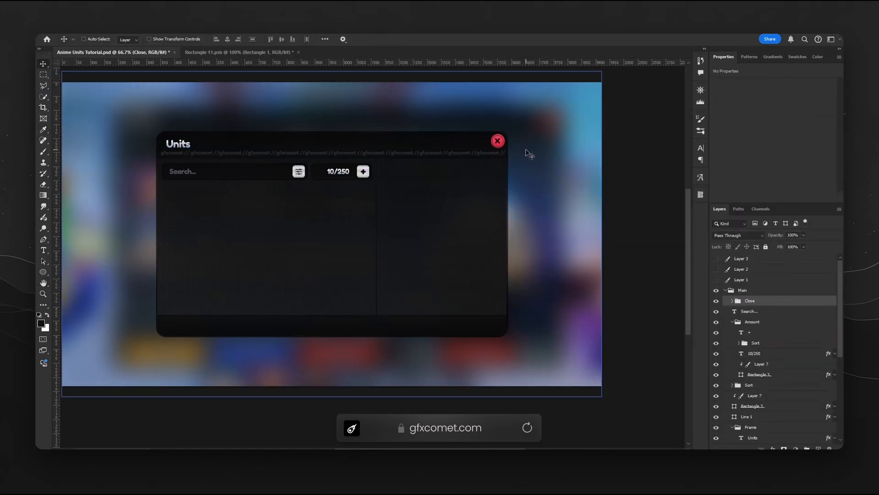
left_click(498, 142, "ctrl")
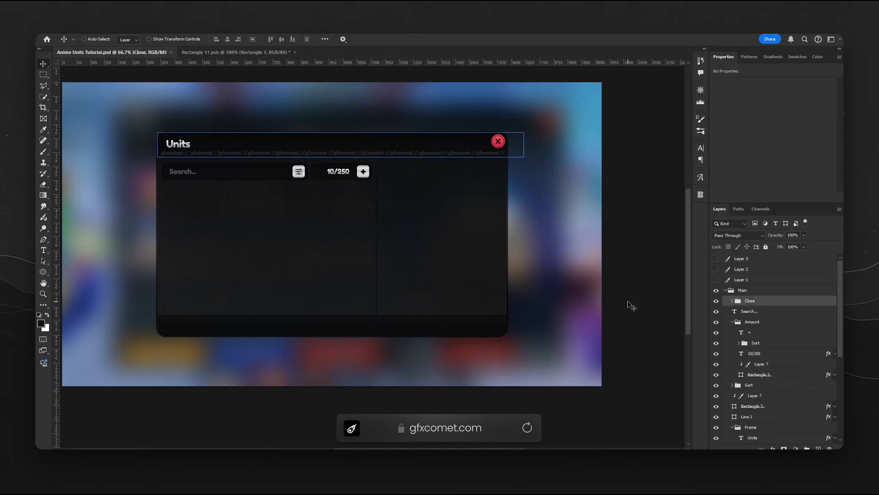
left_click(726, 291)
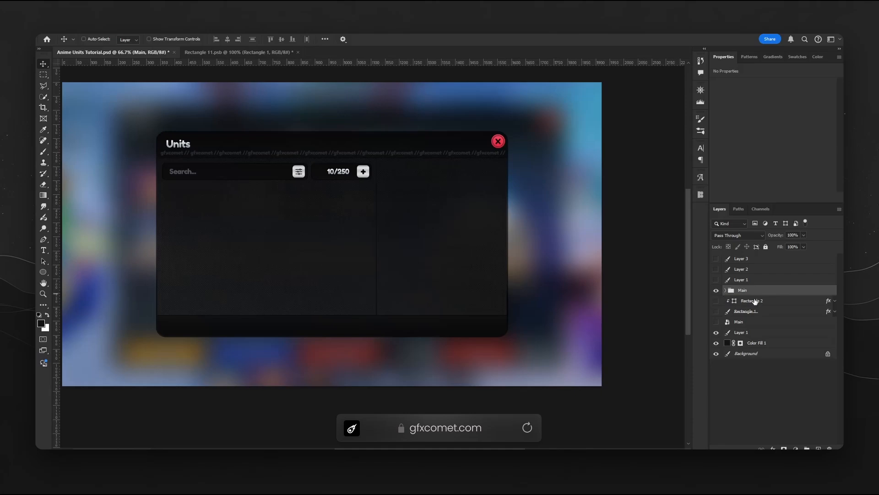
left_click(726, 291)
left_click(761, 300)
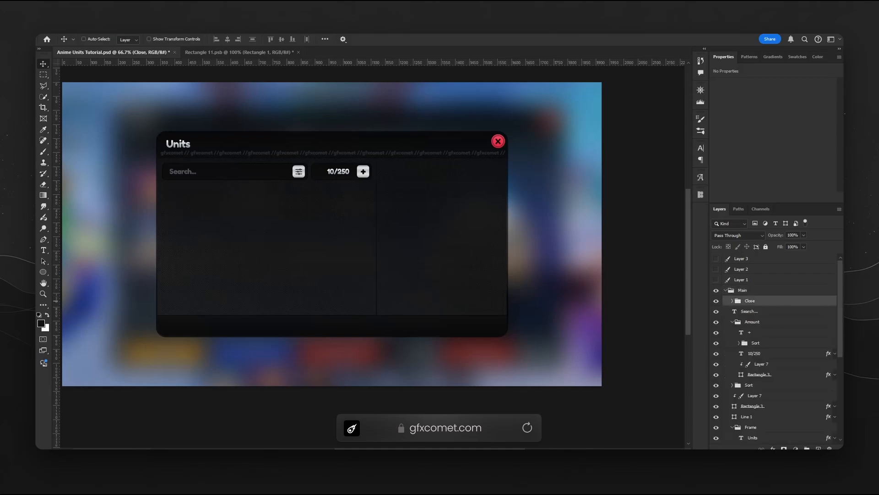
Draw a black 110 × 110 px square on a new layer above Close and place it below the search bar at X 422, Y 375.
key("ctrl+plus")
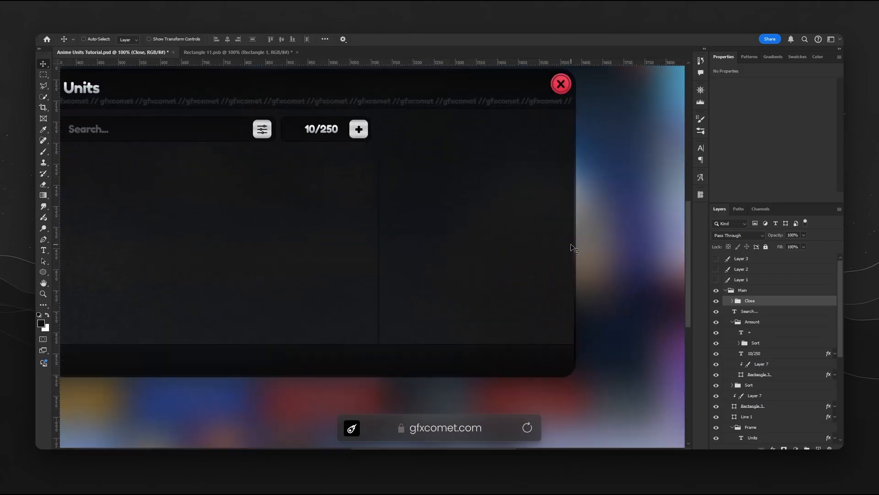
key("space")
left_click_drag(395, 197, 523, 230)
left_click(733, 322)
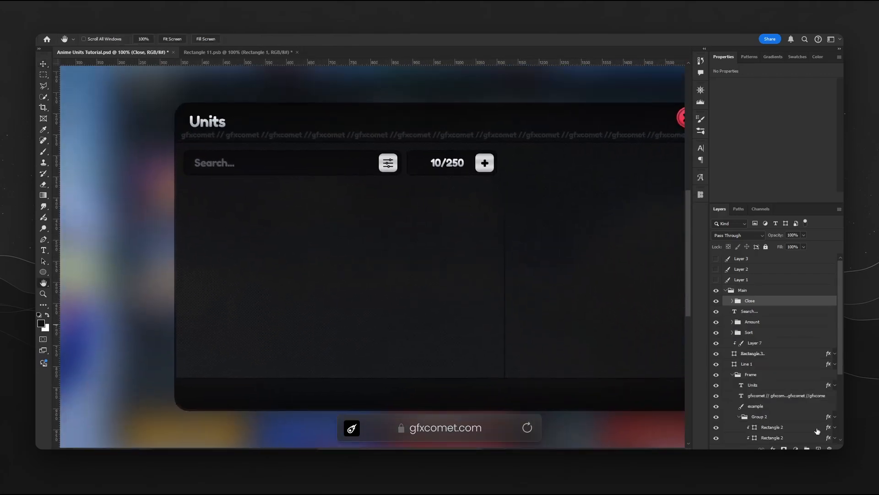
key("ctrl+shift+alt+n")
right_click(41, 274)
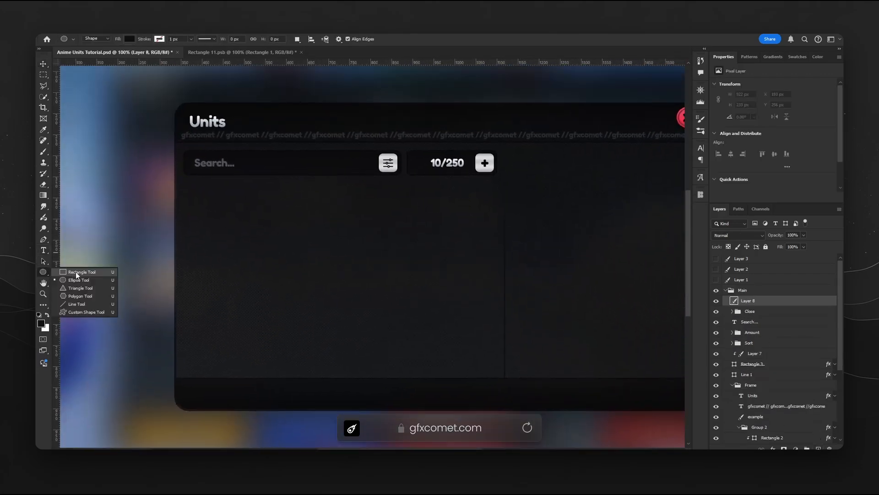
left_click(78, 274)
left_click(368, 39)
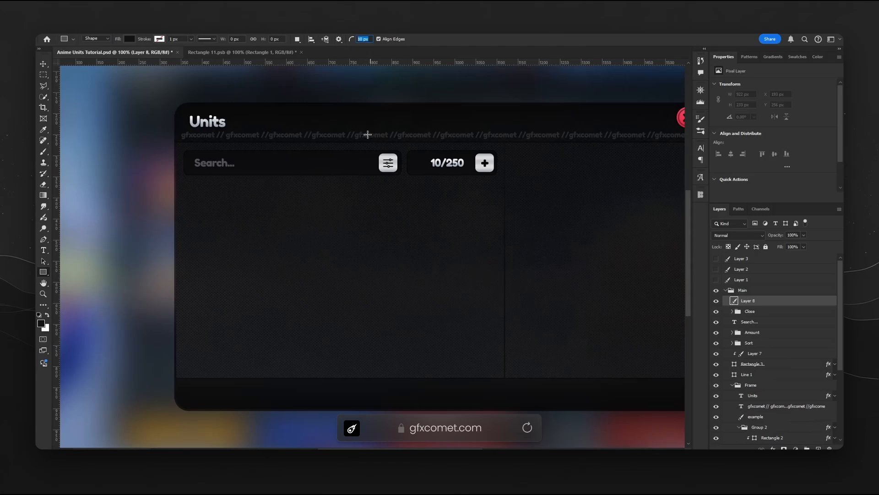
left_click_drag(268, 261, 300, 235)
key("v")
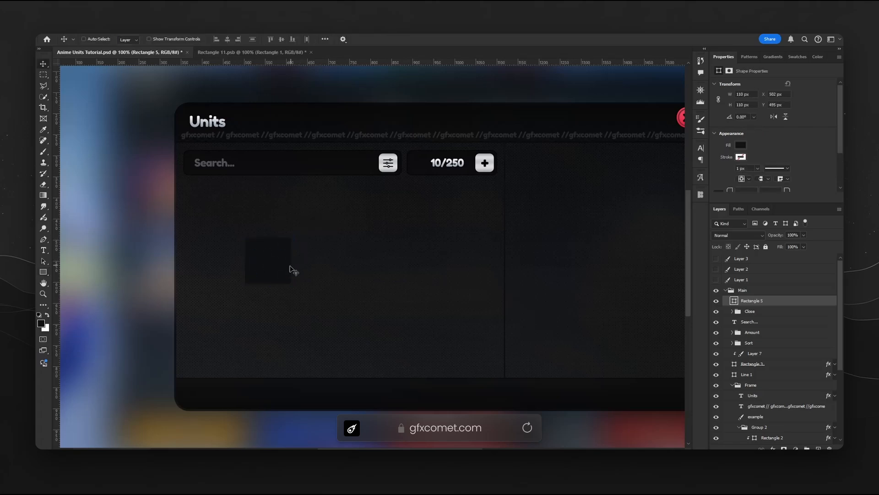
left_click_drag(290, 269, 256, 220)
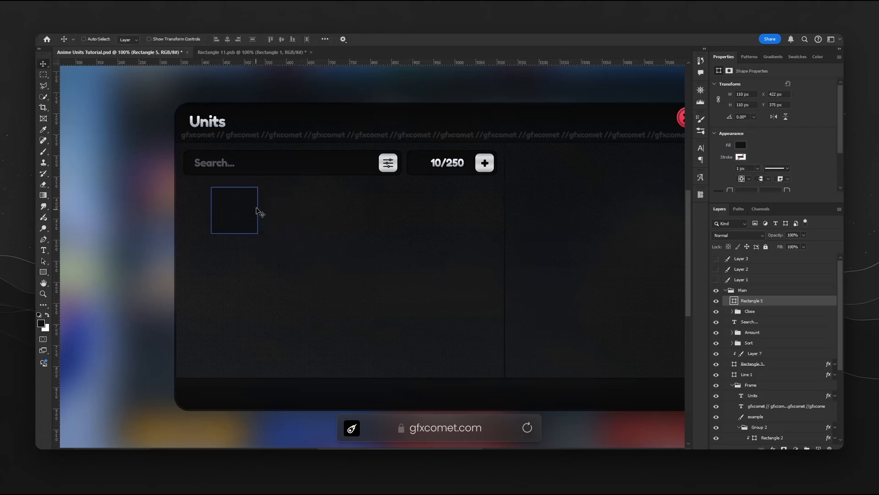
Resize the dark square to 130 × 130 px, place it just below the search bar at X 358, Y 368, and save the document.
key("ctrl+t")
left_click_drag(258, 187, 238, 218)
key("Return")
key("ctrl+s")
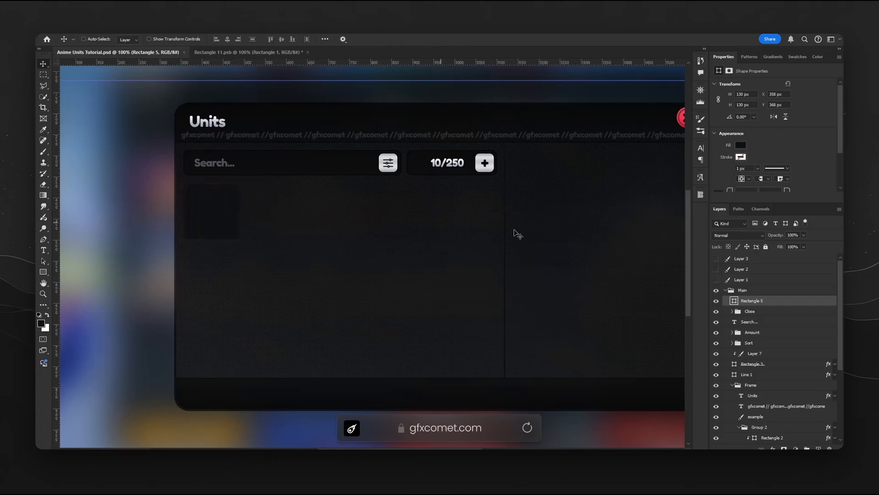
Set the square's fill color to #0c0b0d.
double_click(735, 303)
left_click(440, 398)
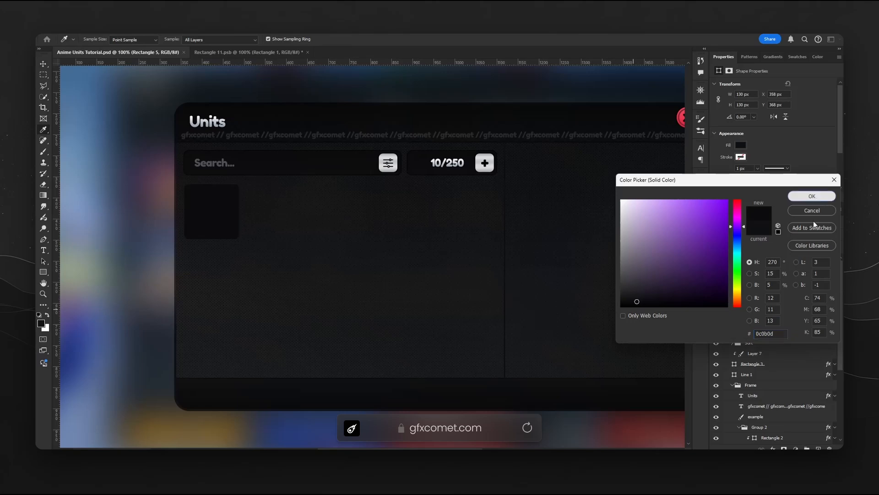
left_click(825, 197)
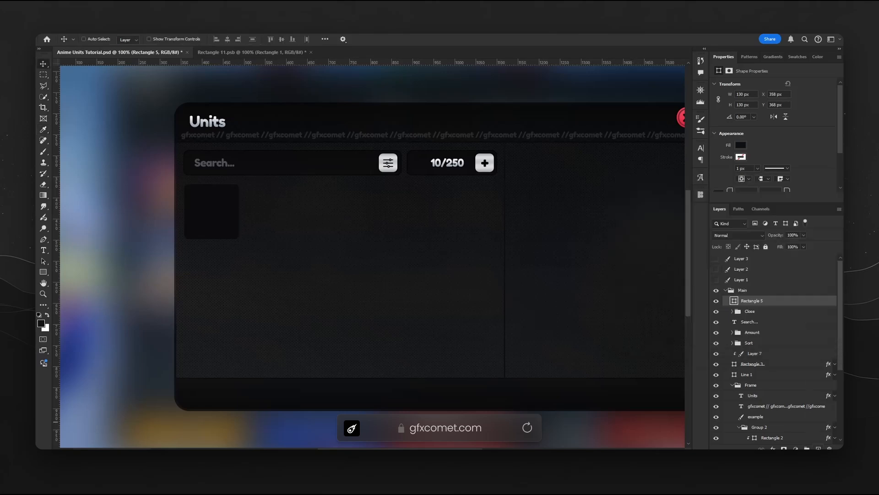
Add a new layer above the square and clip it to the square with a clipping mask.
left_click(819, 448)
right_click(769, 306)
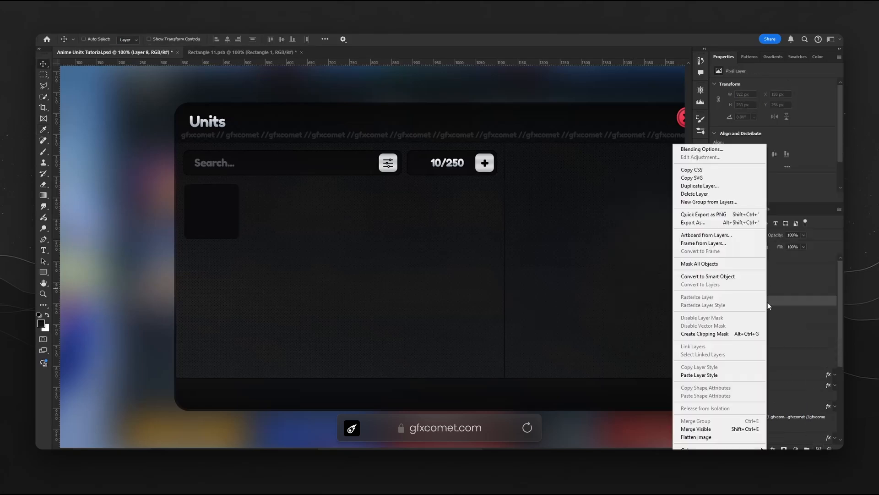
left_click(729, 334)
Paint a soft vivid purple glow in the square's center on the clipped layer with the Brush tool, varying the brush size, and save.
key("b")
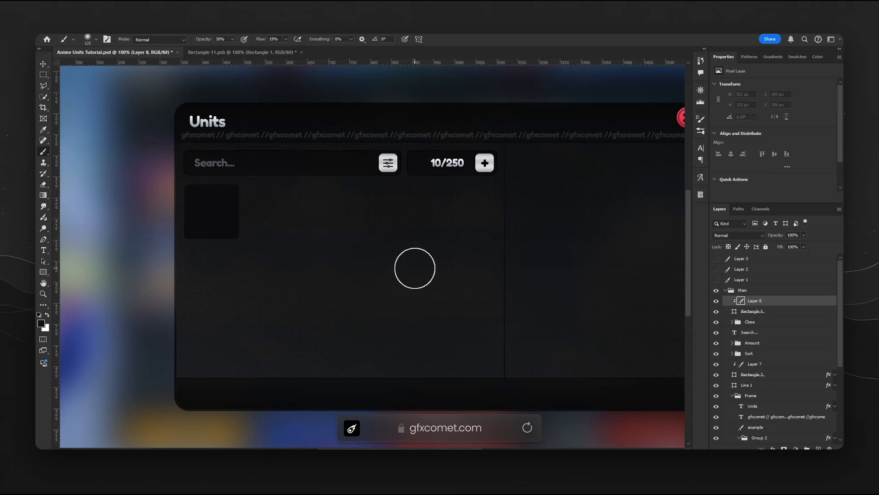
left_click(819, 57)
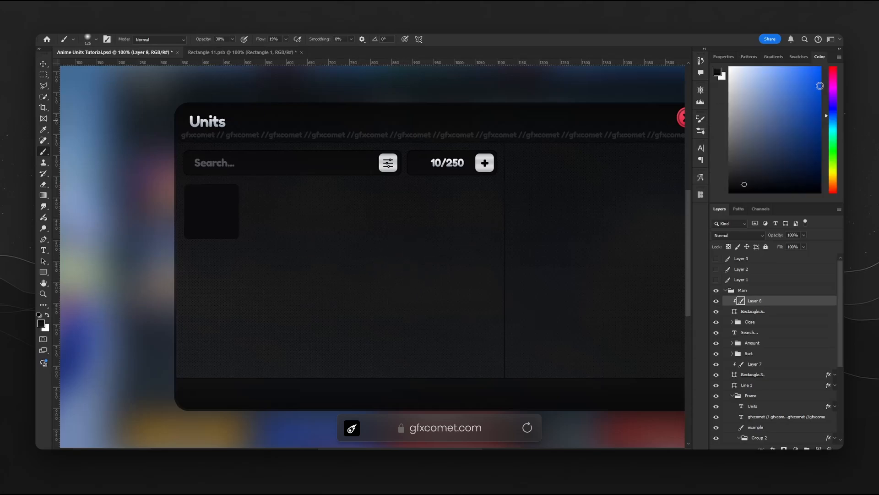
left_click(834, 97)
left_click(800, 76)
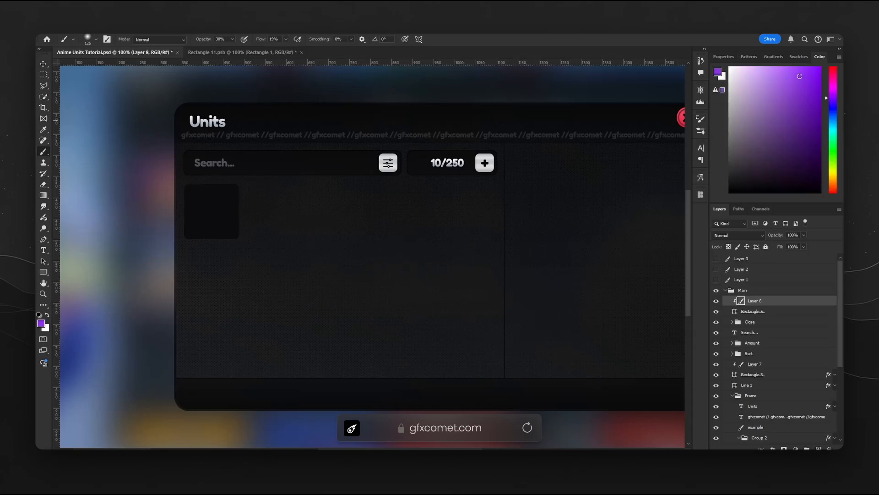
left_click(833, 100)
key("bracketright")
key("bracketright")
key("bracketright")
key("bracketright")
key("bracketright")
left_click(212, 244)
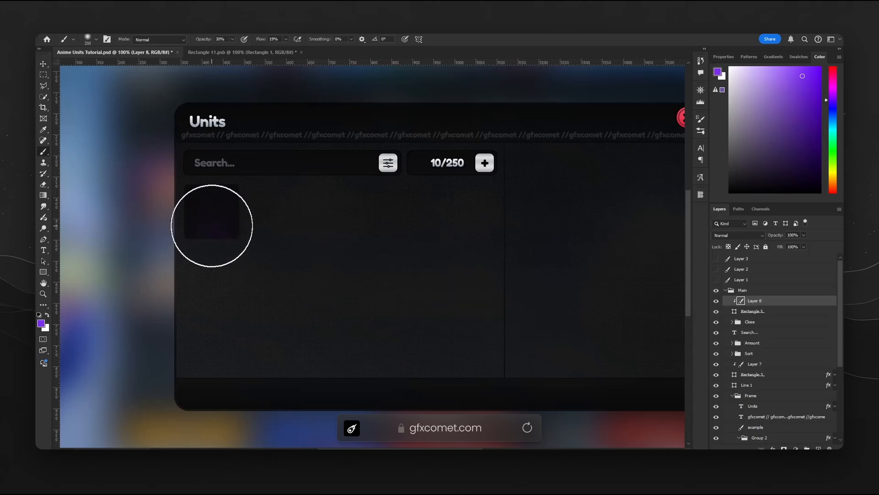
key("bracketleft")
key("bracketleft")
key("bracketleft")
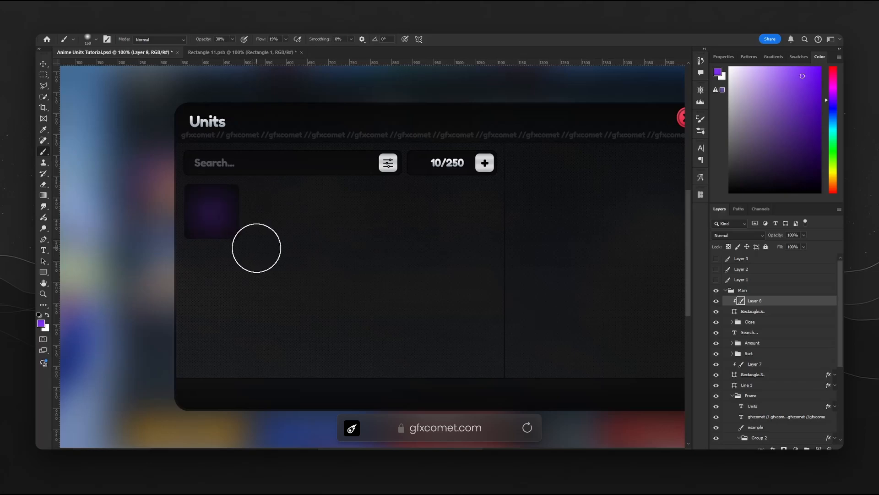
key("bracketright")
key("bracketright")
key("bracketright")
key("bracketright")
key("bracketright")
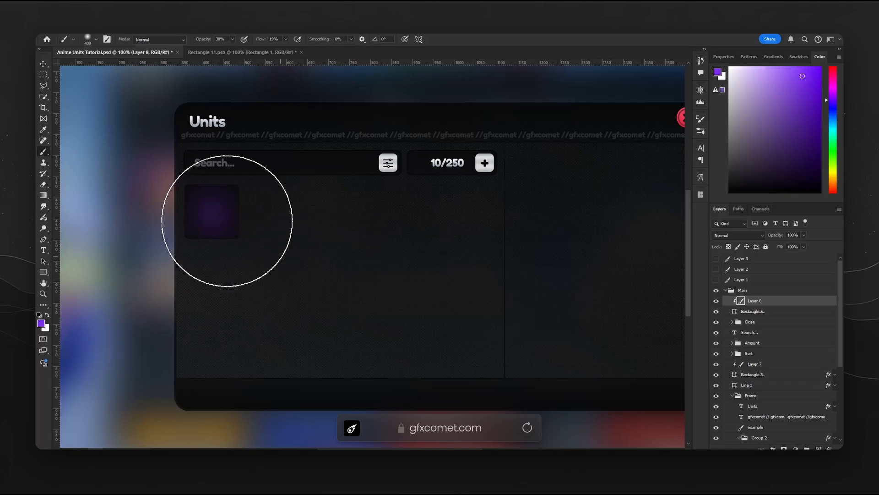
key("v")
key("ctrl+s")
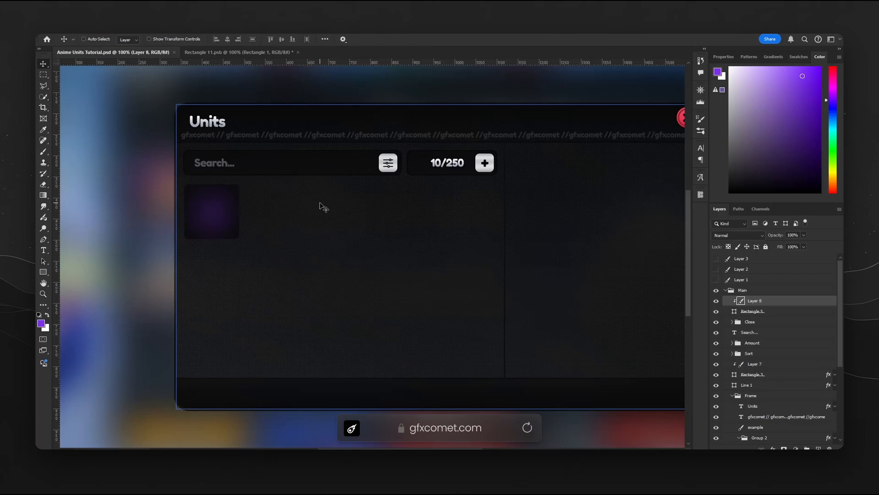
Duplicate the square shape above the glow layer, with no fill and a white stroke.
left_click_drag(757, 313, 755, 301)
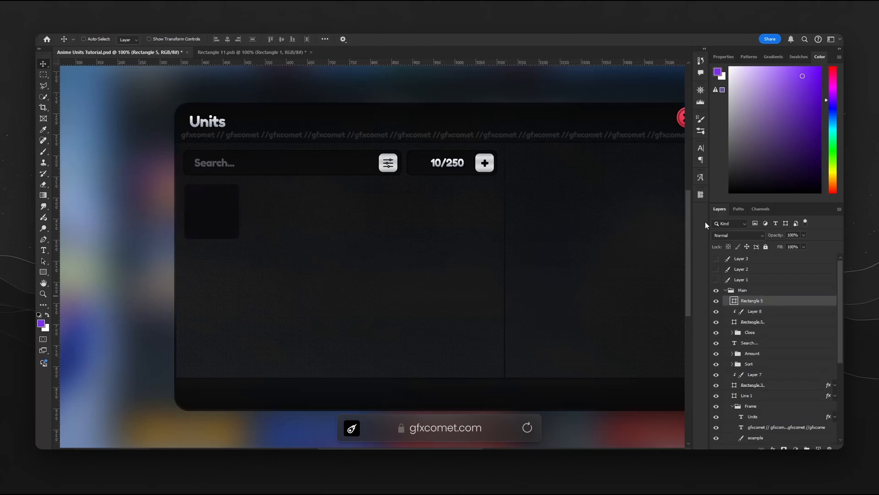
left_click(723, 58)
left_click(740, 146)
left_click(723, 161)
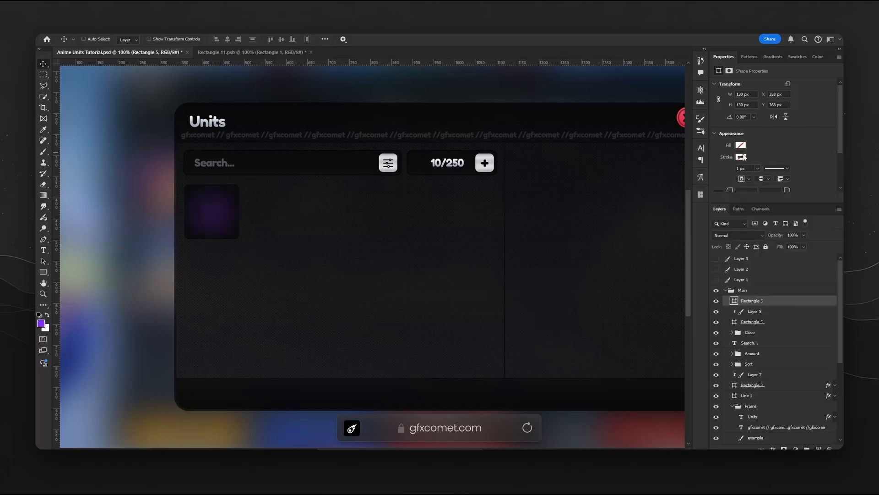
left_click(742, 157)
left_click(780, 201)
key("Return")
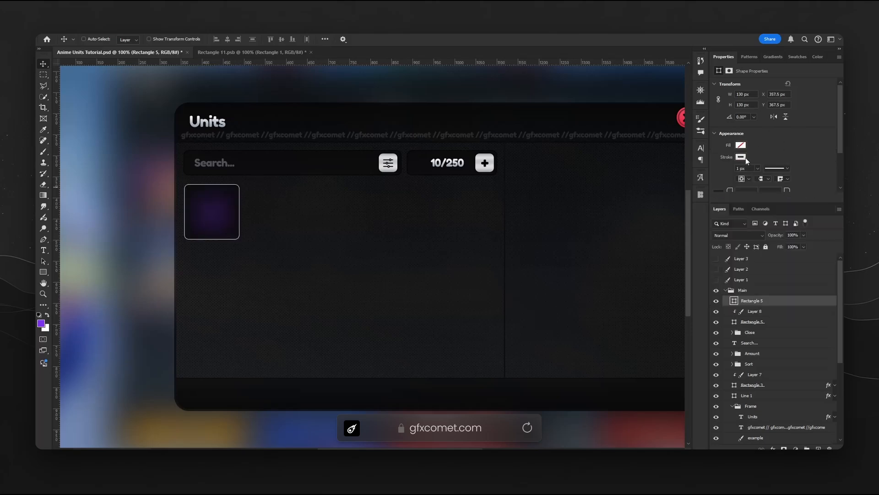
Set the outline's stroke width to 3 px and scale the outline down about its center to about 114 px.
key("ctrl+t")
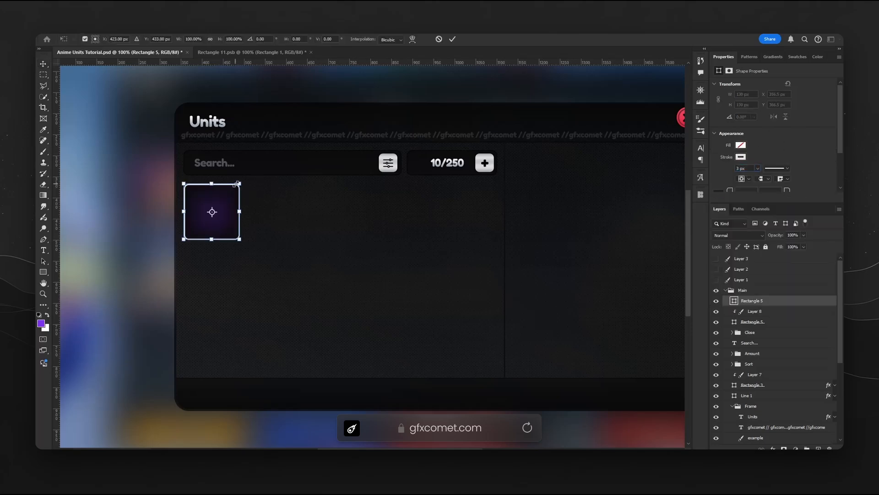
left_click_drag(239, 184, 235, 186)
key("Return")
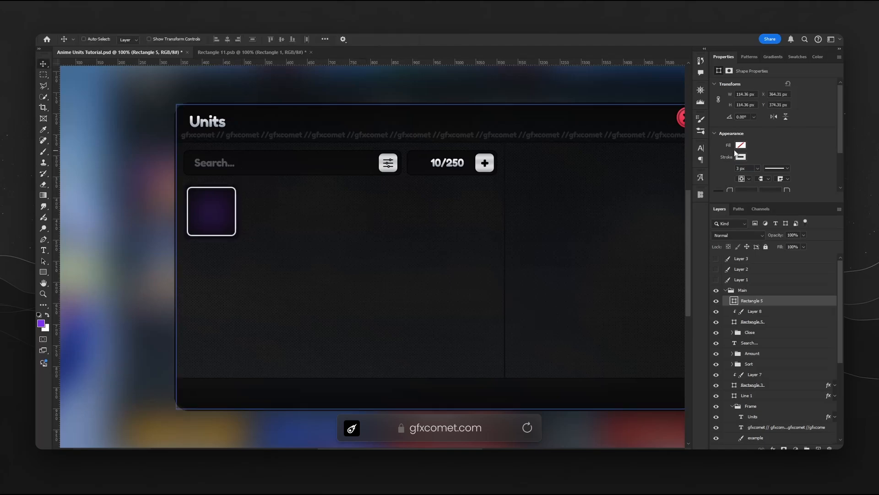
Set all corner radii of the outline square to 7 px and nudge it down 1 px.
scroll(742, 174, "down", 2)
left_click(735, 177)
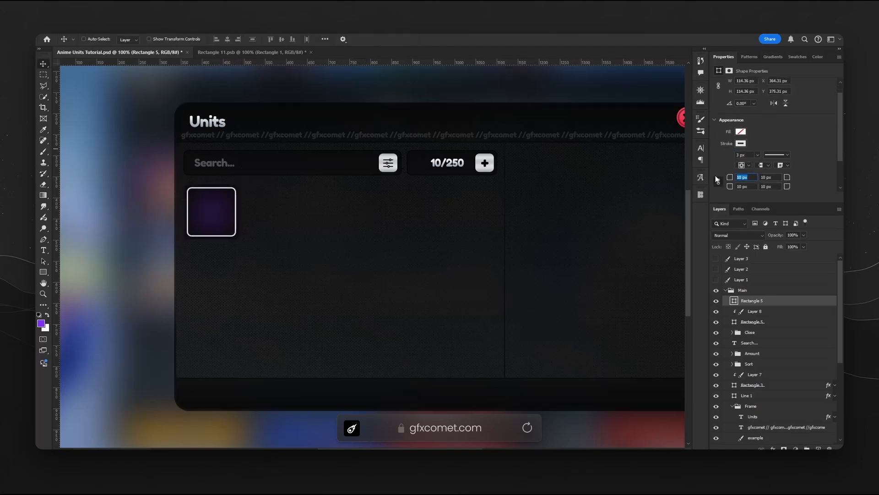
type("7")
left_click(718, 179)
key("Down")
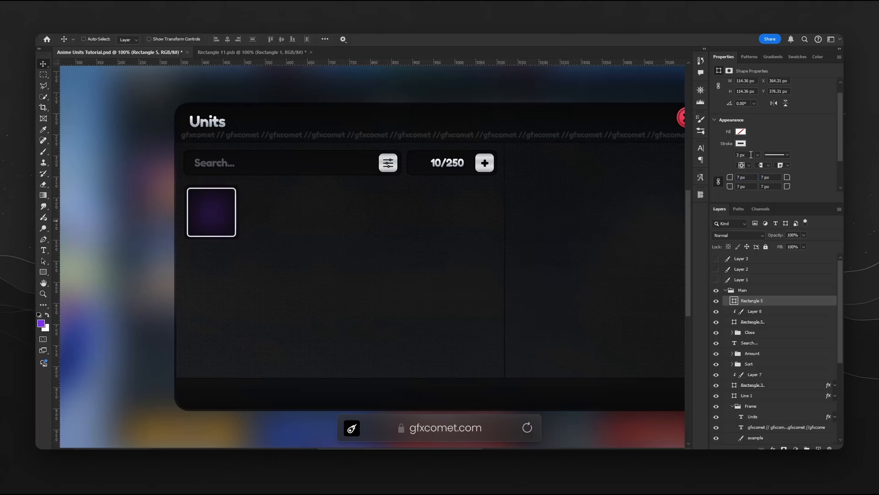
Add a Gradient Overlay to the outline square and set the gradient's start stop to a deep violet.
double_click(784, 304)
left_click(554, 279)
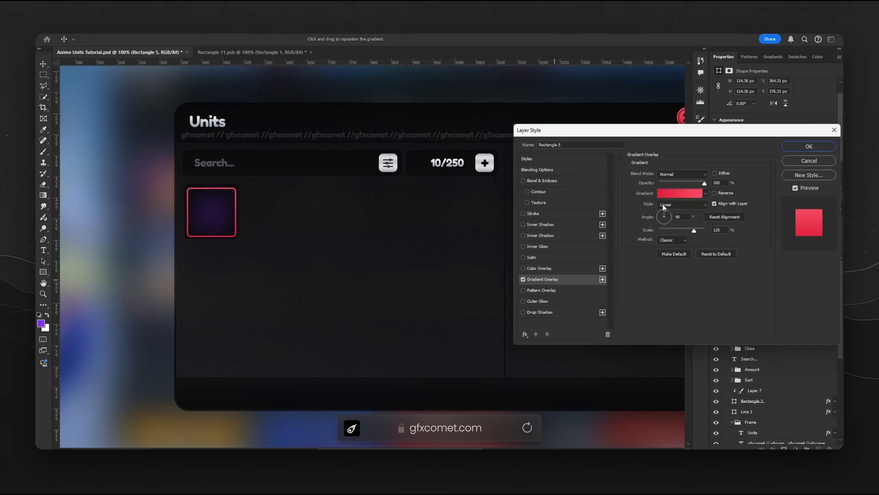
left_click(679, 194)
double_click(590, 327)
left_click(226, 208)
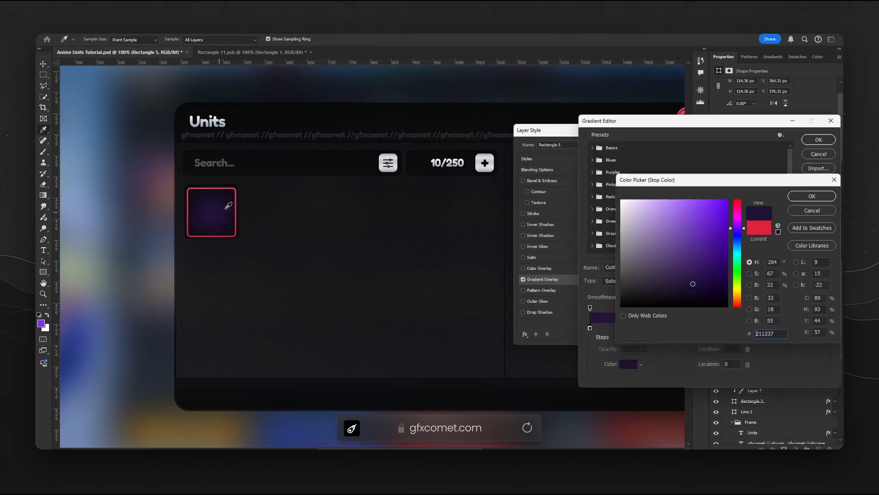
left_click(715, 223)
left_click(810, 196)
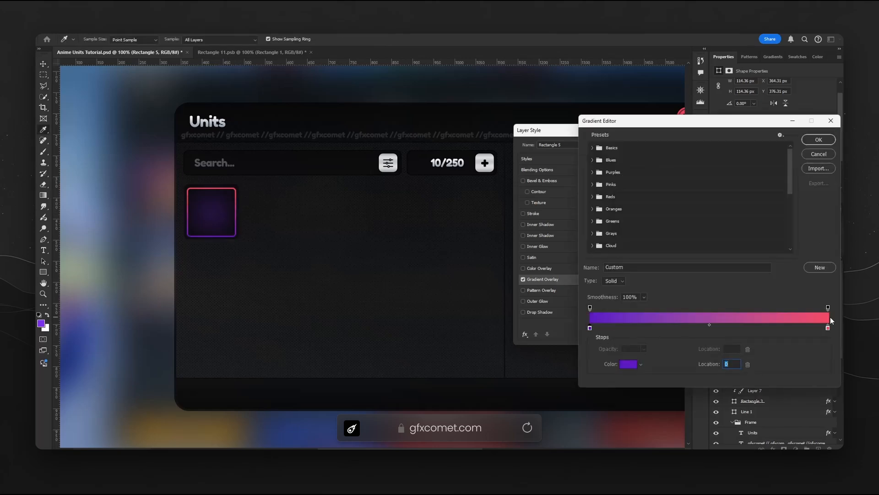
Set the gradient's end stop to #b74af5 and the overlay's angle to 32°.
double_click(828, 328)
left_click_drag(738, 205, 738, 224)
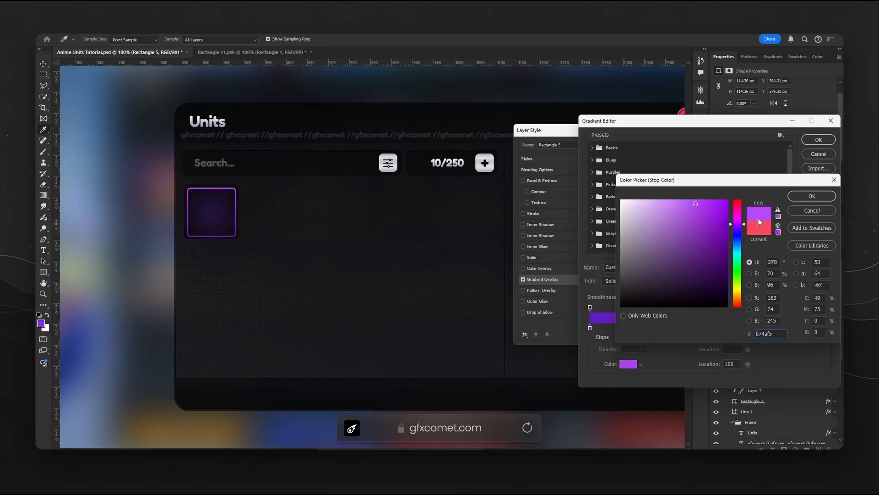
left_click(823, 197)
left_click(819, 140)
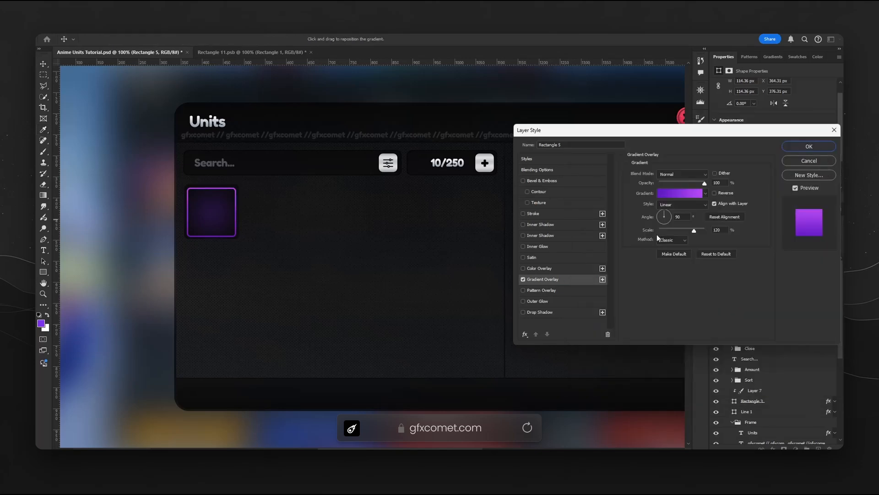
left_click(668, 216)
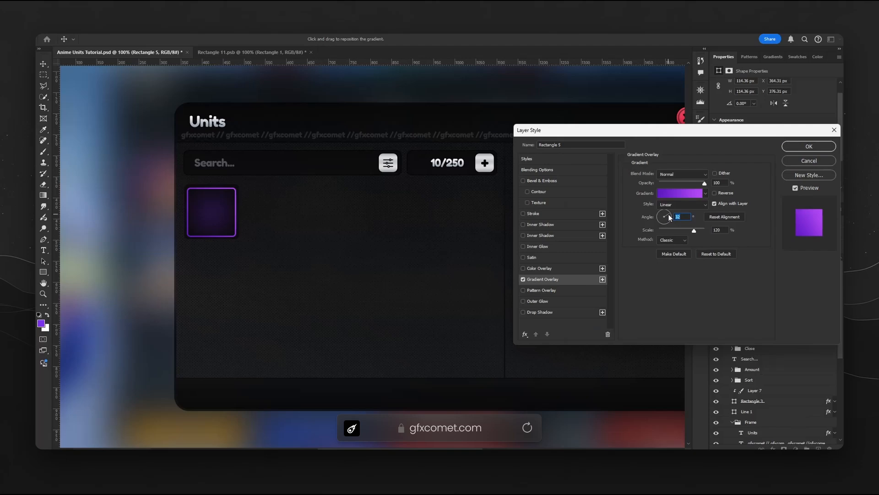
Place a light purple color stop just past the gradient's midpoint, keeping a matching stop at location 100.
left_click(689, 193)
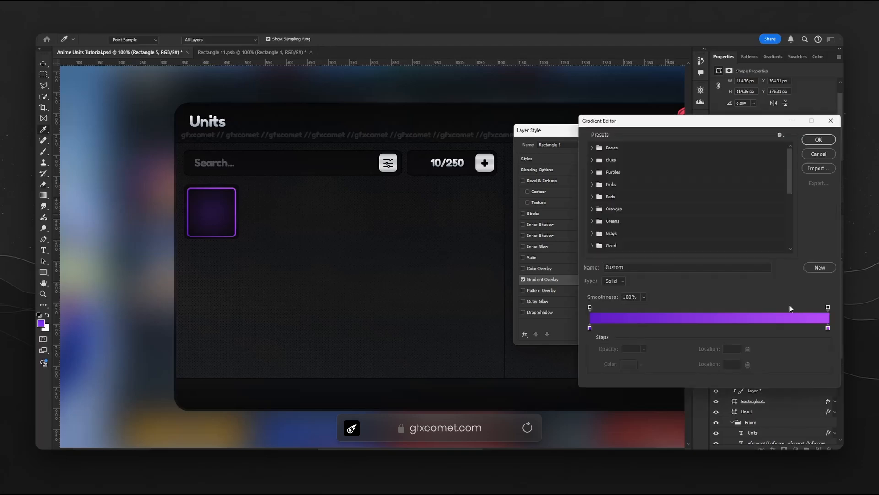
left_click_drag(828, 327, 675, 327)
left_click_drag(812, 328, 828, 328)
left_click_drag(675, 327, 731, 328)
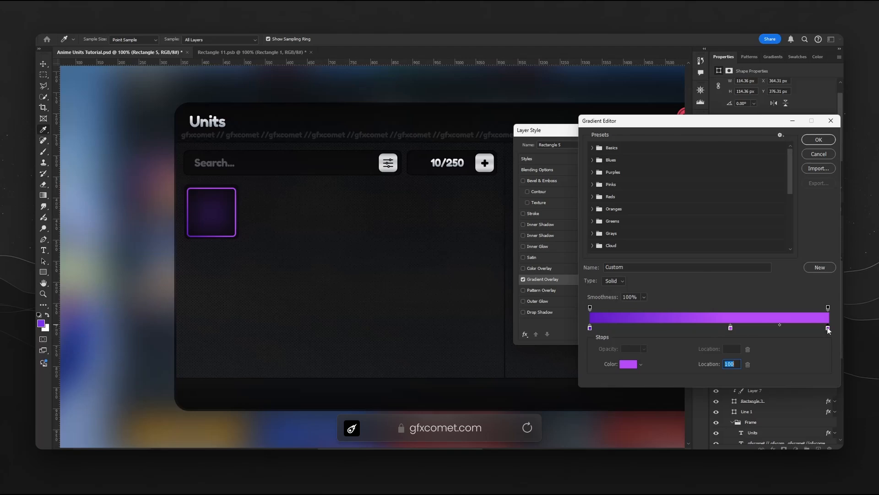
Set the gradient's end stop at location 100 to #9119d6 and apply the overlay to the outline.
double_click(828, 328)
left_click_drag(713, 215, 716, 219)
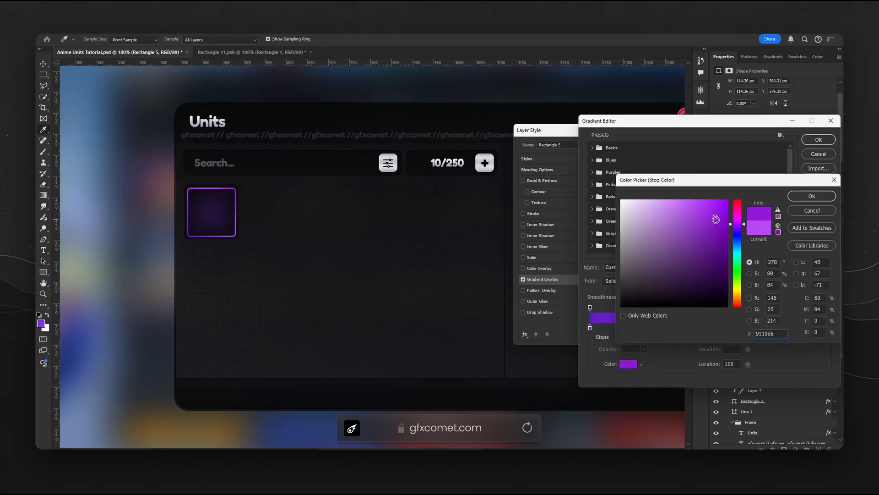
left_click(812, 197)
left_click(818, 139)
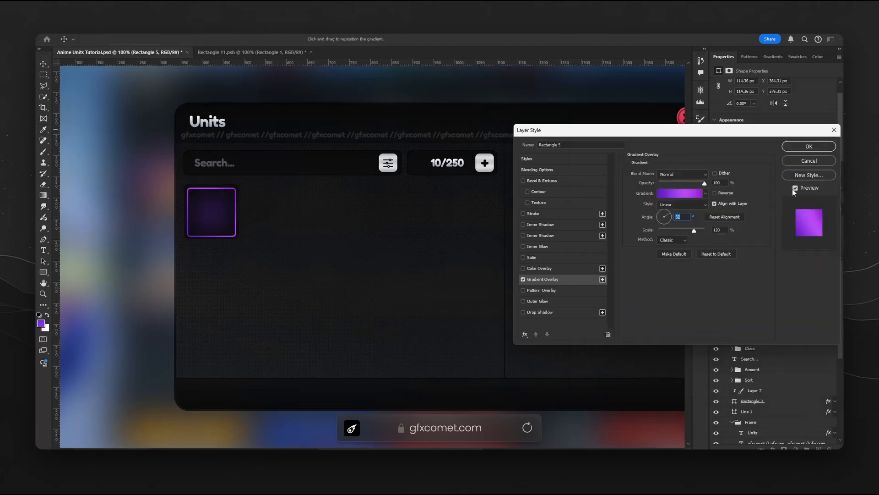
left_click(806, 145)
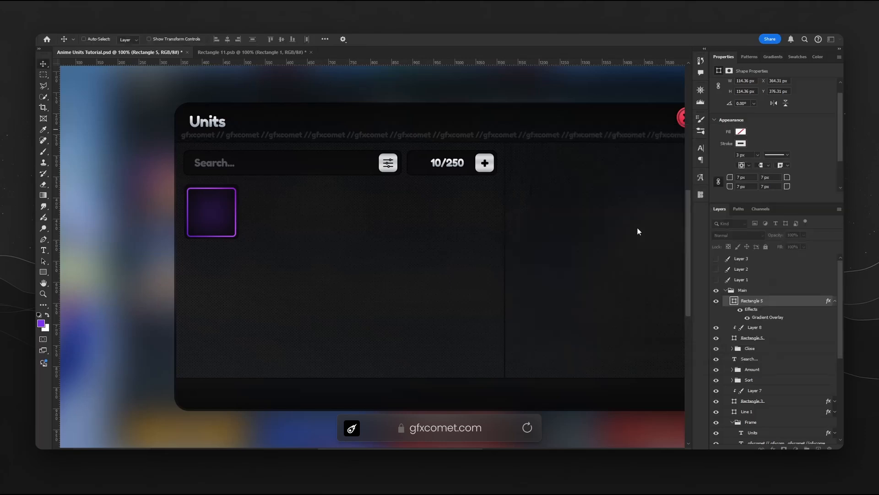
Add a 3 px black outside Stroke at 65% opacity to the base square beneath the glow, and save the document.
left_click(836, 300)
left_click(778, 324)
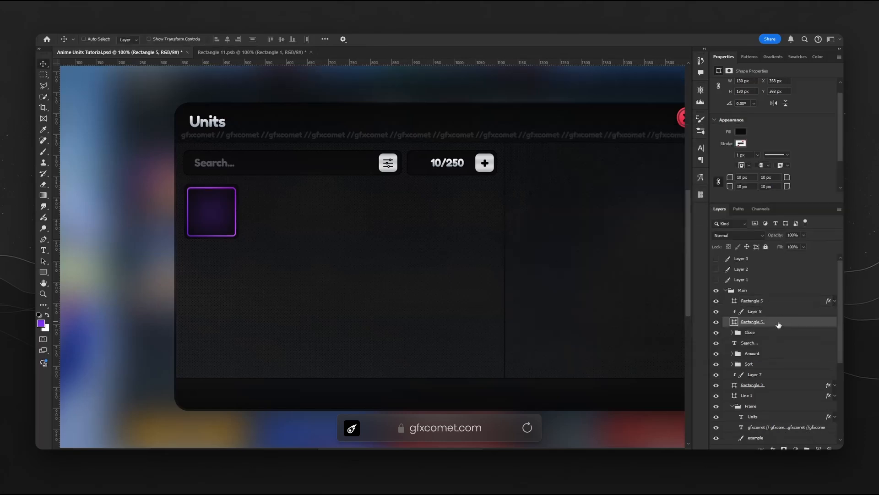
double_click(779, 325)
left_click(541, 214)
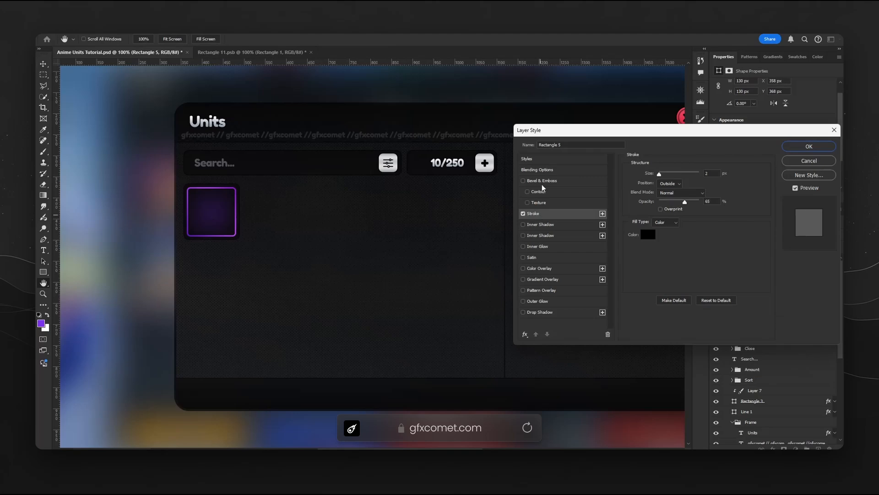
left_click_drag(716, 173, 671, 172)
type("3")
key("Return")
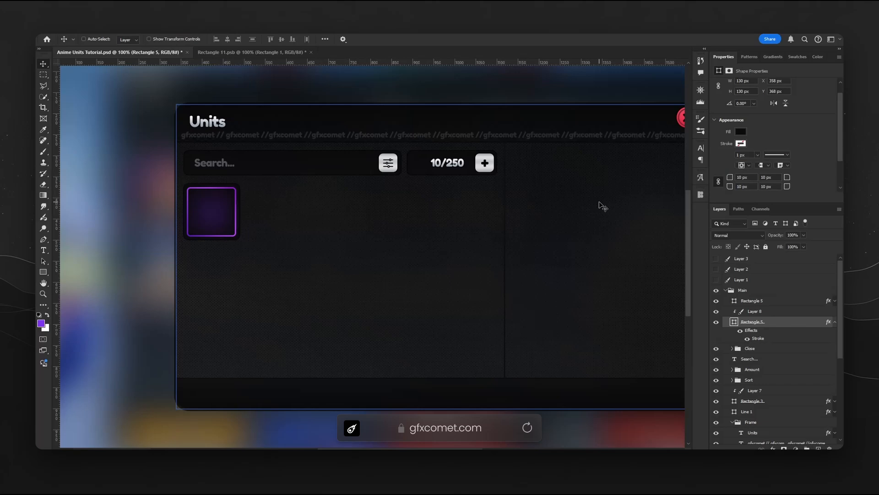
key("ctrl+s")
Scale the purple outline square up about its center to about 119 px so it sits closer to the base square's edges.
key("ctrl+plus")
key("ctrl+plus")
key("ctrl+plus")
left_click_drag(192, 151, 498, 265)
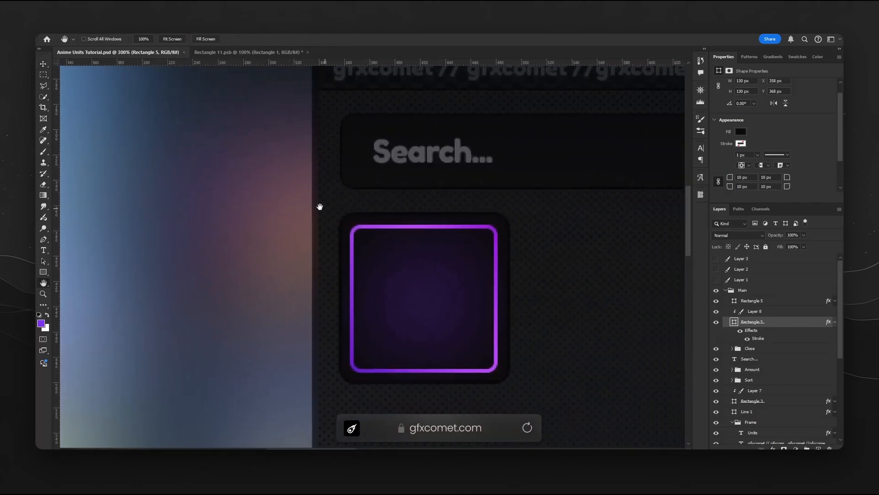
left_click_drag(320, 207, 303, 202)
left_click(782, 304)
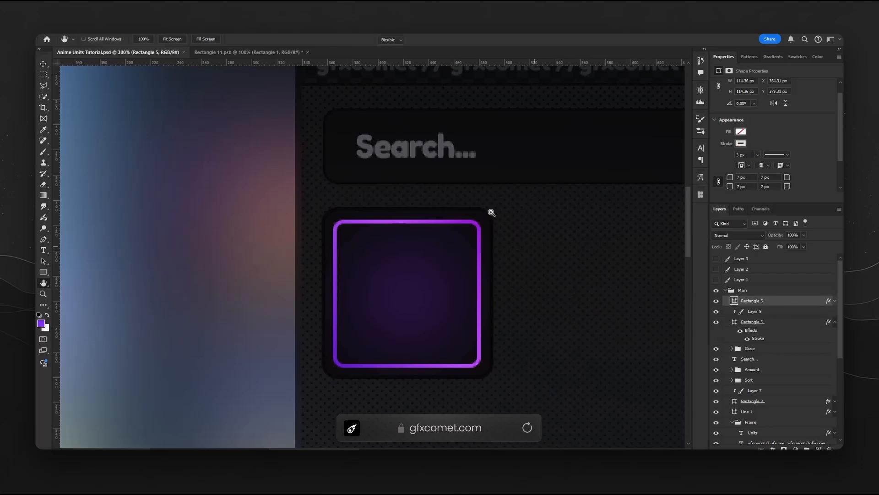
key("ctrl+t")
left_click_drag(481, 220, 486, 218)
key("Return")
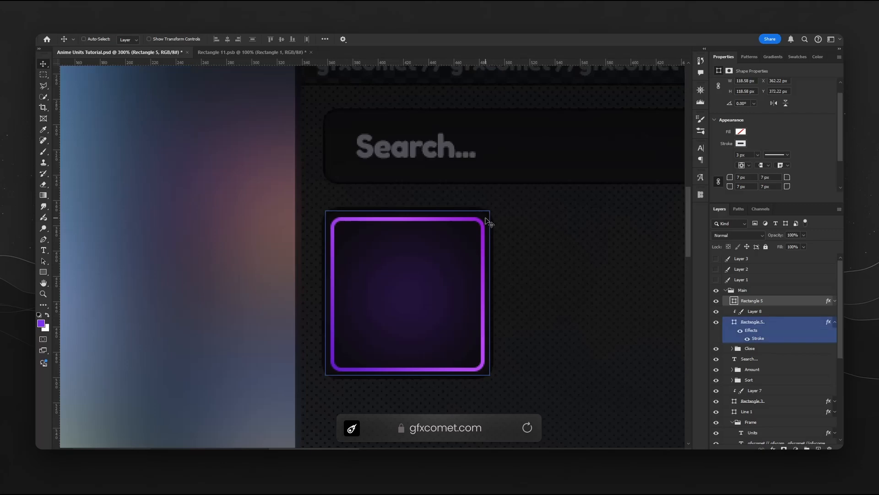
Save the document and collapse the layer effects lists of the unit slot's outline and base square.
key("ctrl+minus")
key("ctrl+minus")
key("ctrl+minus")
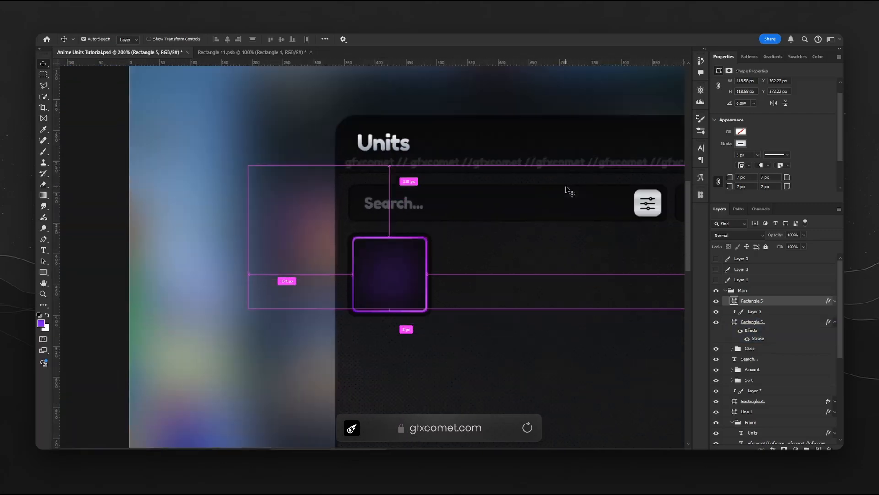
key("ctrl+s")
left_click_drag(534, 215, 215, 194)
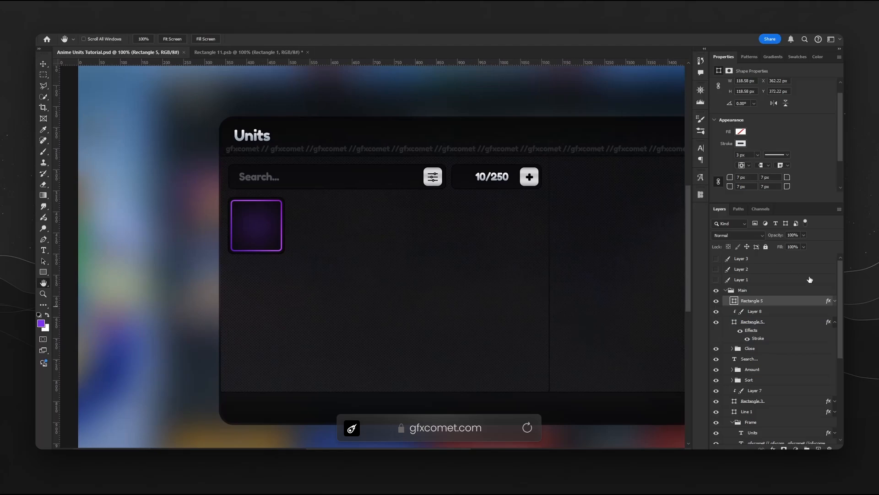
left_click(835, 300)
left_click(835, 301)
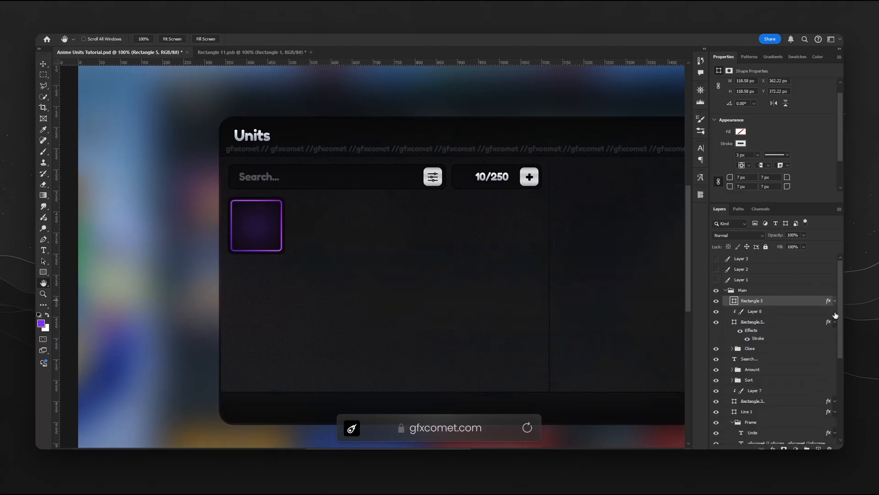
left_click(835, 313)
left_click(835, 322)
key("v")
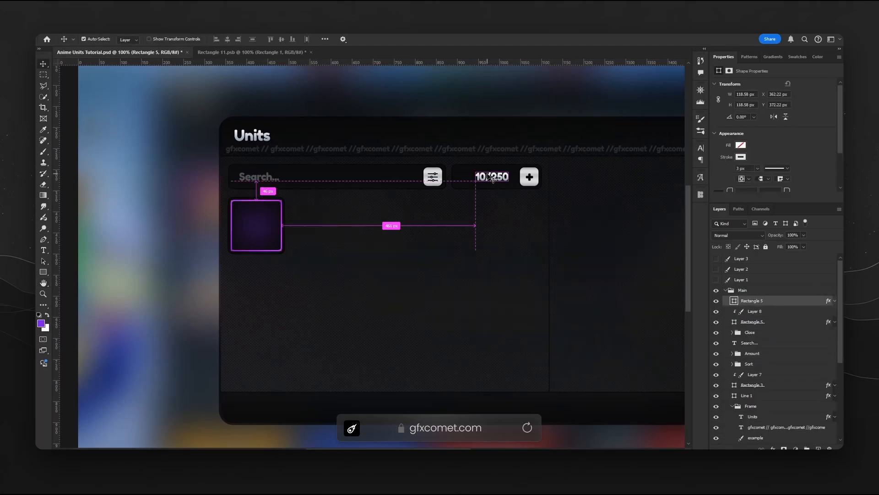
Duplicate the 10/250 text into the purple unit slot and change the copy to "Lvl 2".
left_click(492, 177, "ctrl")
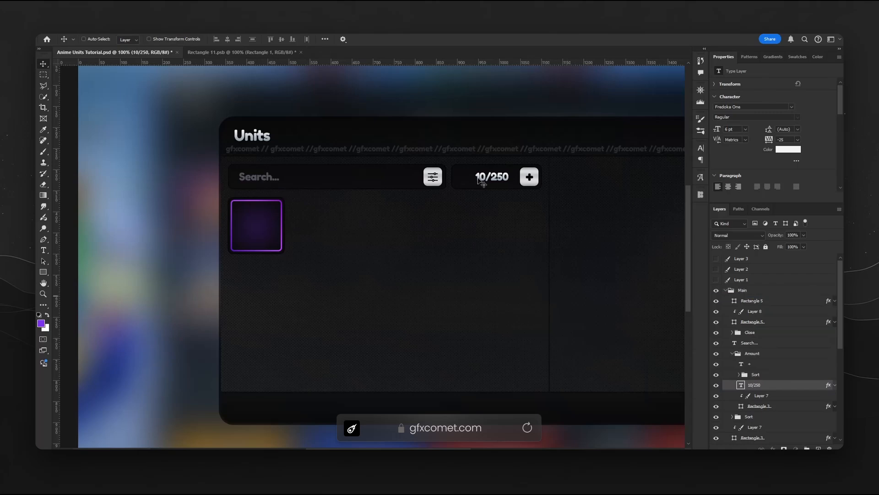
left_click_drag(499, 190, 264, 229)
key("t")
left_click(261, 216)
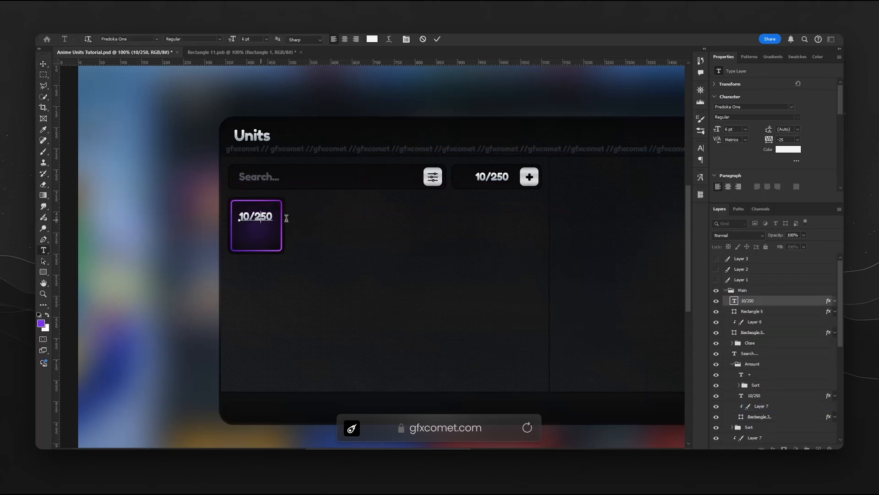
key("ctrl+a")
type("Lvl 2")
key("ctrl+a")
key("Return")
Scale the level text down slightly and position it in the slot's upper-left corner.
left_click(39, 64)
mouse_move(277, 218)
left_mouse_down()
mouse_move(276, 209)
mouse_move(257, 216)
mouse_move(282, 255)
mouse_move(281, 234)
left_mouse_up()
key("ctrl+t")
key("Return")
Change the text copy at the slot's bottom edge to "Roro" and center-align it.
double_click(275, 243)
type("Roro")
key("Escape")
double_click(253, 243)
left_click(345, 39)
key("ctrl+Return")
Rasterize the duplicated purple outline and apply a Gaussian Blur with an 8 px radius to it.
left_click(745, 323)
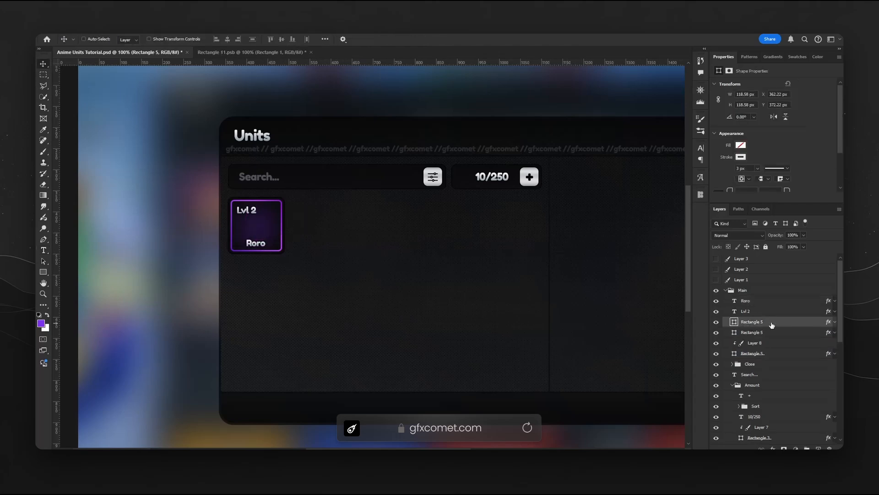
right_click(773, 326)
left_click(751, 305)
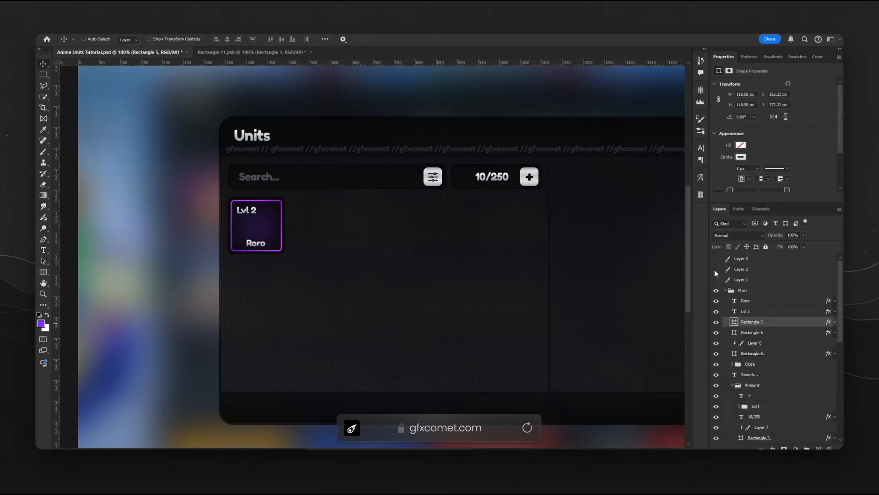
left_click(153, 33)
mouse_move(250, 133)
left_click(276, 165)
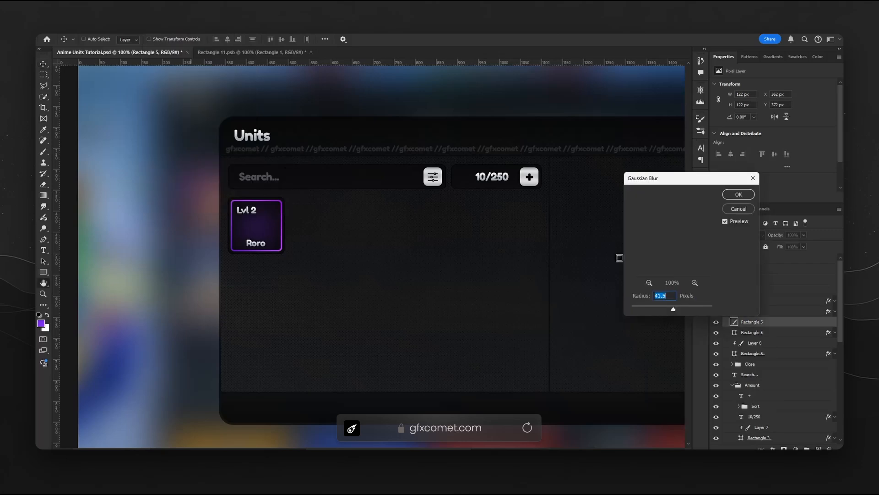
left_click_drag(644, 308, 654, 309)
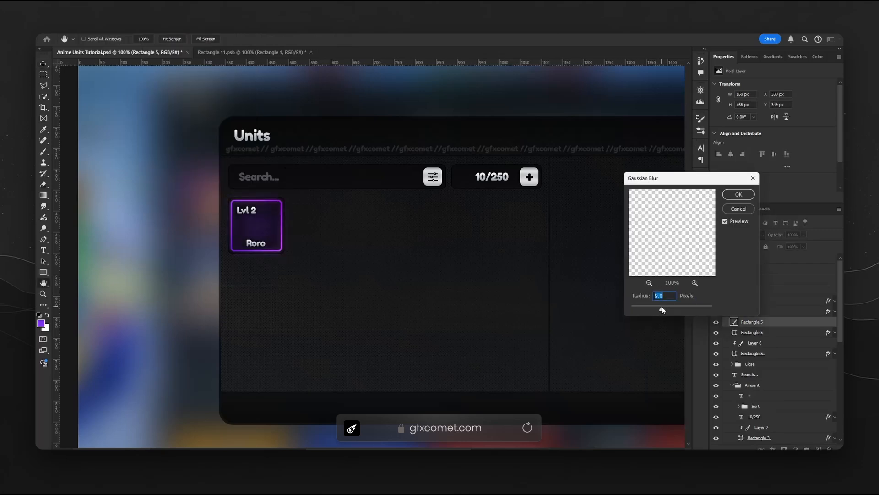
left_click_drag(662, 307, 663, 308)
type("8")
left_click(743, 197)
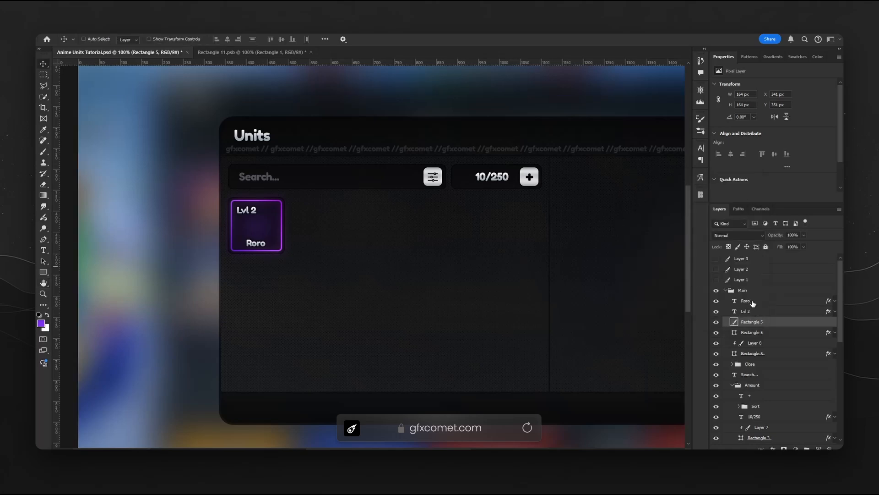
Group all layers of the unit slot, from the Roro text down to the base square, and name the group "Item".
left_click(752, 302)
left_click(749, 355, "shift")
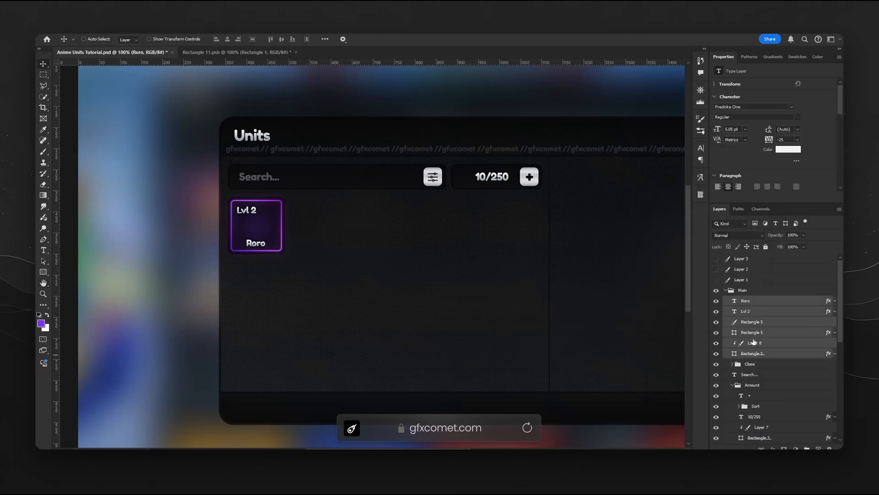
key("ctrl+g")
double_click(755, 303)
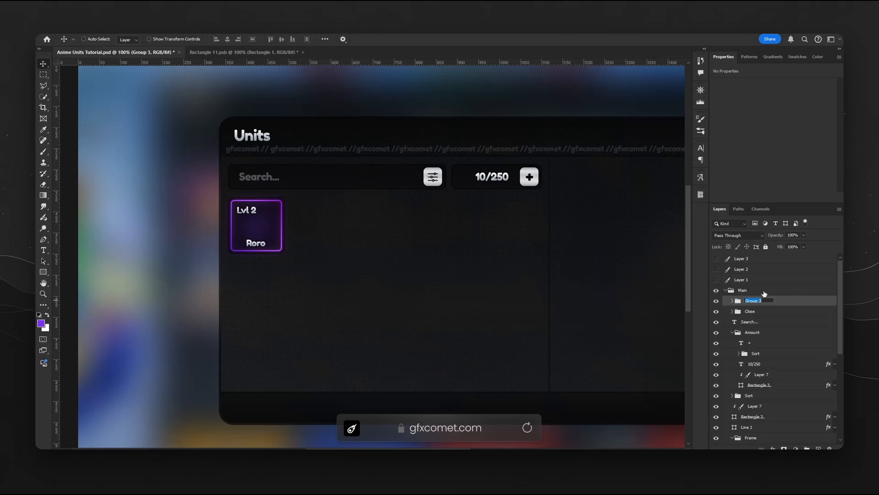
type("Item")
key("Return")
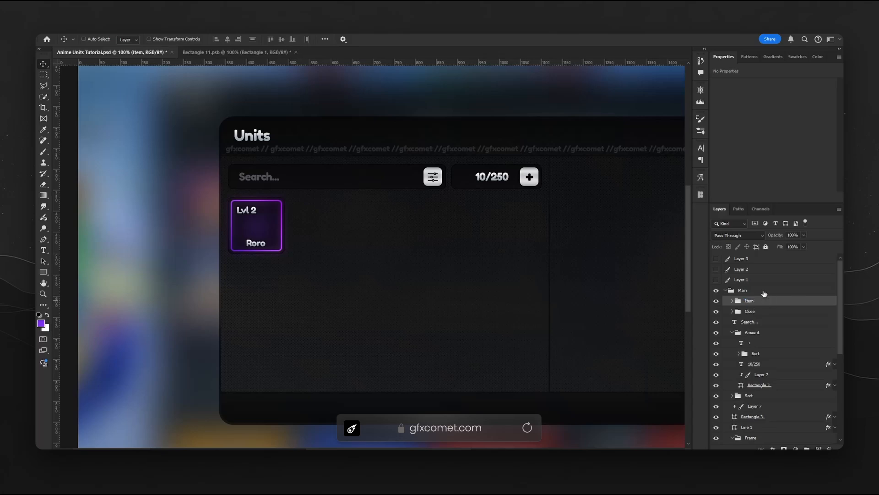
Duplicate the slot to the right, group the copy's non-text layers and convert that group to a smart object.
left_click_drag(330, 210, 392, 211)
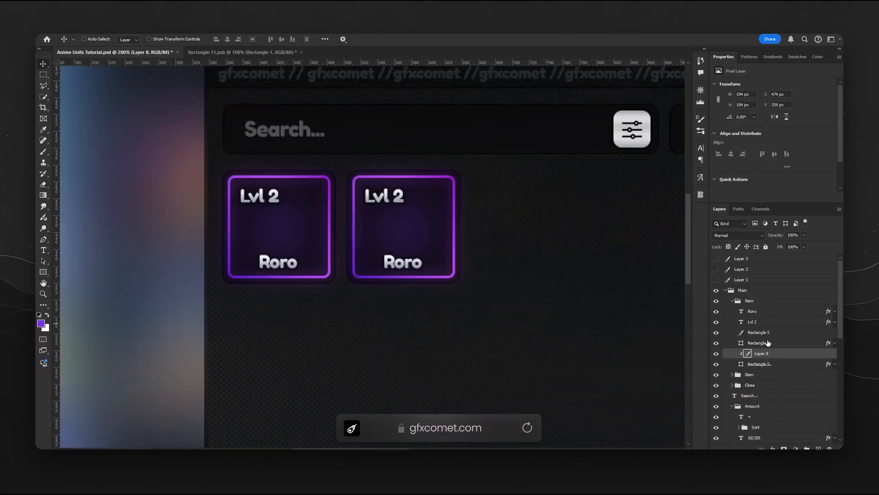
left_click(768, 332, "shift")
key("ctrl+g")
left_click(717, 332)
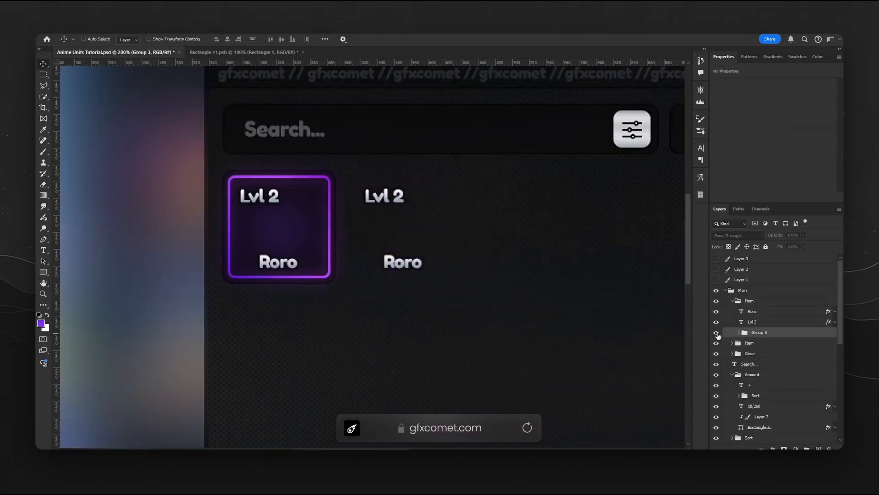
left_click(716, 332)
right_click(747, 333)
left_click(778, 167)
Shift the duplicated slot's hue from purple to blue with Hue/Saturation.
key("ctrl+u")
left_click_drag(546, 198, 524, 198)
key("Return")
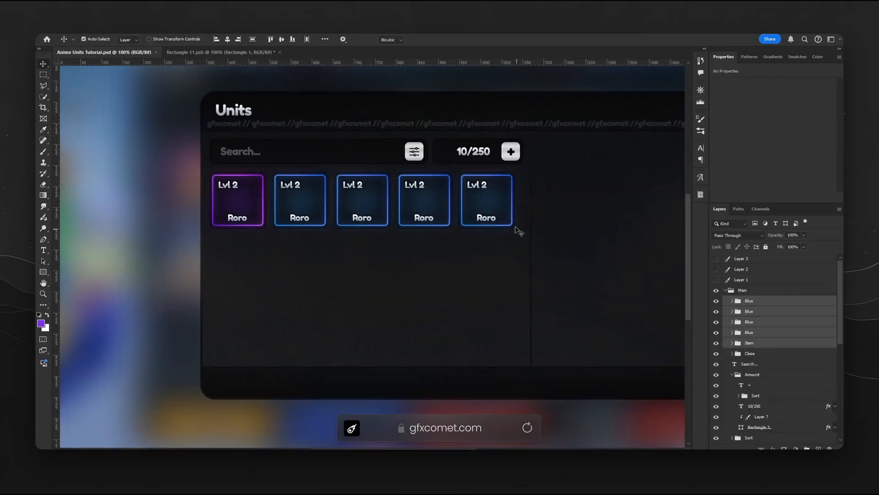
Draw a vertical scrollbar rectangle about 12 by 155 px beside the slot row and fill it with #1c1c1f.
key("ctrl+shift+alt+n")
left_click(43, 272)
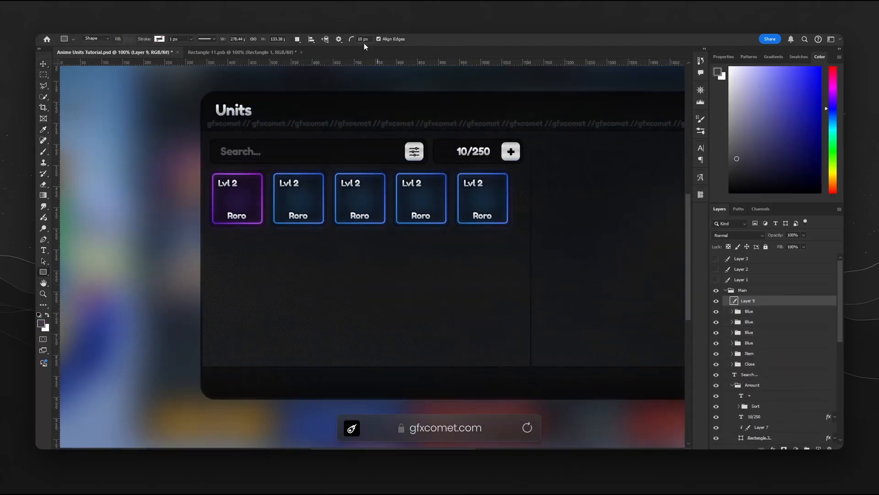
left_click_drag(517, 170, 522, 236)
key("v")
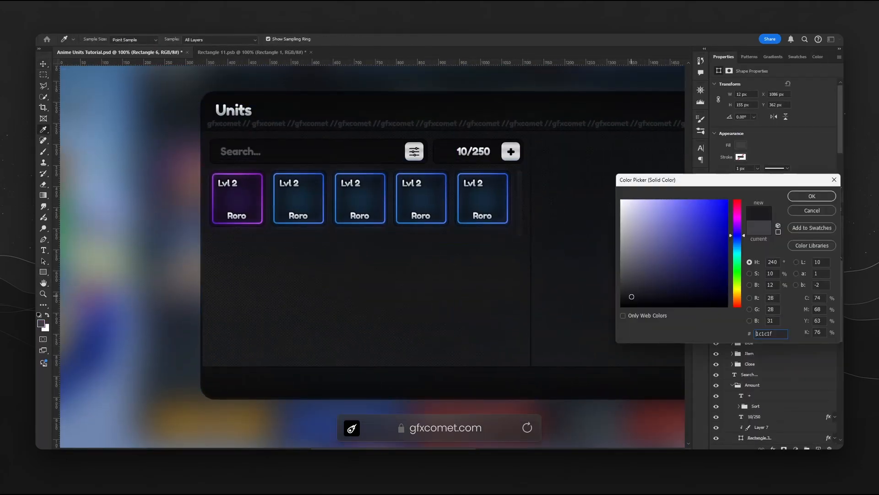
key("Return")
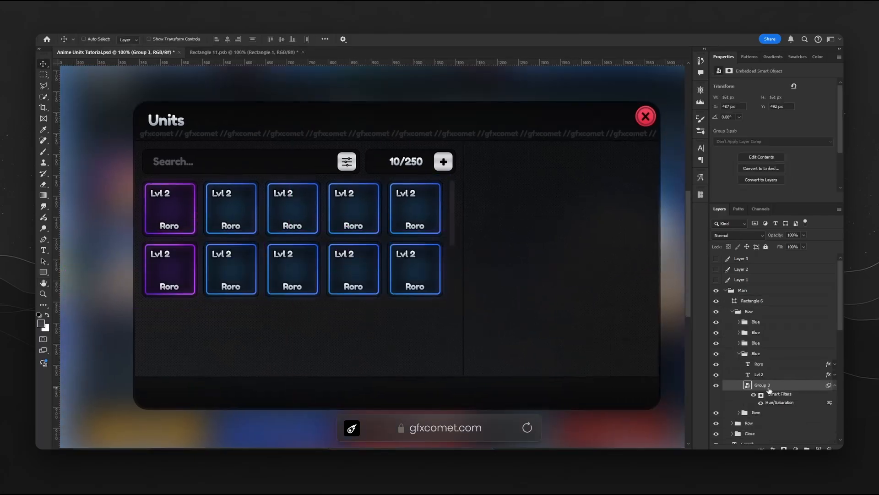
Place a blue slot copy first in the second row and shift its hue to green with Hue/Saturation.
mouse_move(184, 281)
left_mouse_down()
mouse_move(194, 281)
mouse_move(186, 282)
left_mouse_up()
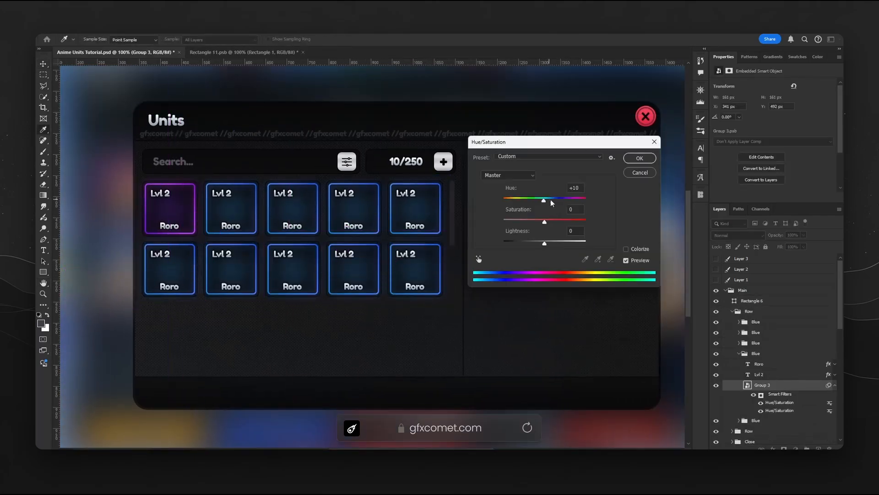
left_click_drag(545, 196, 513, 197)
left_click(639, 159)
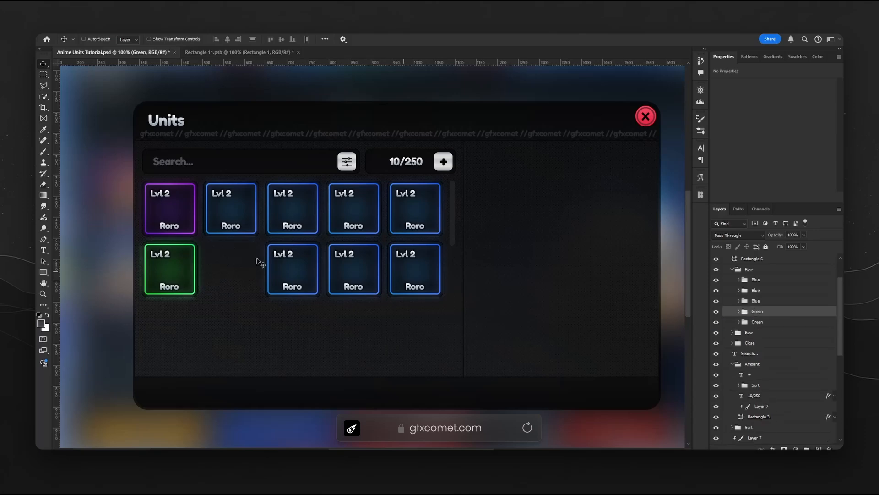
Copy the green slots across the second row and set the last slot's saturation to -100.
key("ctrl+s")
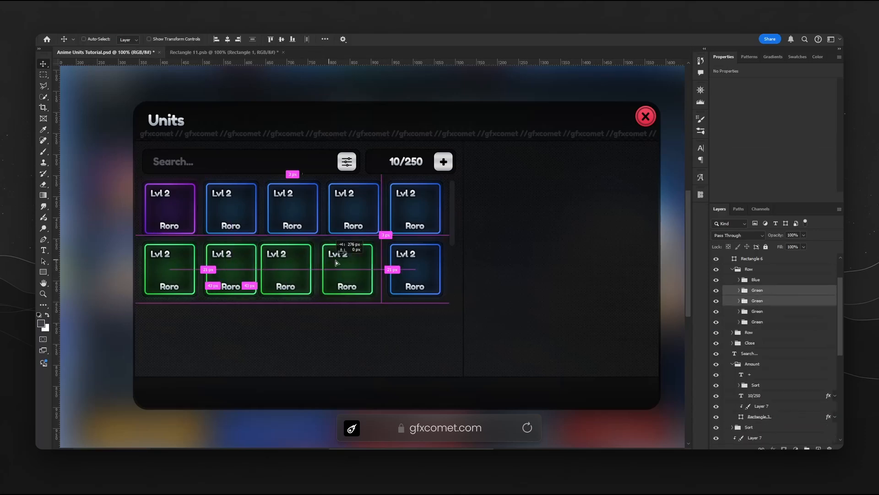
left_click_drag(350, 255, 353, 257)
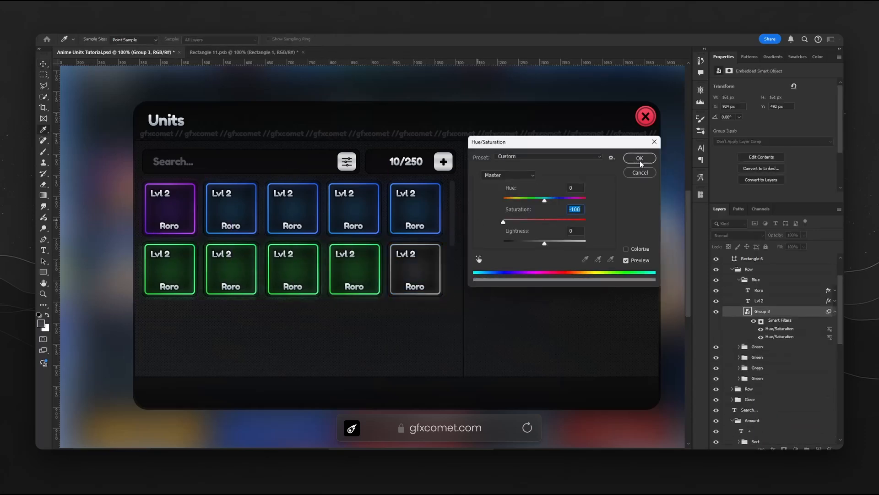
left_click(640, 159)
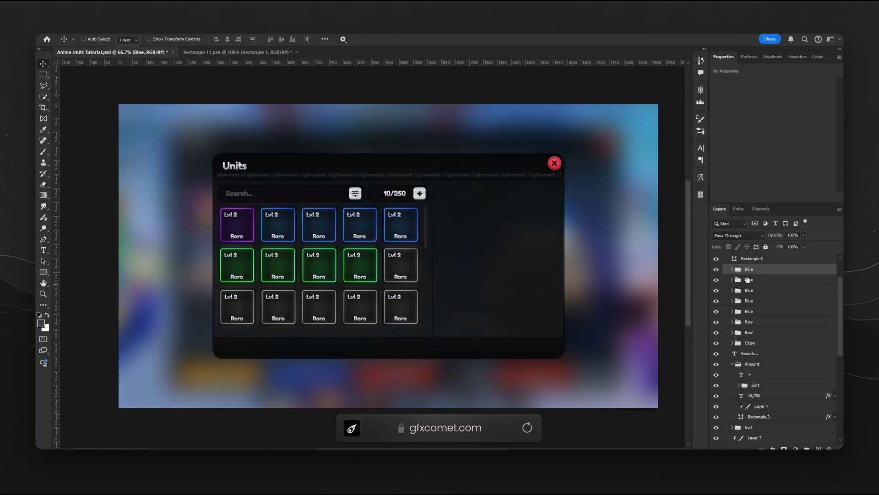
Group the scrollbar rectangle with all the slot rows and name the group "Grid".
scroll(764, 304, "up", 1)
left_click(743, 290)
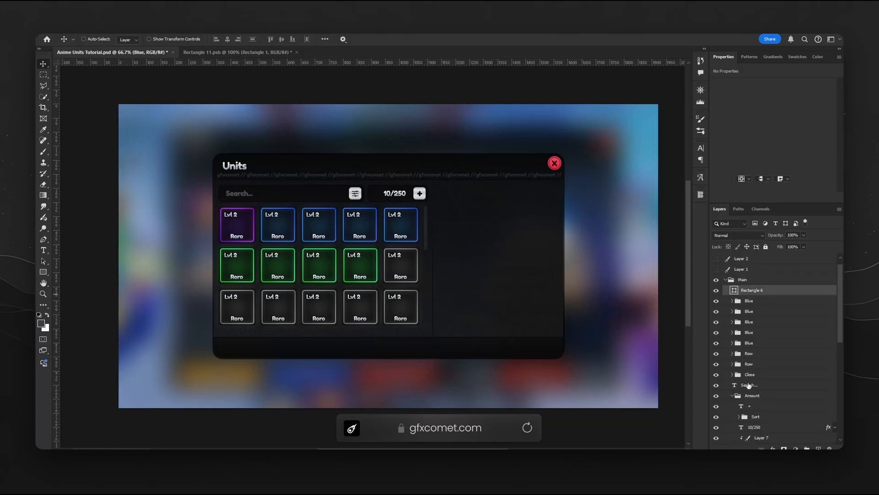
left_click(732, 396)
left_click(767, 366, "shift")
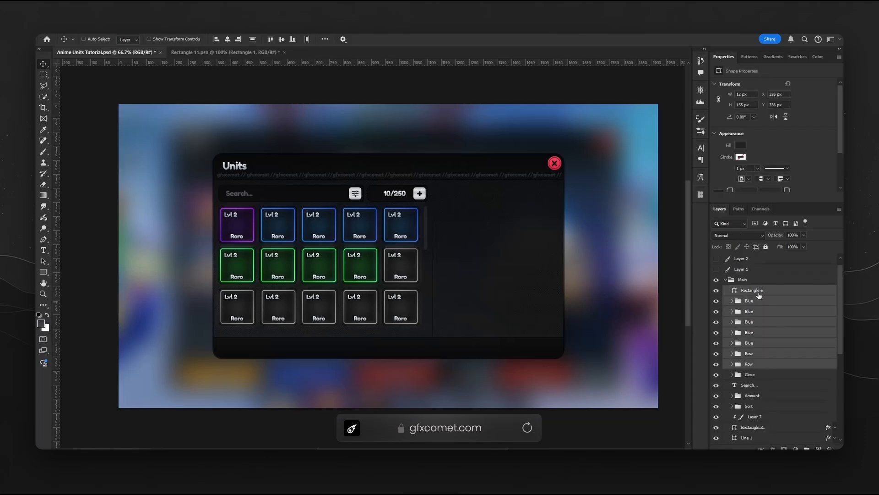
key("ctrl+g")
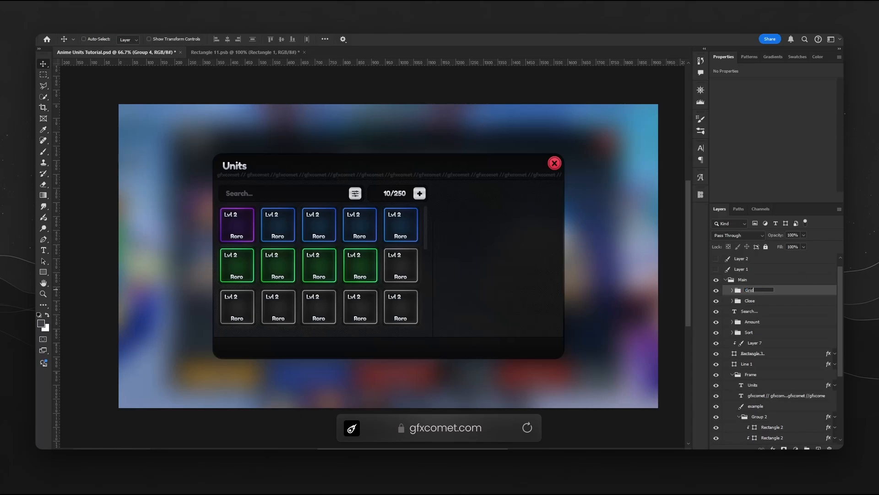
type("Grid")
key("Return")
Scale the Grid group down slightly about its center so it leaves more margin below the search bar.
key("ctrl+t")
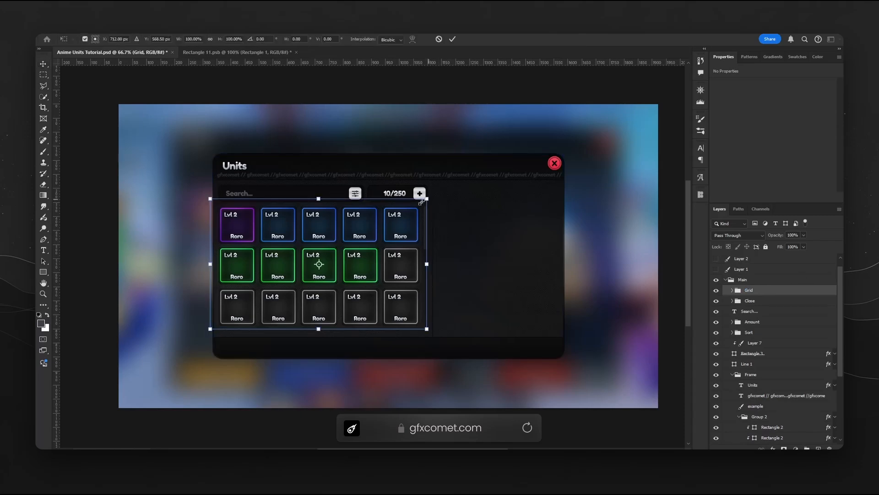
left_click_drag(421, 202, 423, 225)
key("Return")
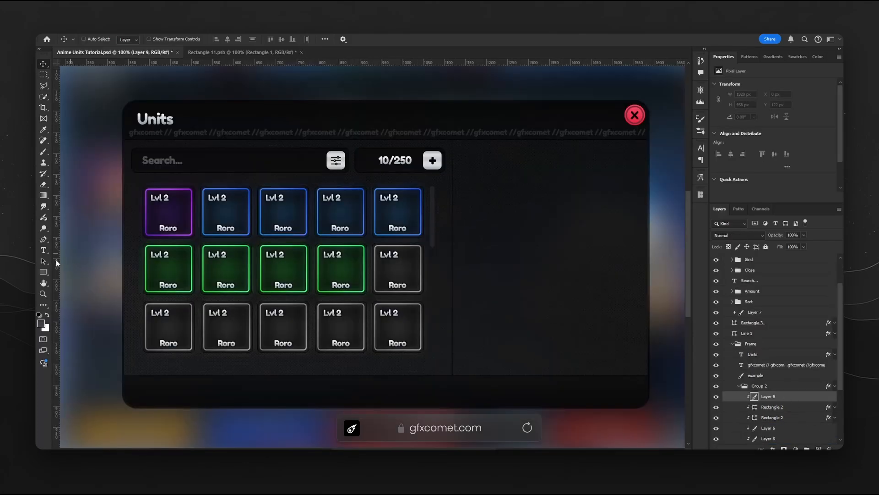
Draw a black rectangle about 1295 by 102 px across the full panel width behind the search row.
left_click(43, 272)
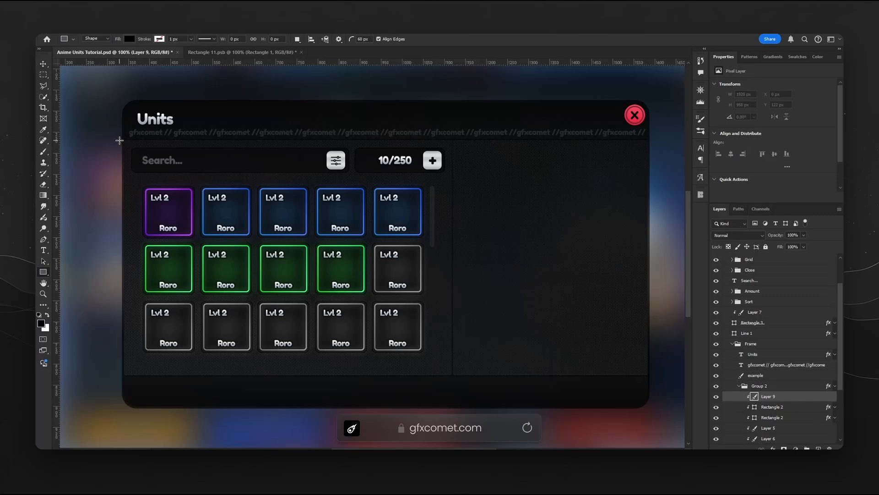
left_click_drag(115, 139, 659, 180)
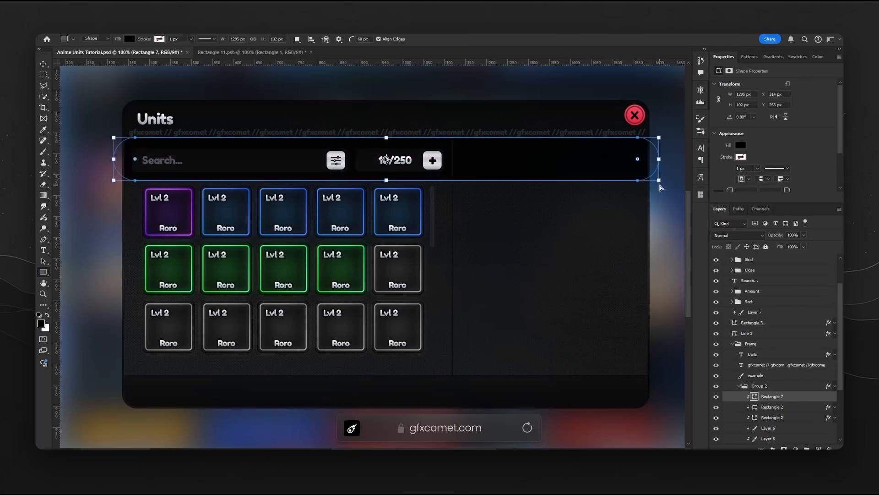
key("v")
Set the black rectangle's corner radii to 0 px and move its layer beneath both Rectangle 2 layers.
scroll(758, 142, "down", 2)
left_click_drag(754, 163, 705, 161)
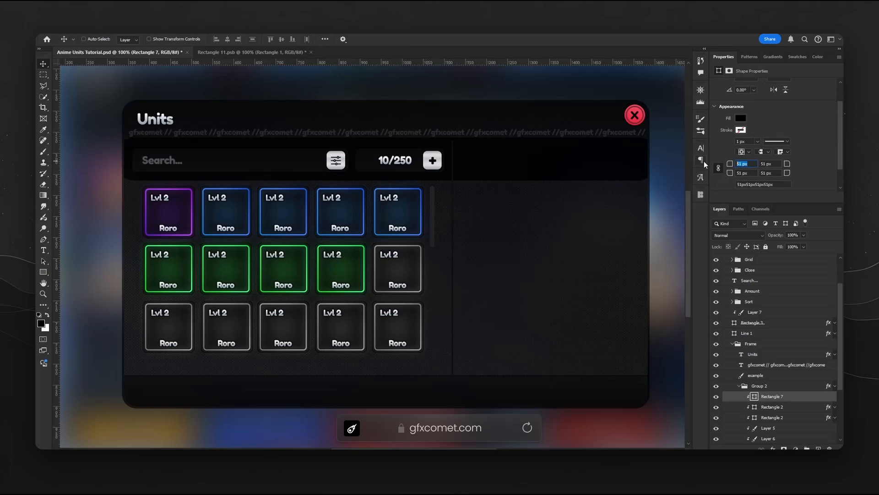
type("0")
key("Return")
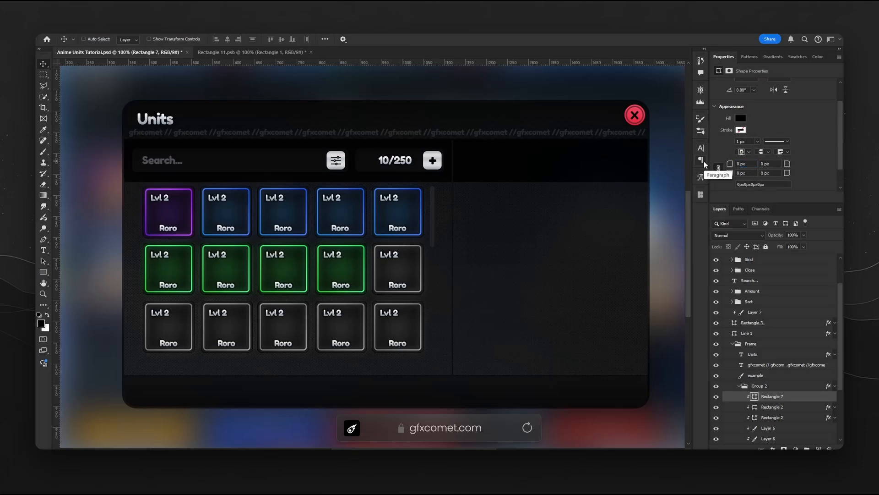
scroll(771, 352, "down", 3)
left_click_drag(778, 366, 778, 386)
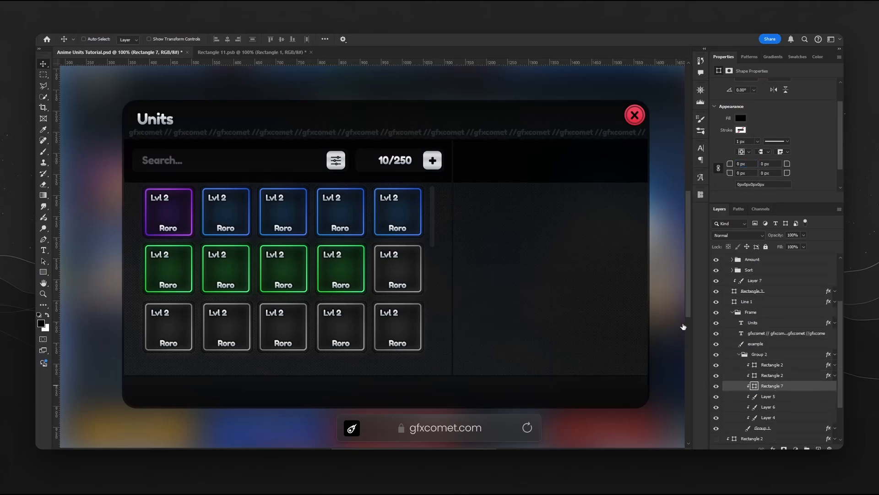
Shorten the black rectangle behind the search row to about 95 px high, set its layer opacity to 20%, and save.
left_click_drag(432, 169, 414, 179)
key("ctrl+t")
key("Return")
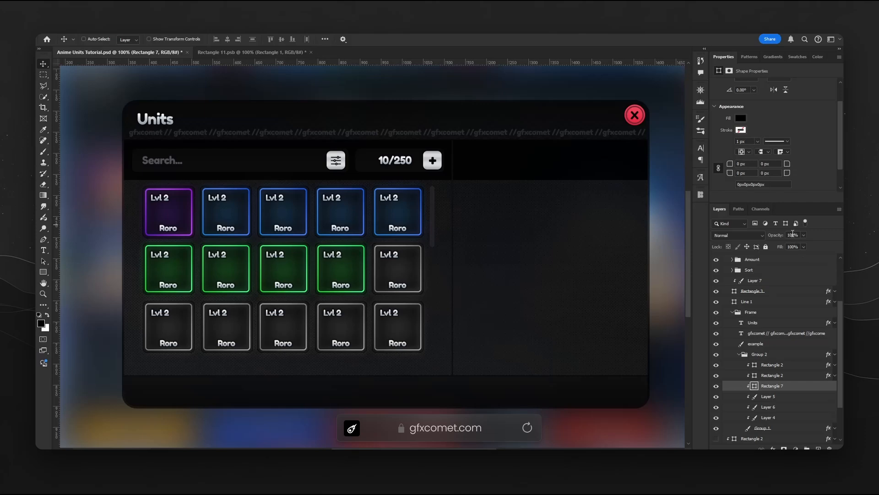
type("10")
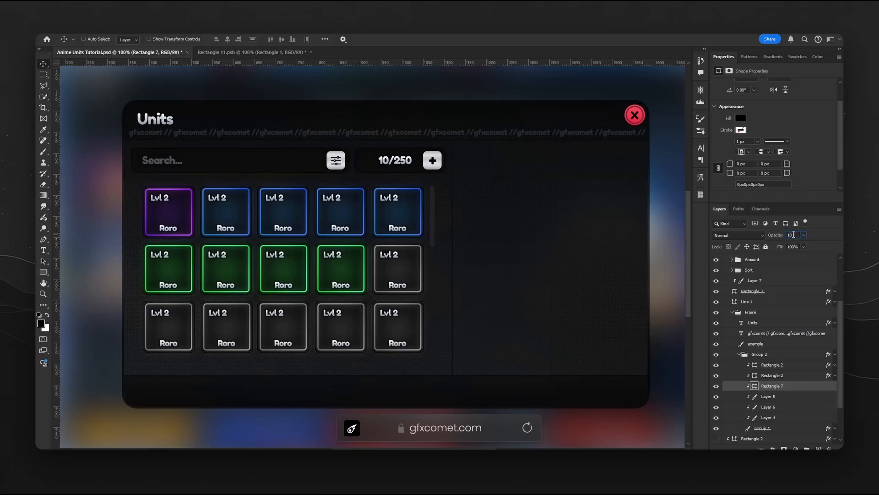
key("BackSpace")
key("BackSpace")
key("ctrl+s")
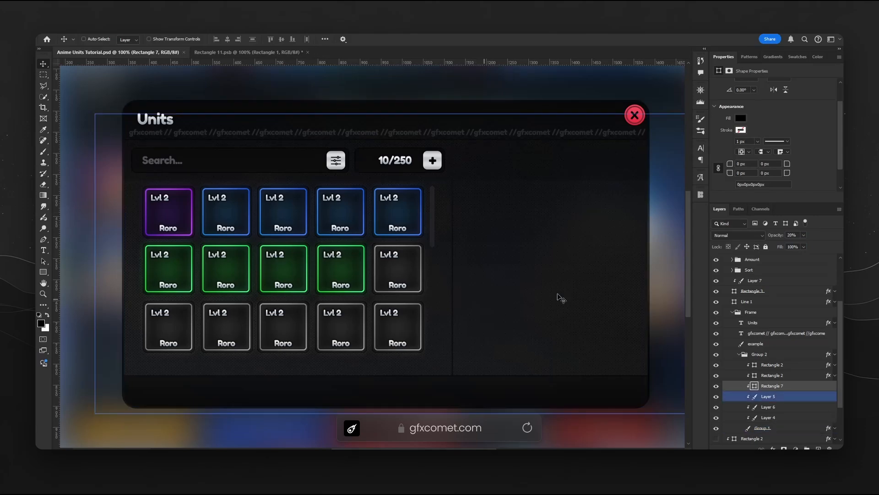
Collapse Group 2 and move the Grid group down slightly to leave more space beneath the search row.
left_click(739, 354)
scroll(742, 316, "up", 3)
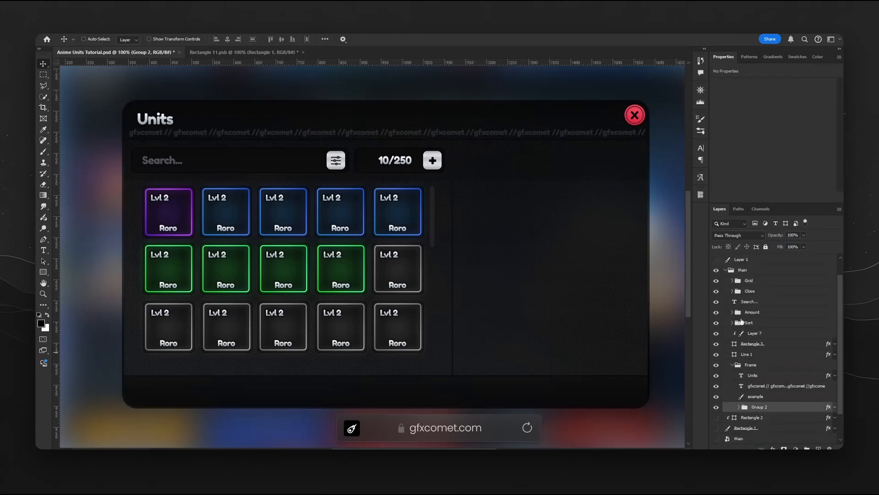
left_click(764, 302)
left_click_drag(391, 226, 391, 232)
key("Up")
key("Up")
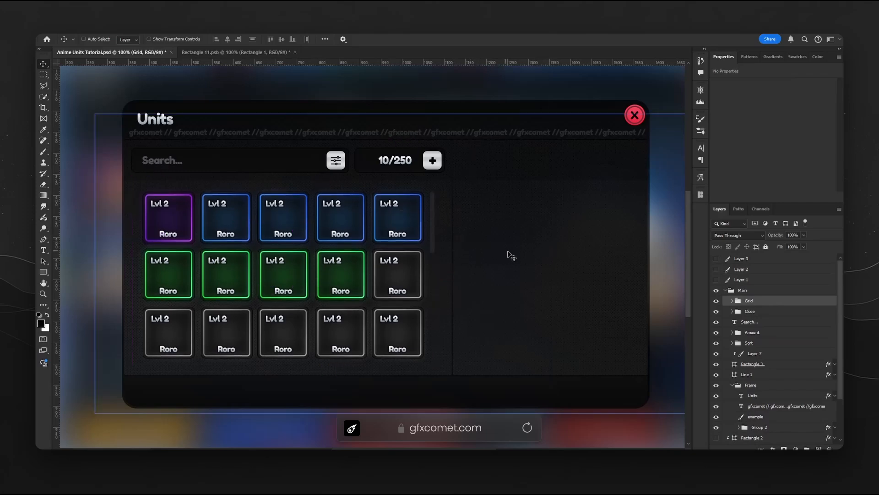
key("Up")
key("Down")
key("Down")
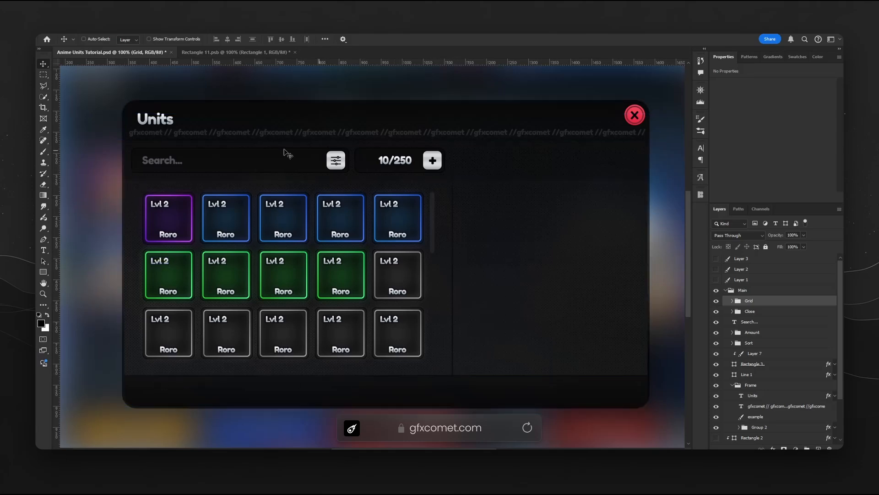
Duplicate the Units title to the top of the Main group, place the copy in the empty details area, and change its text to "Roro".
key("ctrl+minus")
left_click(234, 163, "ctrl")
left_click_drag(752, 395, 746, 298)
left_click(733, 396)
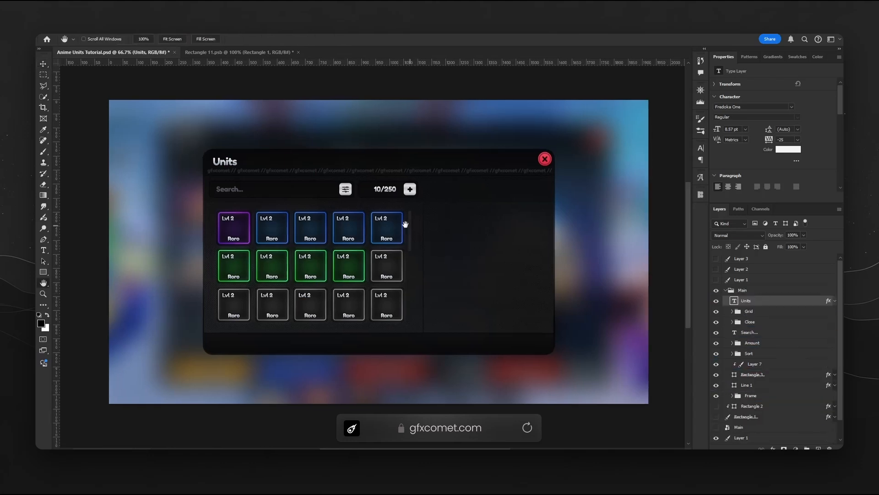
left_click_drag(406, 223, 381, 219)
left_click_drag(287, 185, 506, 206)
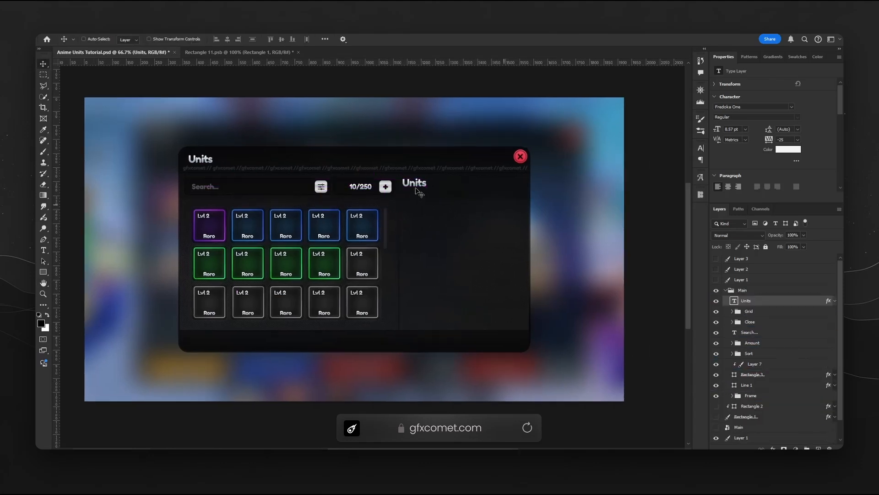
double_click(416, 183)
type("Roro")
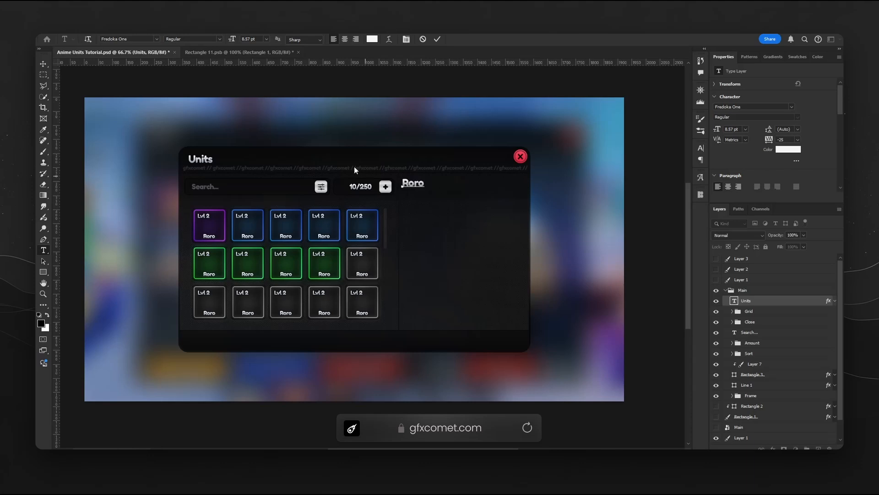
key("ctrl+a")
Scale the Roro heading down to 6.42 pt and position it in the upper-left corner of the details area.
left_click(43, 64)
left_click_drag(439, 191, 425, 179)
key("ctrl+t")
key("Return")
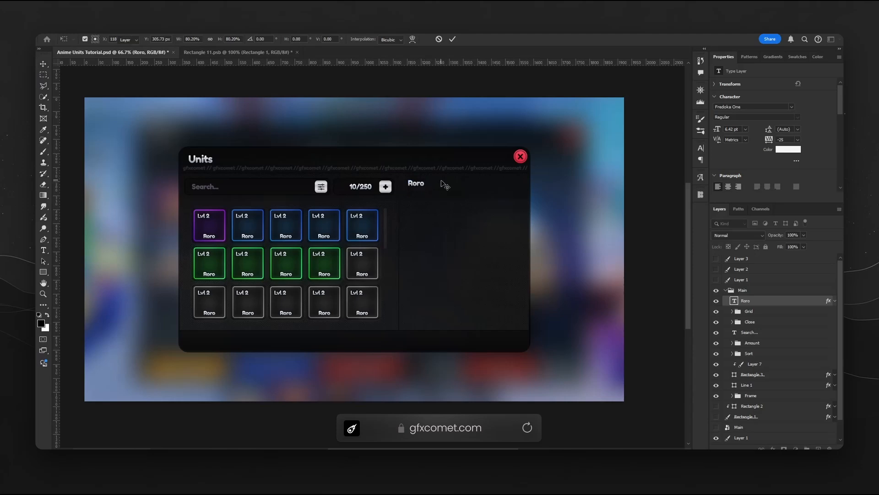
Duplicate the Roro heading directly below itself and change the copy's text to "Epic".
left_click_drag(426, 185, 424, 191)
double_click(415, 191)
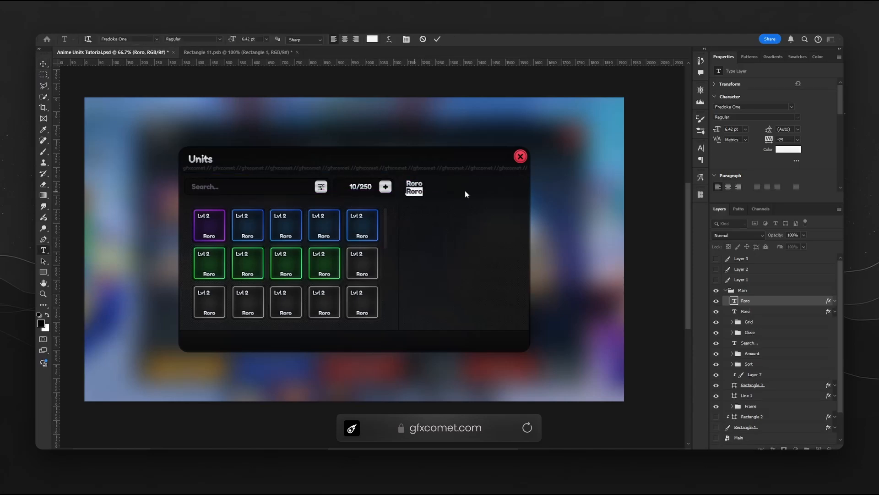
type("Epic")
left_click(44, 64)
Copy the layer style from the purple slot's border to the Epic text and turn off any Stroke, leaving the purple Gradient Overlay.
left_click(220, 228, "ctrl")
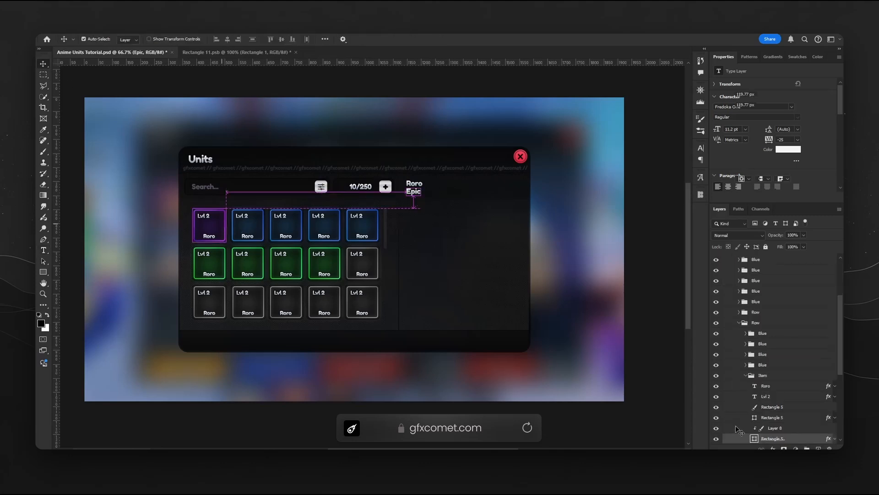
right_click(777, 419)
left_click(784, 331)
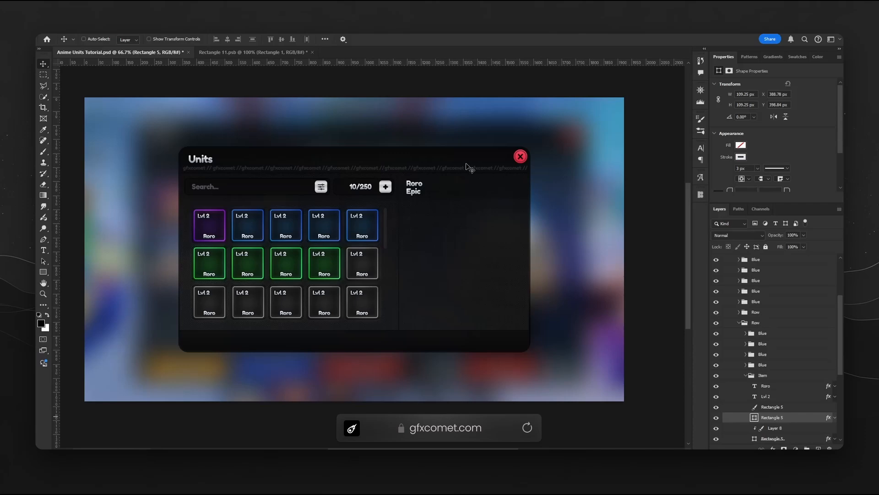
left_click(415, 191, "ctrl")
right_click(776, 260)
left_click(720, 345)
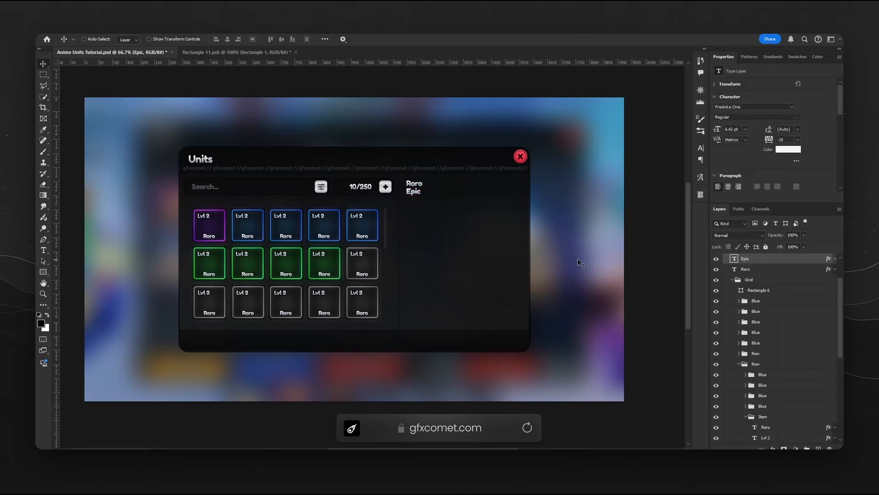
double_click(766, 260)
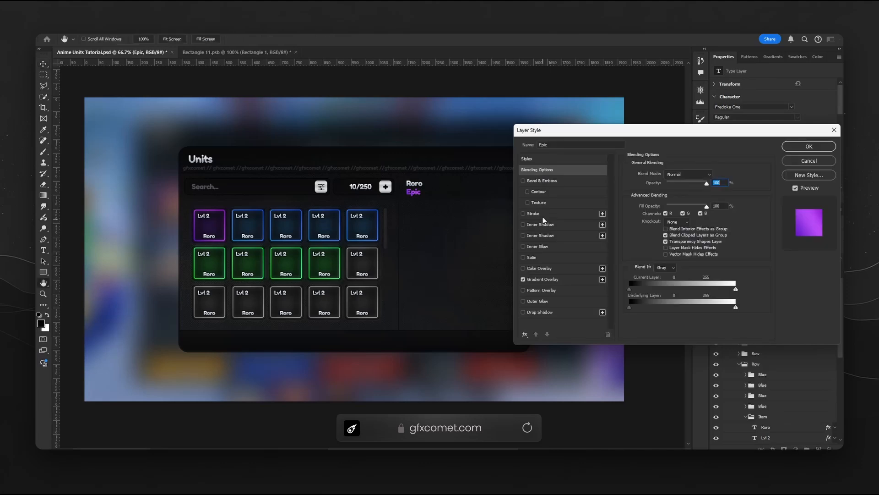
left_click(543, 216)
key("Return")
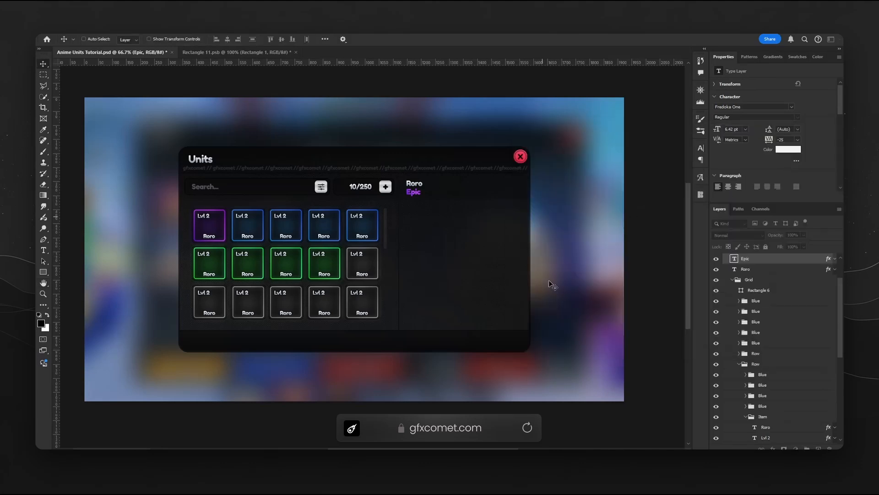
Collapse the Grid group and rename the two Rectangle 2 layers "Bottom" and "Top", and the Rectangle 7 layer "Subbar".
scroll(789, 313, "up", 1)
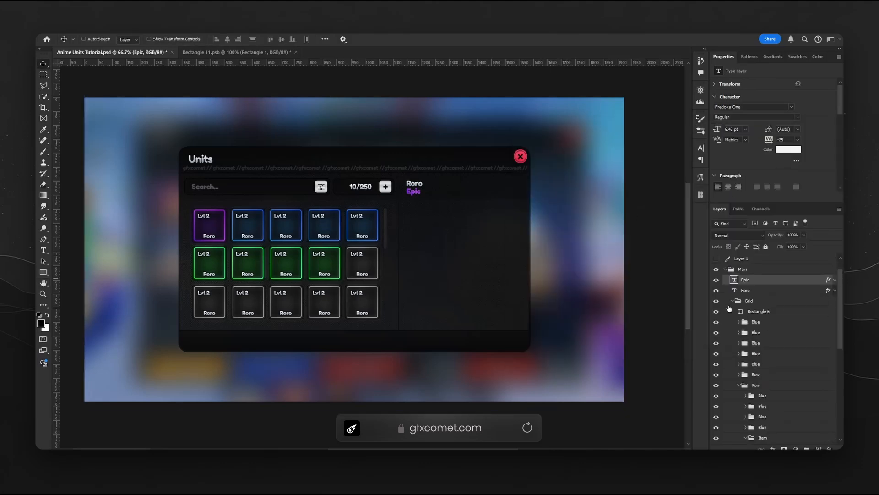
left_click(733, 301)
scroll(734, 304, "up", 1)
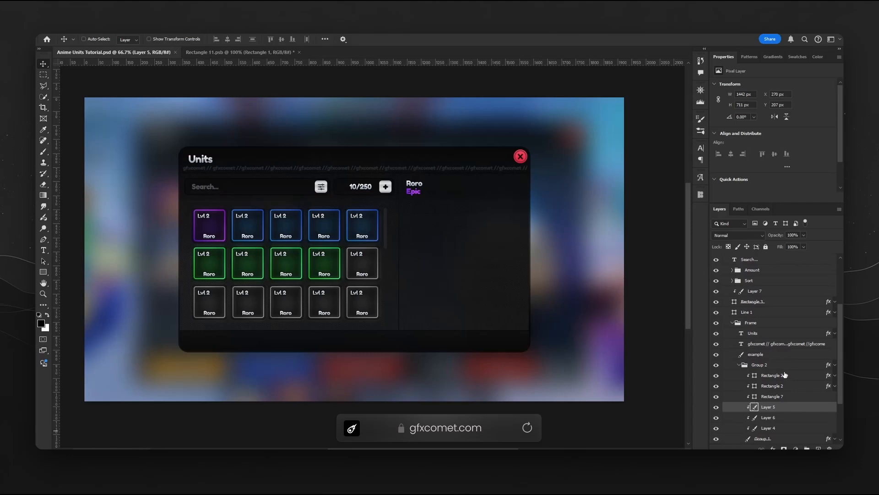
left_click(785, 375)
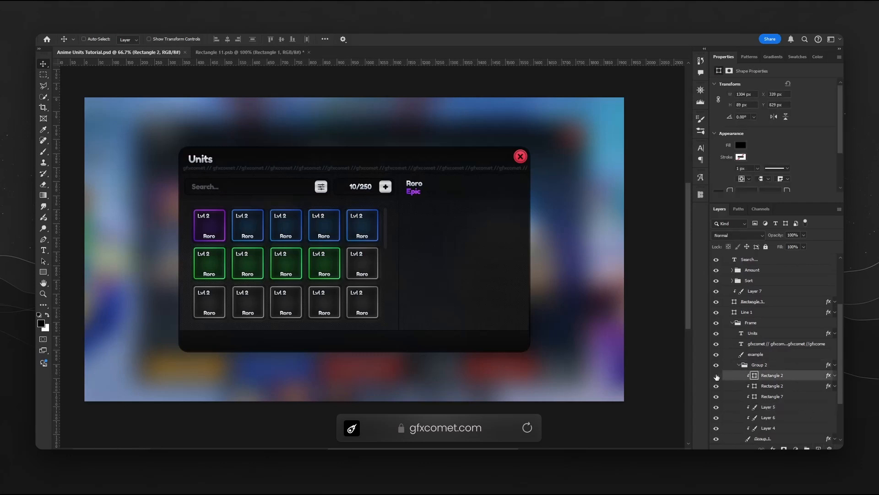
left_click(717, 376)
left_click(717, 376)
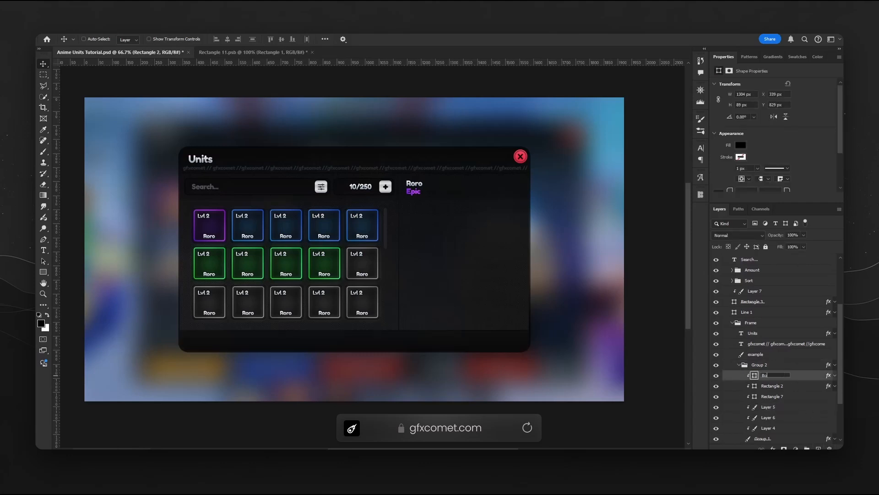
key("Return")
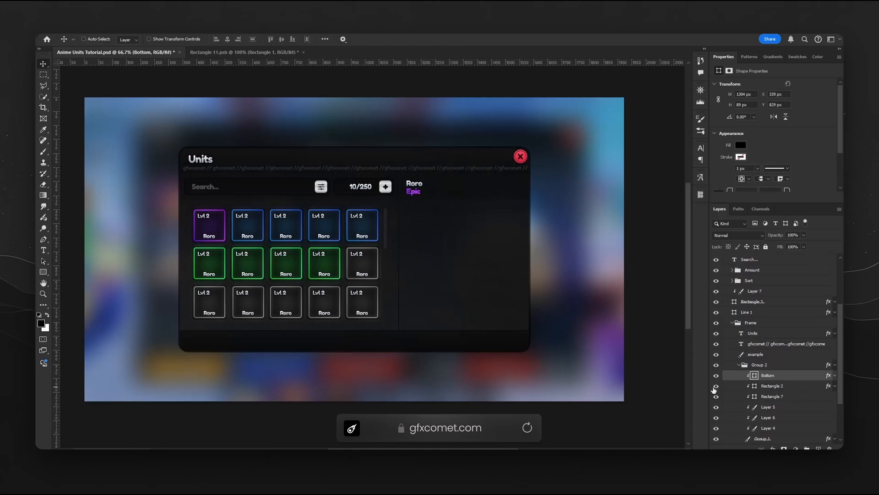
double_click(772, 386)
type("Top")
key("Return")
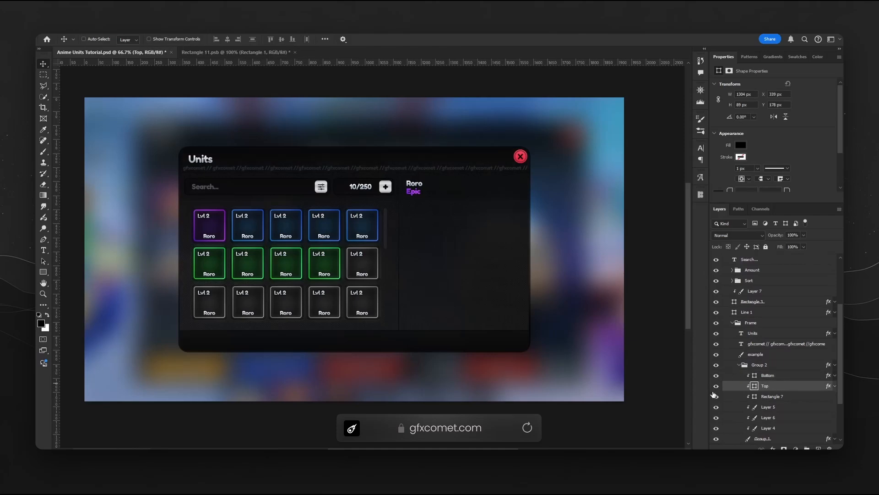
double_click(777, 397)
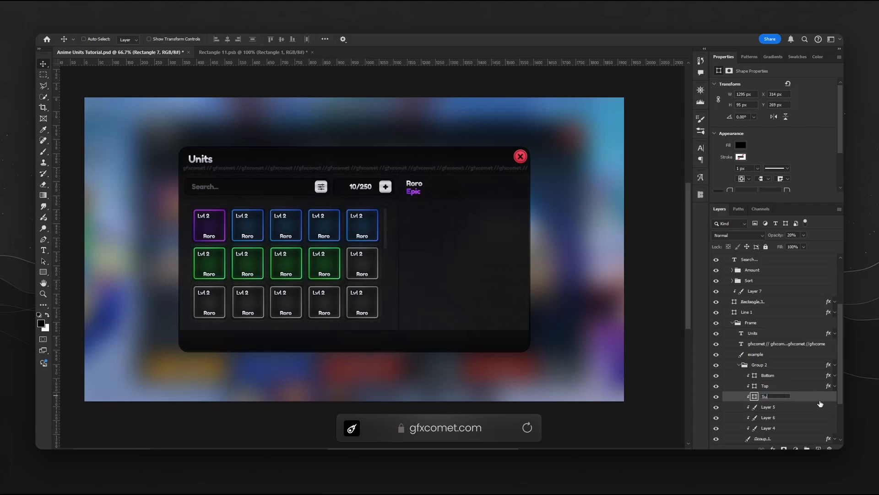
key("Return")
Add a new clipped layer in Group 2 and place it directly beneath the Subbar layer.
left_click(781, 387)
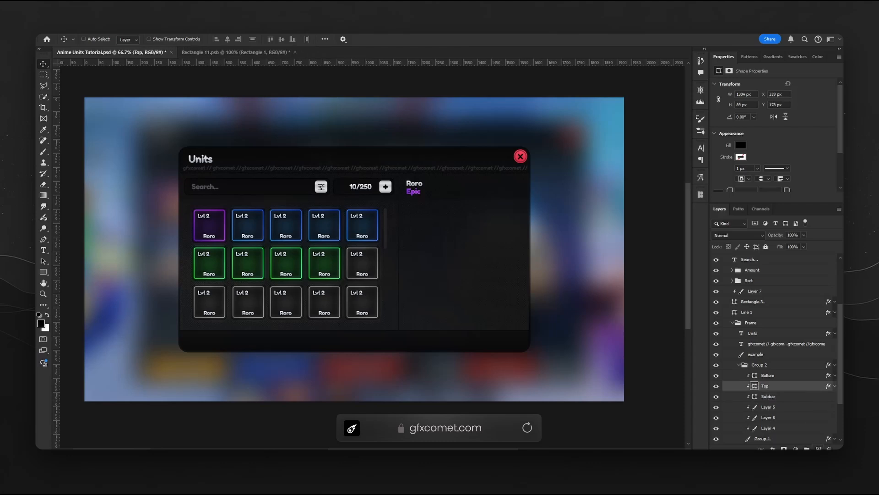
left_click(818, 448)
left_click_drag(794, 392, 792, 413)
Draw a black rectangle about 462 by 560 px with 0 px corner radius over the details area beside the grid.
left_click(43, 272)
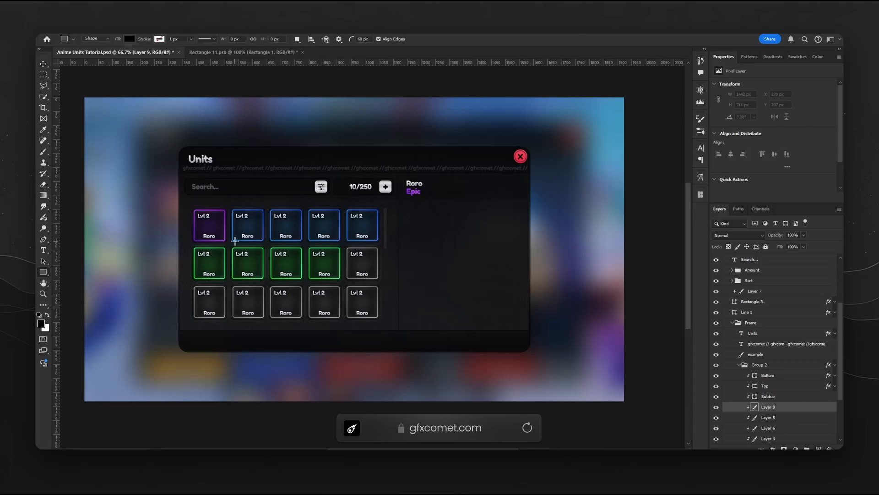
key("ctrl+plus")
left_click_drag(370, 39, 335, 42)
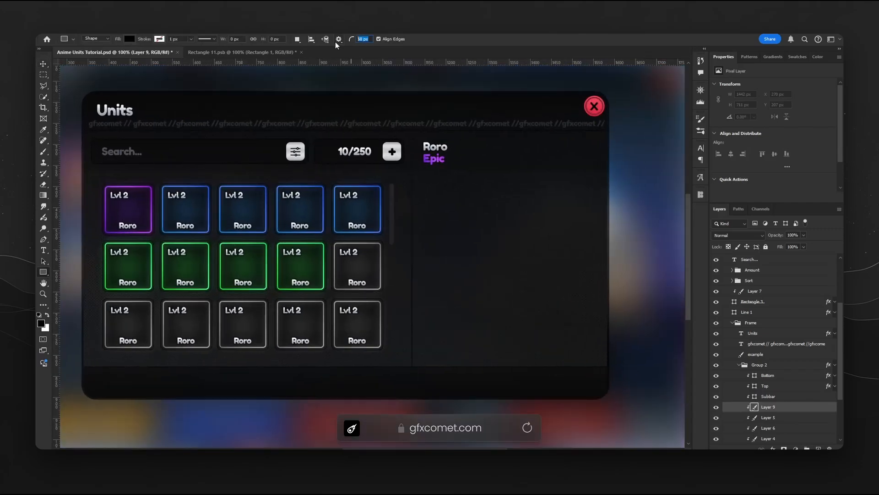
type("0")
key("ctrl+s")
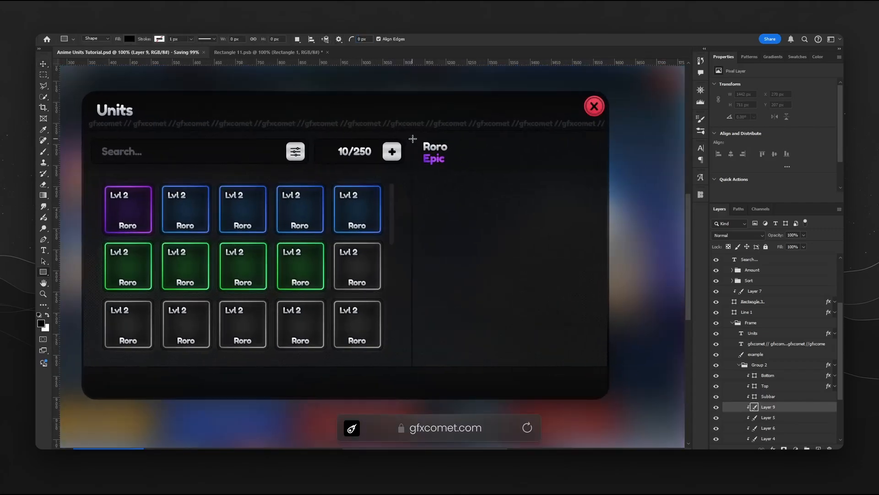
left_click_drag(54, 267, 413, 129)
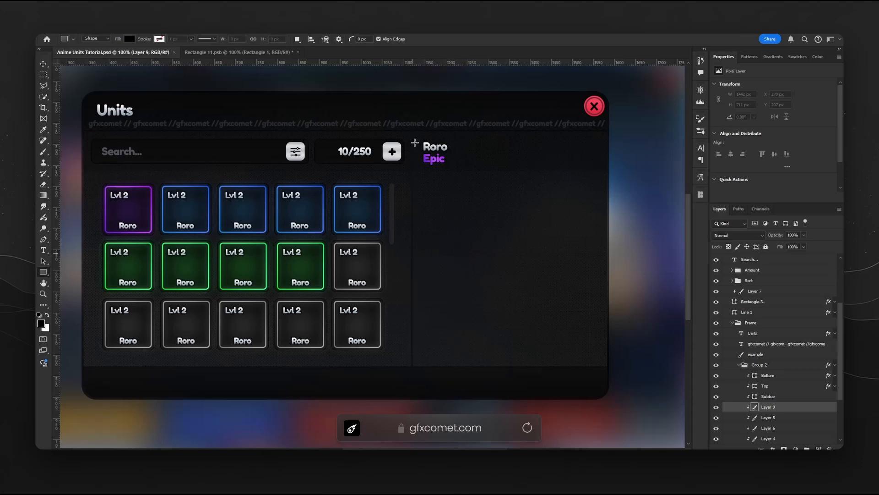
left_click_drag(438, 63, 606, 367)
key("ctrl+h")
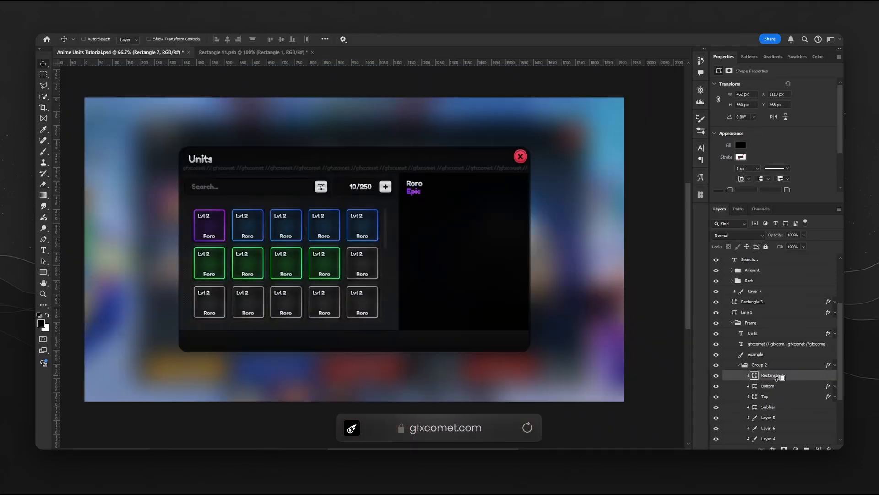
Clip a new layer to the details rectangle and paint a soft glow along its lower part with a 600 px brush in the Epic text's purple.
left_click(767, 374)
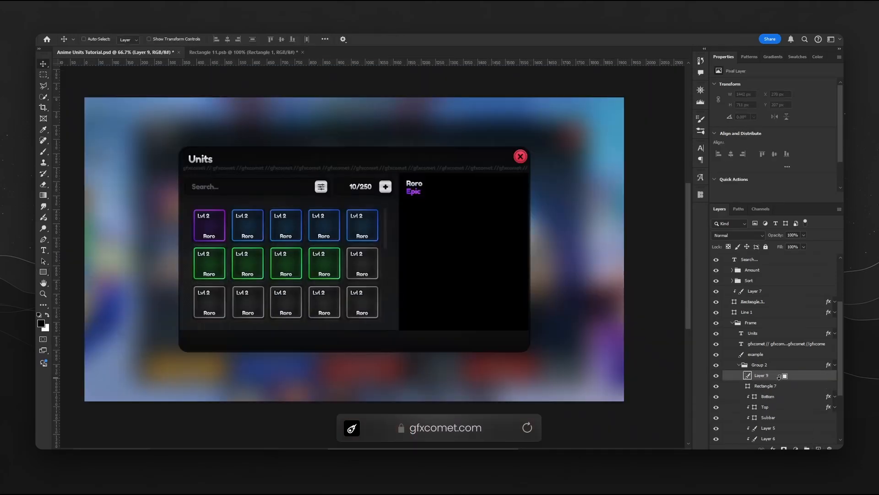
left_click(779, 376, "alt")
key("b")
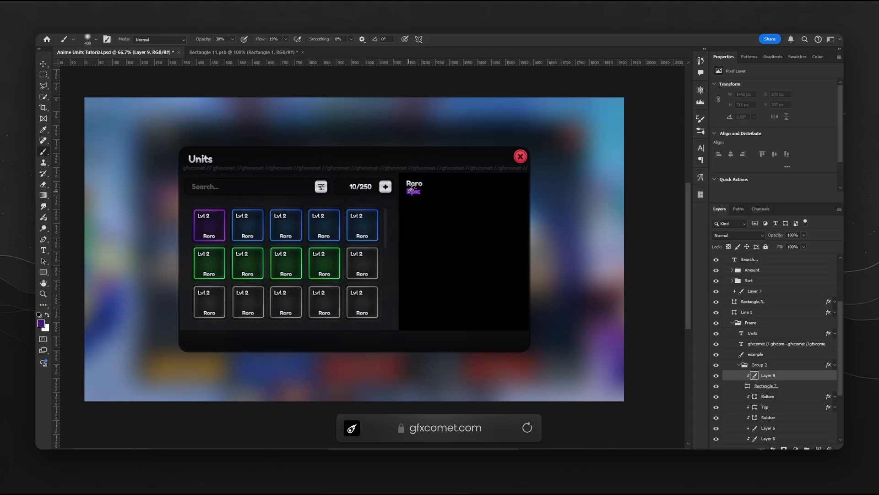
key("]")
key("]")
key("]")
left_click(408, 193, "alt")
key("ctrl+s")
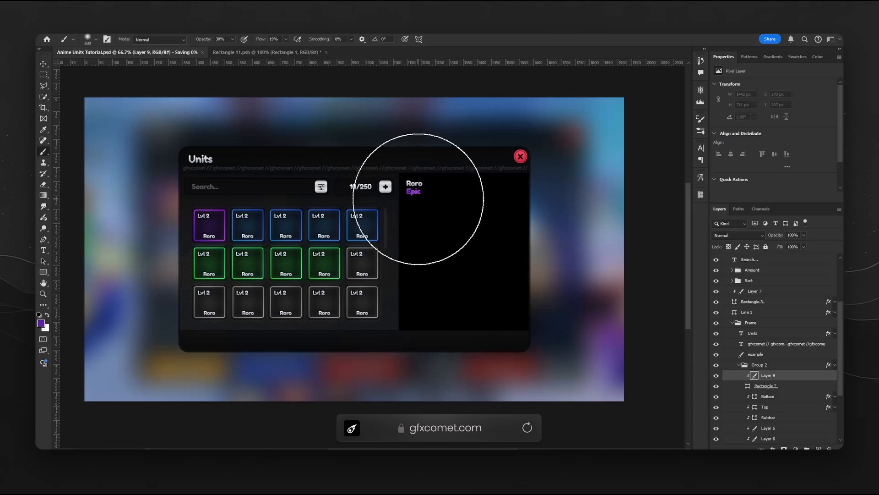
left_click_drag(405, 319, 474, 321)
mouse_move(561, 322)
left_mouse_down()
mouse_move(408, 275)
mouse_move(401, 245)
mouse_move(502, 305)
mouse_move(540, 302)
mouse_move(496, 185)
mouse_move(534, 268)
mouse_move(549, 253)
left_mouse_up()
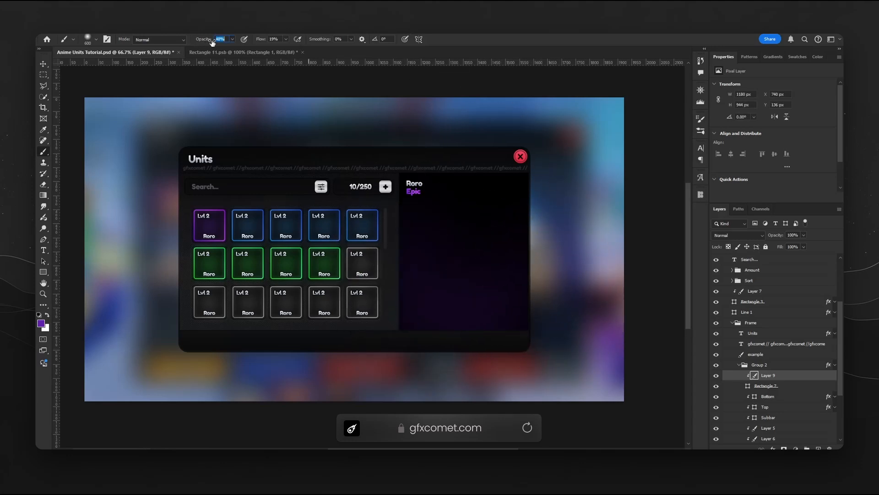
Paint soft dark blue and brighter violet glows over the details area on Layer 9, with the violet strongest along its lower edge.
left_click(819, 56)
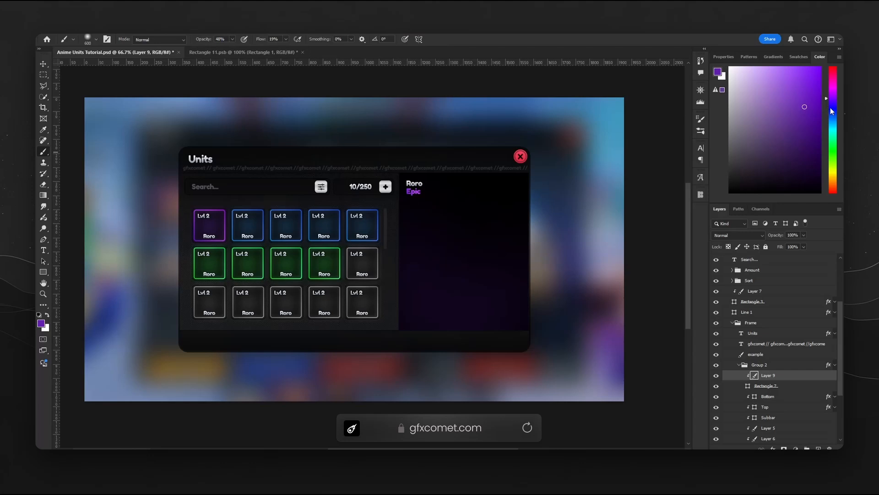
left_click(833, 110)
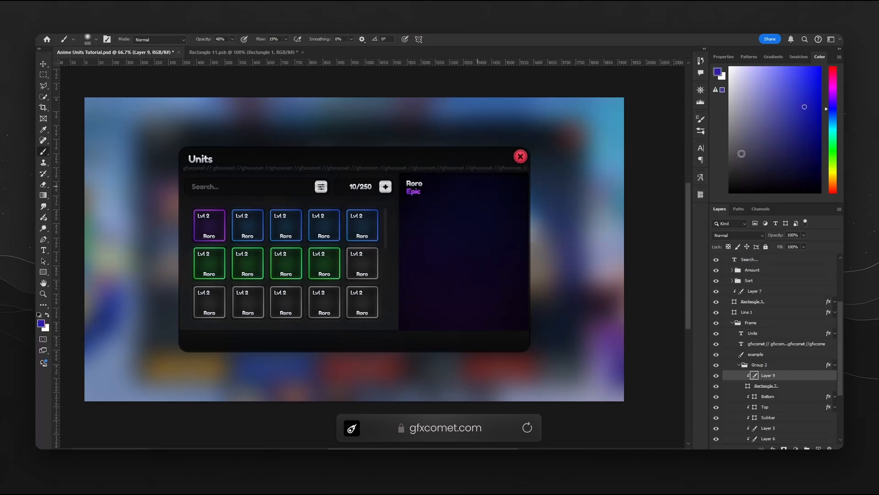
left_click(835, 97)
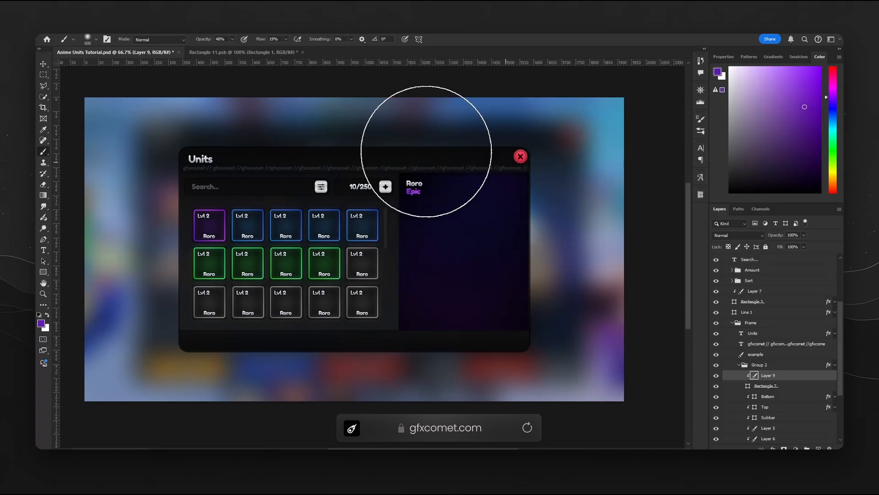
left_click(835, 99)
left_click(806, 80)
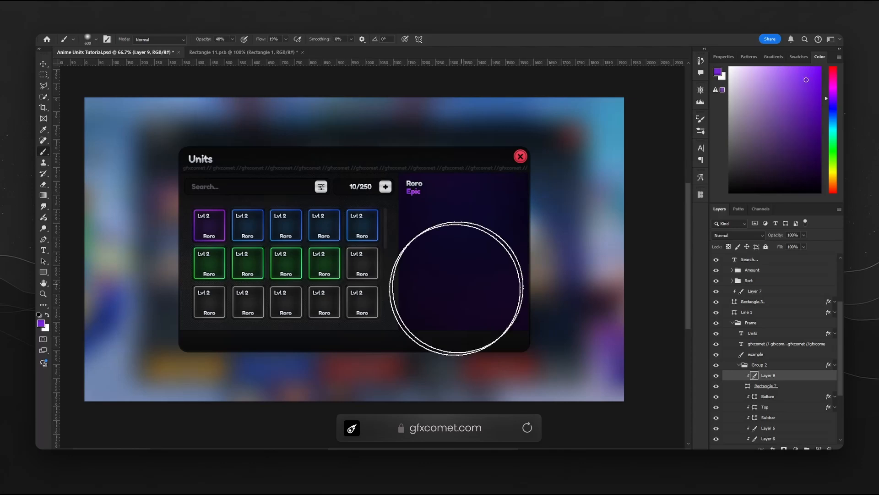
left_click_drag(412, 278, 457, 356)
left_click(819, 92)
left_click_drag(515, 334, 374, 346)
Brush blue and purple tints over the upper part of the details area's glow on Layer 9.
left_click(832, 116)
left_click_drag(397, 248, 452, 268)
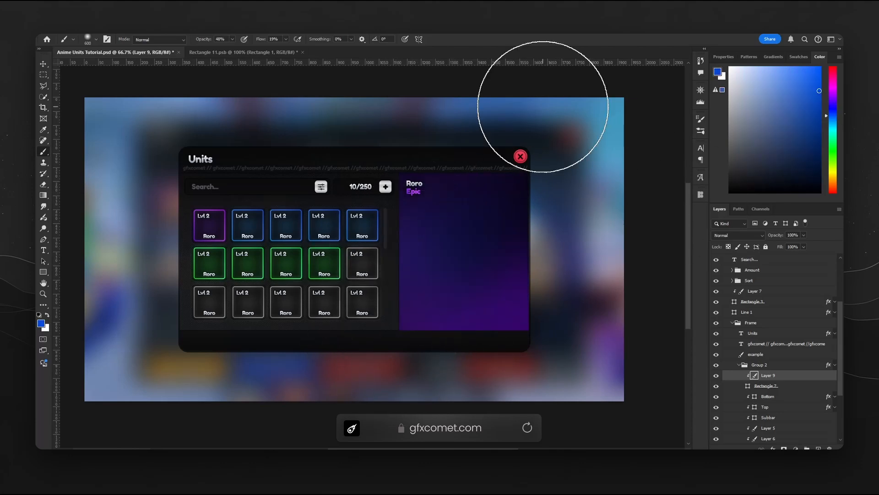
left_click(832, 103)
left_click(820, 109)
left_click(833, 92)
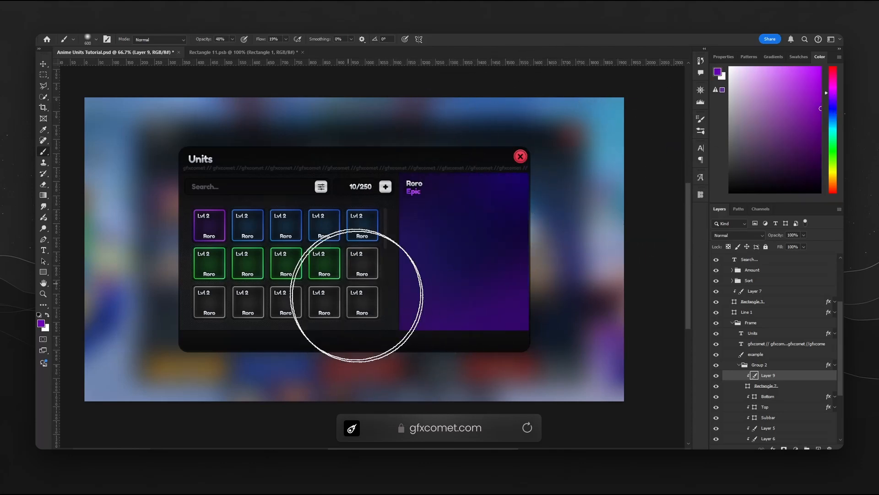
key("v")
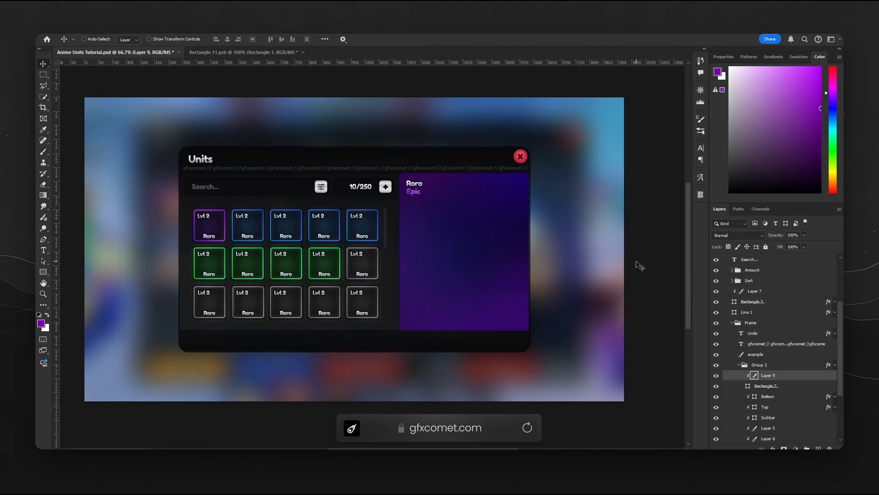
Apply a Gaussian Blur with a 49.8 px radius to the painted glow on Layer 9.
left_click(158, 34)
mouse_move(192, 134)
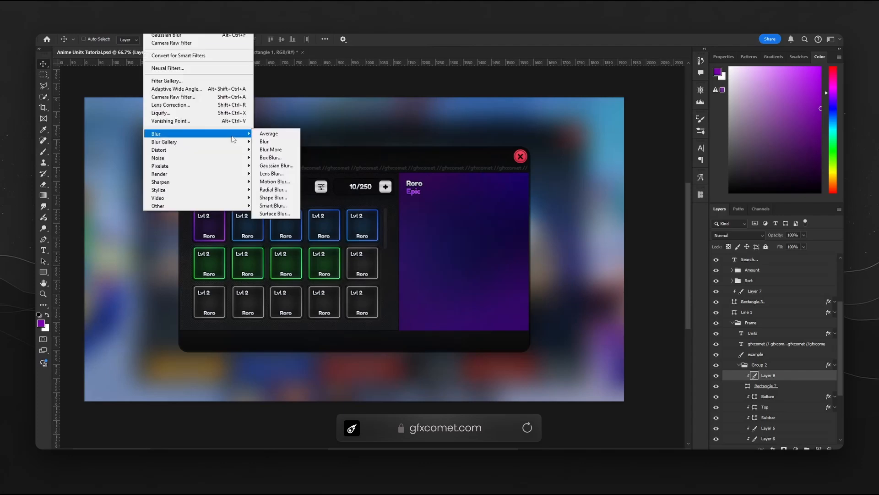
left_click(275, 167)
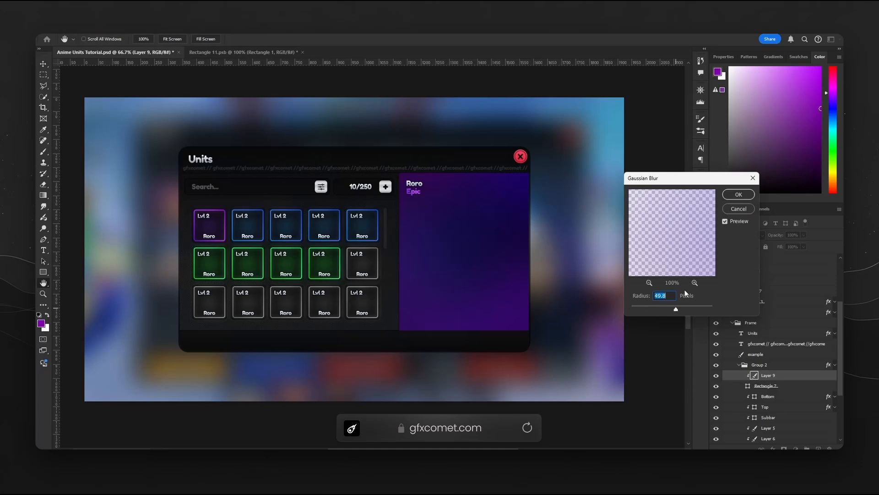
left_click(739, 194)
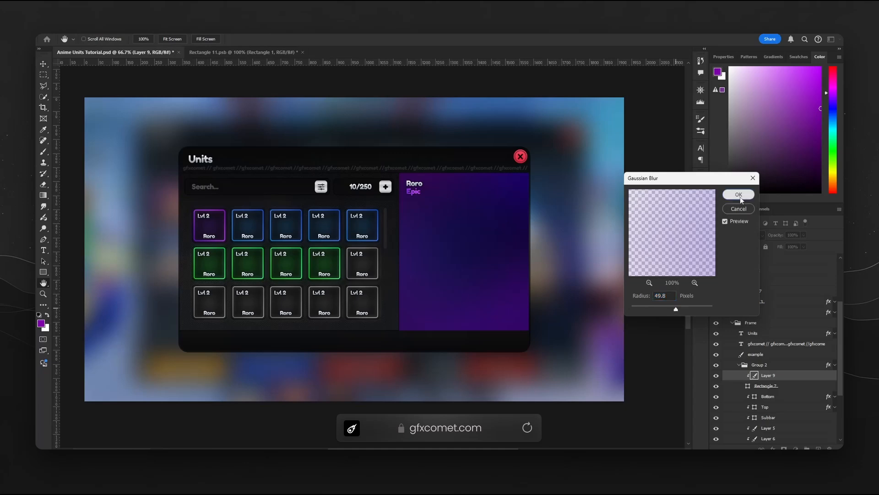
Group Layer 9 with the details rectangle, merge them into a single layer, and place it clipped directly beneath the Subbar layer.
left_click(782, 387)
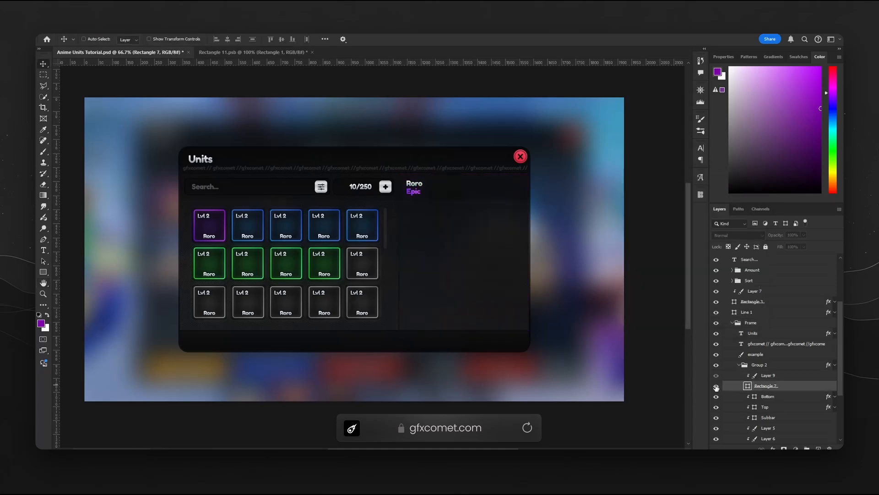
left_click(792, 379, "ctrl")
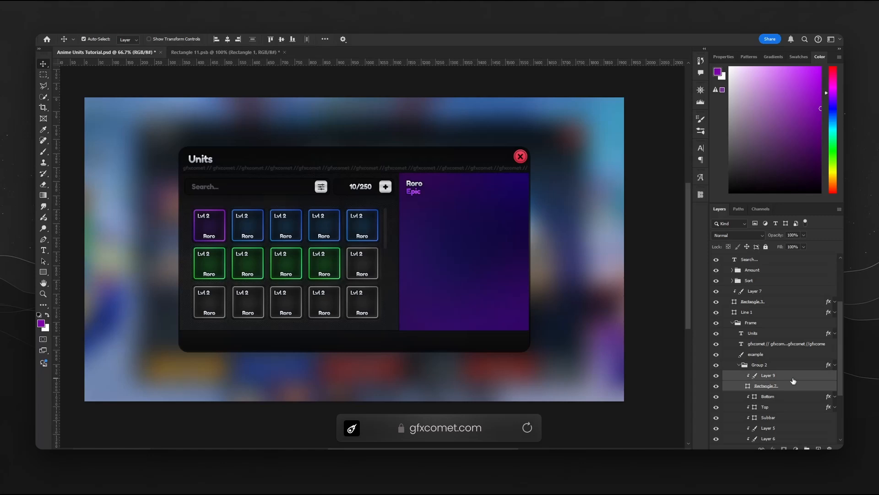
key("ctrl+g")
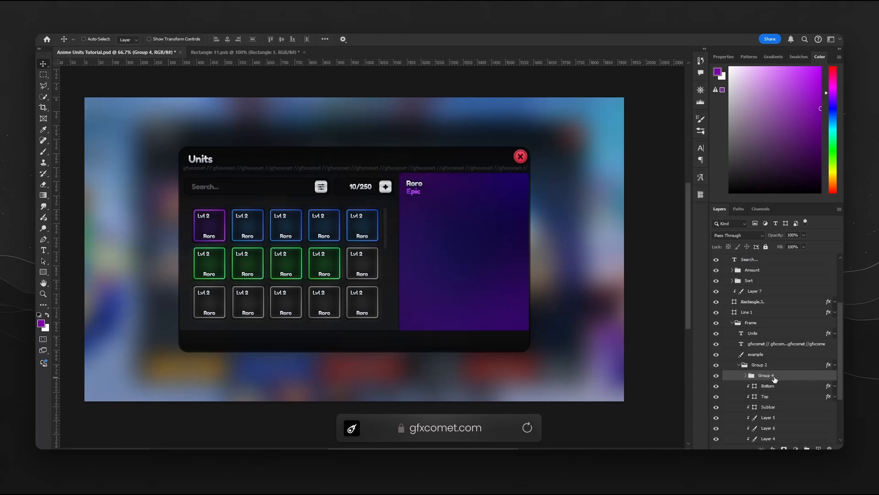
key("ctrl+e")
left_click_drag(786, 378, 786, 413)
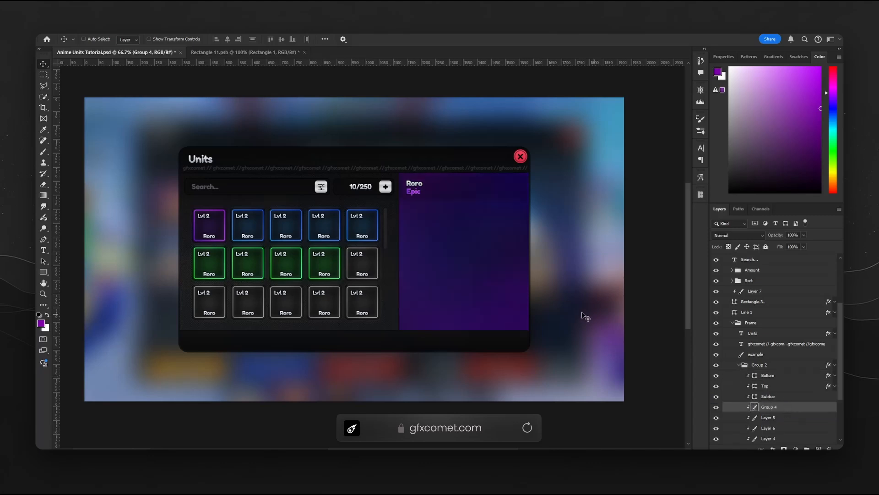
Save the document and set the merged glow layer's Fill to 50%.
key("ctrl+s")
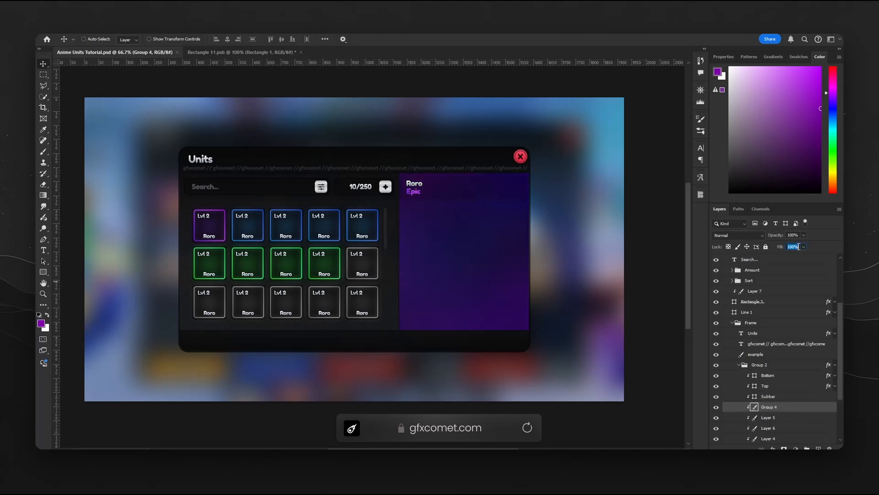
type("35")
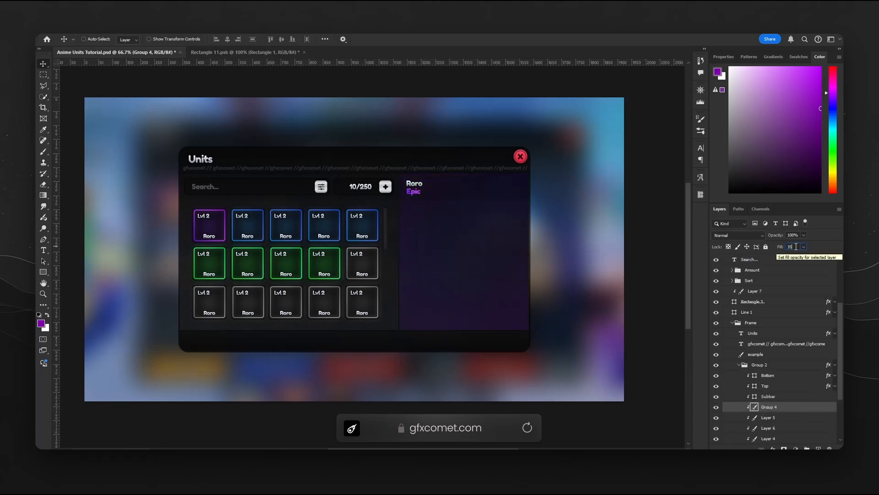
key("BackSpace")
key("BackSpace")
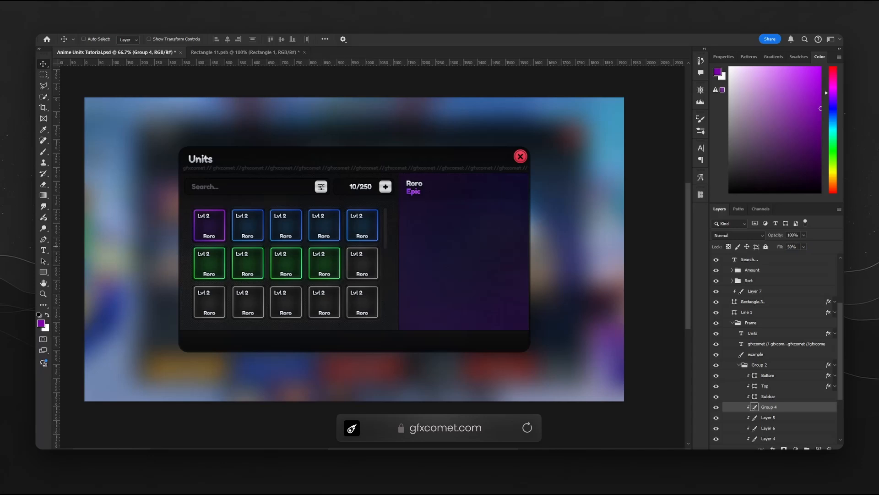
Softly erase the upper part of the details area's glow with a 600 px eraser.
key("e")
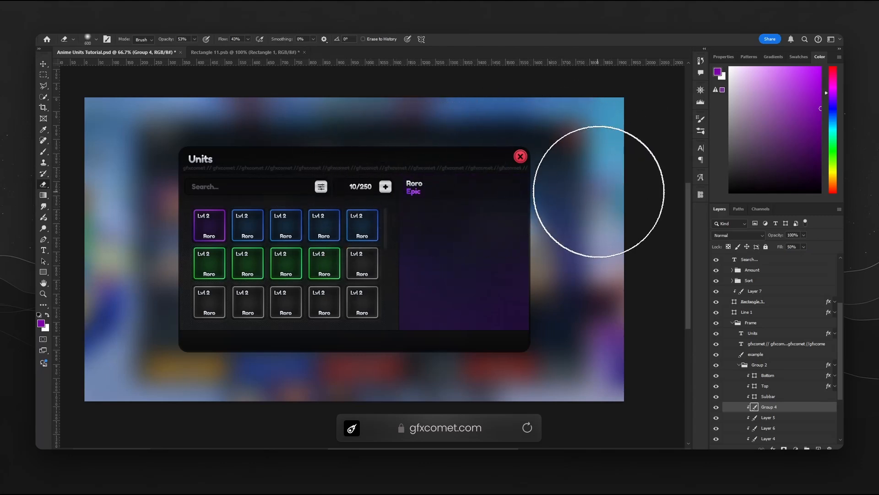
key("v")
key("ctrl+u")
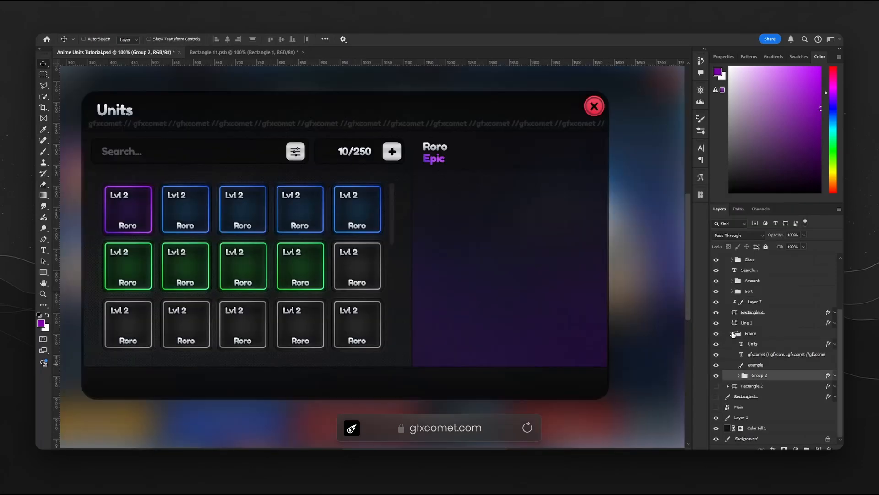
Collapse the Frame group and add a new layer above the Epic text layer.
left_click(733, 333)
scroll(772, 316, "up", 2)
left_click(764, 305)
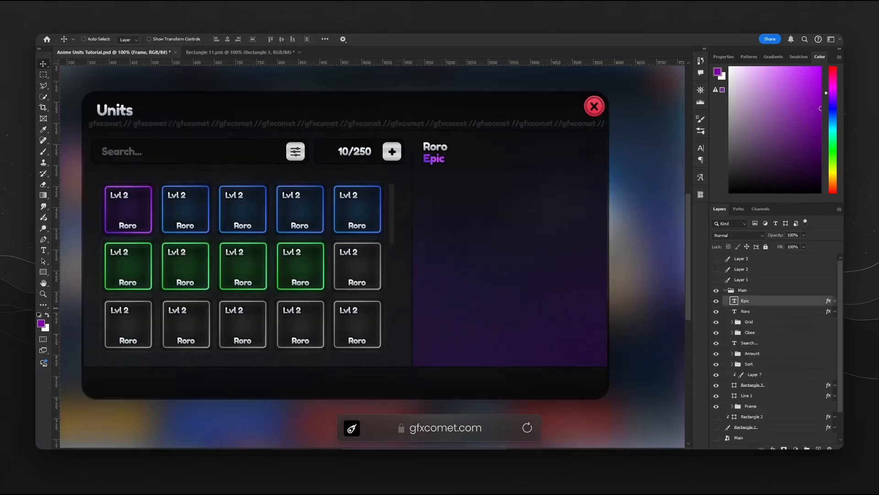
key("ctrl+shift+alt+n")
Draw a purple bar about 410 by 24 px with a 60 px corner radius across the lower half of the details area.
key("h")
left_click_drag(452, 302, 284, 301)
left_click(43, 272)
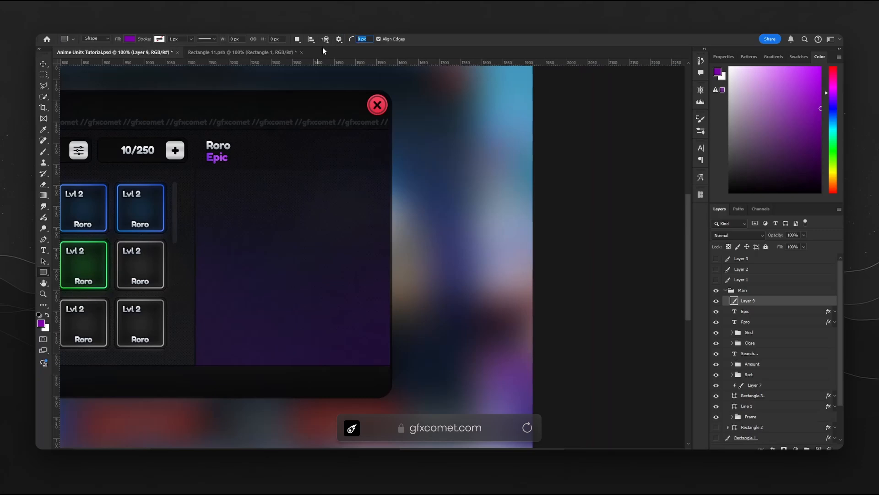
type("60")
key("ctrl+s")
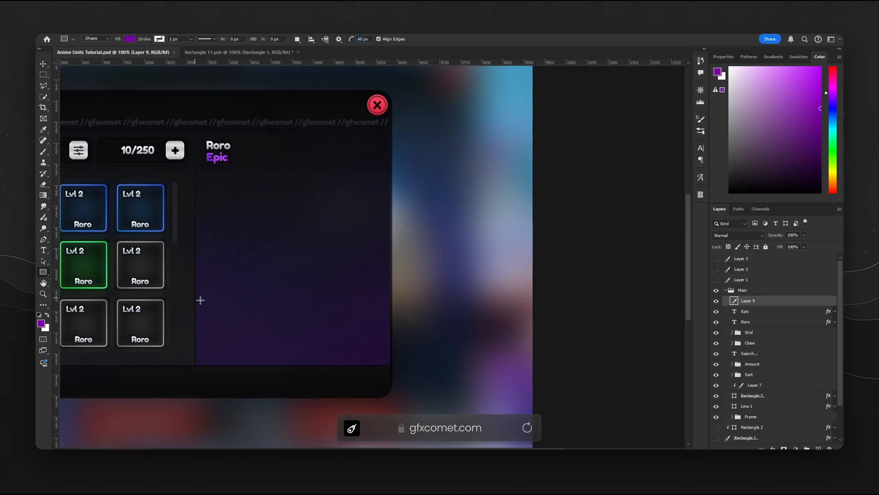
left_click_drag(206, 293, 488, 279)
key("space")
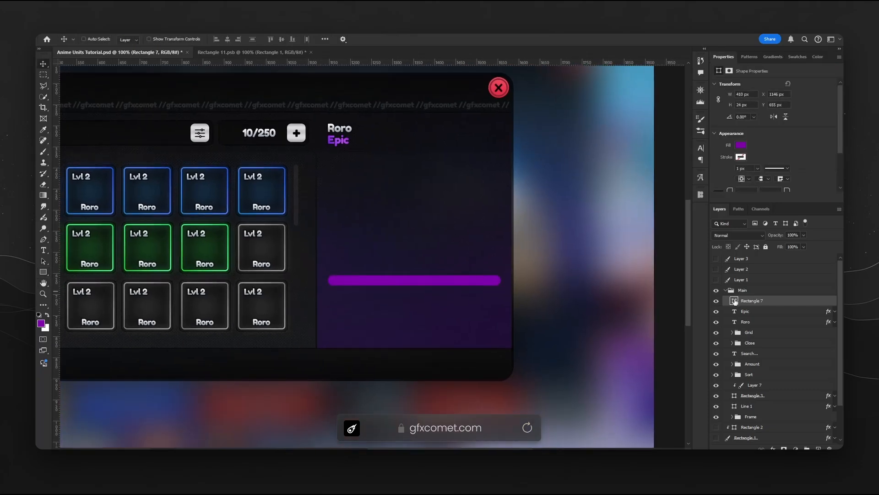
Give the bar a reversed linear Gradient Overlay at 90° using the dark grey gradient from the Basics presets.
double_click(779, 303)
left_click(543, 260)
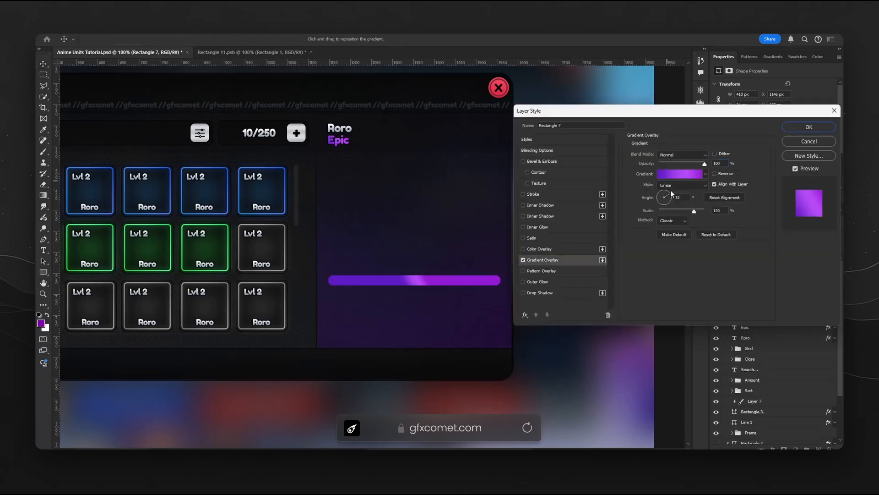
left_click(680, 173)
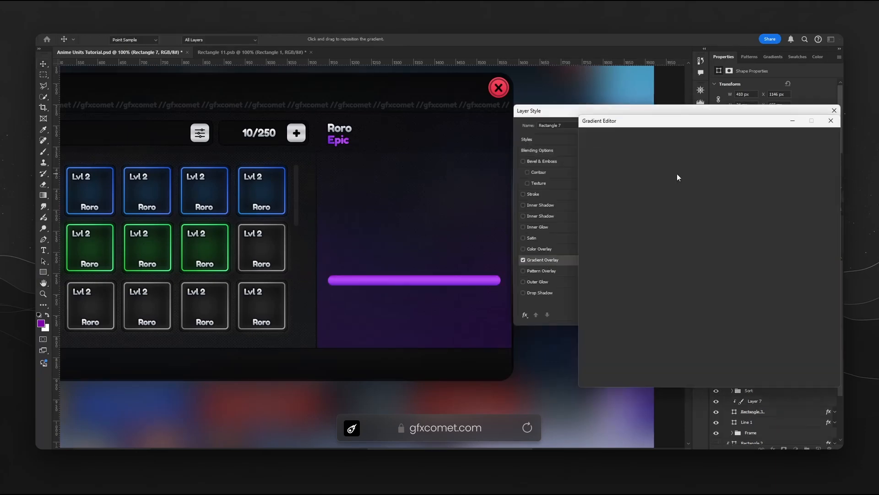
left_click(592, 148)
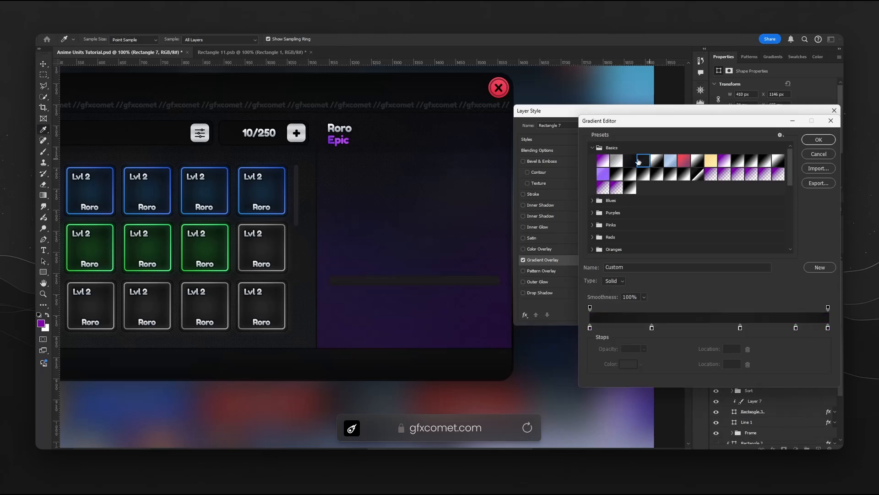
left_click(632, 161)
left_click(819, 140)
left_click(715, 174)
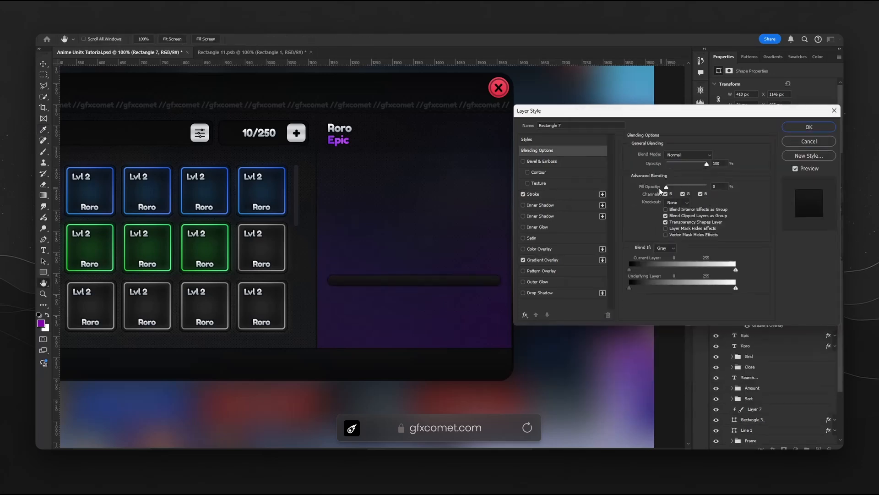
Style the bar with a Stroke and 0% fill opacity, lower its Gradient Overlay opacity to about 50%, and collapse its effects list.
left_click(546, 260)
left_click_drag(703, 164, 677, 168)
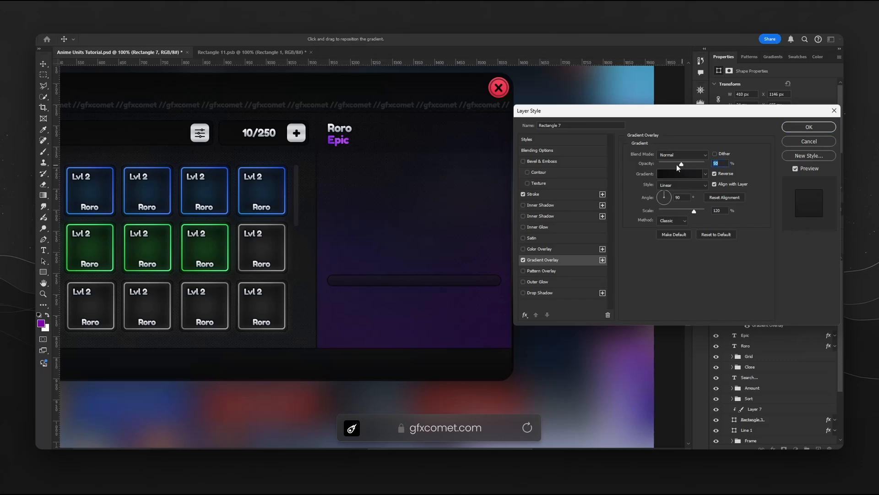
left_click(799, 129)
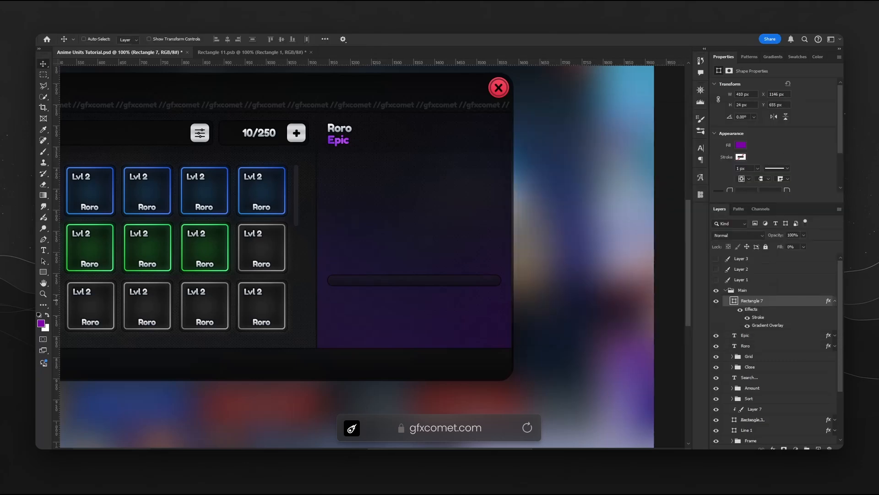
left_click(835, 300)
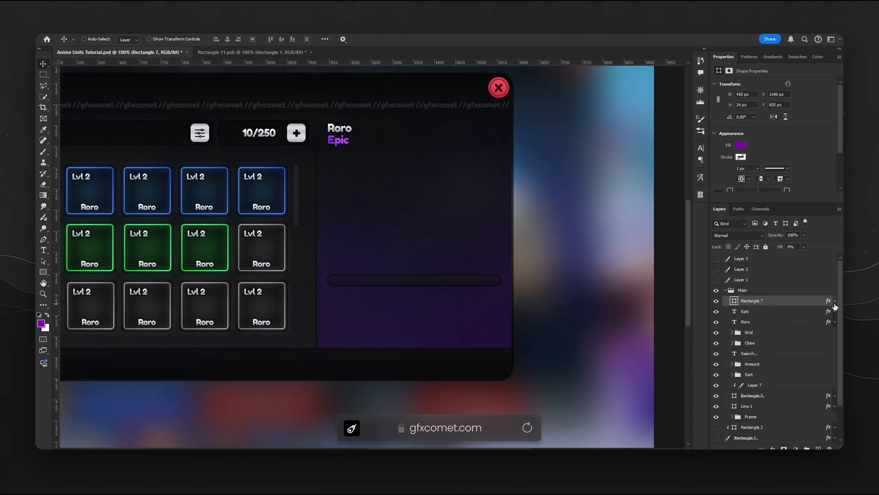
Add a new layer above the bar and draw a thin vertical purple divider line across the bar's height near its left end.
key("ctrl+plus")
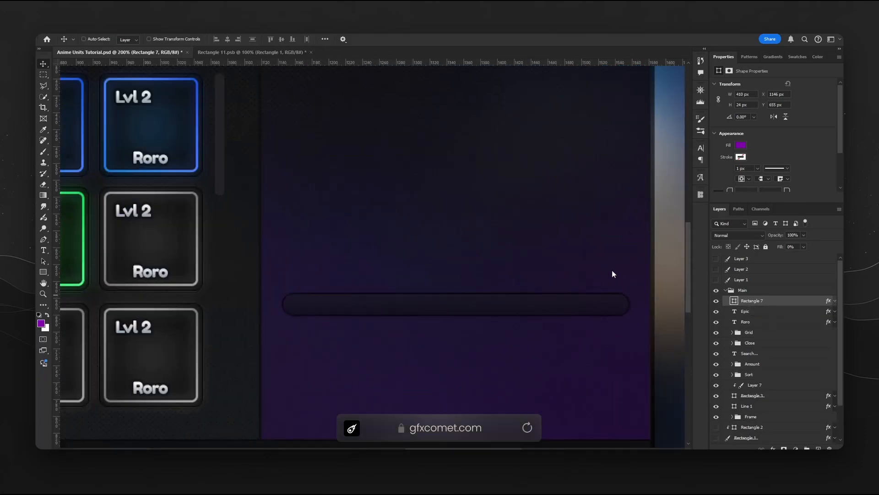
left_click(46, 272)
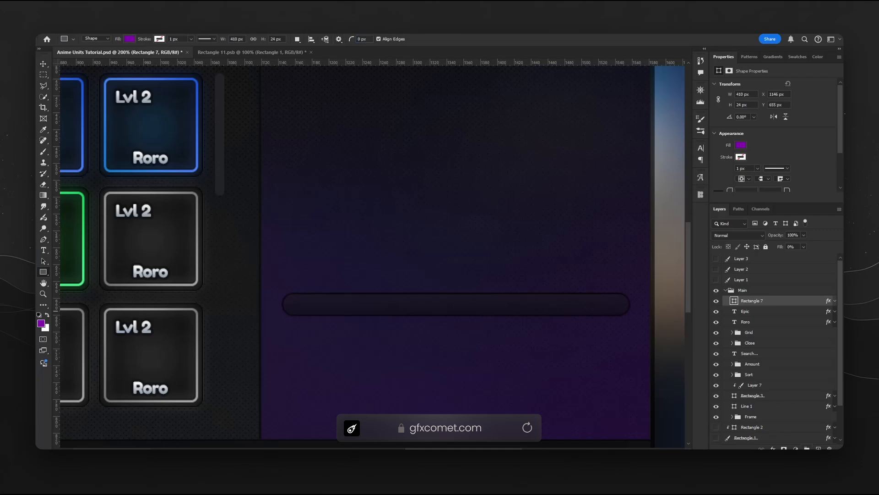
left_click(819, 447)
key("ctrl+s")
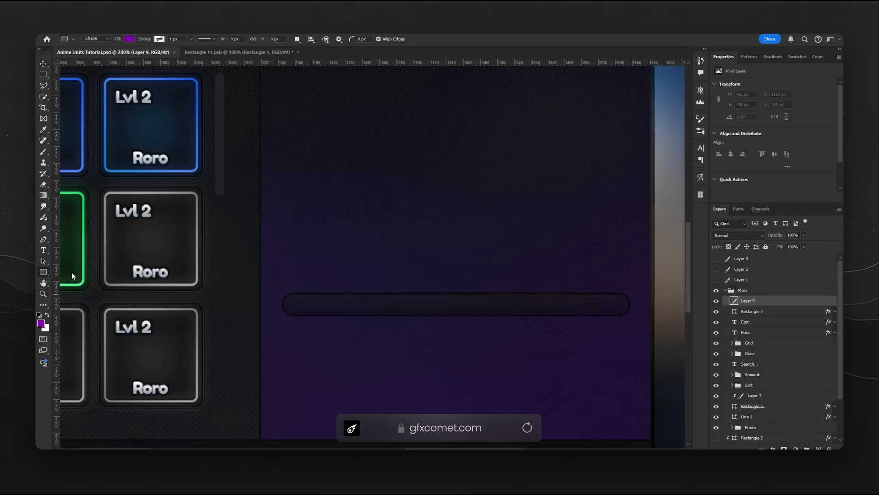
left_click(84, 303)
left_click_drag(335, 293, 336, 315)
key("v")
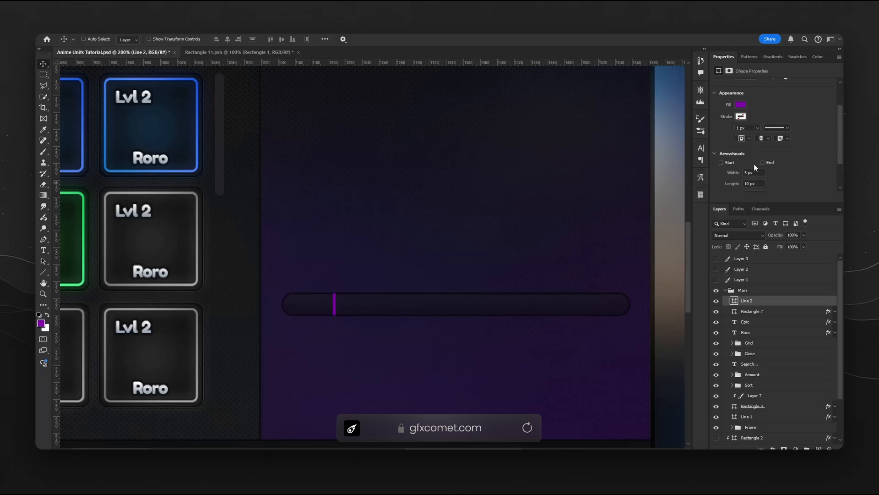
scroll(759, 167, "down", 3)
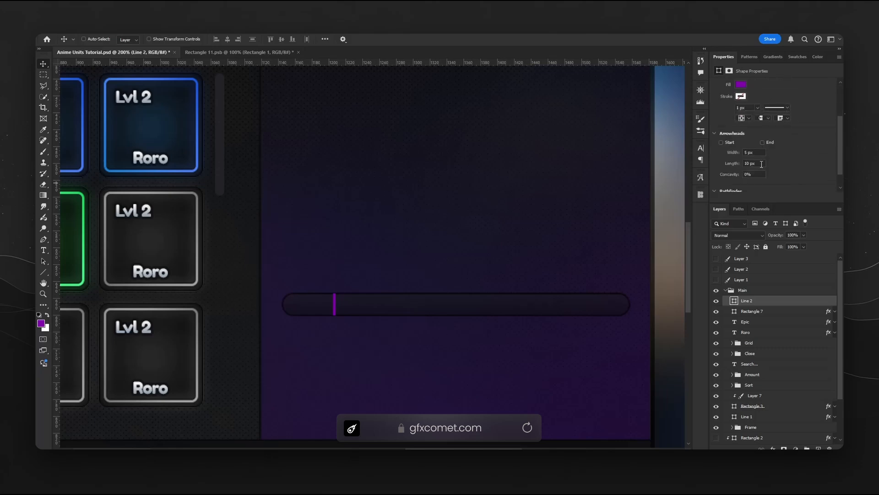
Set the vertical divider line's weight to 2 px.
left_click(45, 274)
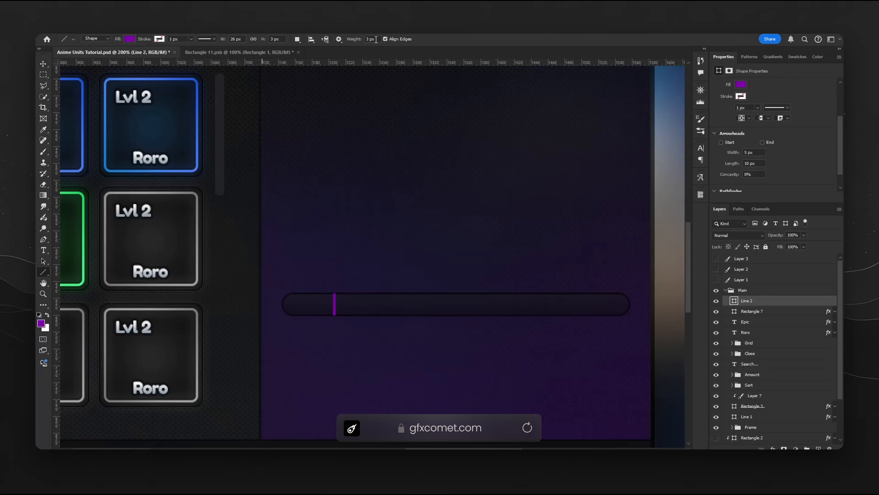
left_click_drag(376, 39, 342, 37)
type("2")
key("Return")
key("v")
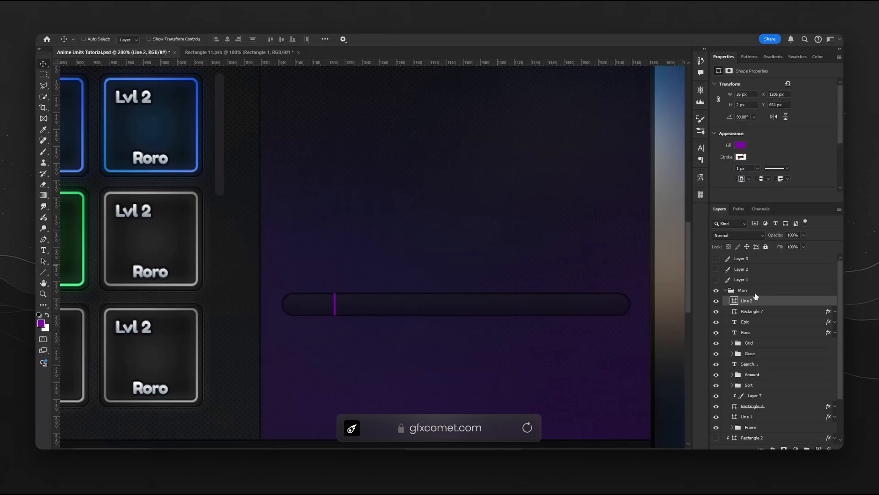
Recolor the divider with a near-black sampled from around the bar and duplicate it to split the bar into seven segments.
left_click(740, 146)
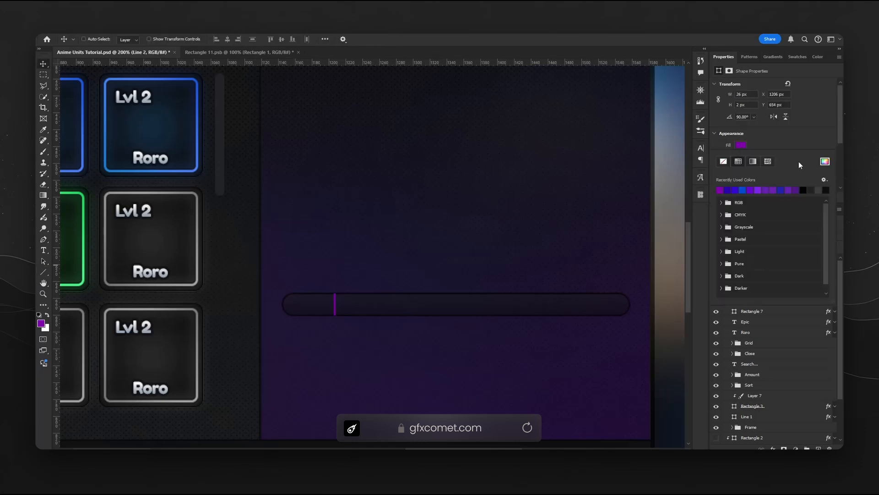
left_click(824, 161)
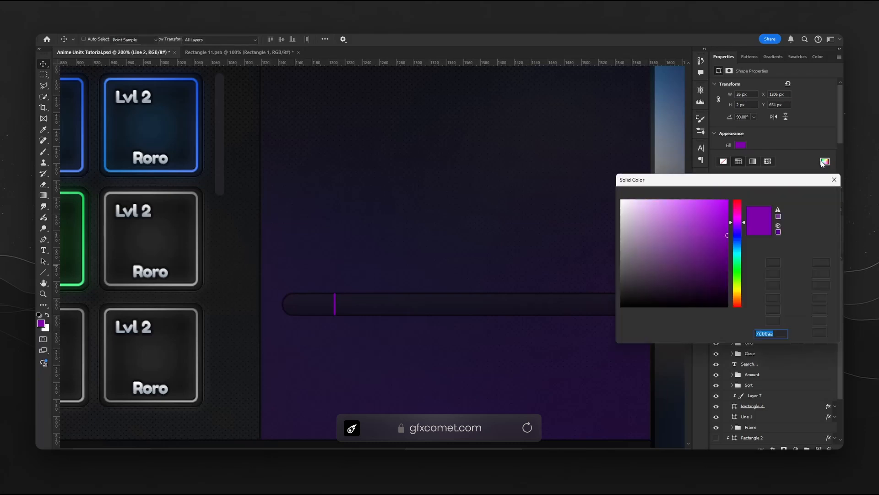
left_click(466, 290)
left_click(812, 196)
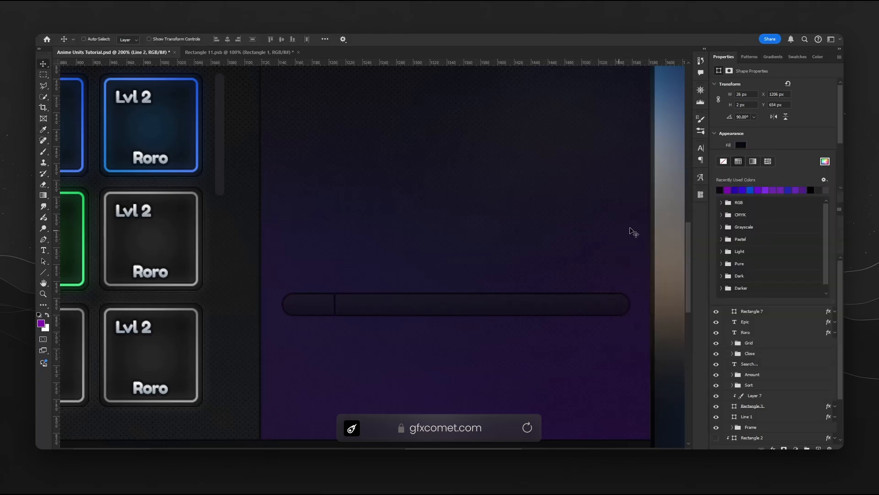
left_click(549, 247)
mouse_move(347, 303)
left_mouse_down()
mouse_move(393, 301)
mouse_move(347, 302)
left_mouse_up()
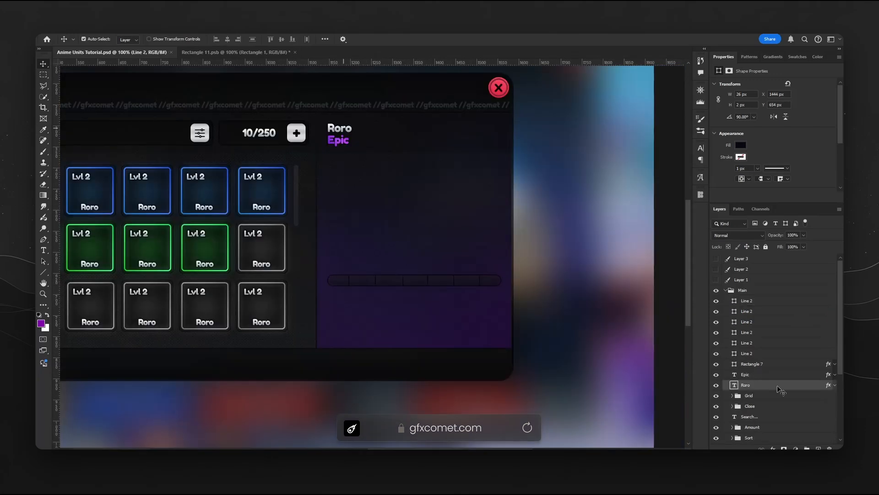
Duplicate the Roro name text to the top of the Main group, place it above the bar and change it to "Lvl 3/".
left_click_drag(780, 389, 774, 297)
left_click_drag(379, 150, 387, 283)
key("t")
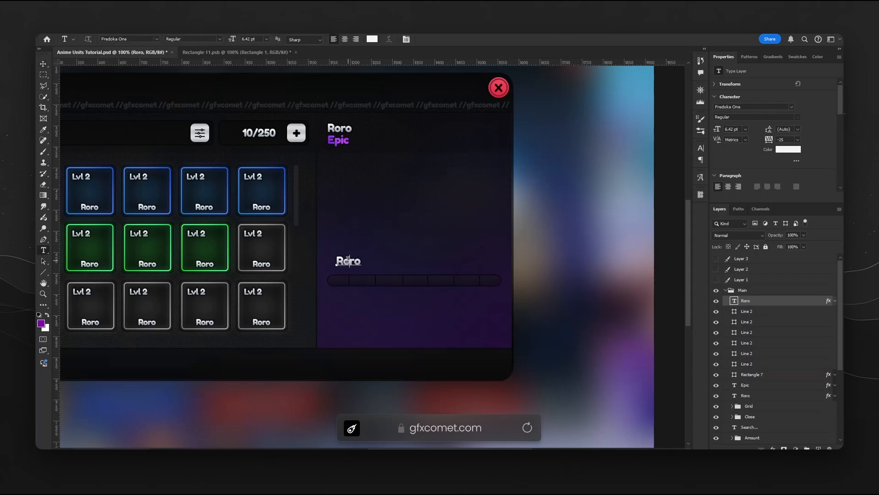
double_click(348, 261)
type("Lvl 3/")
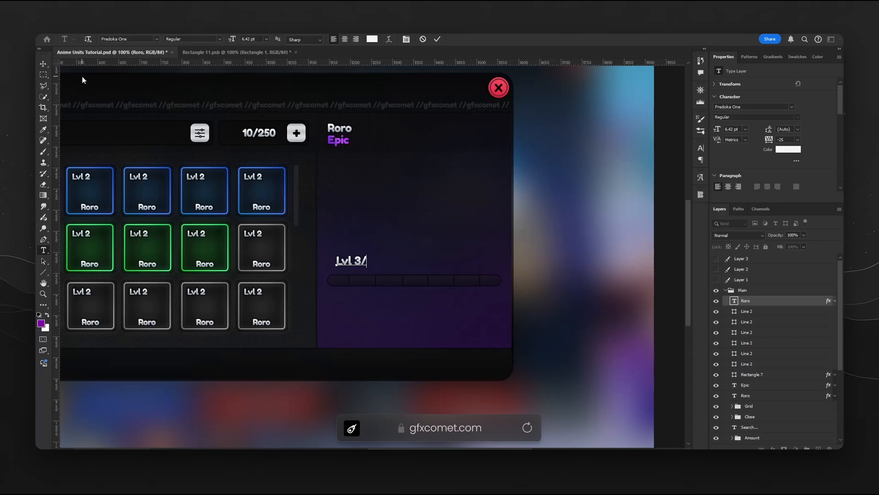
left_click(43, 64)
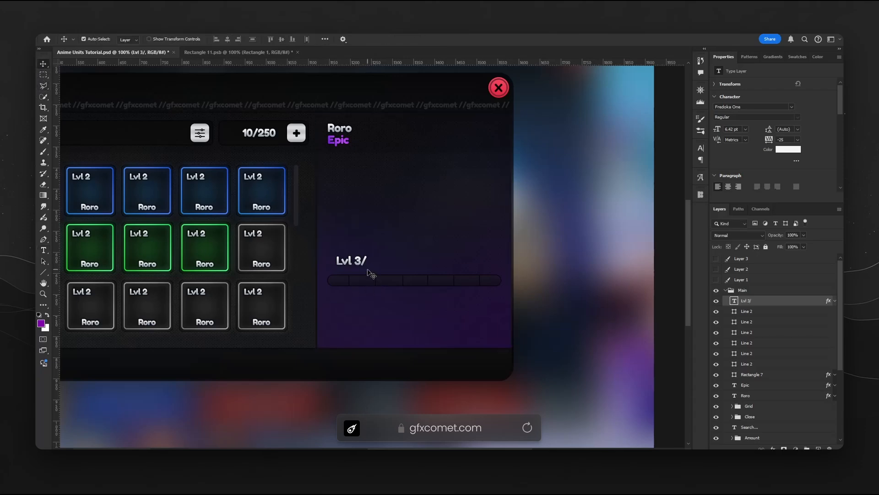
Scale the level label down to 5.57 pt at the bar's left end and duplicate it as "85" directly after the slash.
key("ctrl+plus")
left_click_drag(350, 265, 356, 286)
key("ctrl+t")
key("Return")
double_click(350, 280)
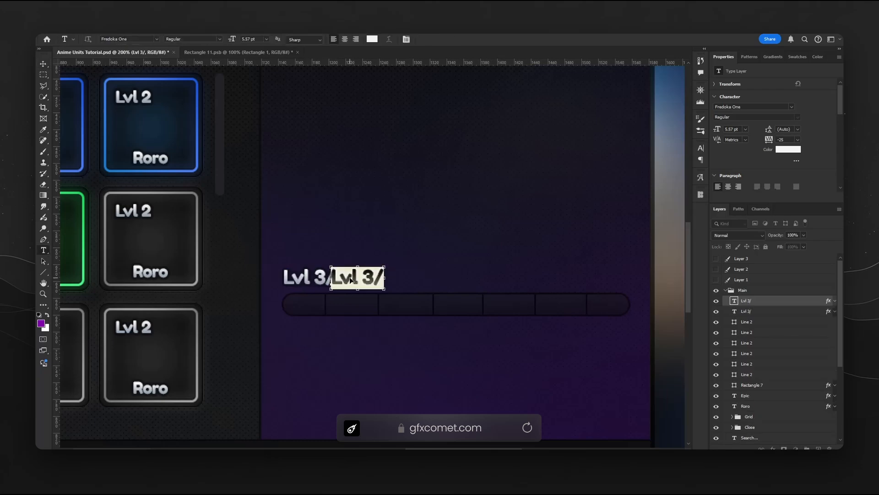
type("85")
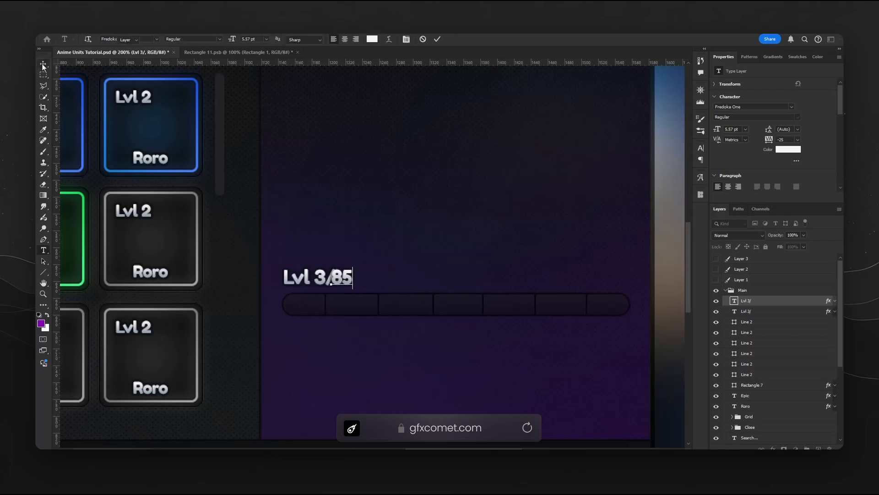
left_click(43, 65)
left_click_drag(354, 279, 360, 278)
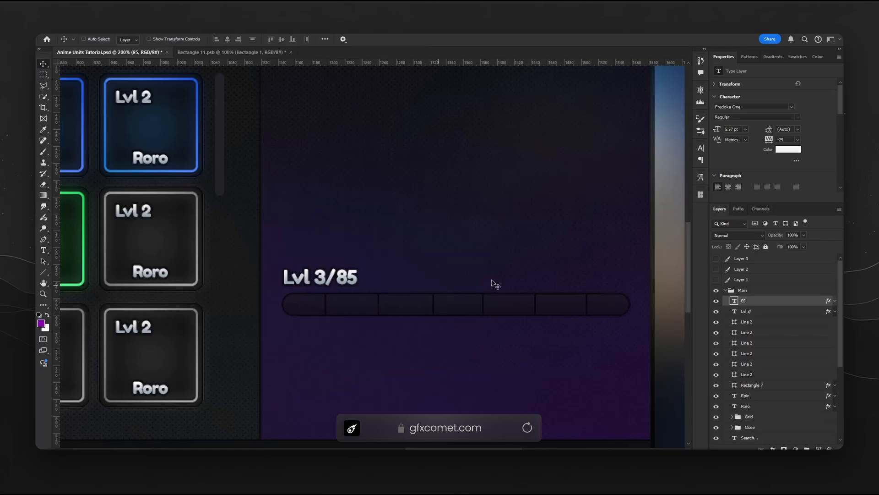
Nudge the "85" text slightly right and lower its layer opacity to 65%.
key("Right")
key("Right")
left_click(807, 142)
left_click(792, 235)
type("65")
key("Return")
key("ctrl+minus")
key("ctrl+plus")
key("ctrl+minus")
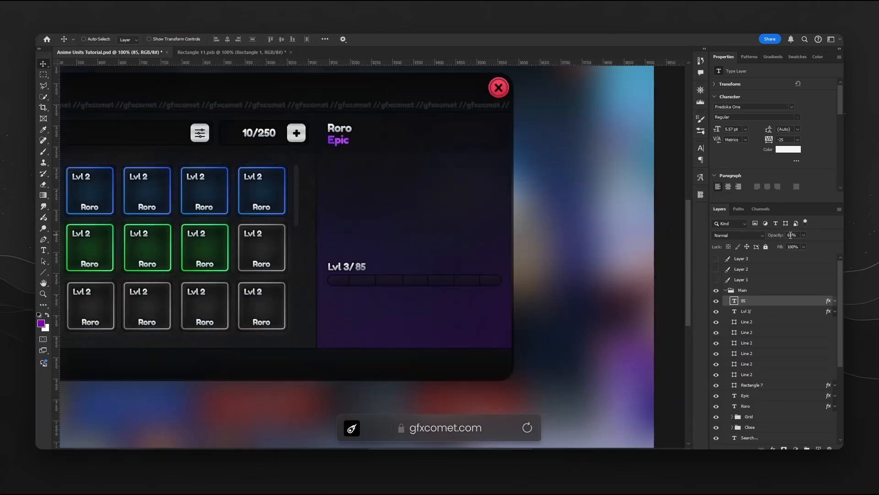
Add a "0/1 XP" label above the bar's right end and group the level labels and bar elements as XP.
double_click(763, 303)
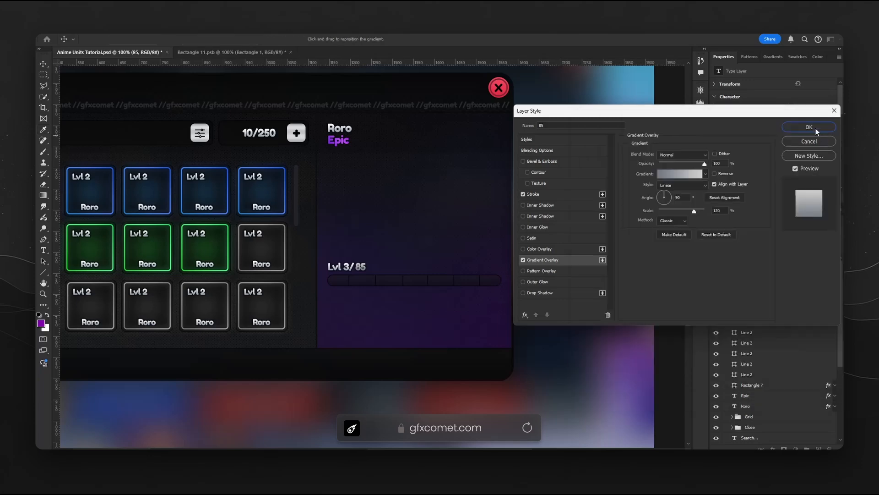
left_click(809, 126)
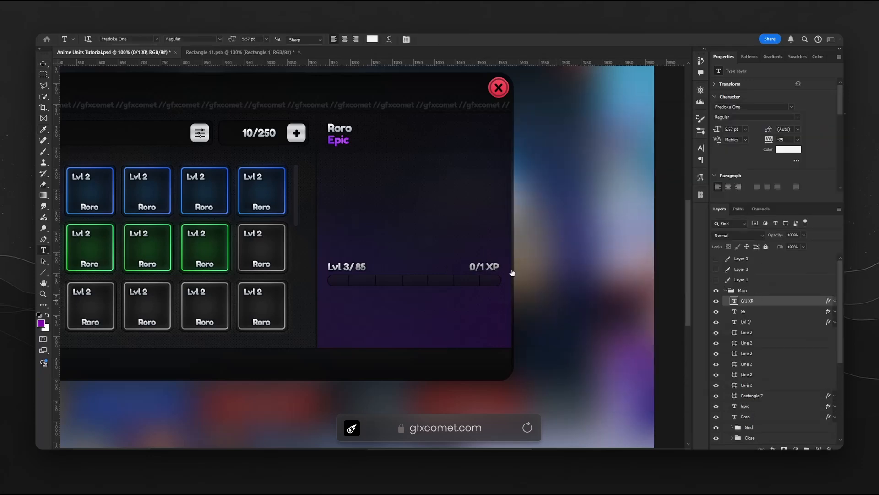
key("ctrl+s")
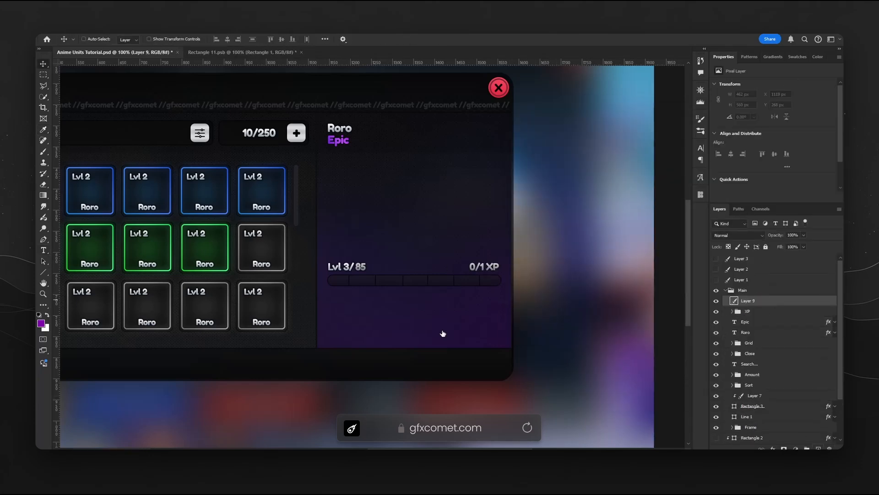
Draw a 140 by 52 px pill with a 60 px corner radius under the bar's left end and fill it with 0a0a0a.
type("u60")
key("Return")
key("d")
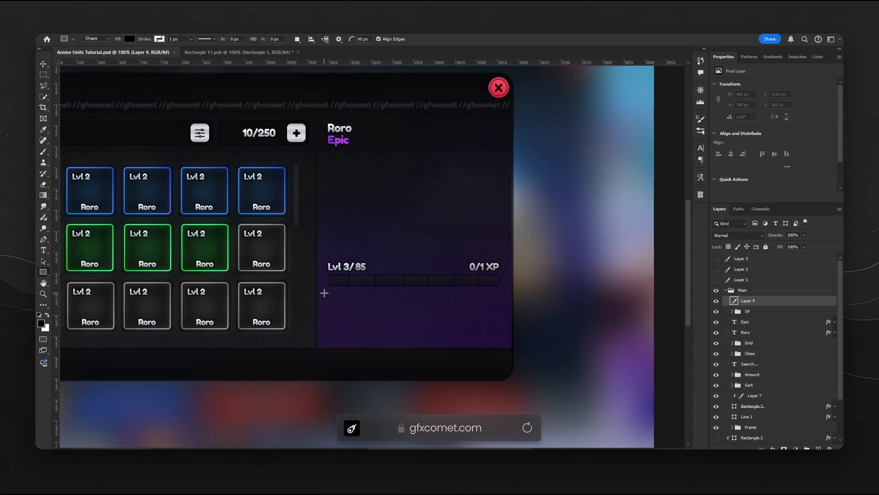
key("ctrl+;")
left_click_drag(328, 292, 386, 314)
key("ctrl+;")
key("v")
double_click(735, 302)
type("0a0a0a")
key("Return")
Add a Stroke effect to the pill and lower its fill to 85%.
double_click(790, 305)
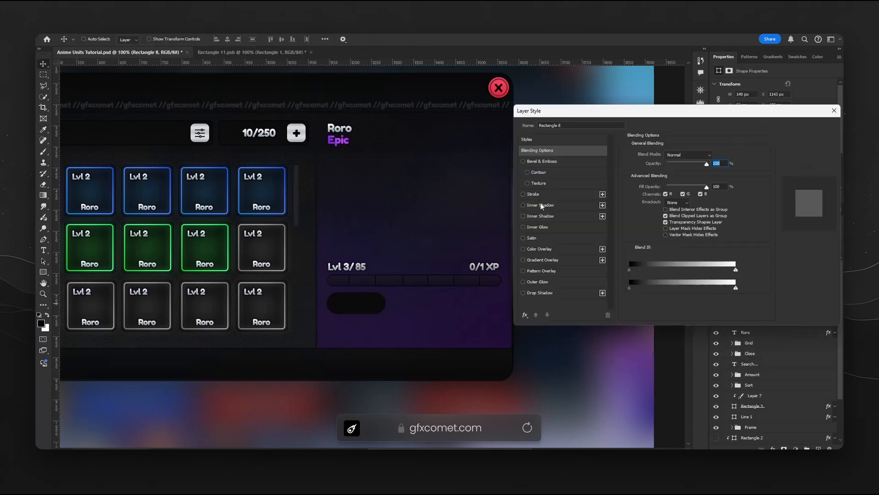
left_click(541, 196)
key("Return")
left_click(793, 246)
type("85")
key("ctrl+plus")
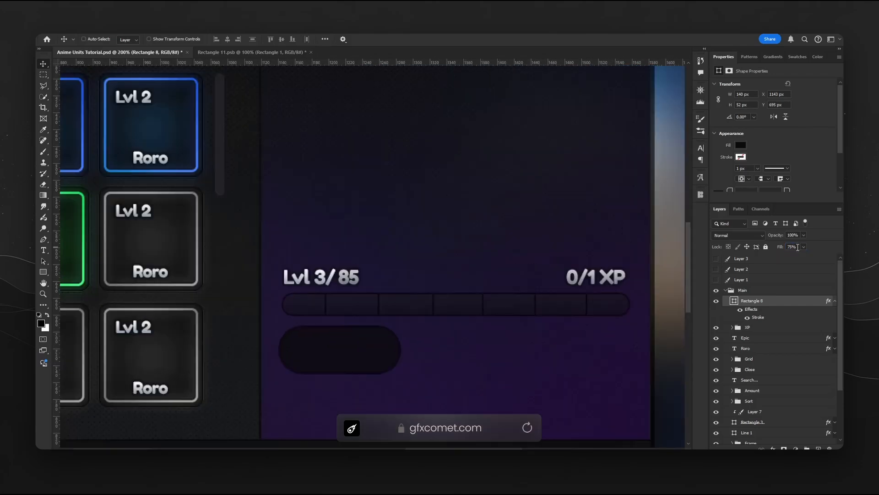
key("Return")
Find a sword icon in the Icons8 plugin at 90×90 size and place the first result in the document.
left_click(700, 194)
left_click(638, 215)
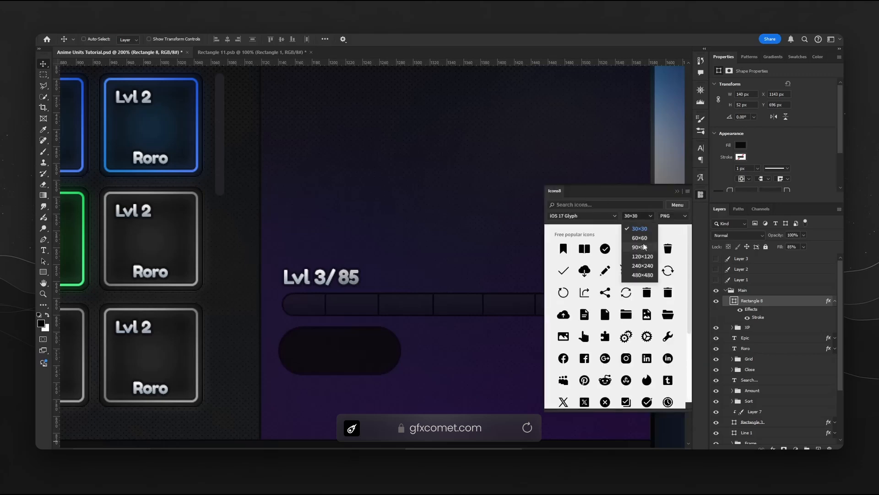
left_click(643, 248)
left_click(628, 204)
type("sword")
left_click(564, 239)
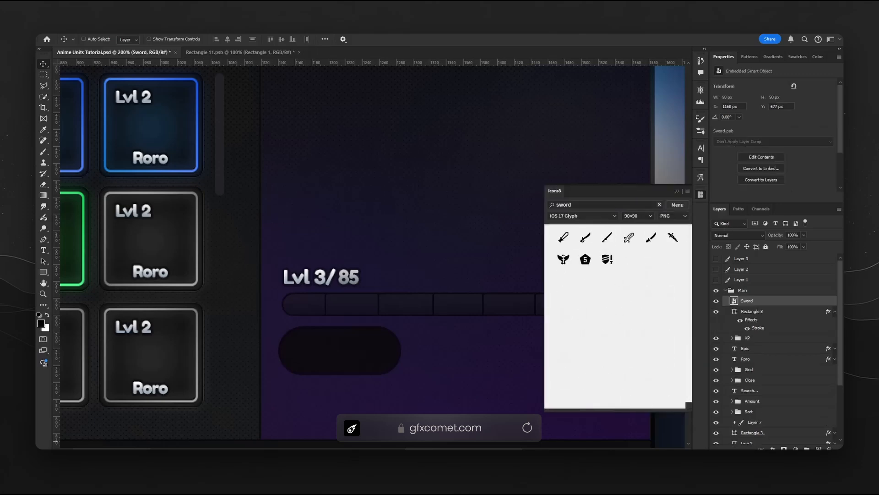
left_click(677, 192)
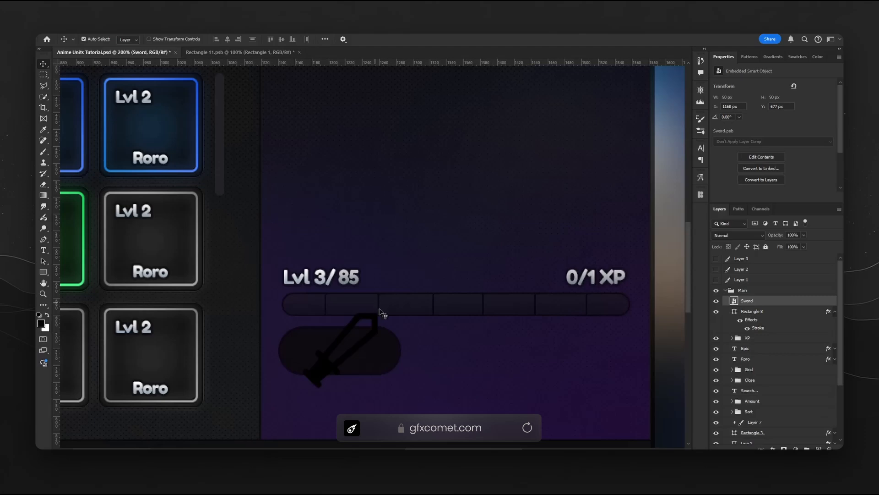
Scale the sword icon down to about 31 px and position it inside the pill's left end.
key("ctrl+t")
left_click_drag(403, 298, 327, 355)
key("Return")
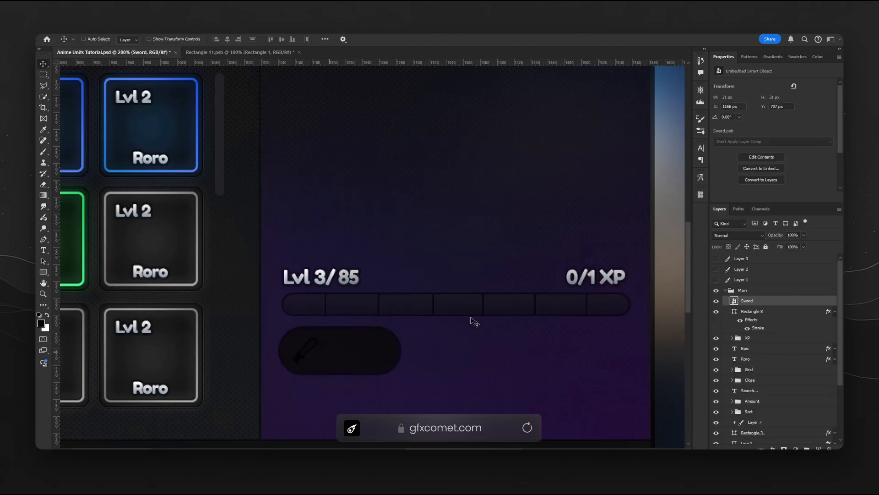
Copy the red layer style from the close button's ellipse onto the sword icon and collapse the icon's effects list.
scroll(544, 241, "up", 10)
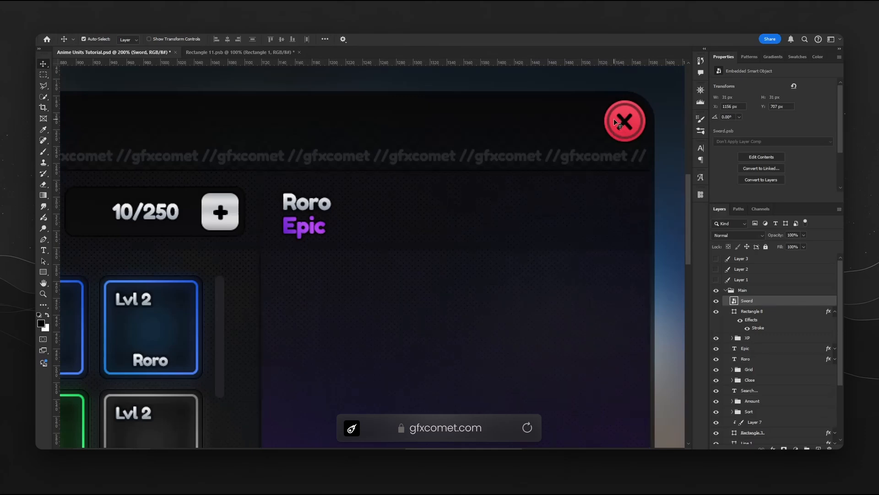
left_click(616, 120, "ctrl")
right_click(773, 414)
left_click(794, 324)
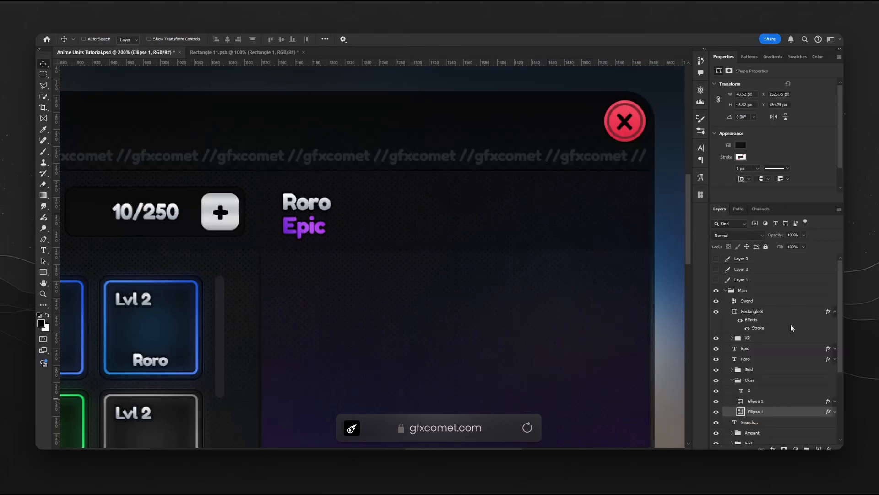
scroll(496, 353, "down", 8)
left_click(304, 392)
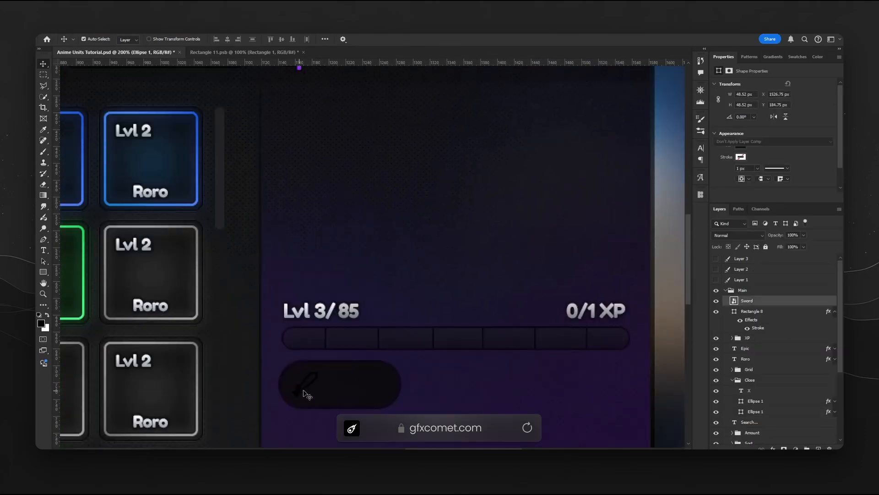
right_click(773, 301)
left_click(739, 309)
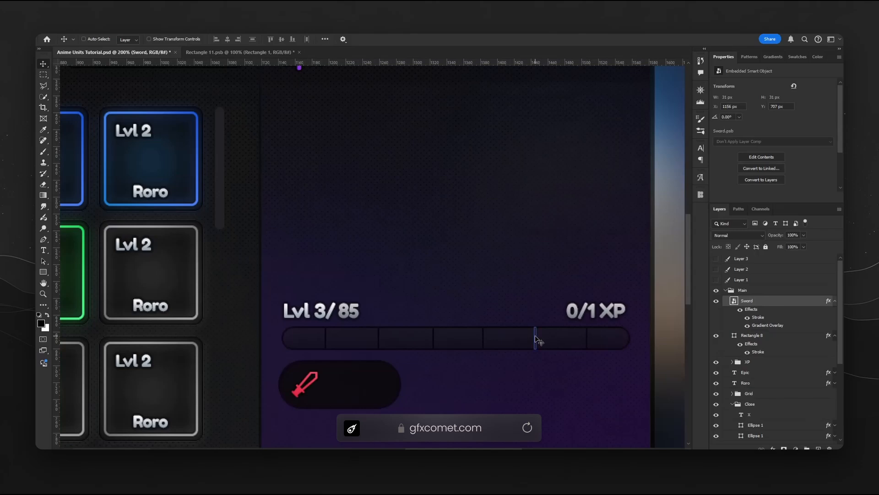
left_click(835, 301)
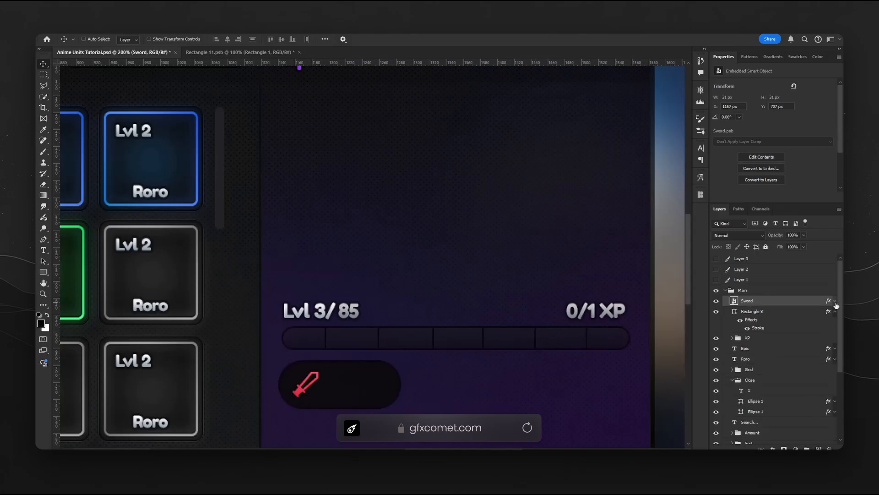
Duplicate the "Lvl 3/" text into the pill beside the sword, change it to "300" and shift it slightly right.
left_click(306, 314)
left_click_drag(767, 370, 775, 301)
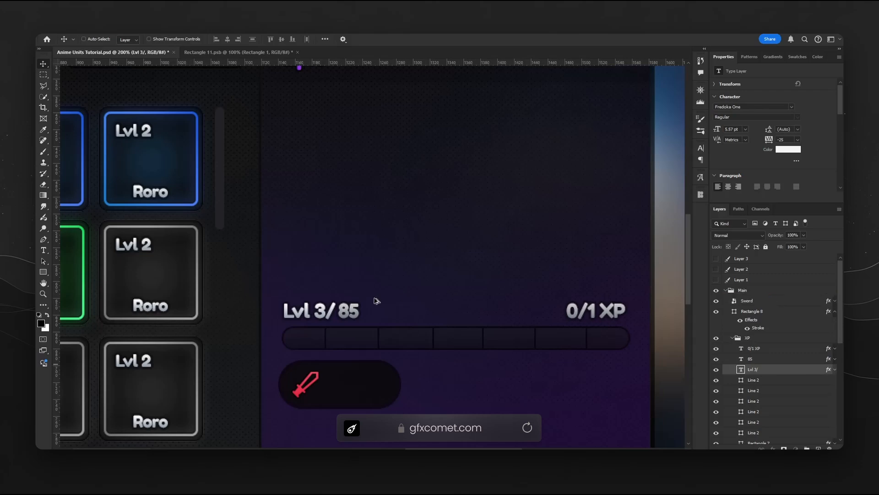
left_click_drag(327, 313, 367, 388)
double_click(369, 390)
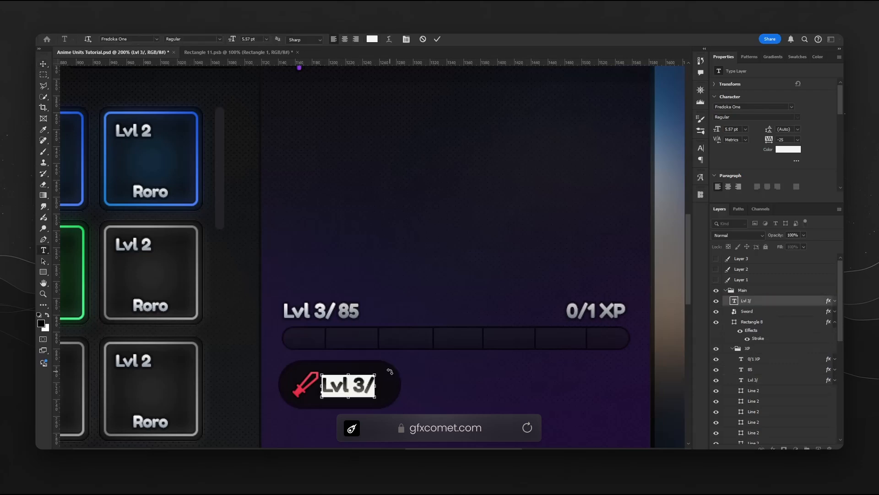
type("300")
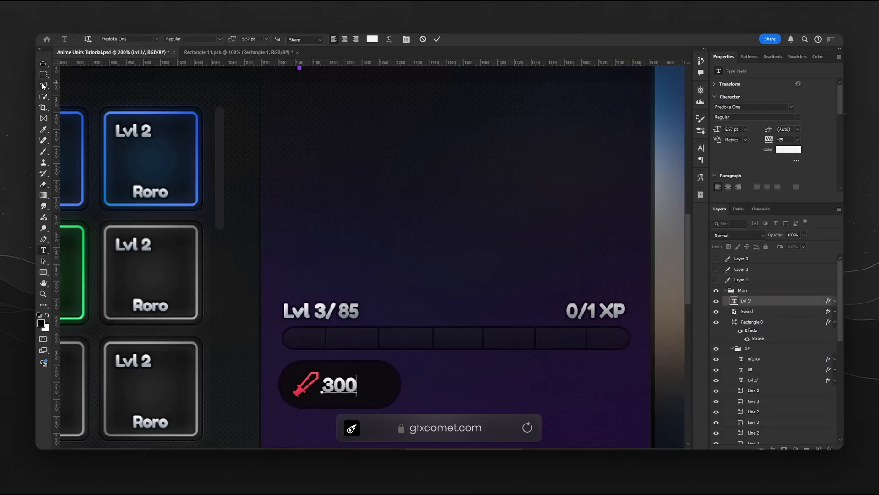
left_click(43, 63)
left_click_drag(393, 355, 406, 354)
Duplicate the "300" text as the letter "A", scale it down and place it at the sword icon's lower right.
left_click_drag(352, 387, 309, 399)
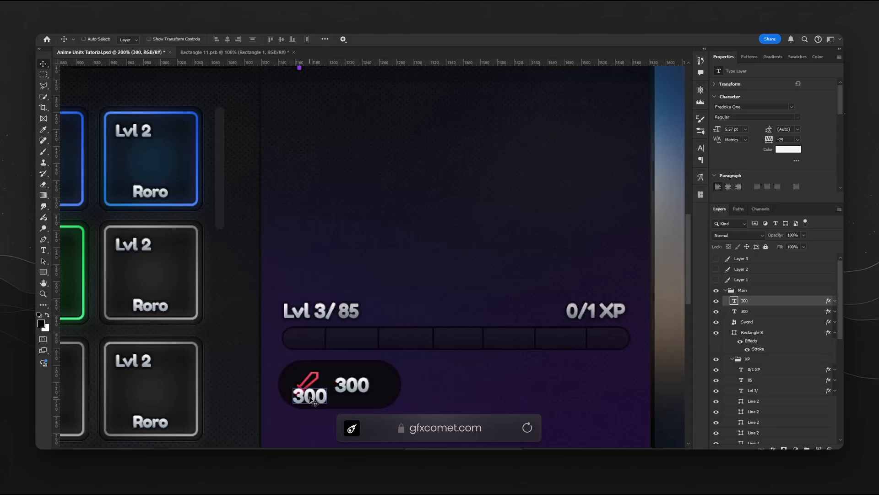
double_click(311, 398)
type("A")
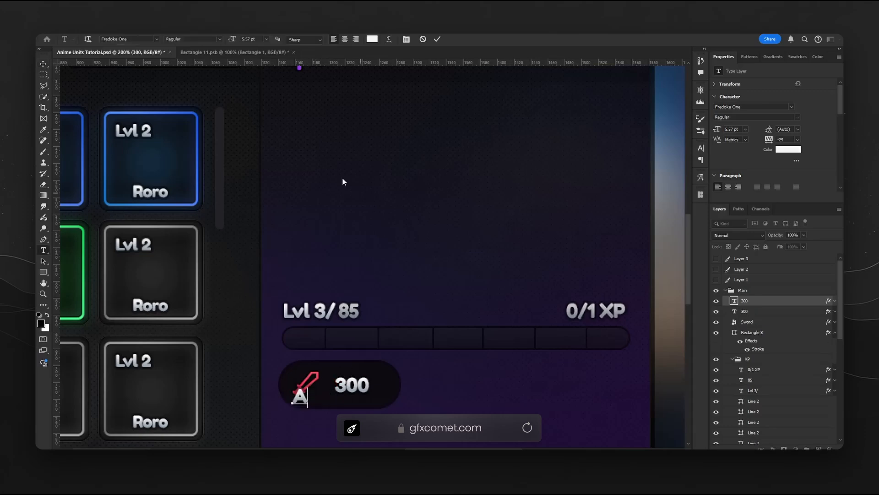
left_click(43, 65)
left_click_drag(330, 371, 317, 384)
key("ctrl+t")
key("Return")
Change the first color stop of the letter A's Gradient Overlay to a darker green.
double_click(774, 300)
left_click(693, 188)
double_click(590, 327)
left_click(736, 258)
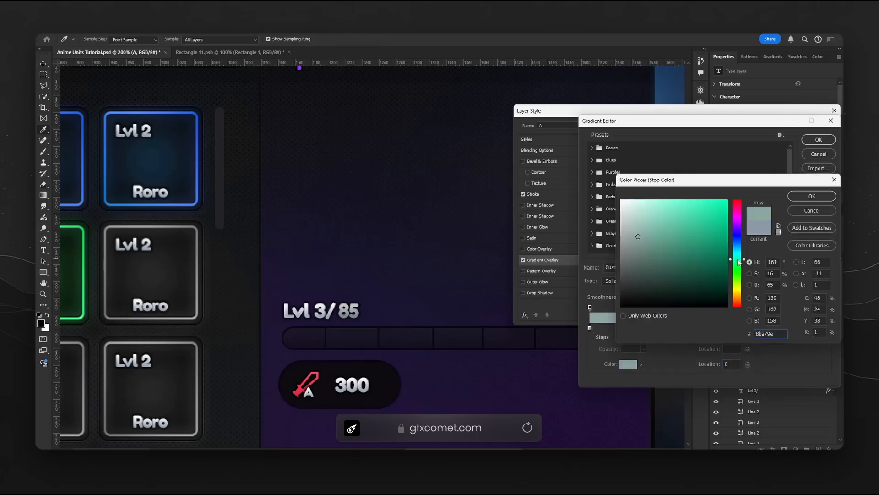
left_click(715, 239)
left_click(736, 267)
left_click(811, 196)
Change the end color stop of the letter A's Gradient Overlay to bright green, apply the style and nudge the letter slightly right.
double_click(827, 328)
left_click(737, 263)
left_click(700, 212)
left_click(709, 206)
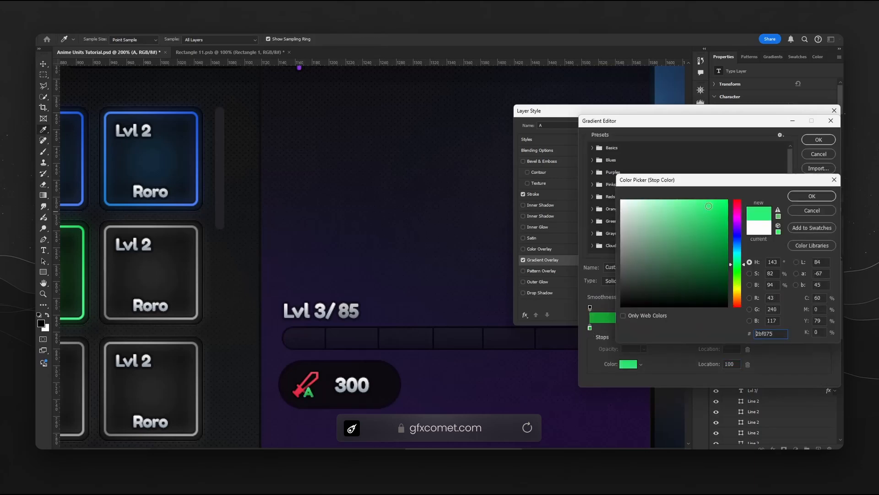
left_click(736, 271)
left_click(812, 196)
left_click(818, 139)
left_click(812, 125)
key("Right")
key("Right")
Group the letter A, the 300 text, the sword and the pill rectangle behind them as "Stat".
left_click(716, 332)
left_click(716, 332)
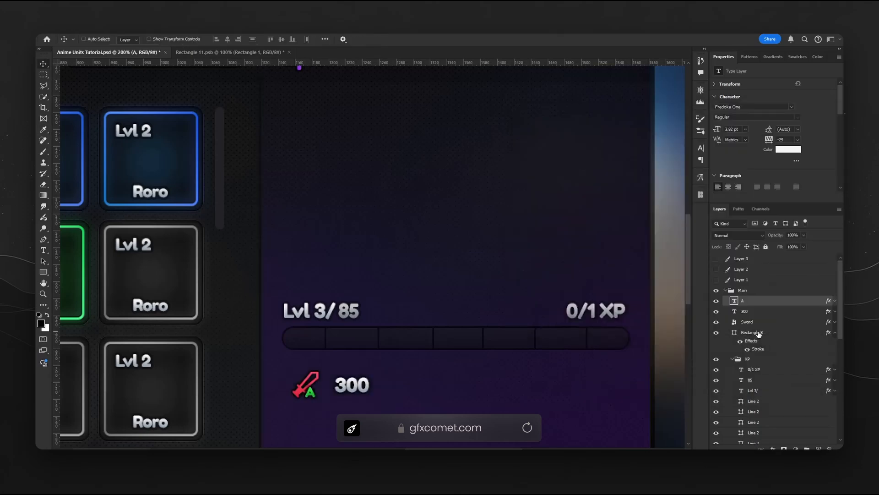
left_click(760, 332, "shift")
key("ctrl+g")
double_click(748, 300)
type("Stat")
key("Return")
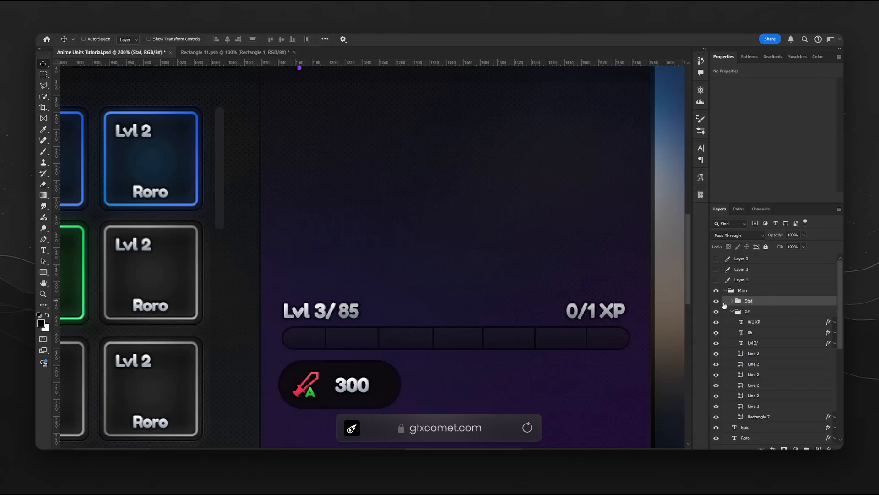
Duplicate the Stat group twice to form a row of three, then scale and nudge the row to fit beneath the XP bar.
left_click_drag(309, 383, 436, 386)
left_click_drag(556, 388, 570, 389)
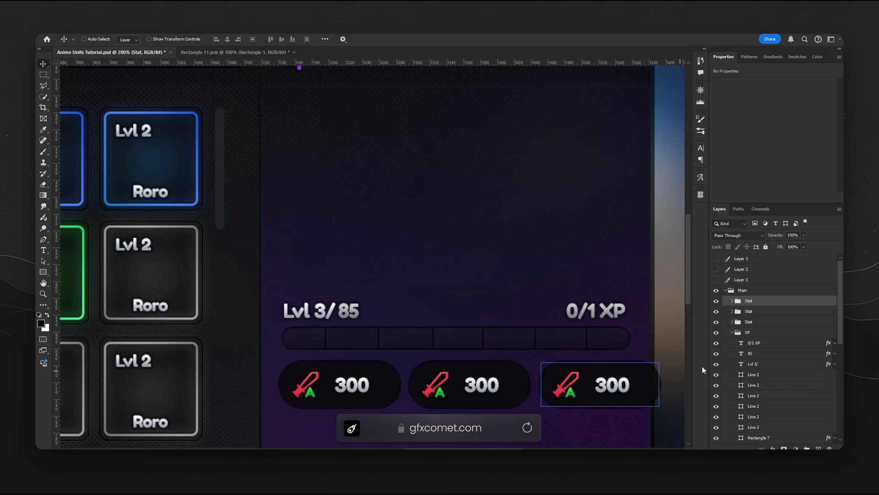
left_click(775, 323, "shift")
key("ctrl+t")
scroll(662, 405, "down", 3)
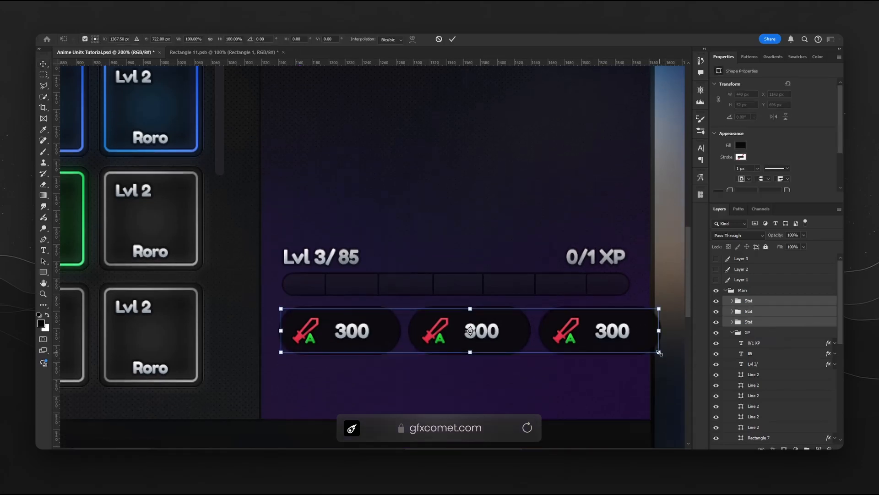
left_click_drag(659, 353, 629, 343)
key("Return")
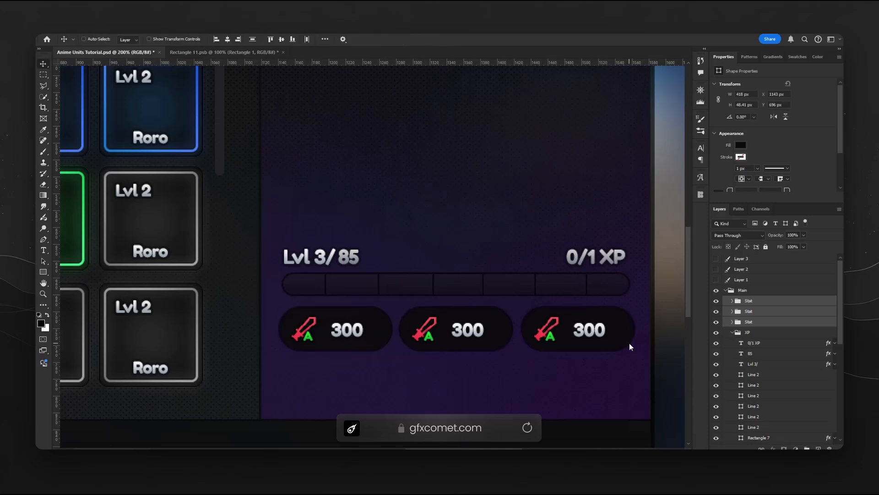
key("Up")
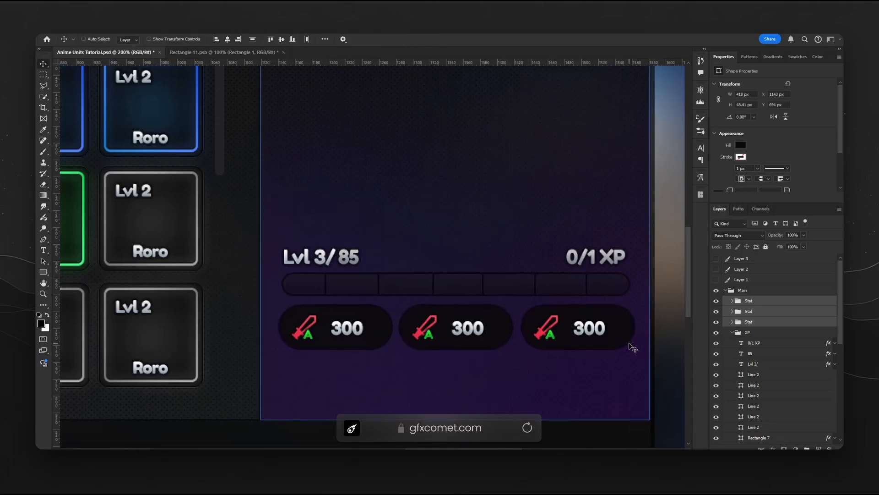
Save the document and change the text color of the close button's X to white (ffffff).
key("ctrl+minus")
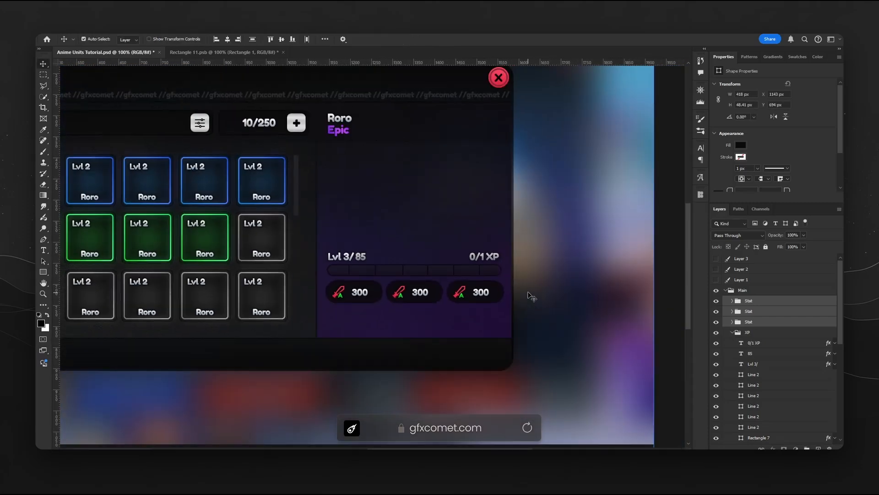
key("ctrl+s")
key("space")
left_click_drag(517, 266, 579, 283)
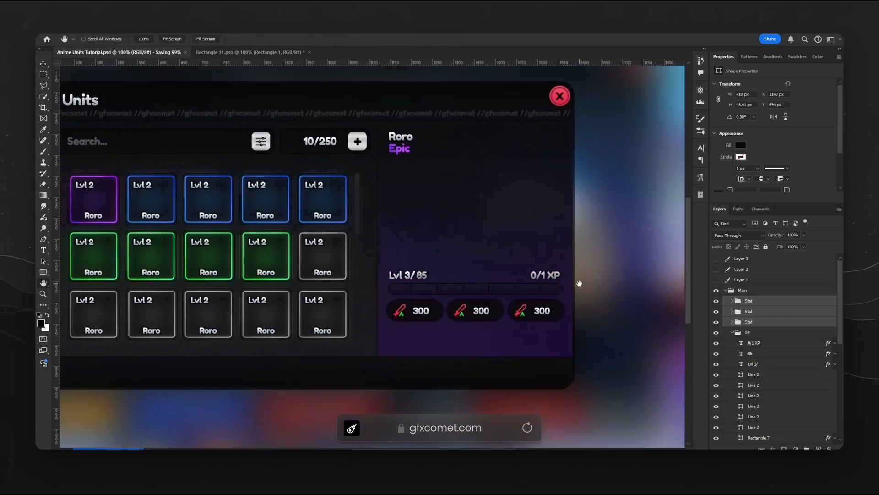
left_click(561, 98)
double_click(561, 99)
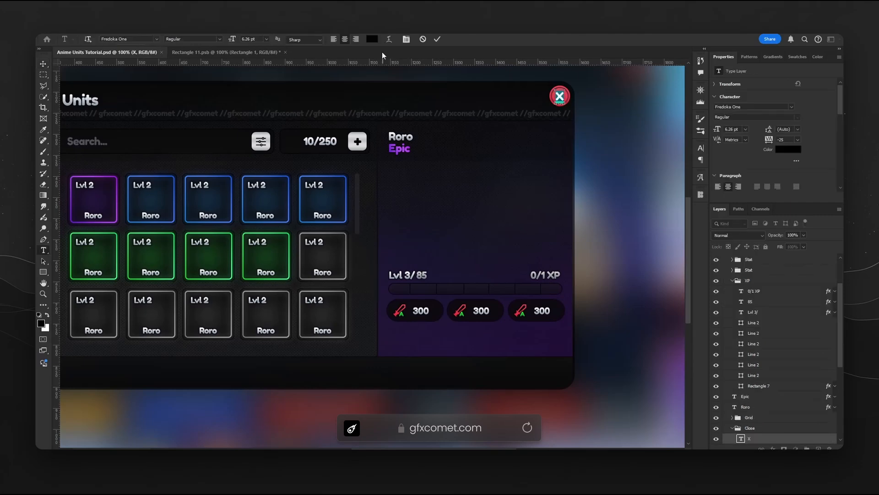
left_click(373, 40)
left_click(621, 202)
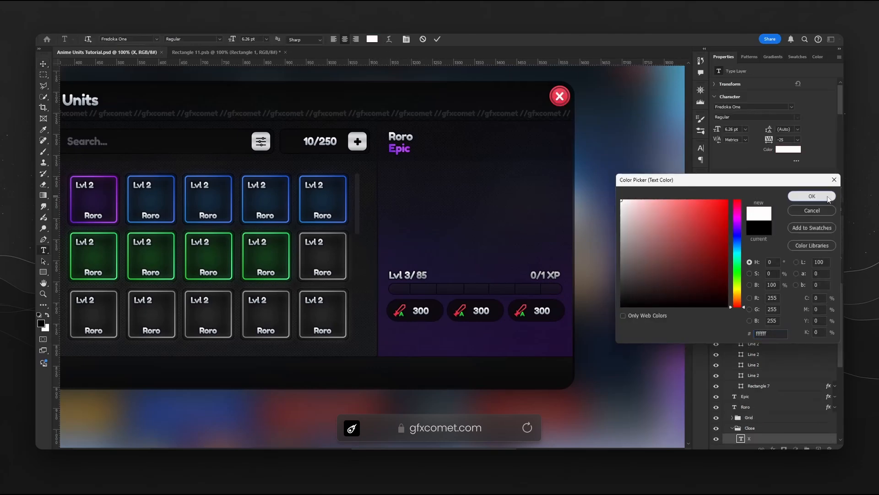
left_click(819, 197)
key("ctrl+Return")
key("v")
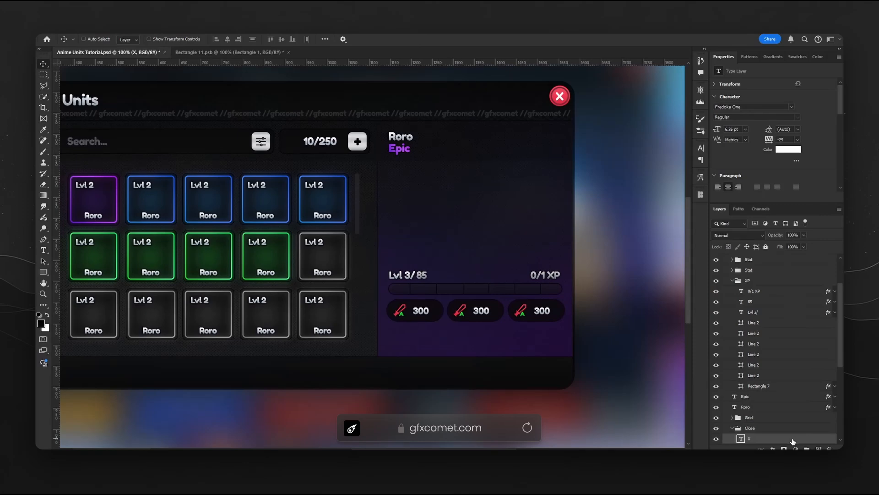
Add a 3 px black outside Stroke at 6% opacity to the close button's X and save the document.
double_click(799, 437)
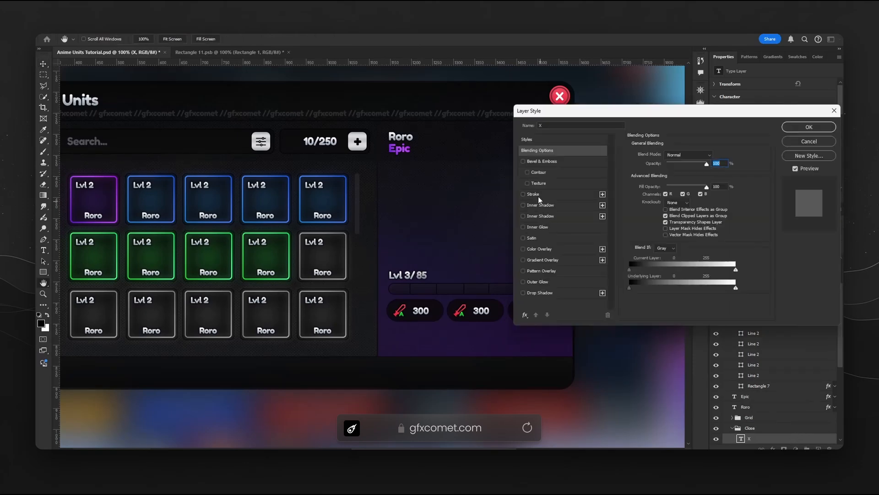
left_click(531, 195)
left_click_drag(607, 116, 587, 171)
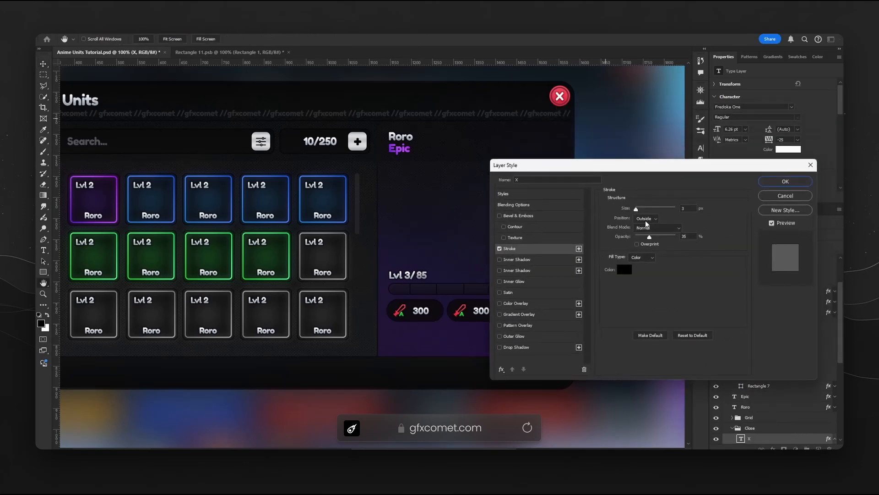
double_click(690, 236)
type("6")
left_click(790, 181)
key("ctrl+s")
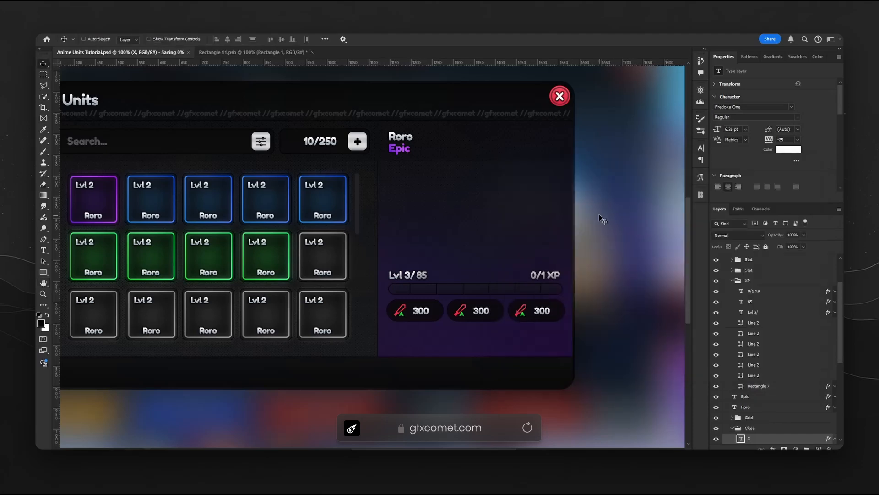
Collapse the Close and XP groups in the layer list.
left_click_drag(601, 216, 644, 236)
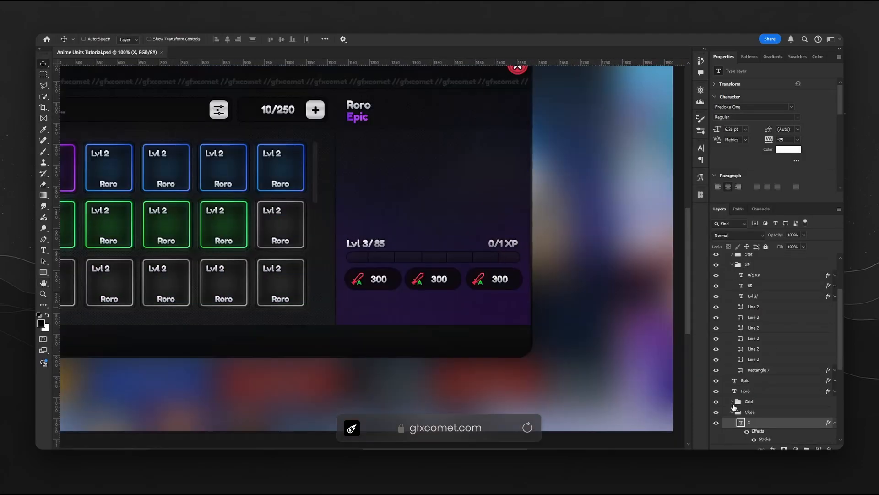
left_click(731, 412)
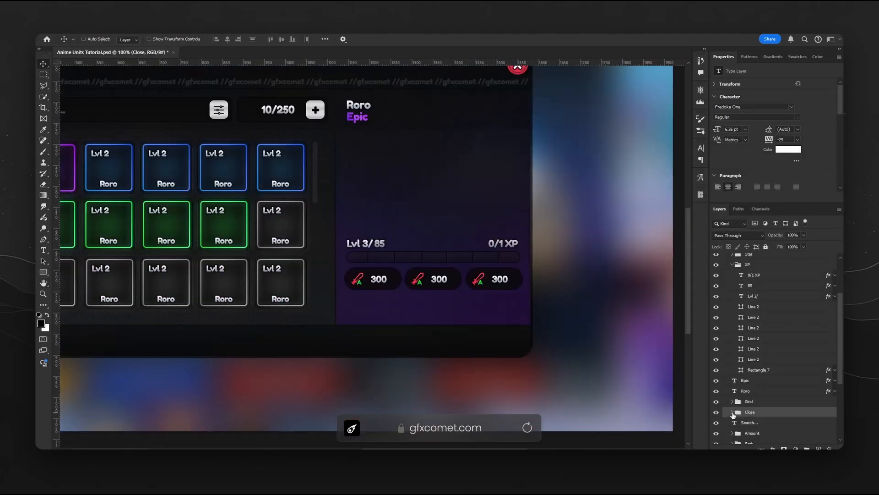
scroll(743, 335, "up", 1)
scroll(743, 328, "up", 1)
left_click(733, 318)
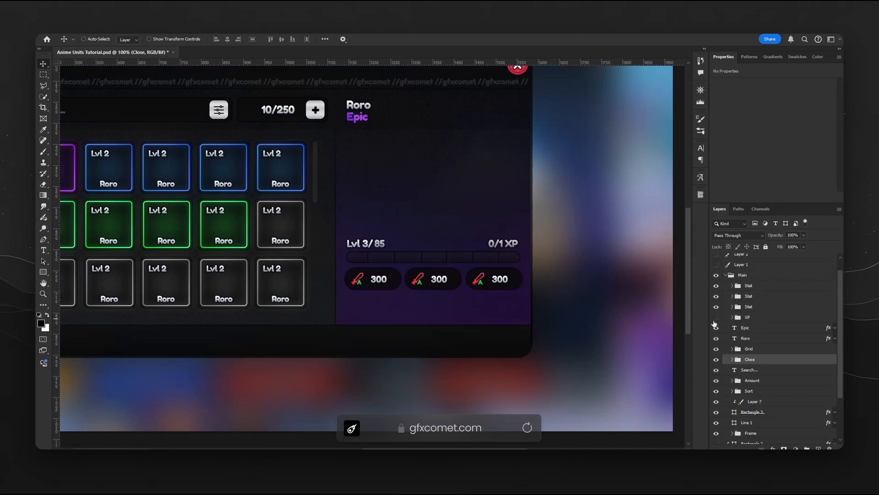
Move the XP group and the three Stat groups up together by about 30 px and save the document.
left_click(716, 318)
left_click(769, 319)
left_click(774, 286, "shift")
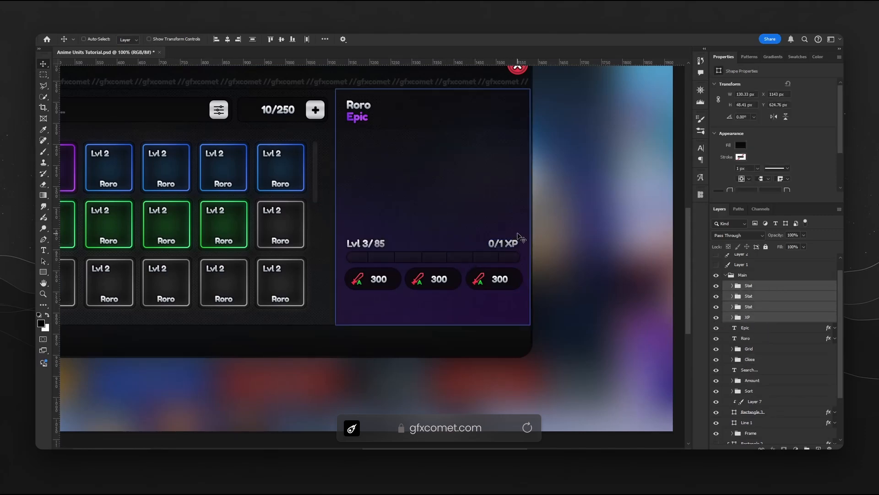
left_click_drag(518, 234, 517, 223)
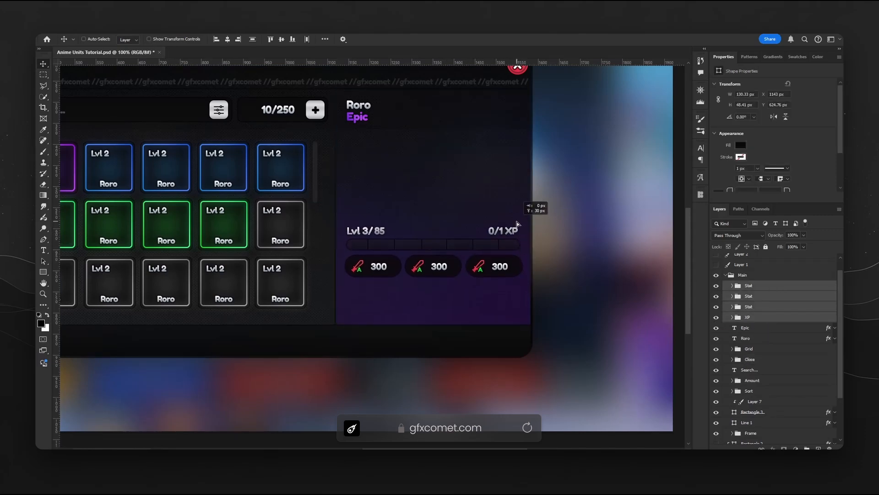
key("ctrl+s")
Duplicate the "0/1 XP" text above the Stat groups in the layer order and place the copy below the stat pills.
left_click(741, 287)
key("ctrl")
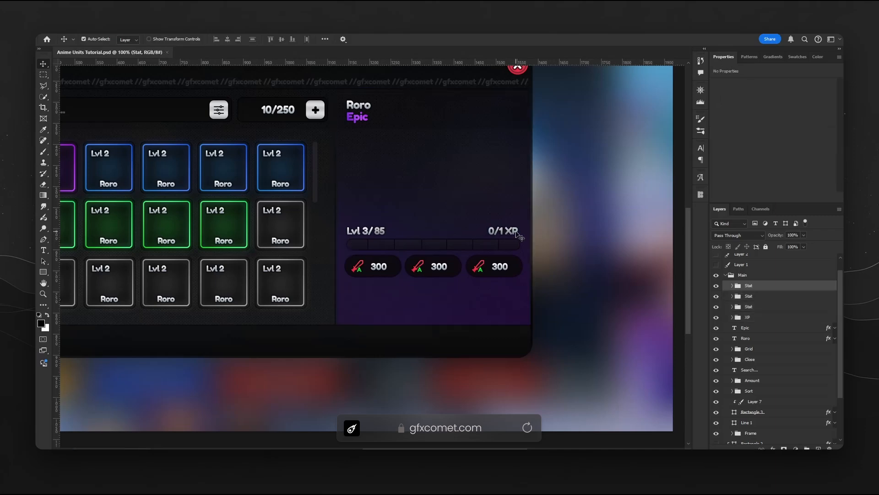
left_click(518, 234, "ctrl")
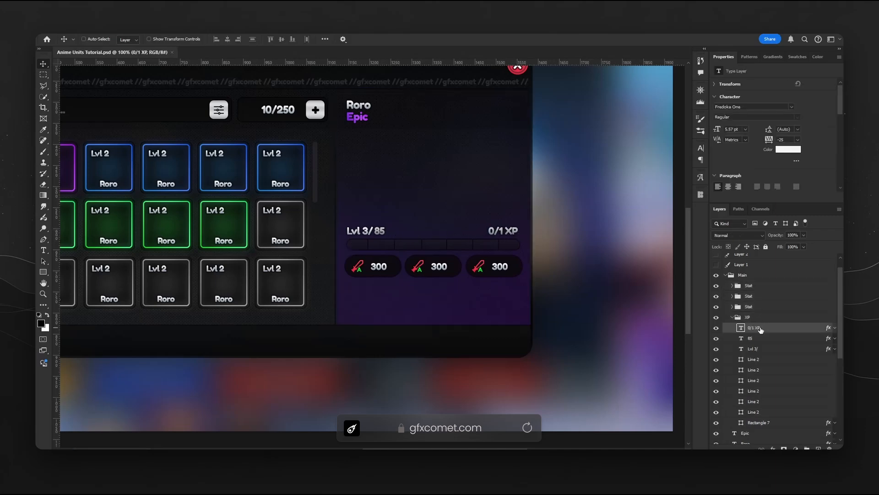
left_click_drag(755, 327, 764, 285)
left_click(732, 327)
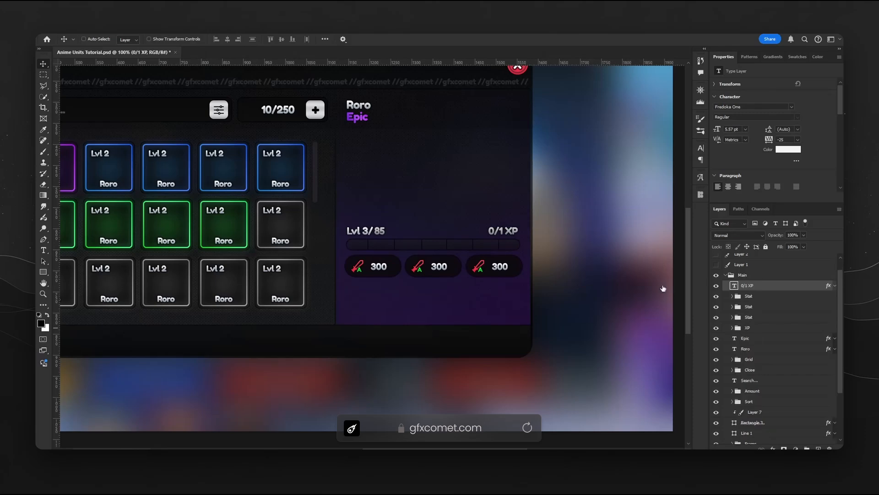
left_click_drag(504, 229, 424, 309)
Change the copied text to "Currently Viewing" at 4 pt and align it just below the first stat pill.
key("t")
left_click(423, 309)
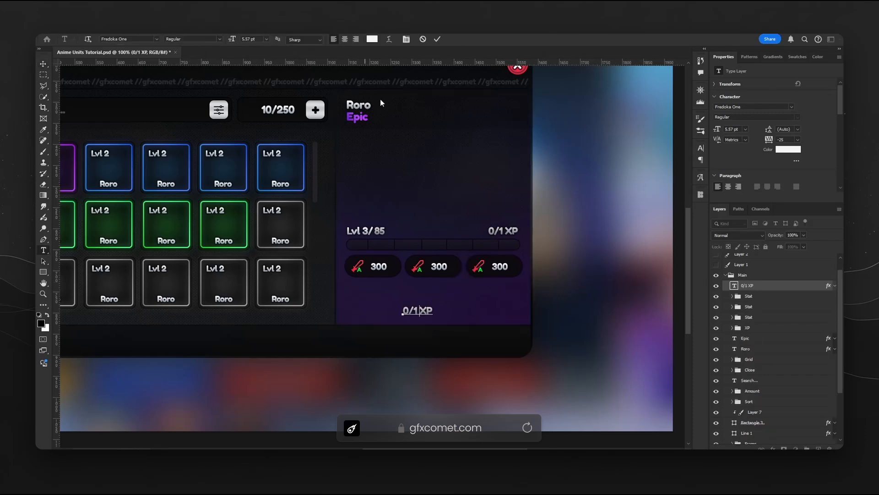
key("ctrl+a")
type("currently Viewing")
key("ctrl+a")
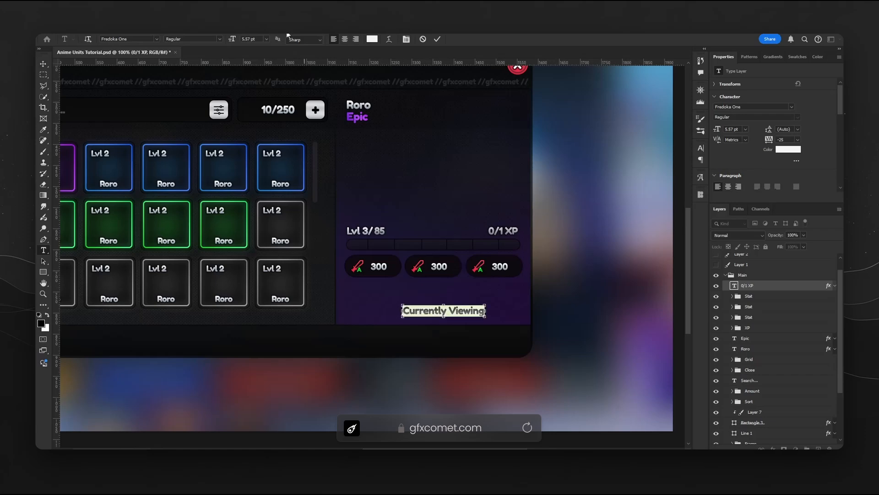
type("4")
key("Return")
left_click(45, 65)
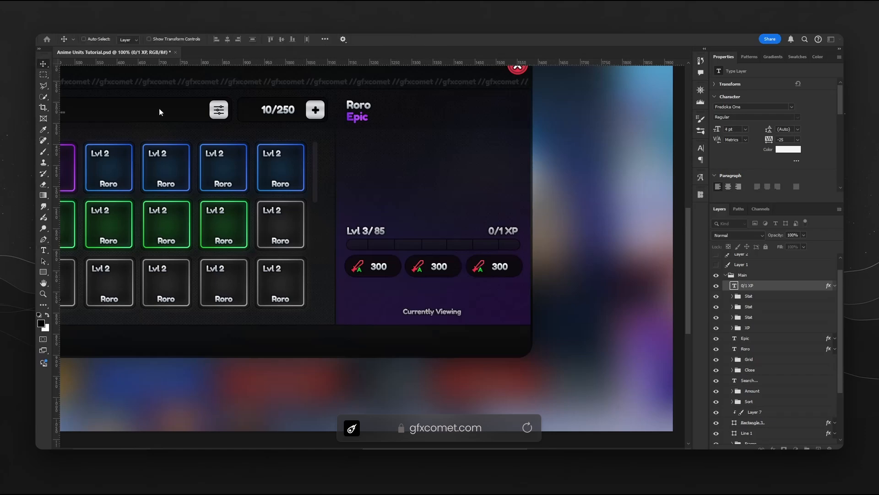
left_click_drag(461, 319, 408, 291)
Duplicate the "Lvl 3/" text to the top of the Main group and place the copy directly beneath "Currently Viewing".
left_click(366, 231, "ctrl")
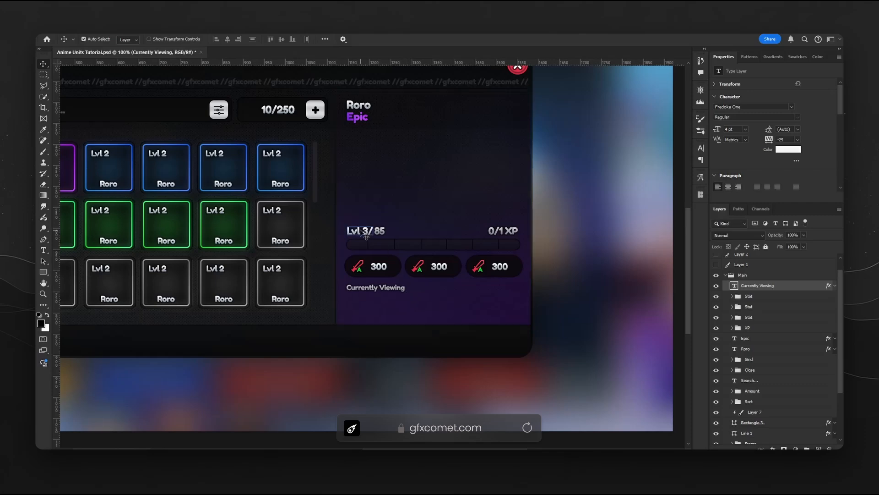
left_click_drag(757, 360, 751, 281)
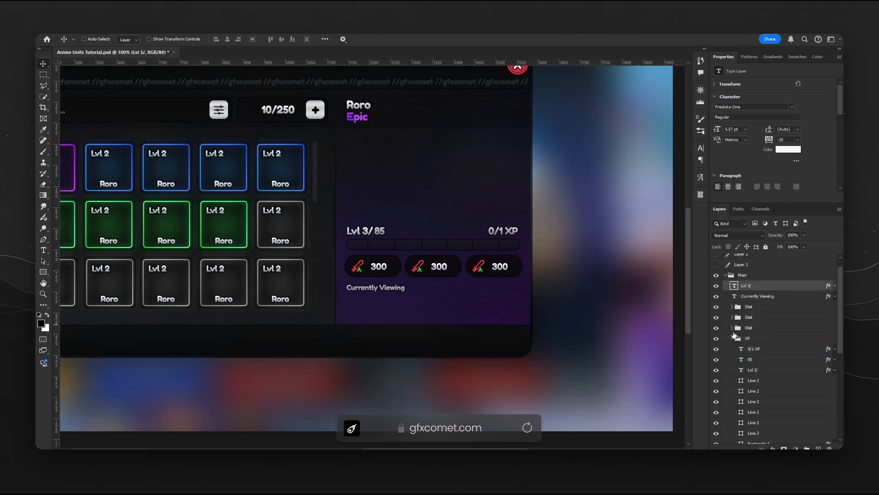
left_click(732, 338)
left_click_drag(375, 228, 374, 297)
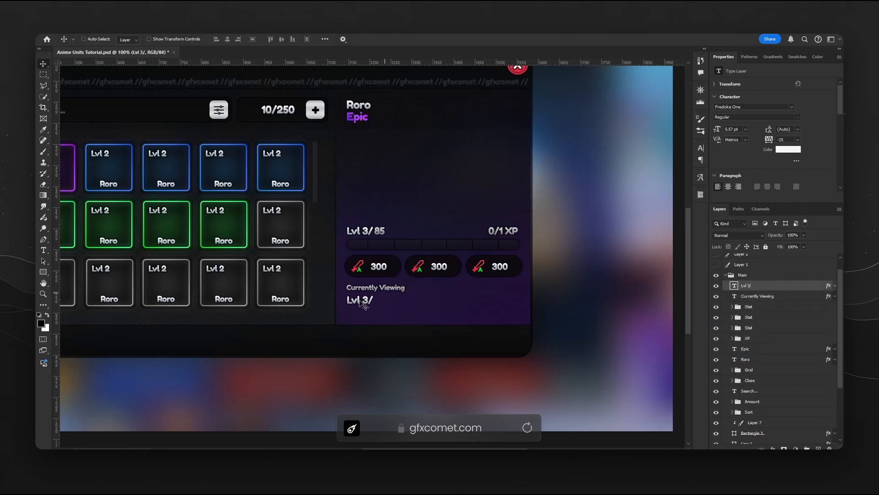
Change the copied level text to "Upgrade [0/3]" at 4 pt.
double_click(362, 298)
type("Upgrade [0/3")
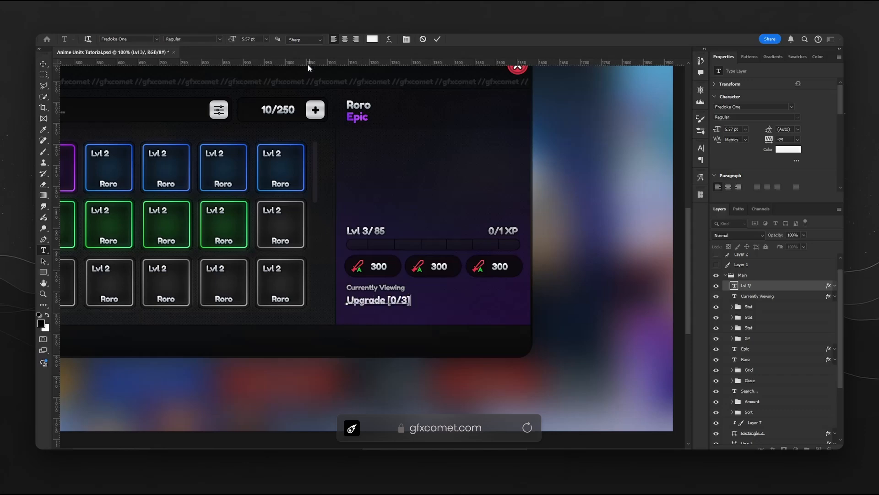
key("ctrl+a")
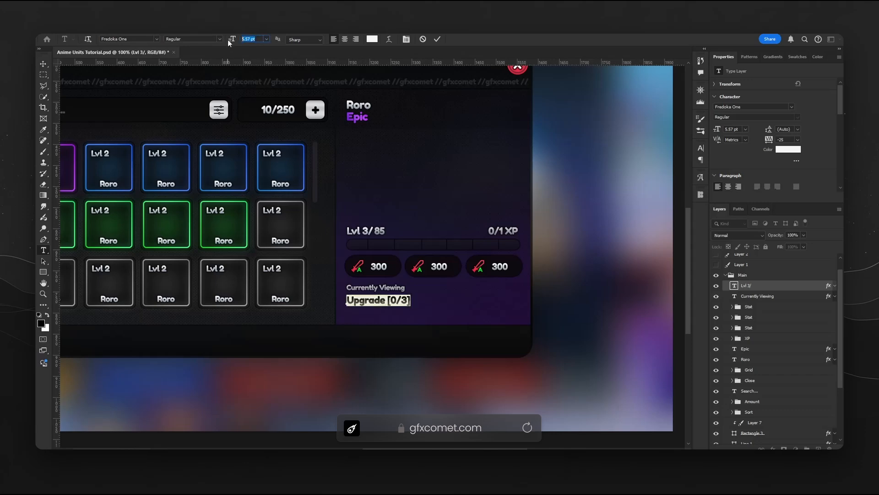
type("4")
key("Return")
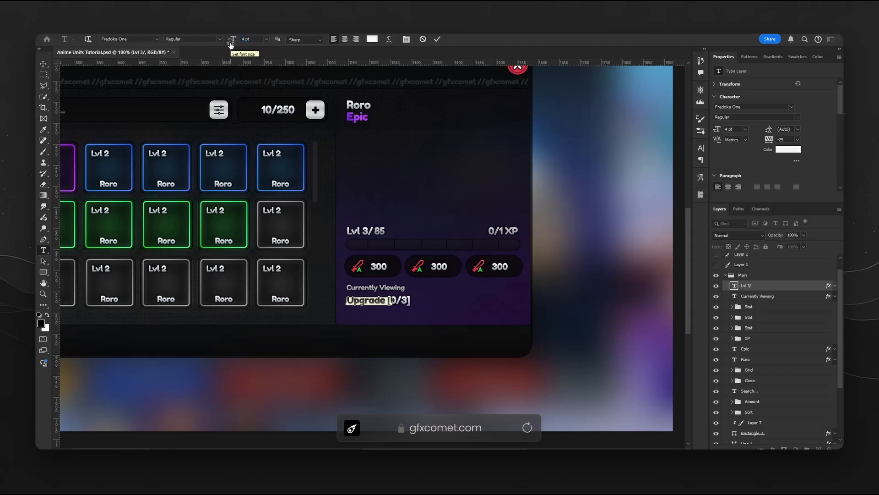
left_click(42, 65)
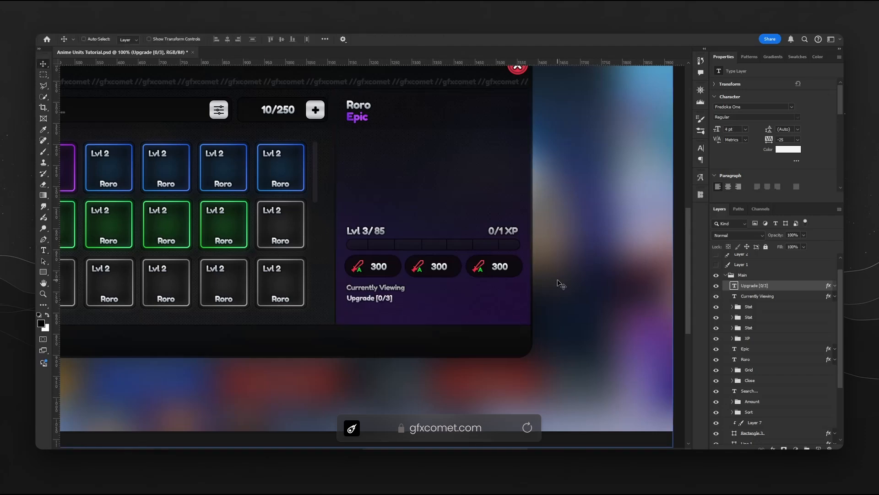
Save the document and add a new empty layer above the "Upgrade [0/3]" text.
key("ctrl+plus")
key("ctrl+s")
key("h")
left_click_drag(552, 277, 480, 213)
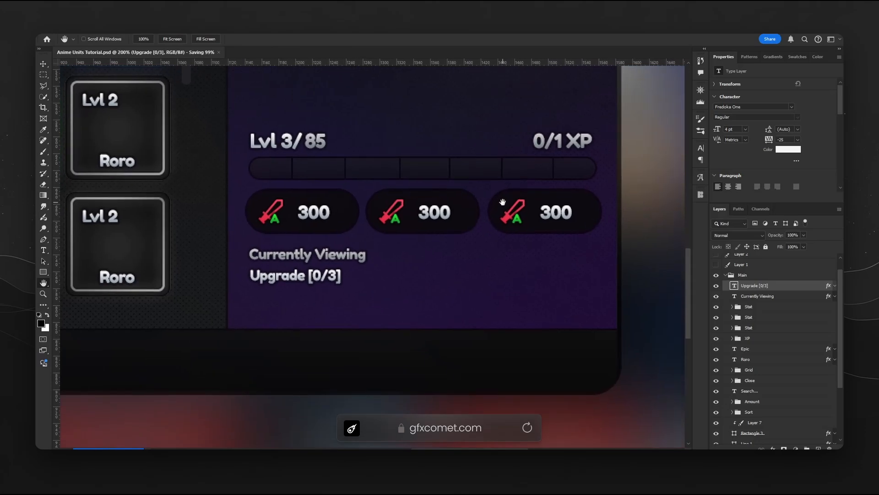
key("ctrl+shift+alt+n")
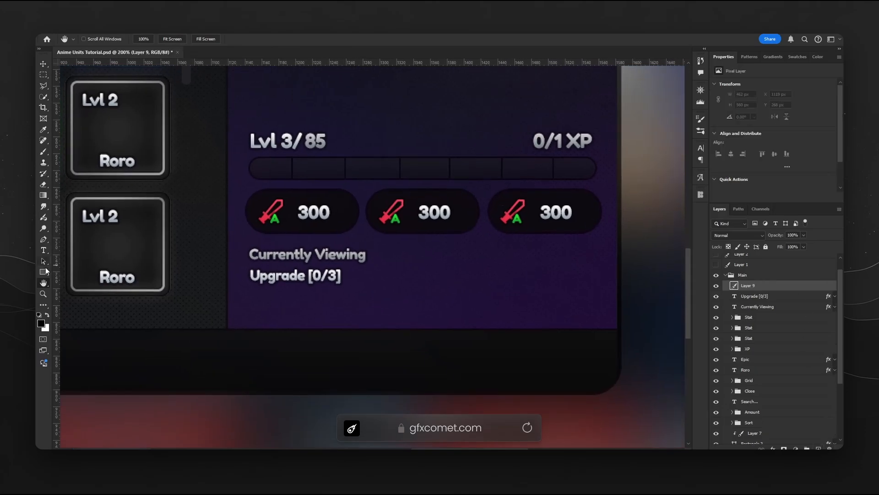
Draw a rounded rectangle about 51 × 28 px with a 10 px corner radius just below the "Upgrade [0/3]" text.
key("u")
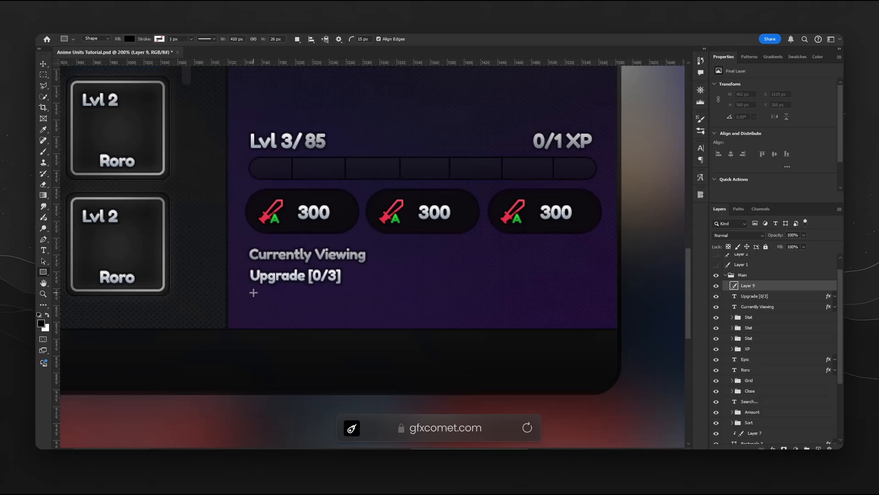
left_click_drag(253, 292, 292, 320)
key("ctrl+z")
left_click_drag(369, 40, 357, 41)
left_click_drag(252, 292, 295, 315)
key("v")
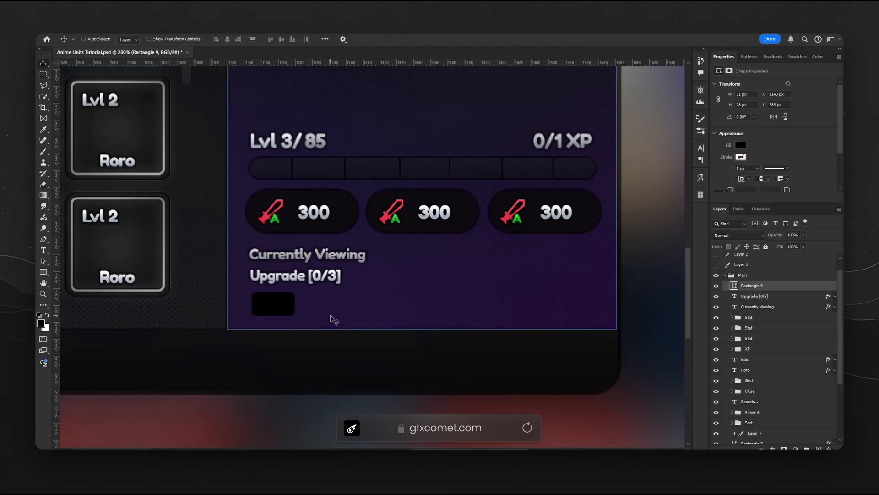
Resize the black rectangle to about 47 × 33 px and nudge it to line up with the start of the "Upgrade [0/3]" text.
key("Down")
key("ctrl+t")
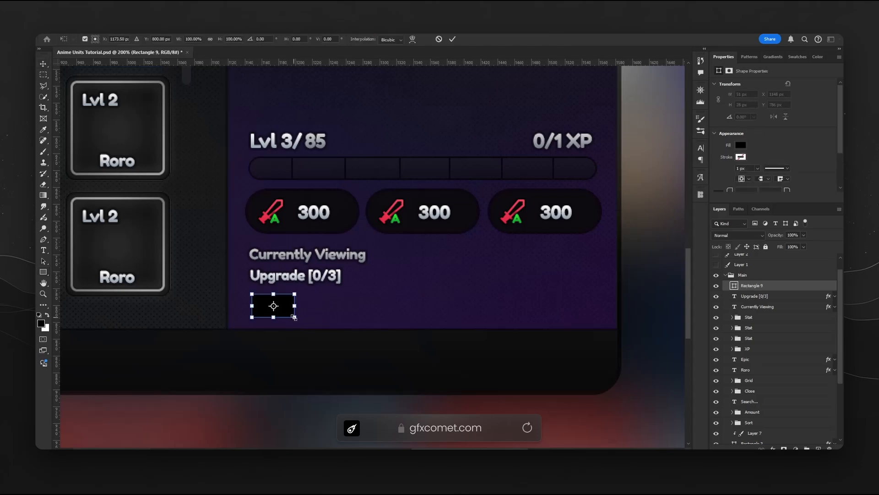
left_click_drag(295, 317, 293, 323)
key("Return")
key("Up")
key("Up")
key("Up")
key("Up")
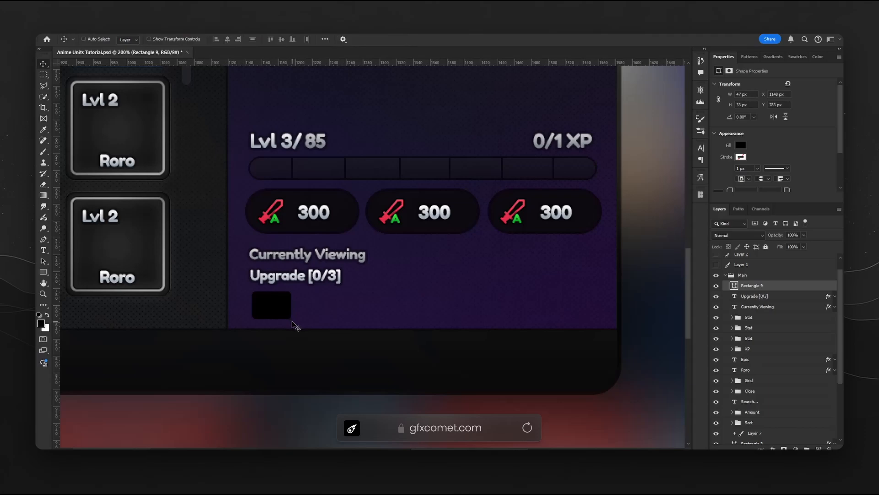
key("Left")
key("Left")
key("Left")
key("Left")
Set the small rectangle's fill to #0e0b11, sampled from the middle stat pill.
double_click(734, 286)
left_click(468, 205)
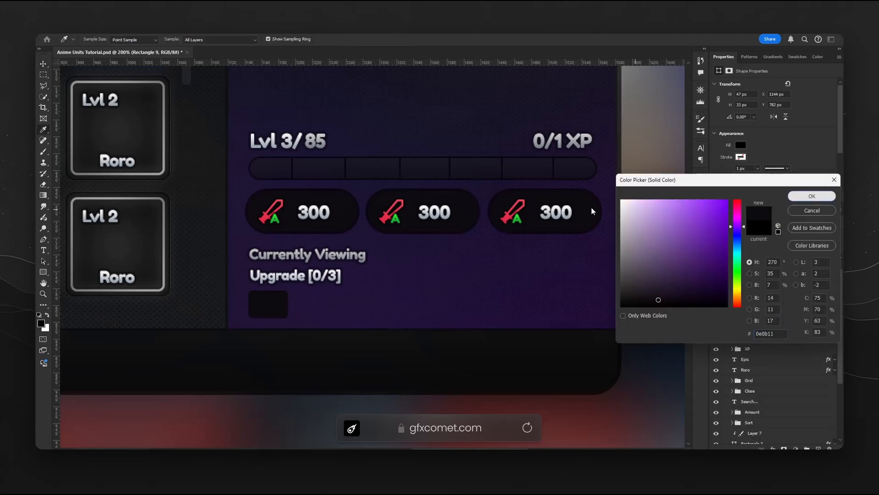
key("Return")
Copy the middle stat pill's fill colour #0b0a0b and apply it to the small rectangle.
left_click(732, 370)
double_click(741, 371)
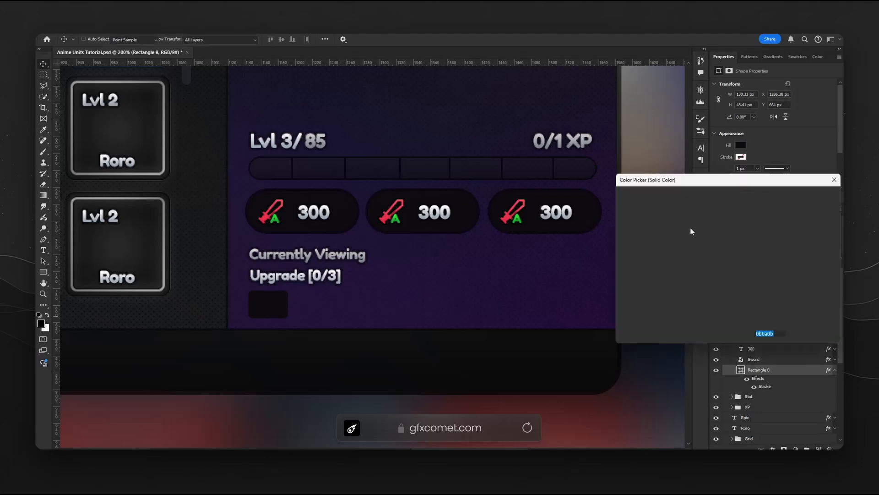
left_click(819, 212)
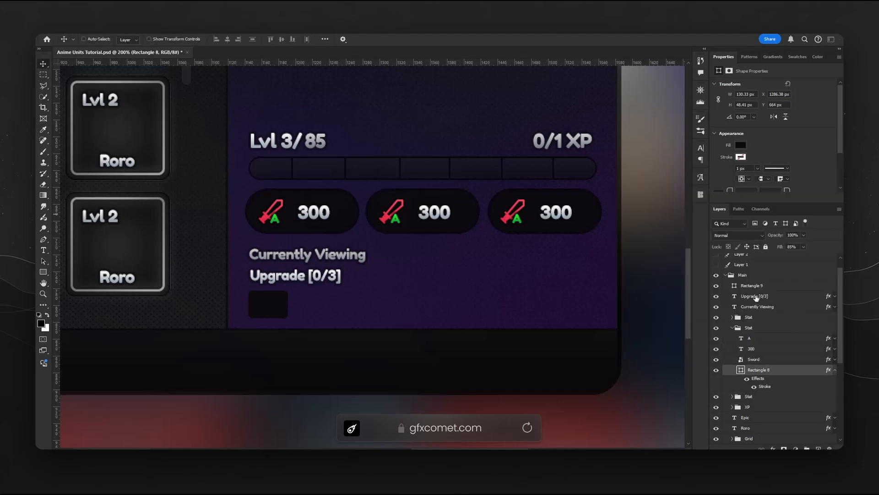
double_click(734, 286)
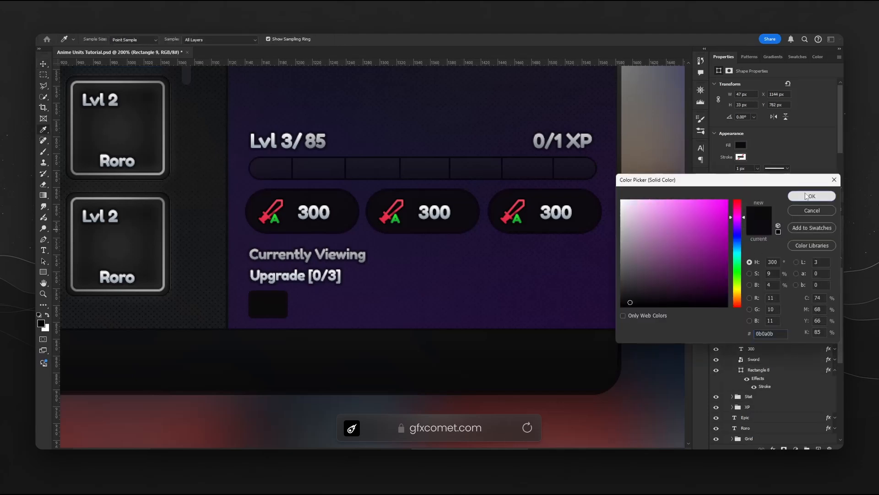
left_click(809, 196)
scroll(753, 177, "down", 1)
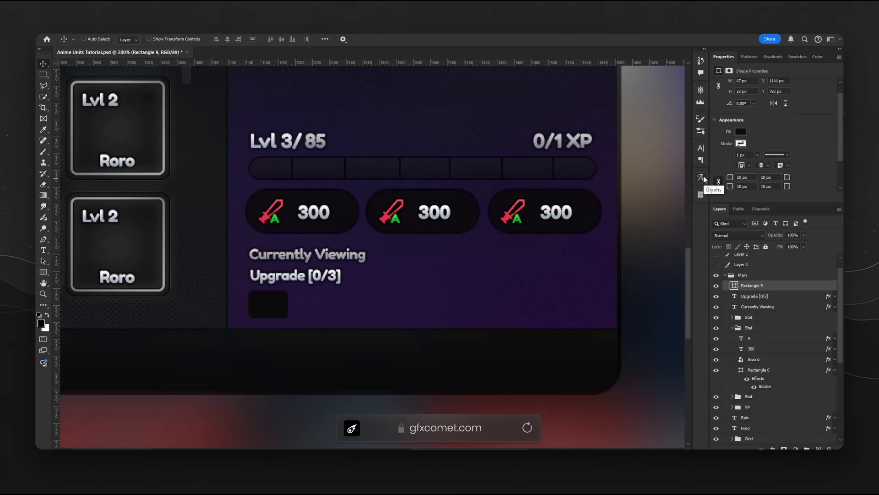
Move the "Currently Viewing" and "Upgrade [0/3]" texts up slightly together, closer to the stat pills.
left_click(363, 259, "ctrl")
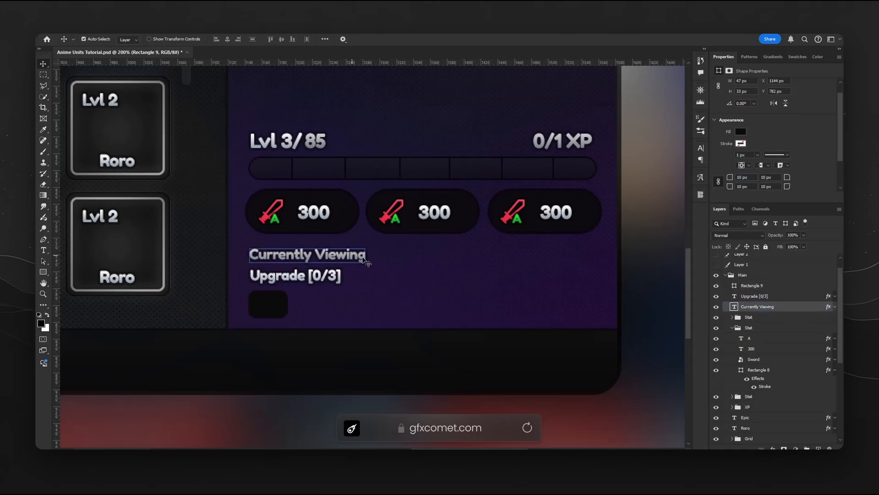
left_click(768, 297, "shift")
key("Up")
key("Up")
key("Up")
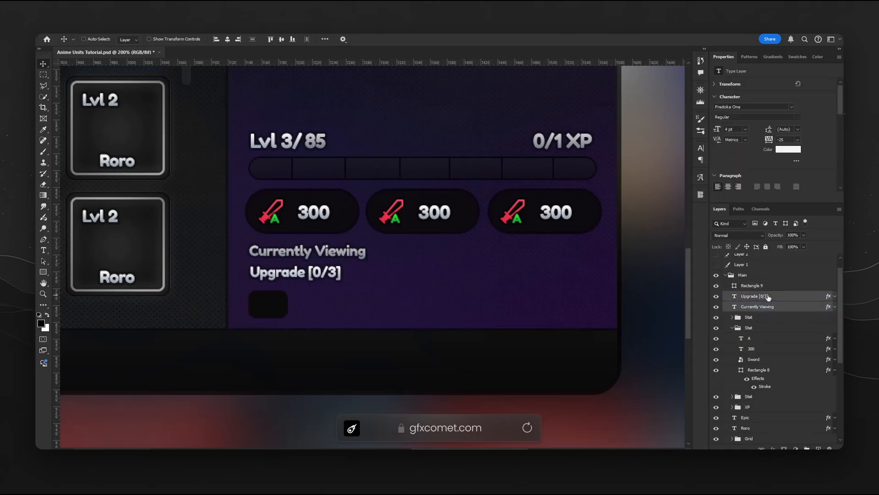
key("Up")
Duplicate the small rounded rectangle and give the copy no fill and a near-black 1 px stroke.
left_click(270, 303, "ctrl")
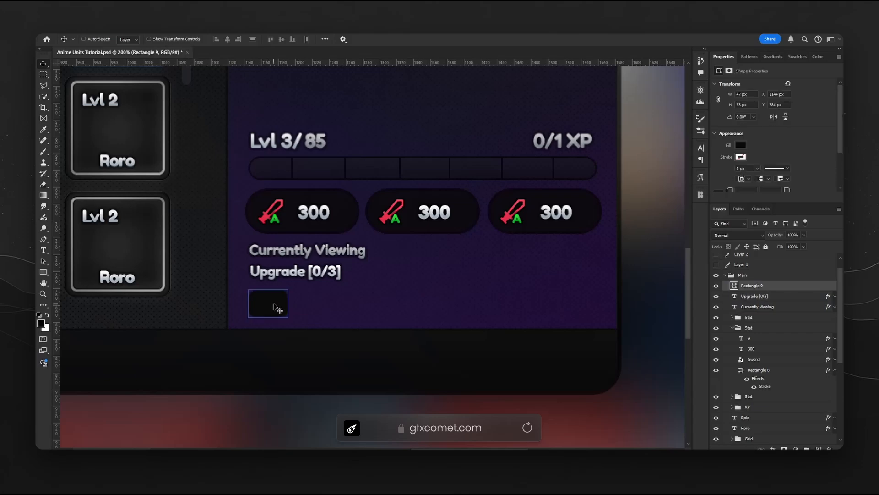
key("ctrl+j")
left_click(741, 144)
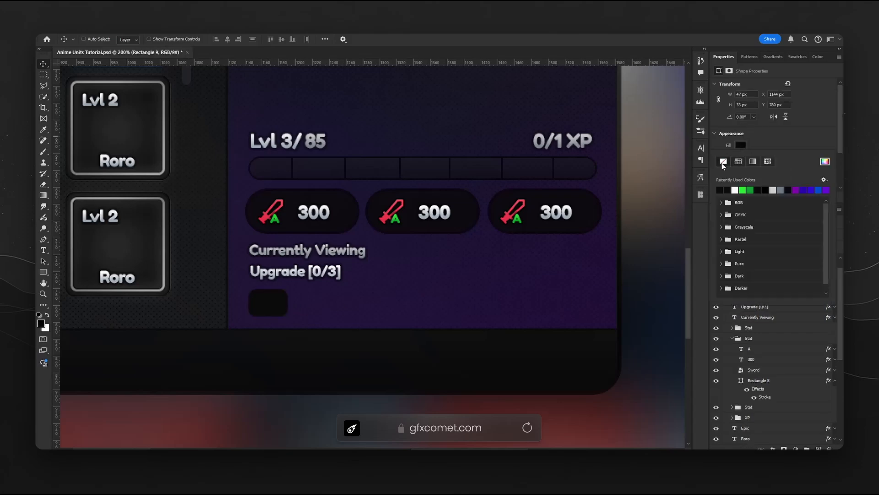
left_click(724, 165)
left_click(741, 158)
left_click(728, 201)
left_click(777, 148)
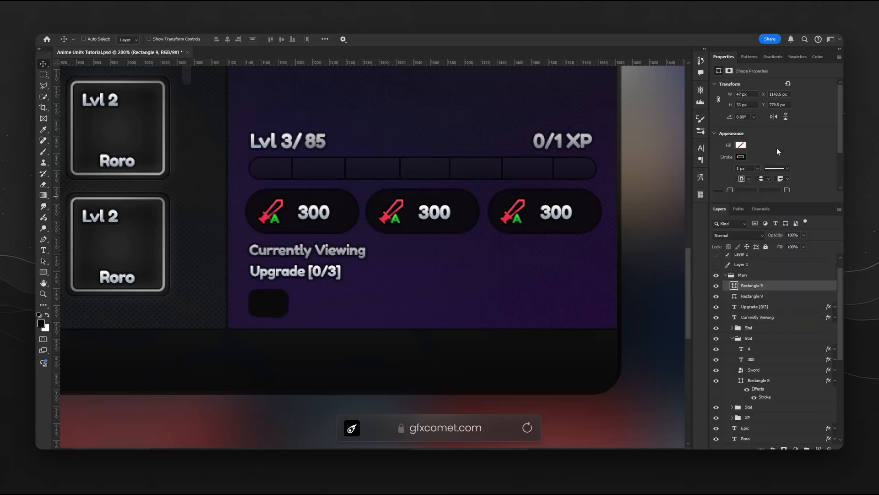
Change the stroke colour of the unfilled rectangle copy to #1d1c1e.
scroll(766, 185, "down", 1)
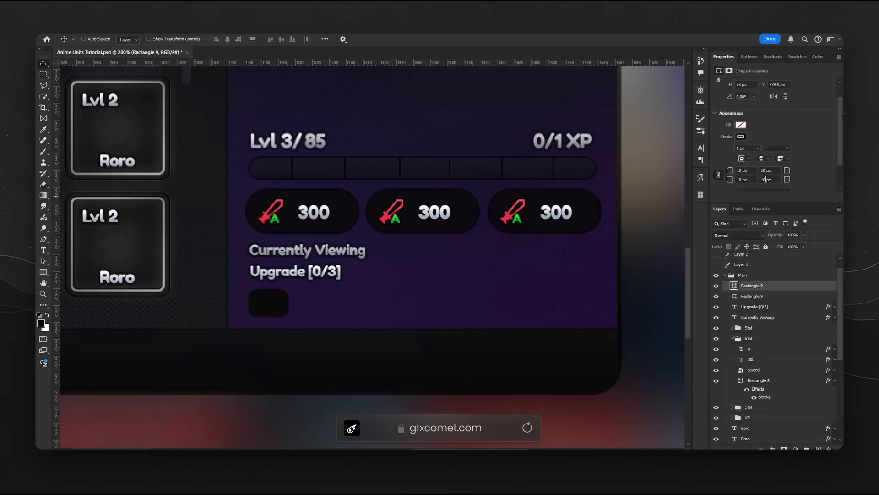
left_click(742, 136)
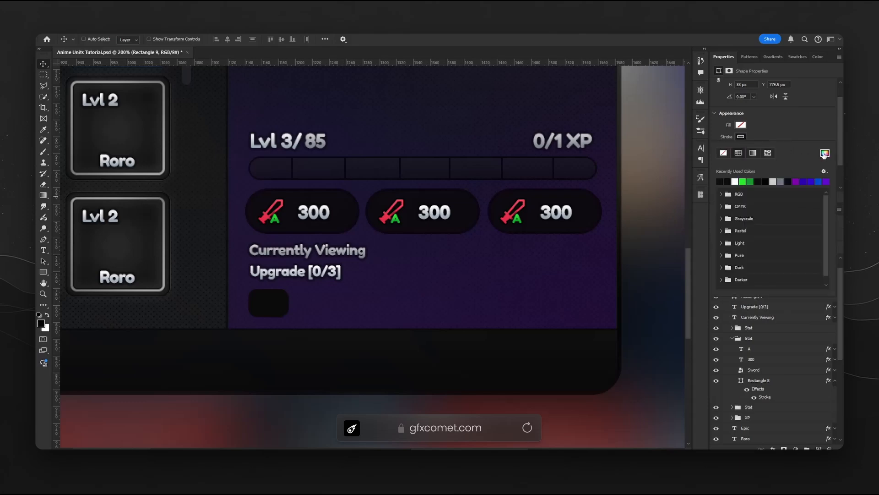
left_click(824, 154)
left_click(630, 294)
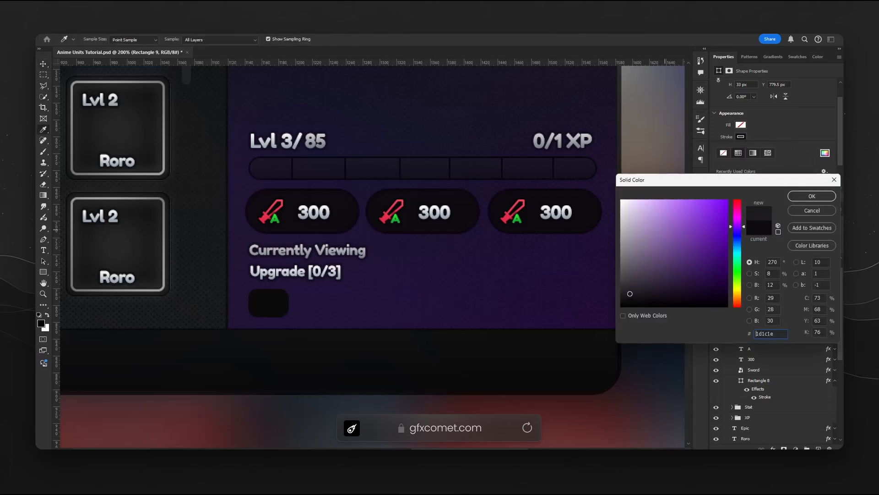
left_click(824, 197)
key("v")
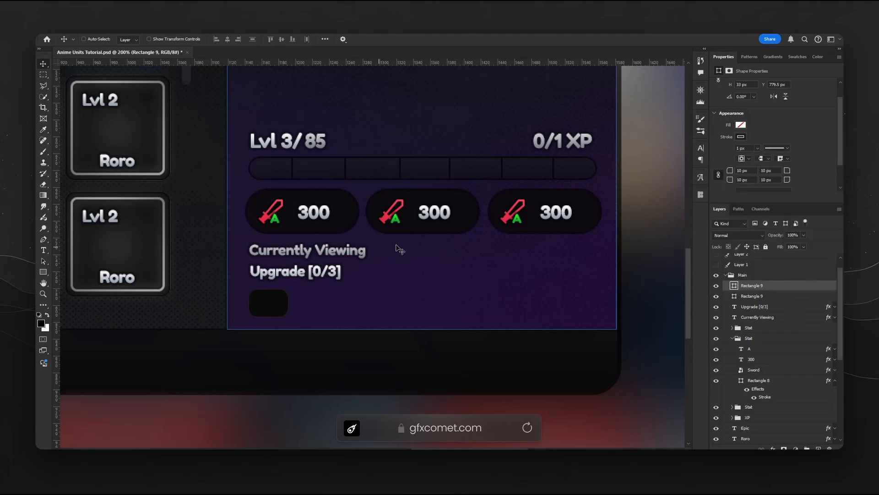
Set the outline rectangle's corner radius to 7 px and scale it to about 82% so it sits inside the filled rectangle.
type("7")
key("Return")
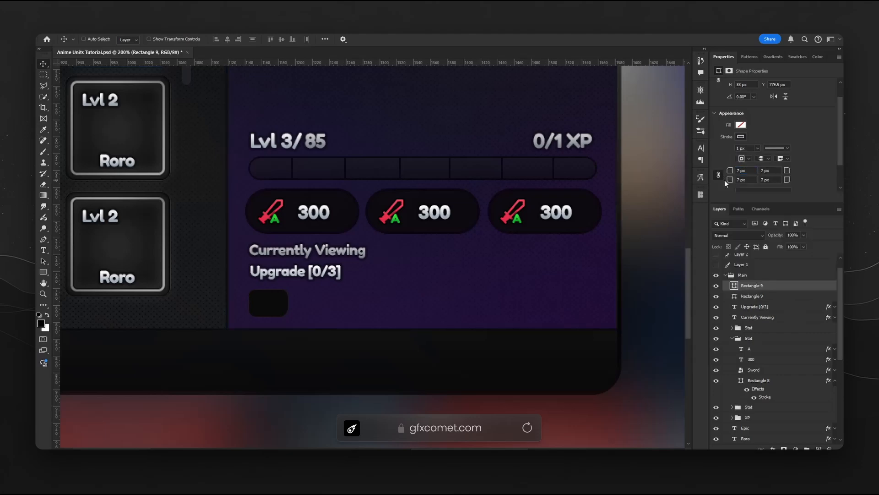
key("ctrl+t")
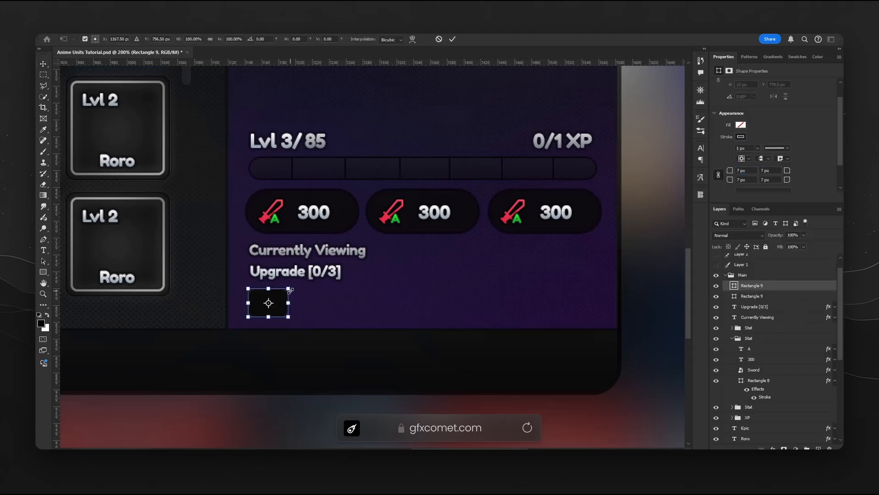
key("Return")
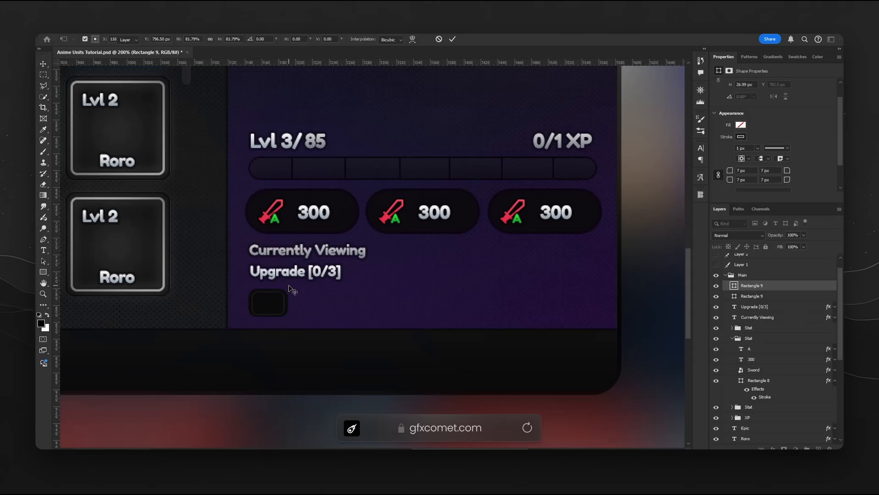
Set the inner outline rectangle's stroke width to 2 px.
key("ctrl+plus")
key("ctrl+plus")
key("space")
left_click_drag(294, 276, 476, 213)
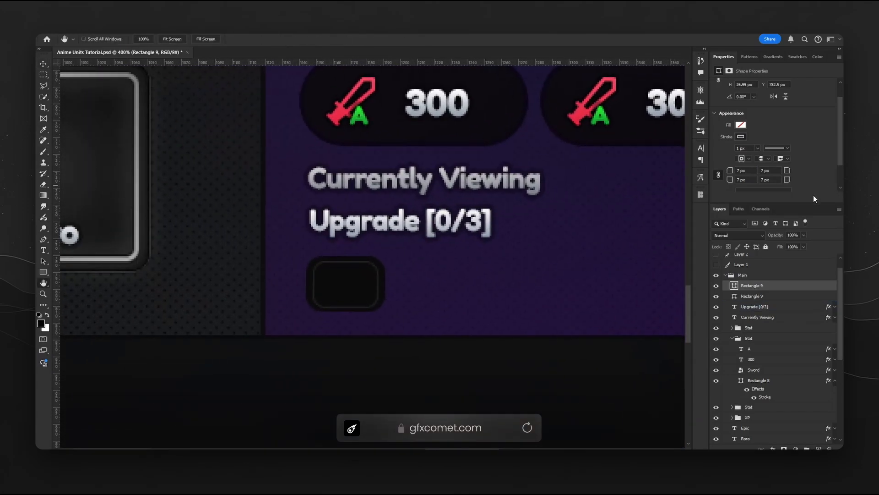
key("Return")
key("v")
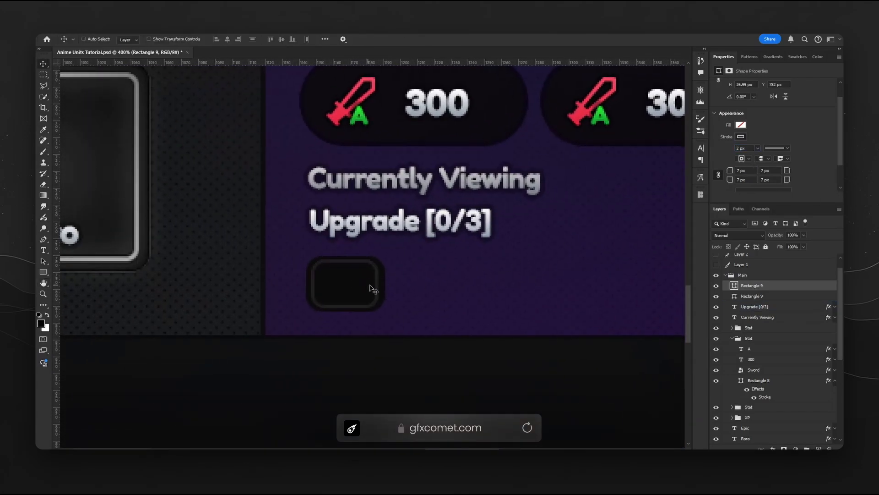
Widen the inner outline rectangle to 40 px and save the document.
key("ctrl+t")
left_click_drag(383, 284, 386, 286)
key("Return")
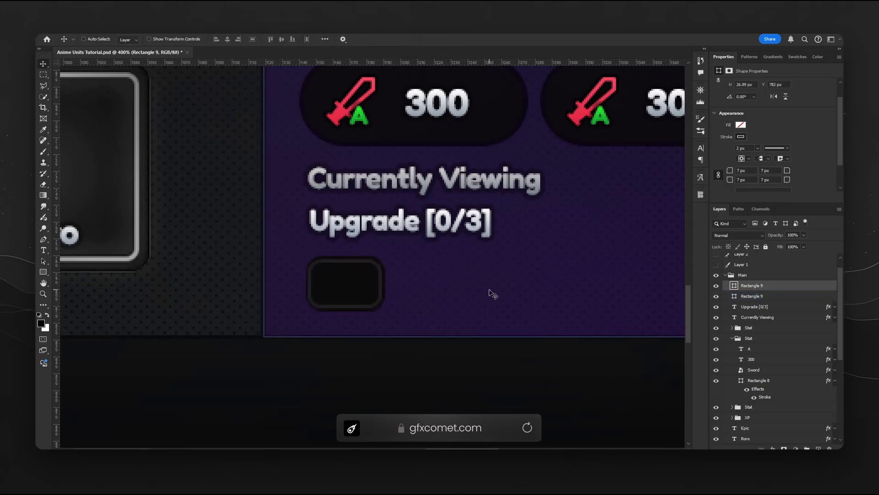
key("ctrl+t")
key("Return")
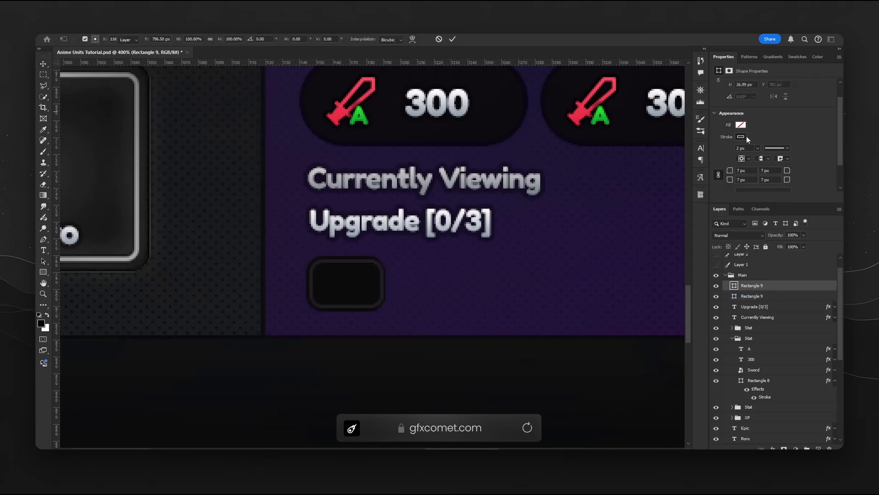
type("40")
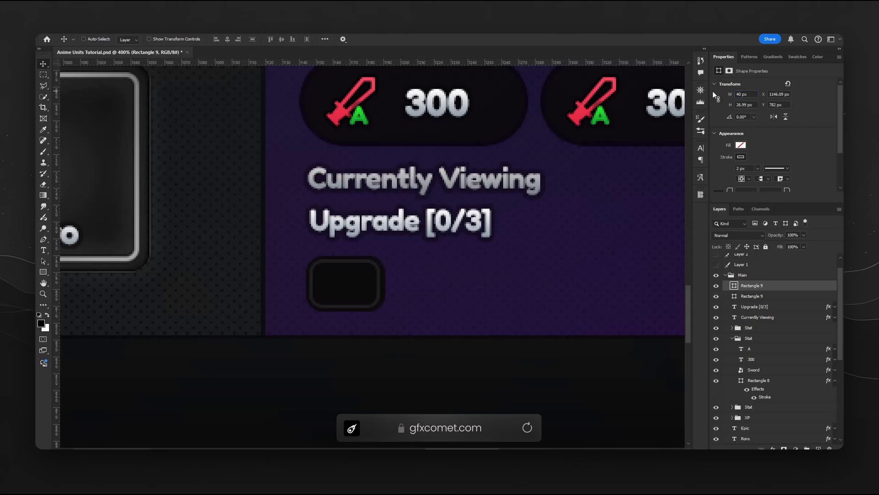
key("Return")
key("ctrl+s")
Duplicate the "Lvl 3/" text to the top of the Main group and place the copy over the small outlined button.
key("ctrl+minus")
key("ctrl+minus")
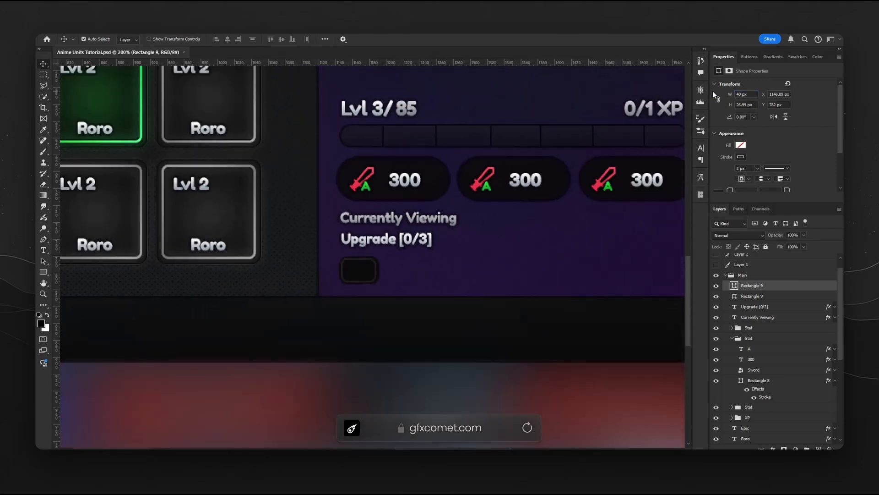
key("ctrl+minus")
key("ctrl+minus")
key("ctrl+plus")
key("ctrl+plus")
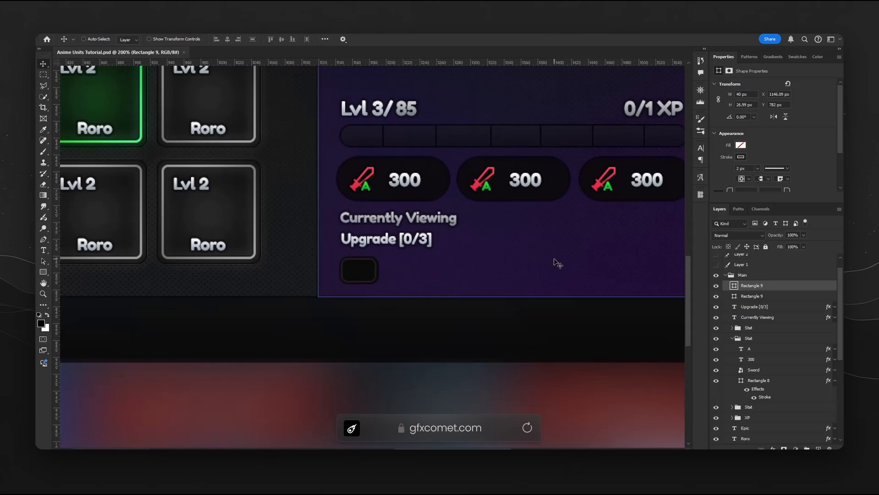
left_click(379, 108, "ctrl")
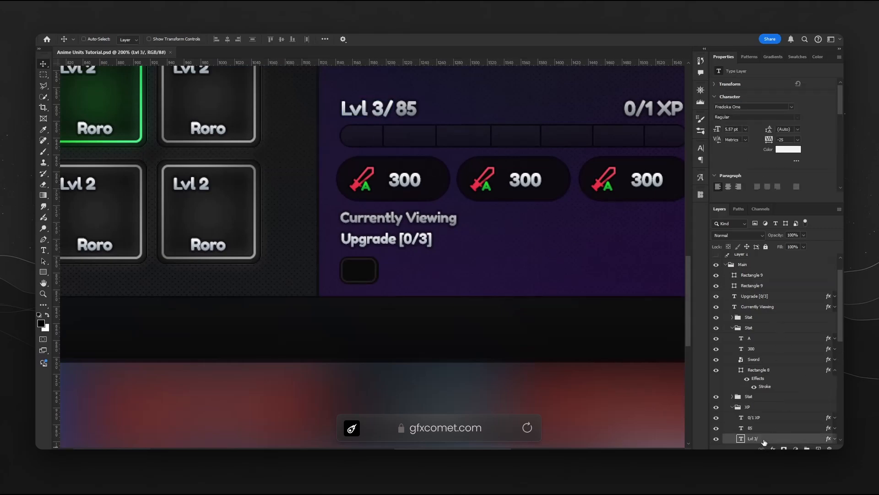
left_click_drag(760, 439, 763, 267)
left_click_drag(393, 116, 379, 281)
Change the copied text to "-", centre-align it and position it in the middle of the small button.
double_click(378, 280)
key("BackSpace")
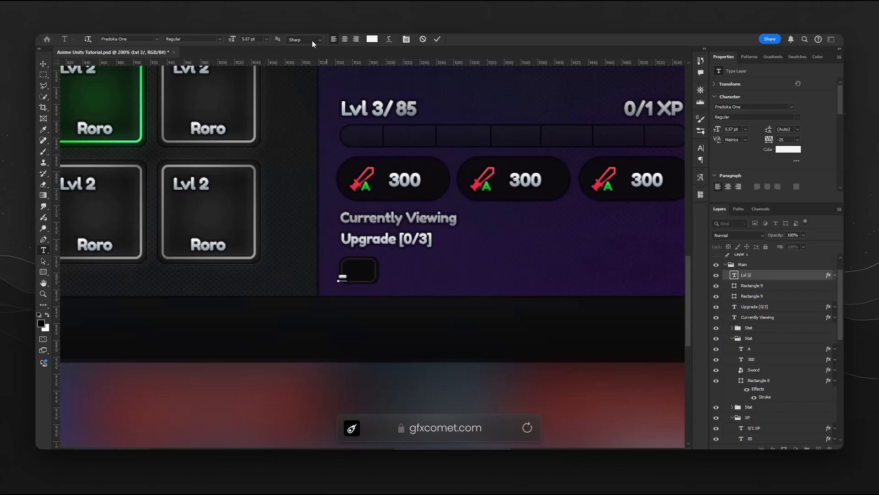
left_click(346, 40)
left_click(43, 64)
left_click_drag(403, 301, 419, 297)
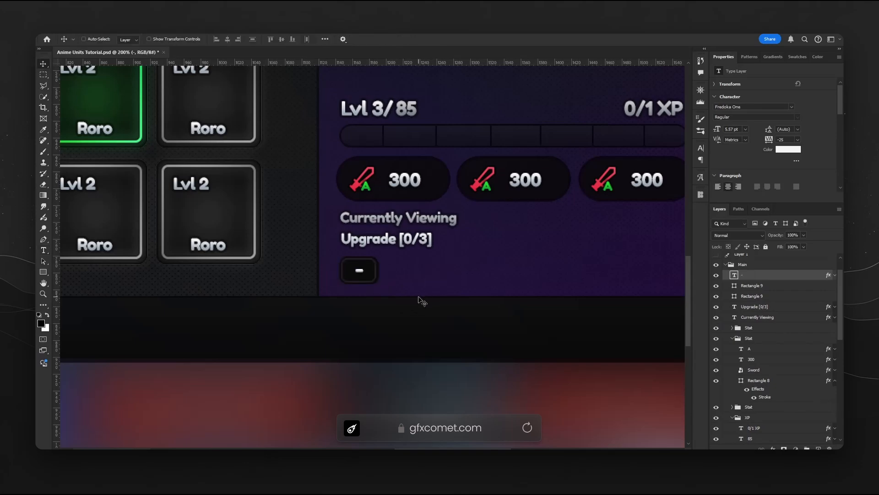
Group the minus sign with its two rectangles and place a copy of the group below the third stat pill's outer end.
left_click(765, 301, "shift")
key("ctrl+g")
left_click_drag(556, 262, 404, 246)
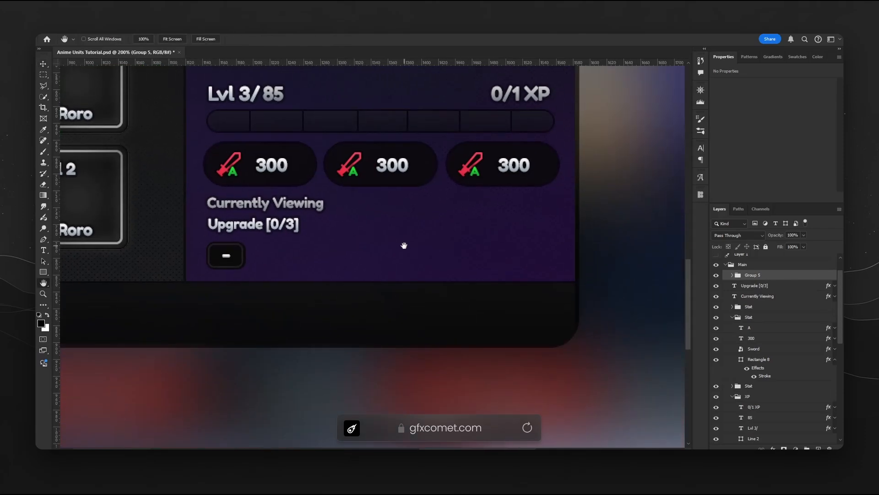
left_click_drag(261, 254, 556, 263)
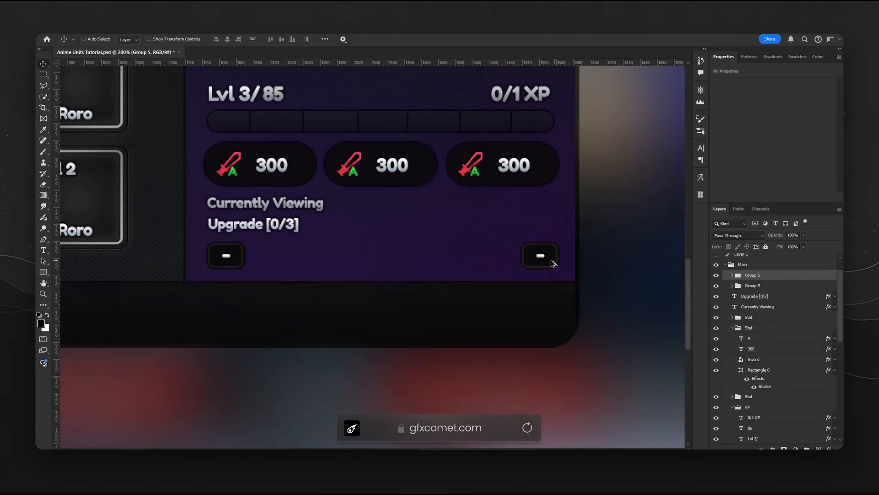
Change the sign in the copied button to "+".
key("t")
double_click(539, 255)
type("+")
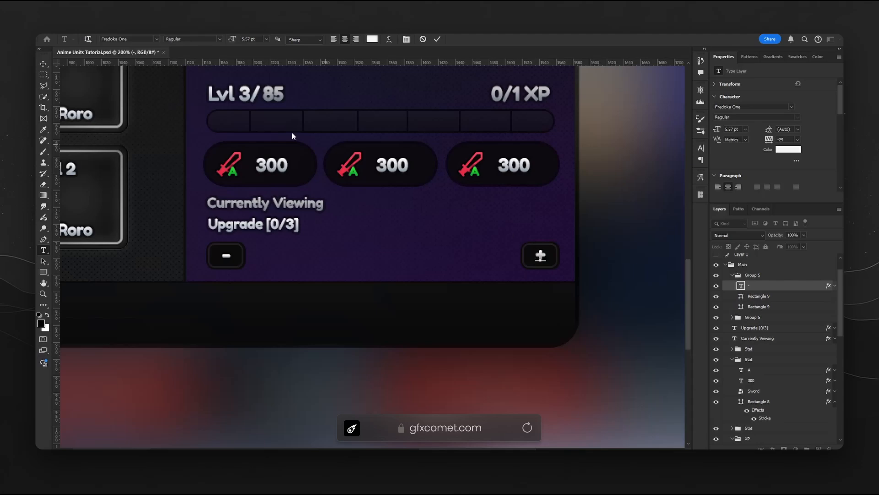
left_click(44, 64)
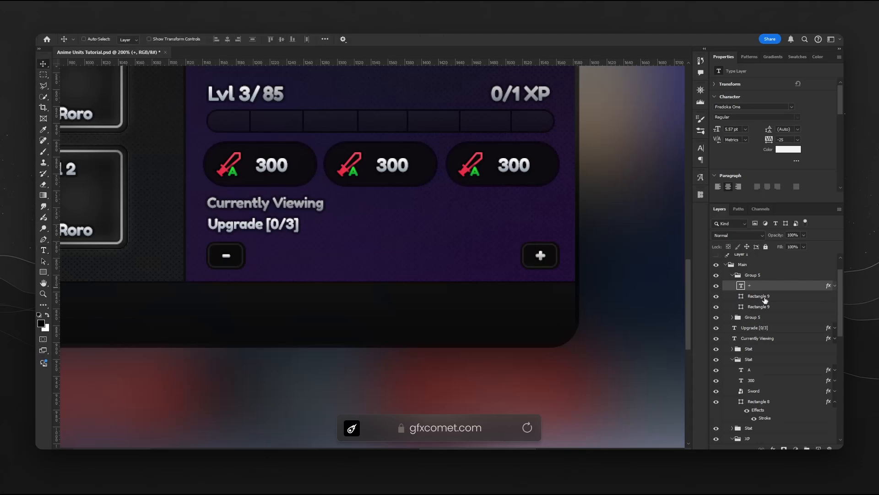
Take the XP bar's background rectangle out of its group and place a copy between the minus and plus buttons.
left_click(732, 275)
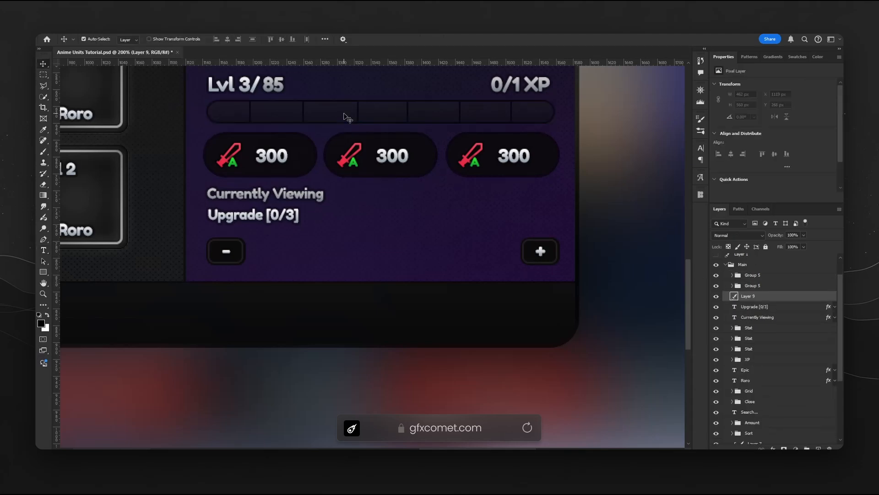
left_click(345, 114, "ctrl")
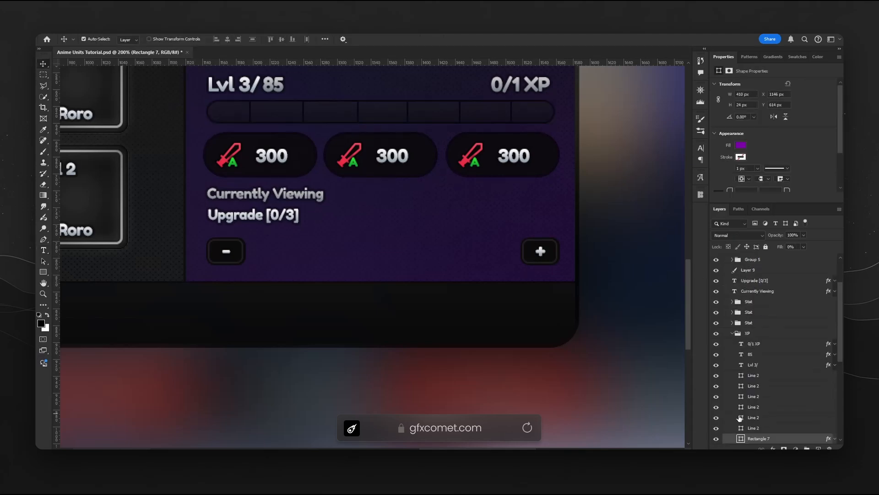
left_click_drag(752, 440, 766, 271)
left_click(733, 344)
left_click_drag(389, 109, 421, 250)
Scale the copied bar to about 307 × 15 px so it fits between the two buttons, nudge it into place and save.
key("ctrl+t")
left_click_drag(586, 242, 513, 254)
key("Return")
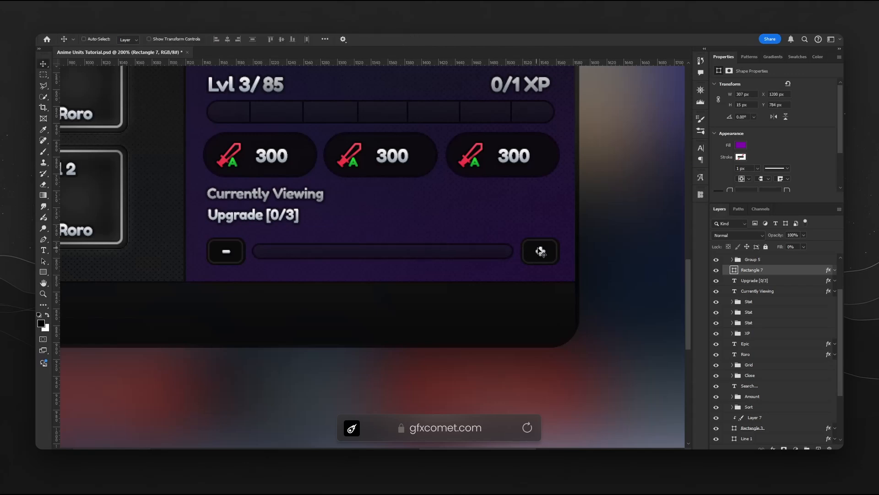
key("Down")
key("Left")
key("Left")
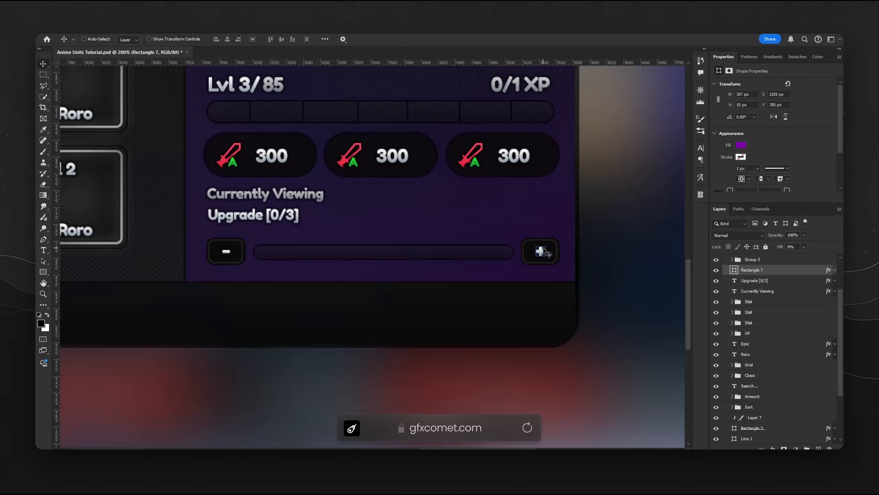
key("ctrl+s")
Draw a black rectangle about 7 × 29 px with a 10 px corner radius as a slider handle on a new layer.
left_click(819, 447)
key("u")
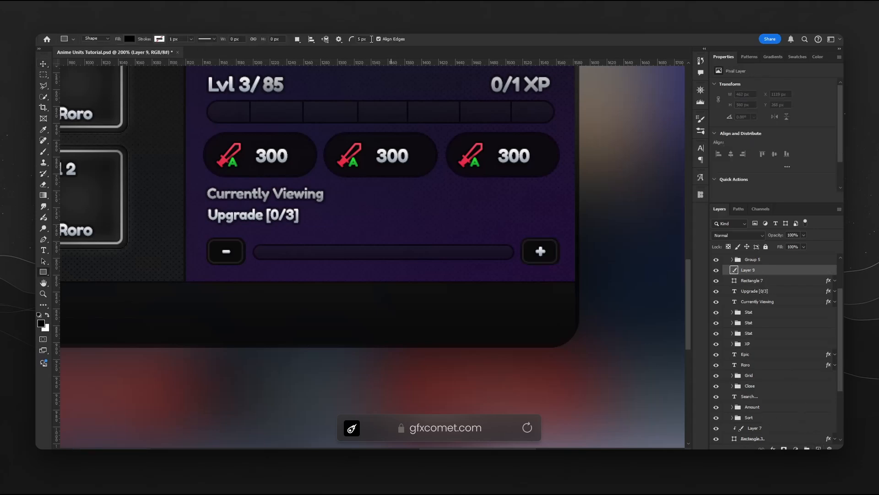
type("40")
key("Return")
key("ctrl+s")
type("10")
key("Return")
left_click_drag(260, 239, 271, 255)
key("v")
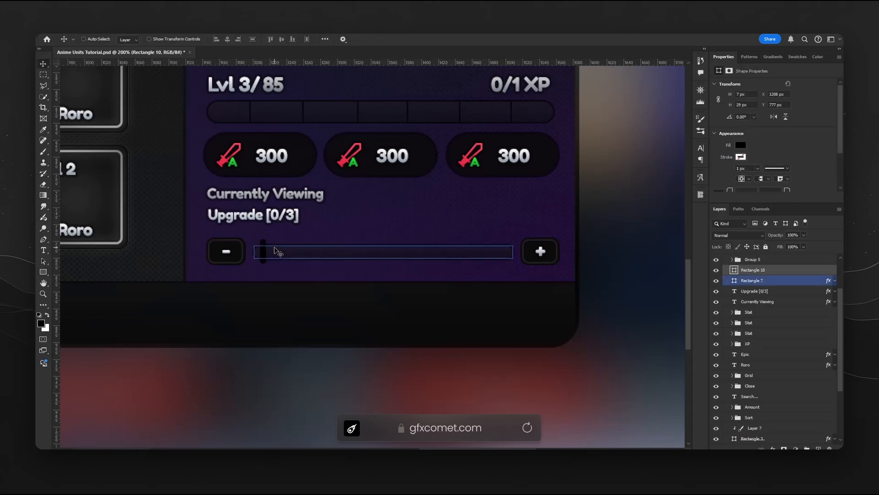
Move the black handle 10 px left onto the start of the slider track.
key("Left")
key("Left")
key("Left")
key("Left")
key("Left")
key("Left")
key("Left")
key("Left")
key("Left")
key("Left")
Apply the layer style of the stat pill's "300" text to the slider handle and nudge the handle 2 px right.
left_click(396, 158, "ctrl")
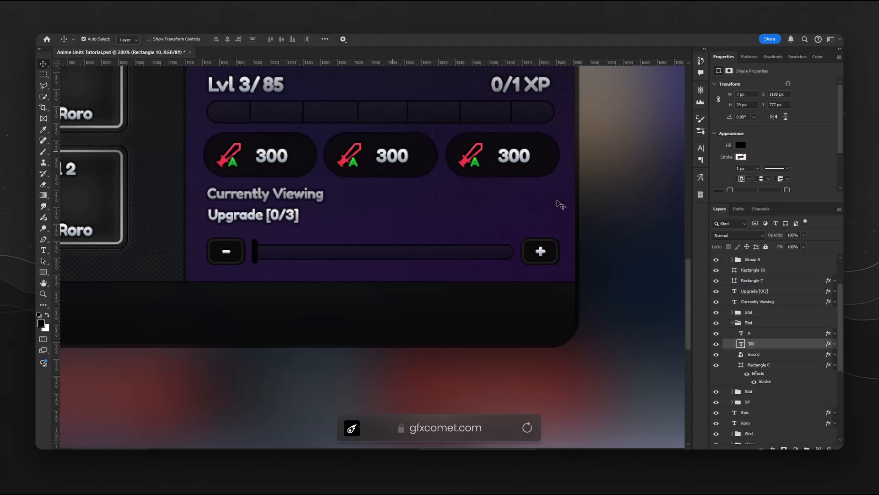
right_click(794, 344)
left_click(730, 338)
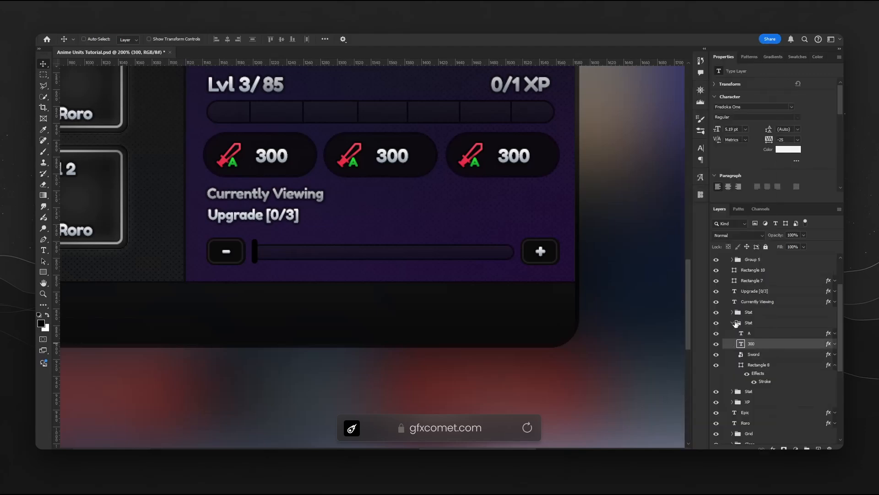
left_click(733, 323)
right_click(753, 269)
left_click(680, 372)
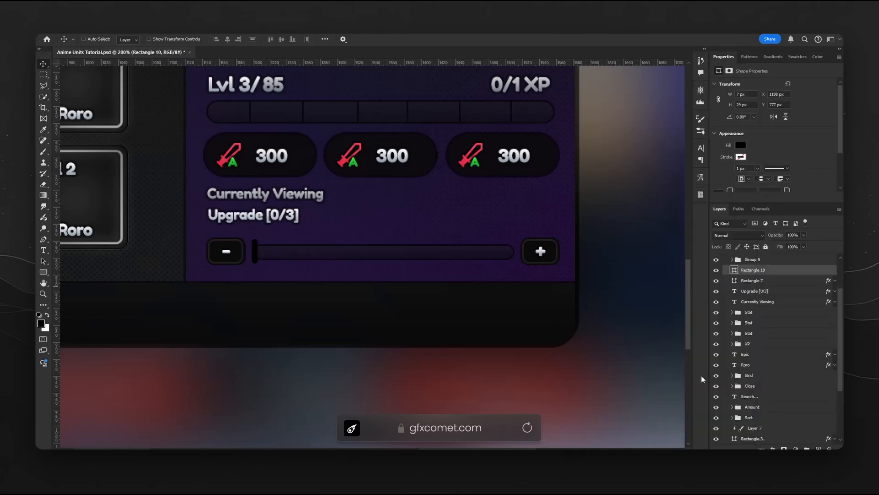
key("Right")
key("Right")
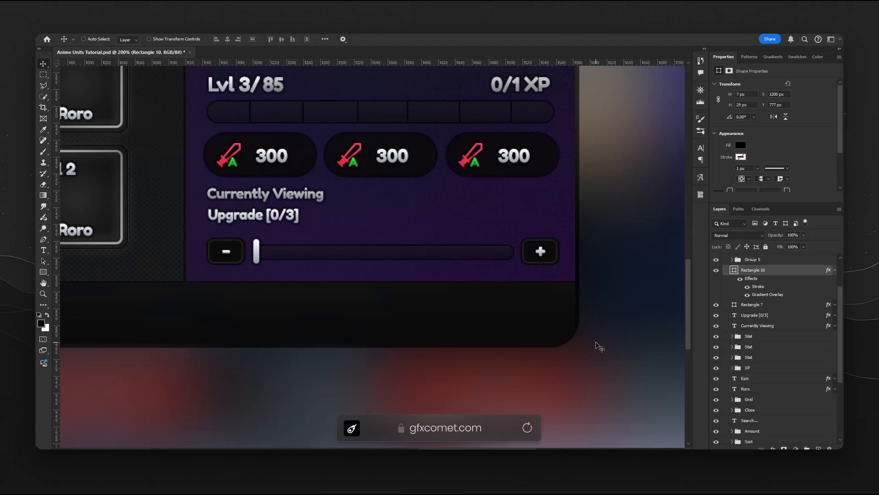
Reduce the slider handle's height to 24 px and save the document.
key("ctrl+t")
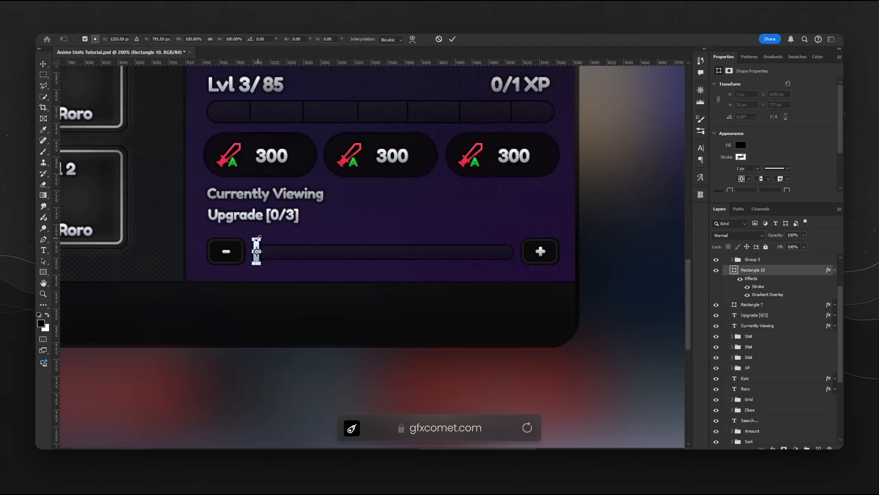
left_click_drag(256, 237, 257, 239)
key("Return")
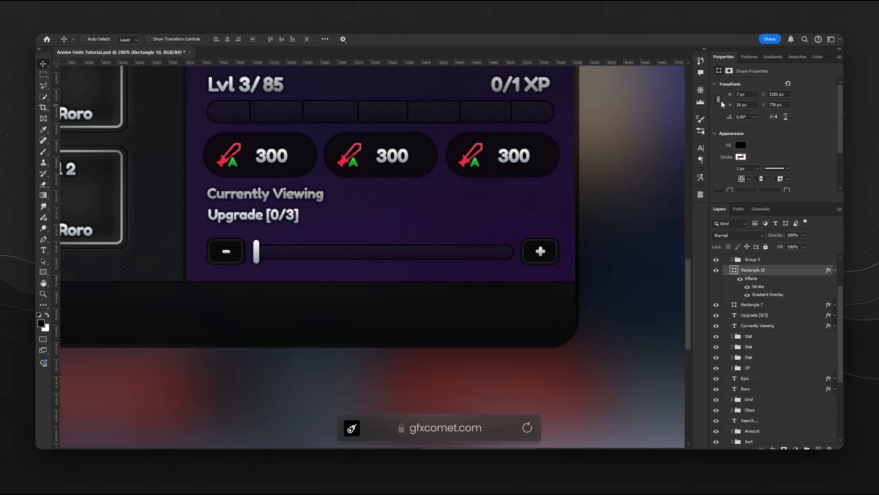
left_click(723, 104)
type("24")
key("Return")
key("ctrl+s")
Check the reference screenshot's footer buttons, then copy the "Receive Money" button group from Money Balance UI.psd onto the footer in Anime Units Tutorial.psd.
key("ctrl+minus")
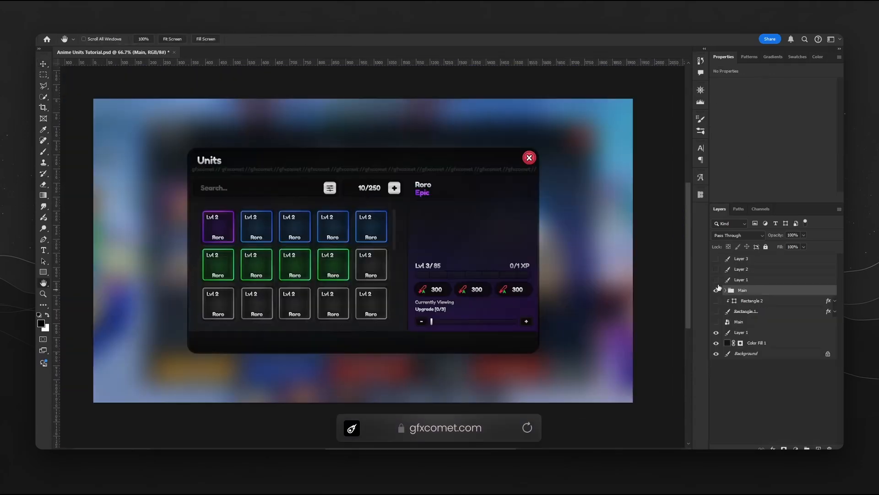
left_click(716, 280)
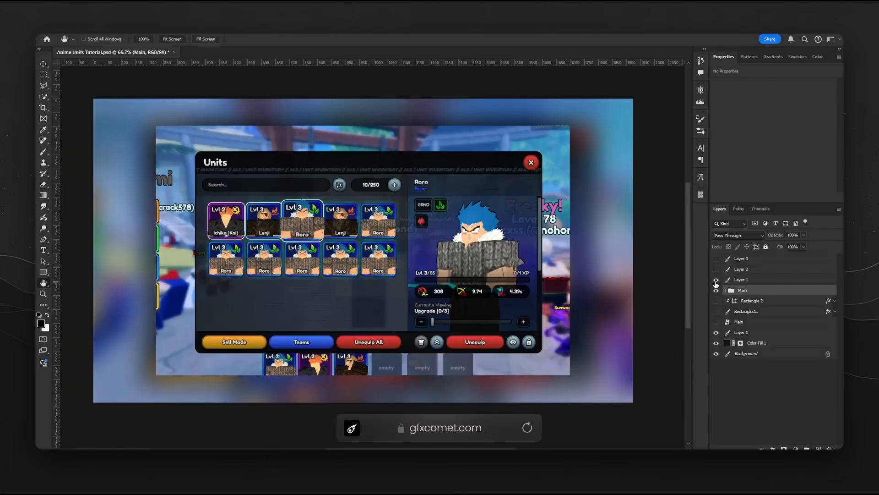
key("ctrl+1")
left_click_drag(494, 279, 532, 238)
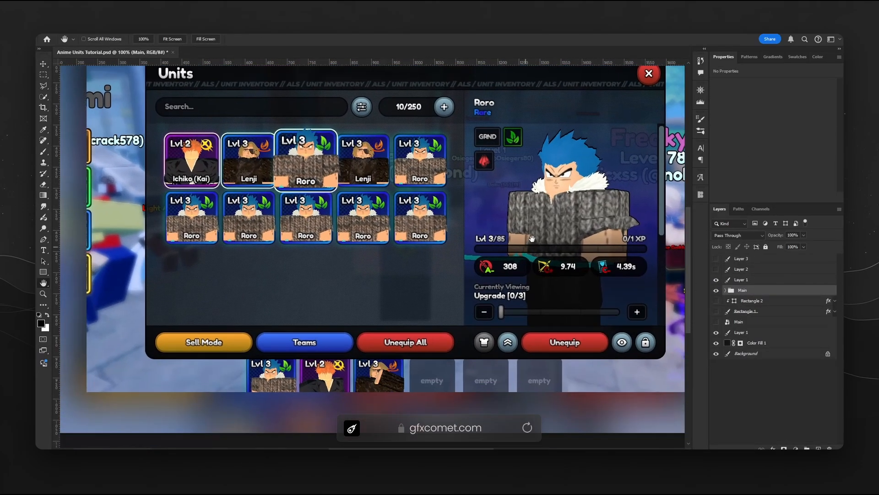
left_click_drag(334, 261, 279, 261)
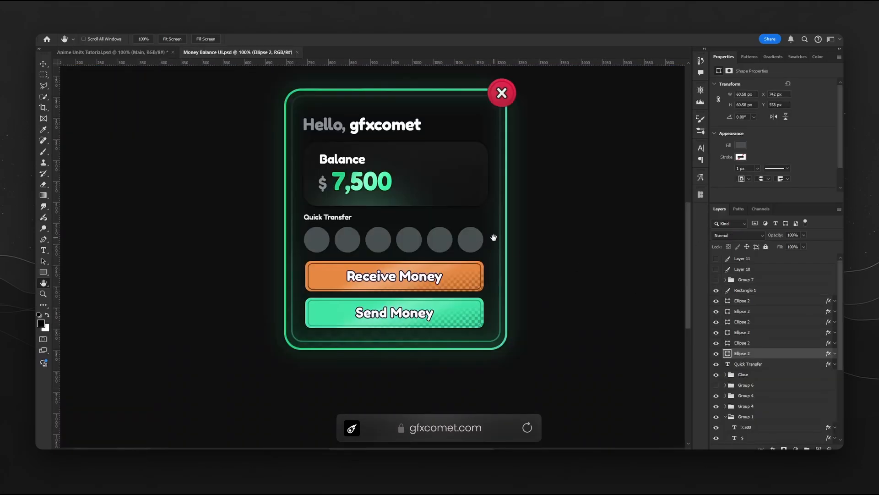
left_click_drag(493, 236, 484, 240)
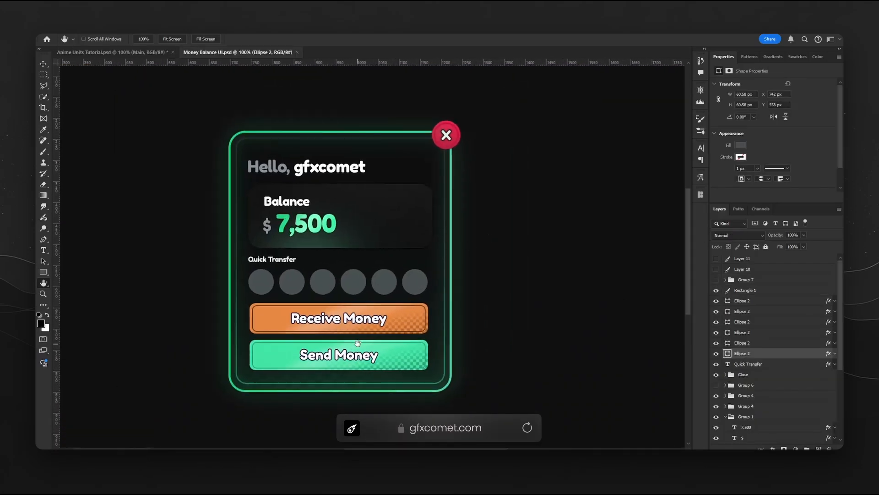
key("v")
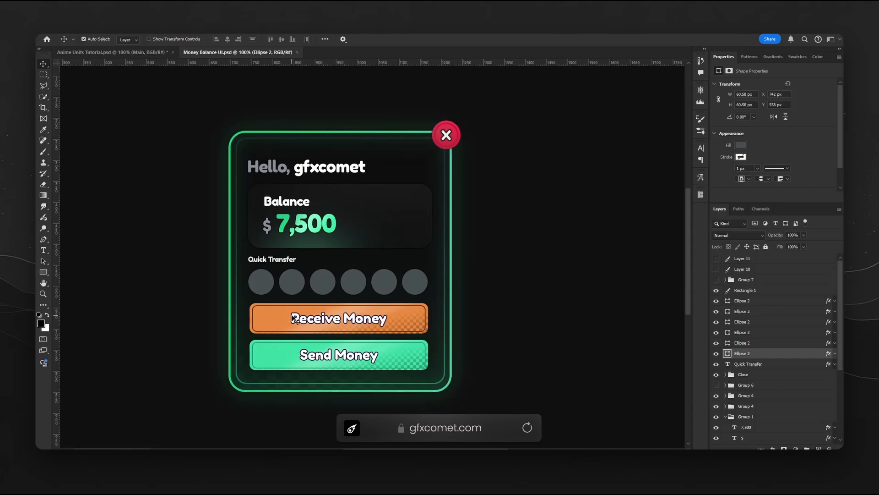
left_click(296, 321)
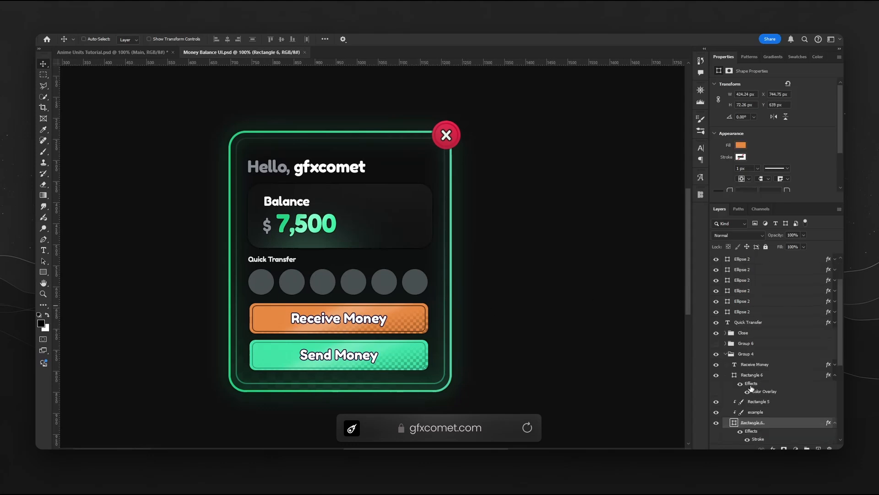
left_click(716, 354)
left_click(716, 354)
left_click(729, 357)
left_click_drag(378, 280, 341, 367)
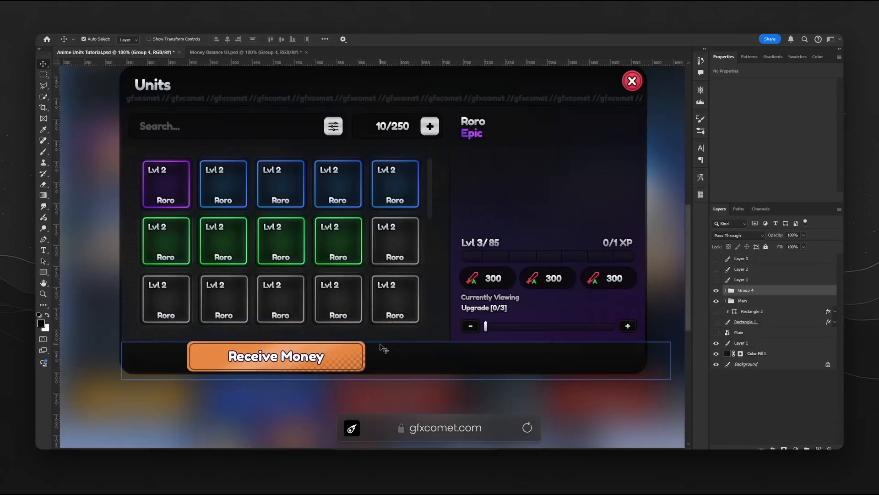
Compare with the reference layer, scale the "Receive Money" button to about 66% and place it at the left end of the footer.
key("ctrl+t")
key("Return")
left_click(716, 280)
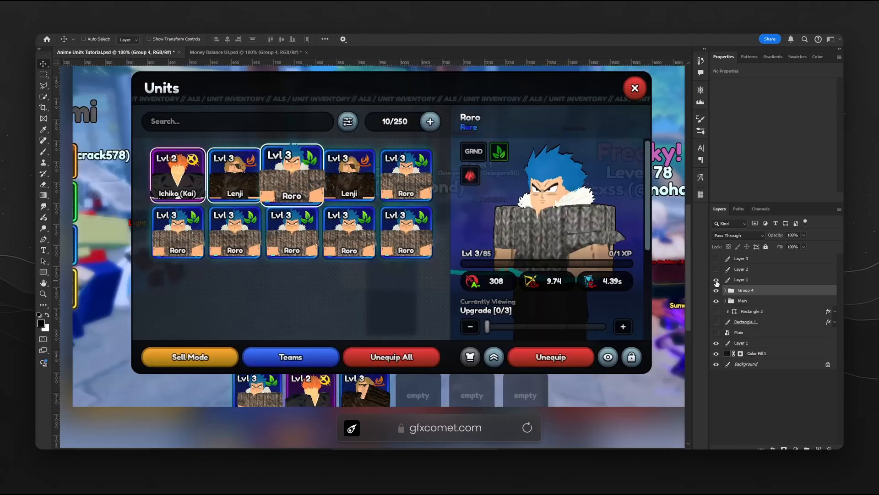
left_click(716, 280)
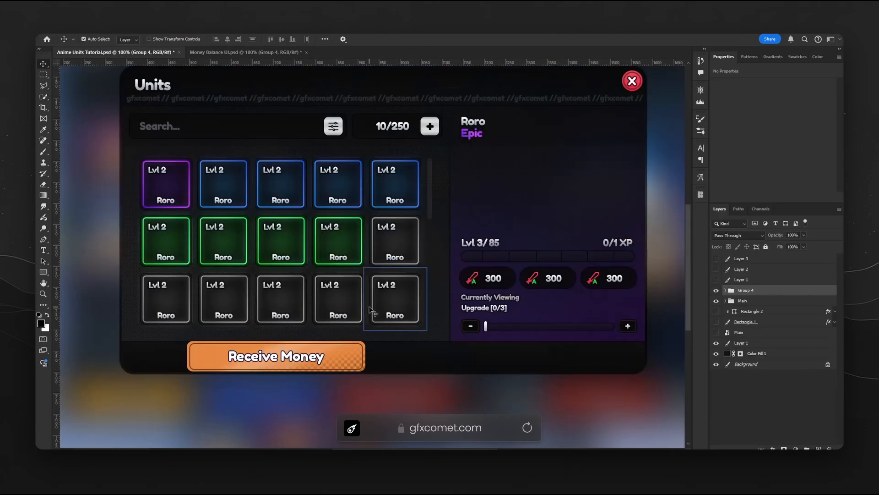
key("ctrl+t")
left_click_drag(394, 287, 356, 303)
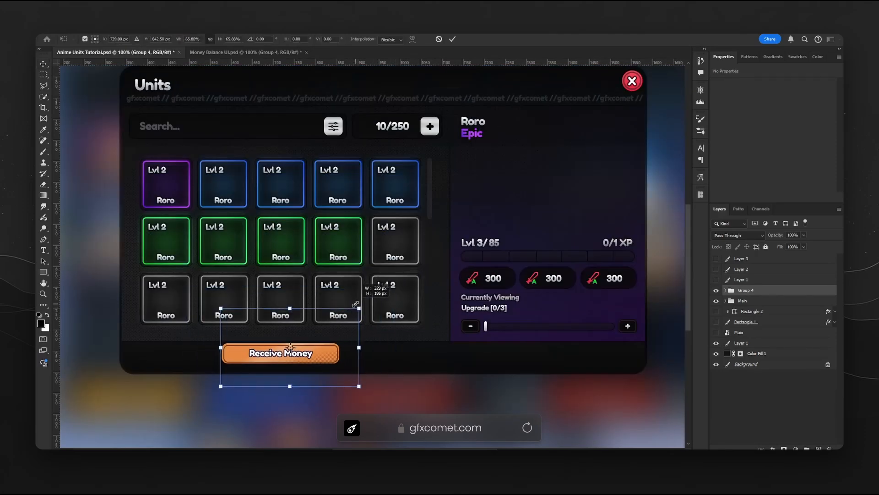
key("Return")
left_click_drag(339, 359, 251, 363)
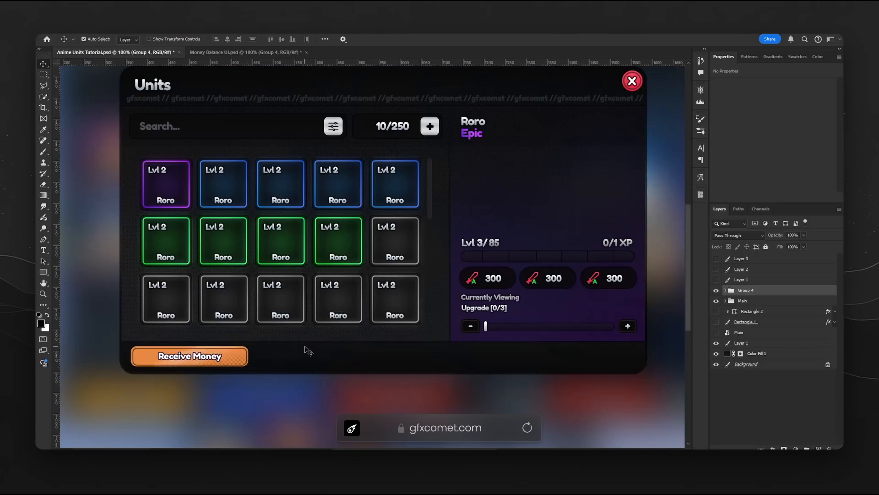
Select the inner outline rectangle of the "Receive Money" button and nudge it into alignment with the button.
key("ctrl+plus")
left_click_drag(304, 346, 585, 181)
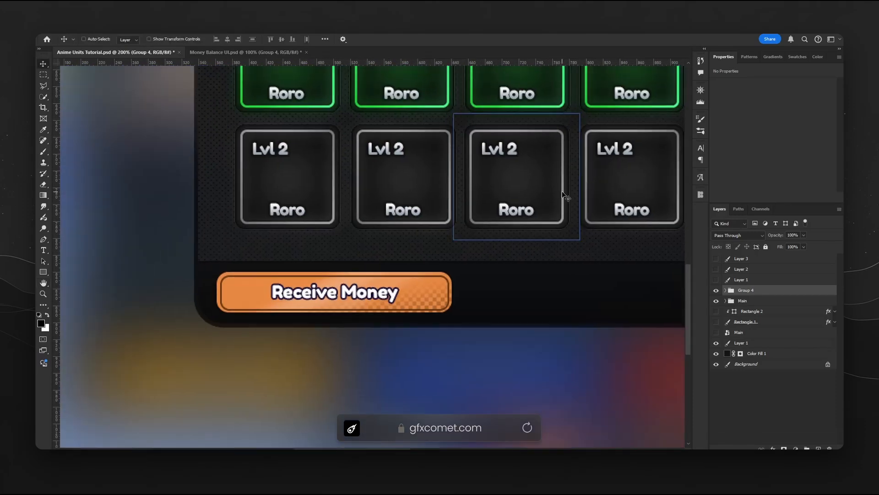
key("ctrl")
left_click(424, 275, "ctrl")
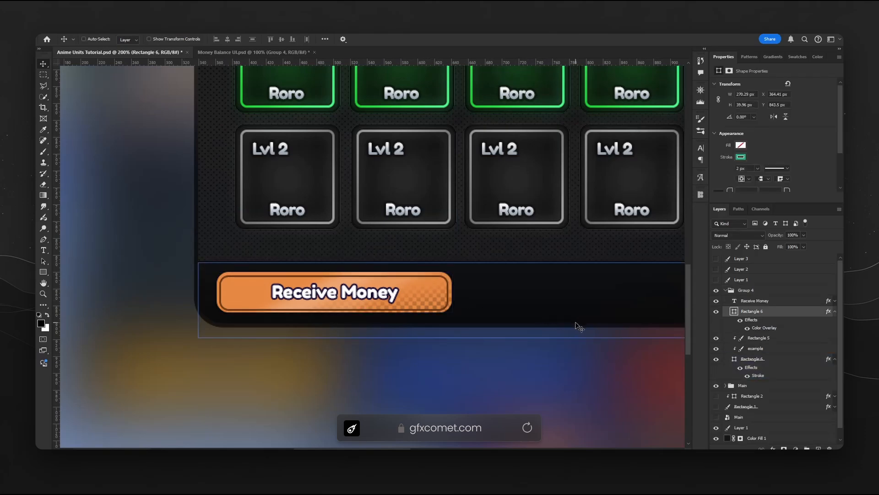
key("Left")
key("Down")
key("Up")
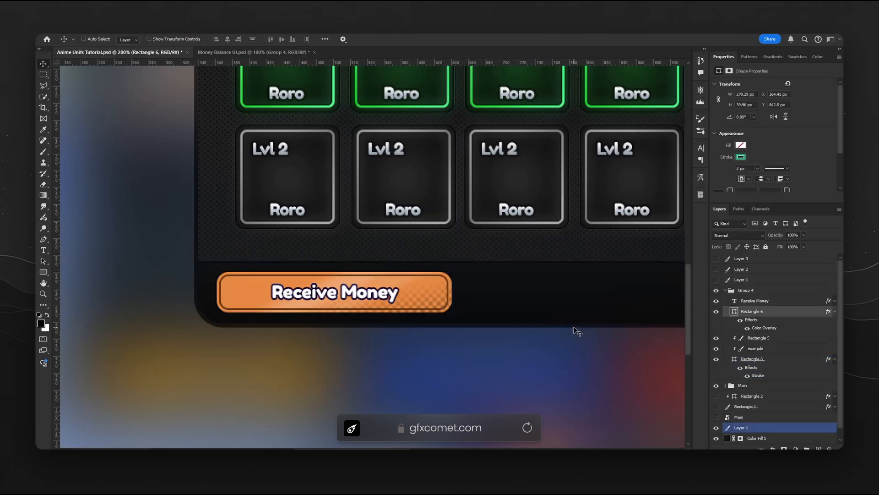
Change the button label to "Sell Mode" and open the label's layer style settings.
left_click(716, 280)
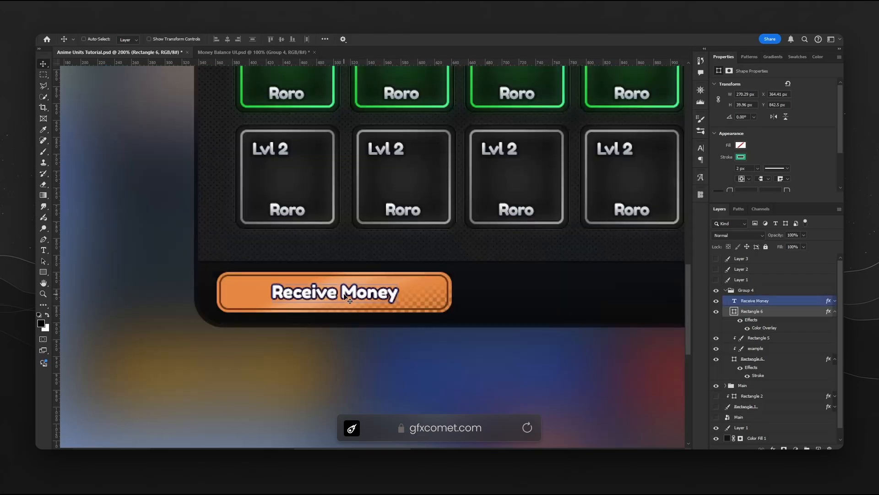
key("t")
left_click(344, 293)
key("ctrl+a")
type("Sell Mode")
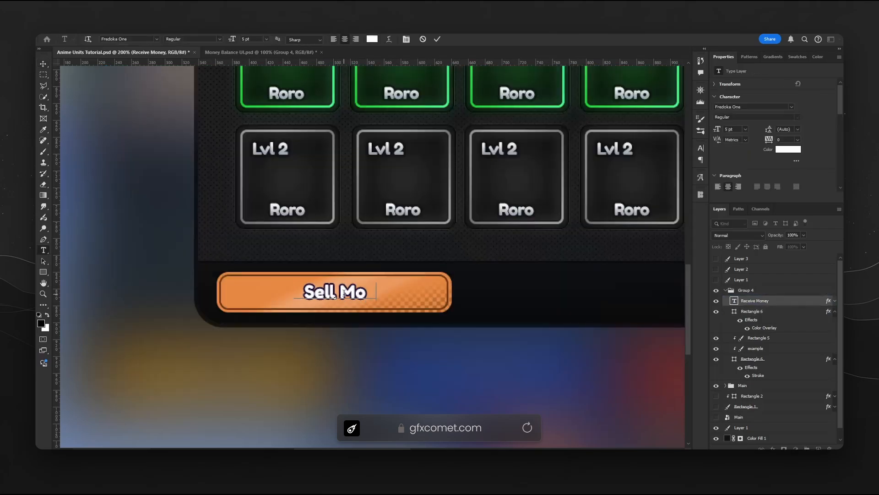
left_click(44, 64)
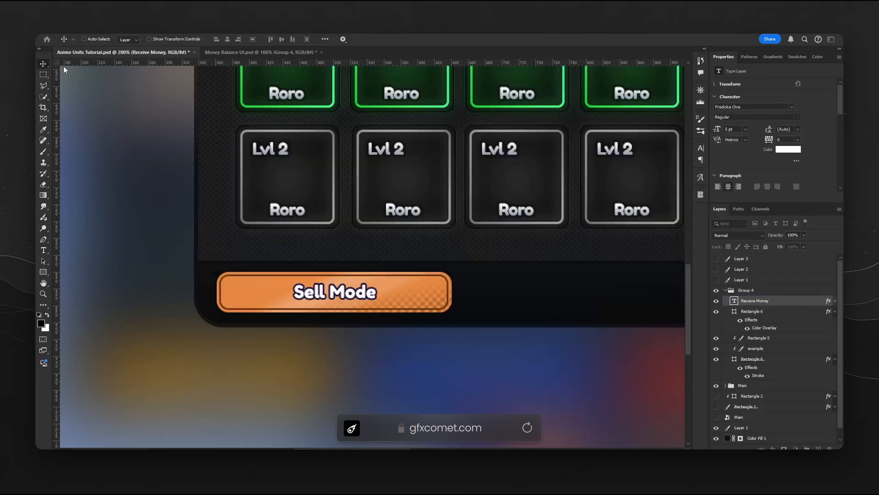
double_click(802, 301)
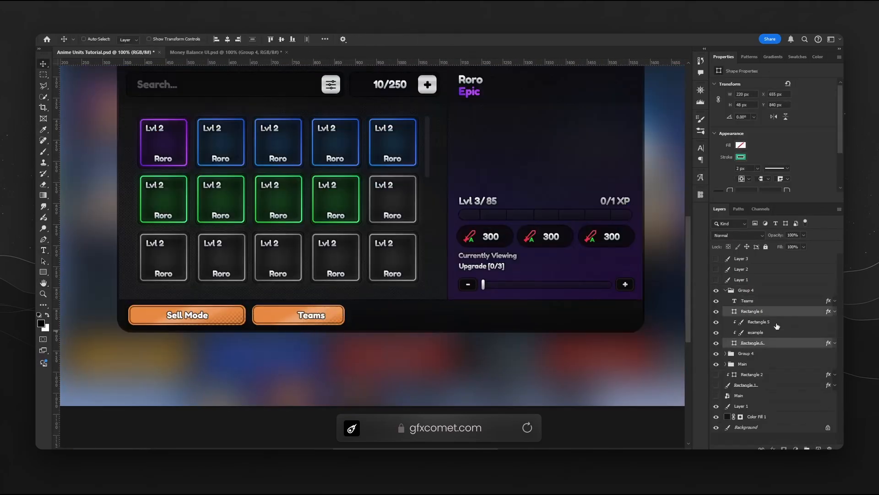
Resize the inner outline rectangle of the "Teams" button to about 214 × 42 px.
left_click(774, 312)
key("ctrl+t")
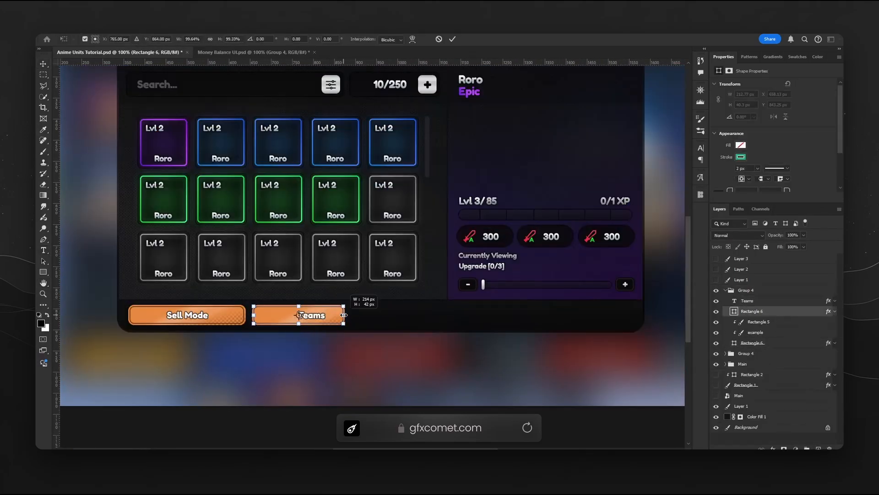
key("Return")
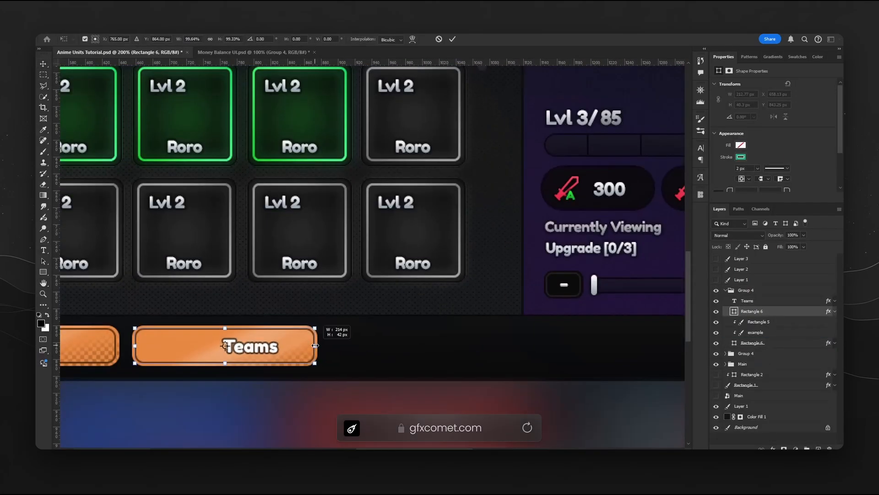
key("Return")
Save the document and duplicate the resized button group along the footer to form a row of equal buttons.
left_click(769, 300)
key("ctrl+s")
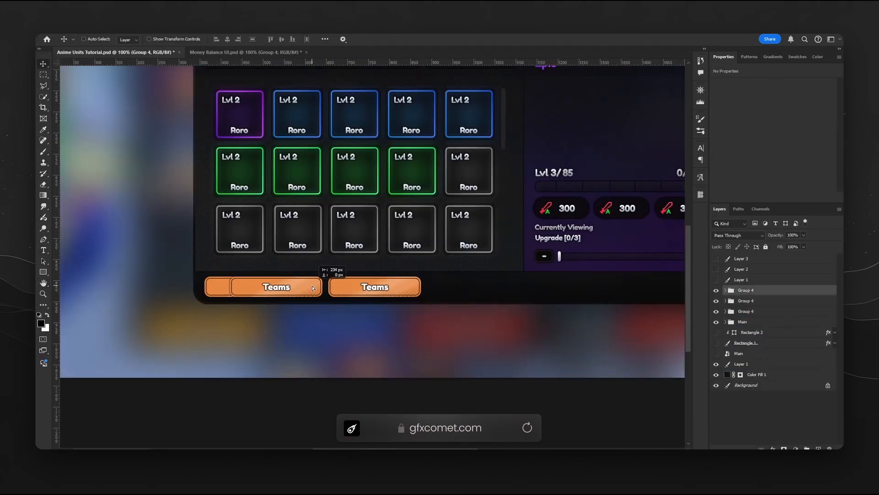
left_click_drag(374, 299, 572, 299)
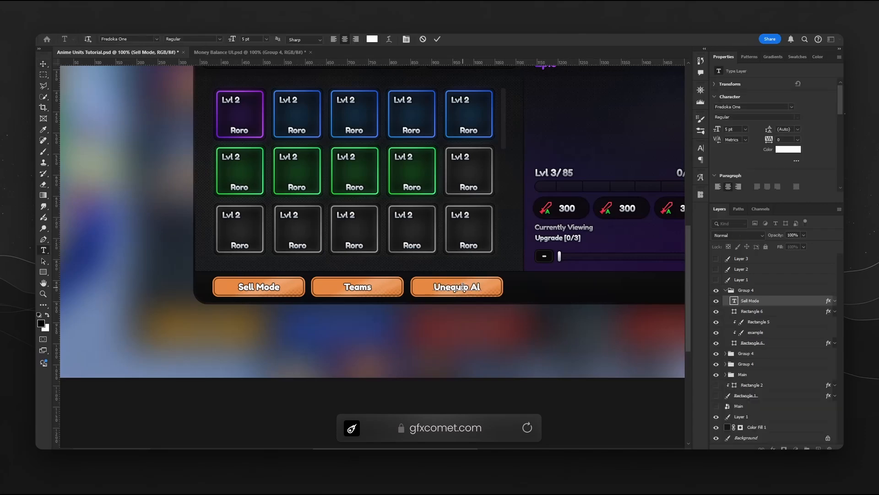
Recolour the "Unequip All" button red and the "Teams" button blue with Hue/Saturation adjustments.
left_click(752, 311)
key("ctrl+u")
left_click_drag(611, 179, 588, 182)
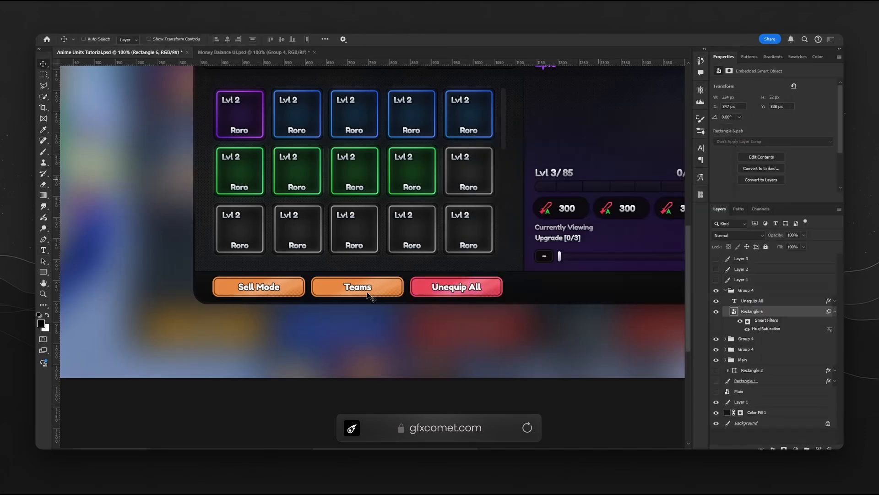
key("ctrl+u")
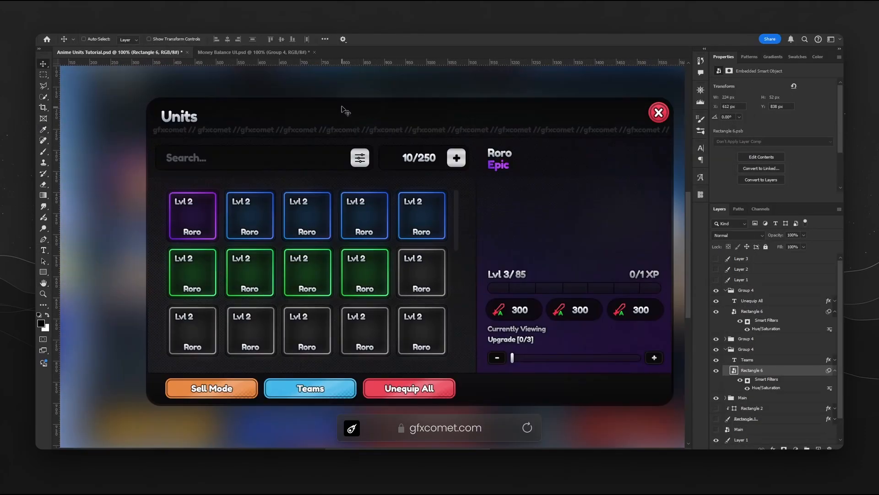
Duplicate the header's texture layer straight down onto the footer bar, load the panel outline as a selection, and save the document.
left_click(341, 107, "ctrl")
left_click(758, 347)
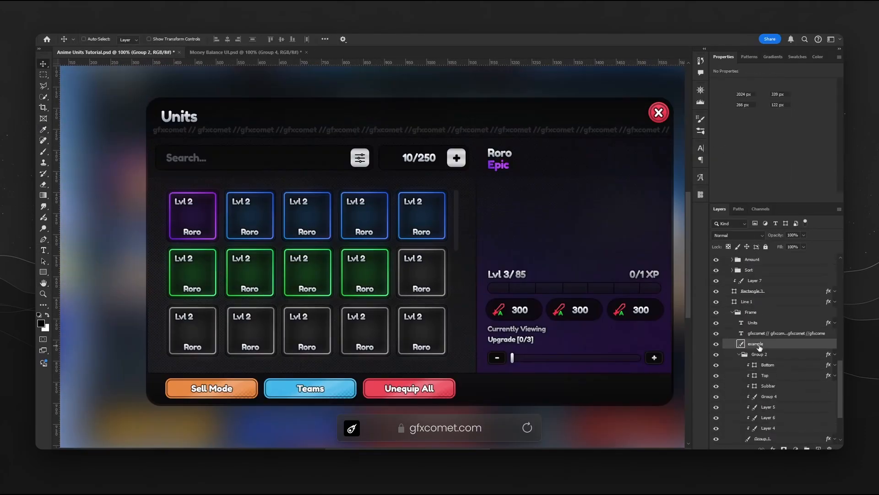
left_click(739, 354)
left_click_drag(524, 117, 530, 386, "alt+shift")
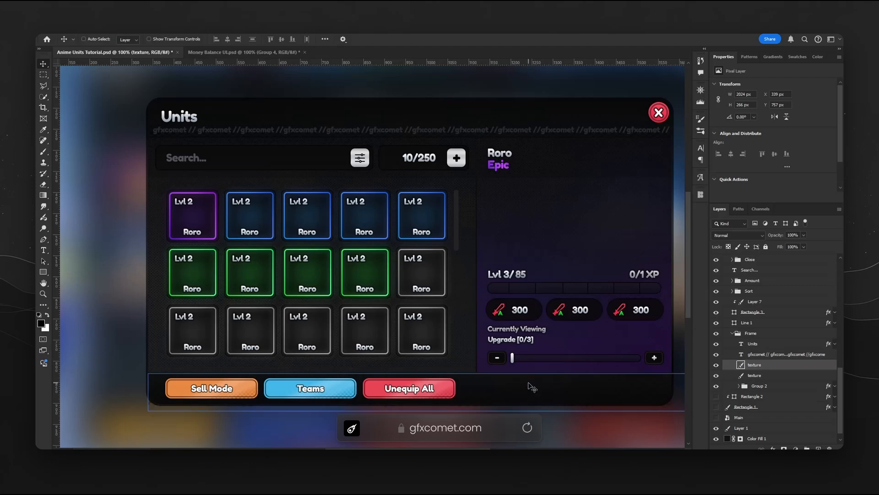
key("Down")
key("Down")
left_click(739, 386)
key("m")
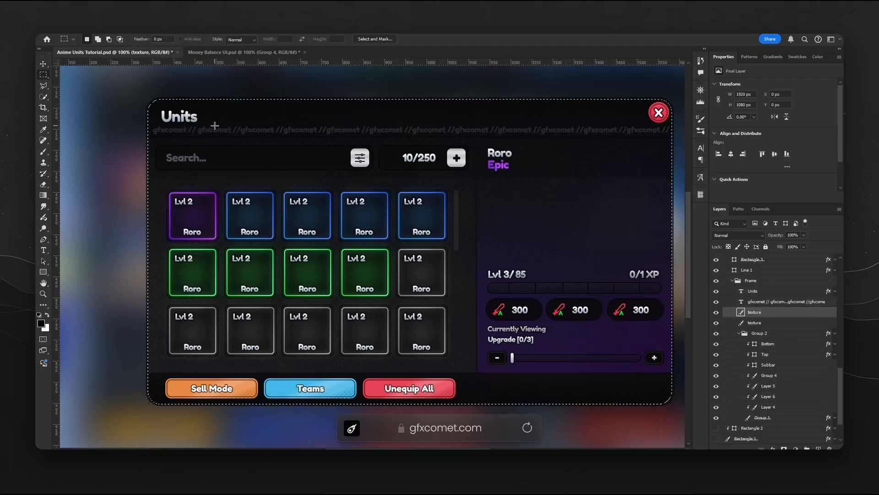
key("ctrl+minus")
key("ctrl+s")
Move the copied Sort icon button above the button groups in the layer stack and place it in the footer beside the "Unequip" button.
left_click_drag(582, 229, 562, 204)
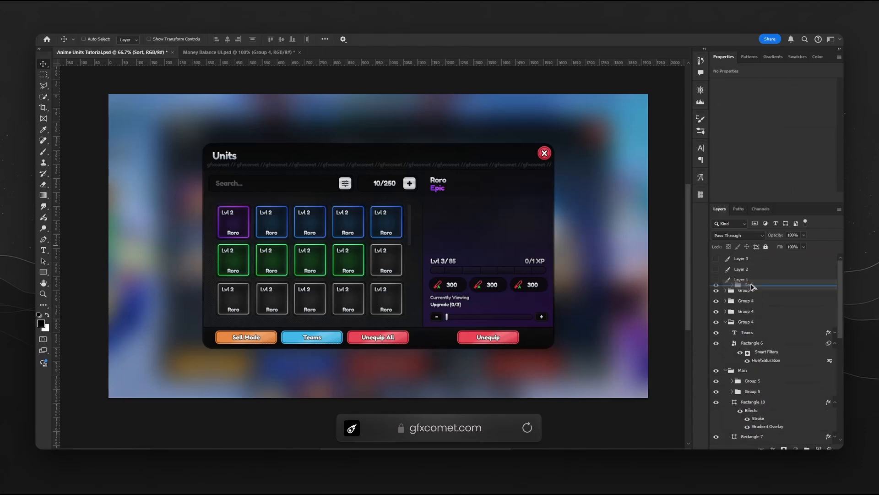
left_click(727, 290)
left_click_drag(749, 300, 742, 287)
left_click_drag(446, 186, 426, 195)
key("ctrl+plus")
key("ctrl+plus")
left_click_drag(376, 62, 561, 265)
key("ctrl+plus")
Scale the copied Sort button to 46 × 46 px and align it with the height of the "Unequip" button.
key("ctrl+t")
left_click_drag(489, 267, 493, 263)
key("Return")
key("ctrl+minus")
key("ctrl+t")
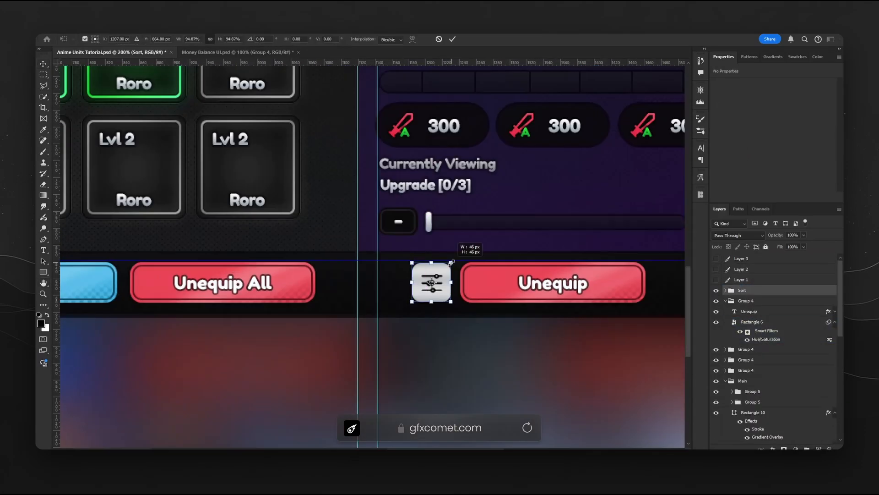
key("Return")
key("ctrl+minus")
key("ctrl+minus")
Search the Icons8 library for "arrow up" and insert the Double Down chevron icon into the design.
left_click(701, 195)
left_click(621, 204)
type("arrow up")
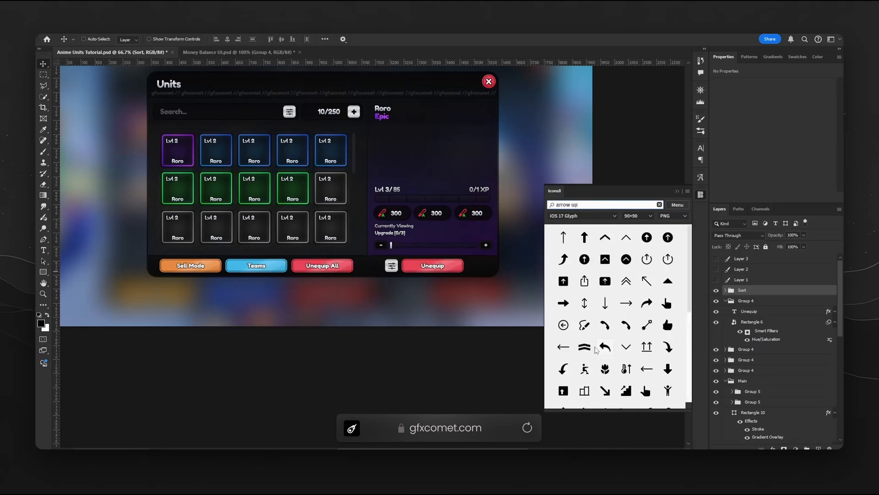
scroll(596, 350, "down", 4)
scroll(609, 329, "up", 2)
left_click(626, 299)
scroll(398, 263, "up", 3)
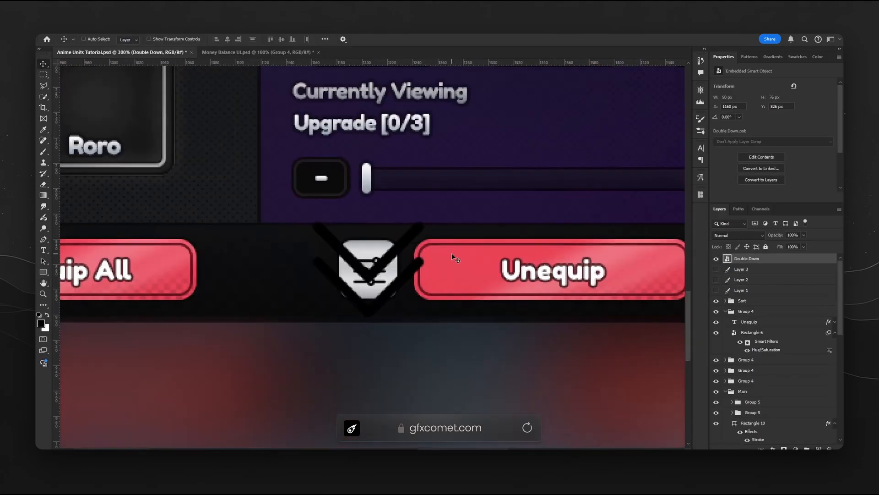
Move the Double Down icon into the copied Sort group and delete the Slider icon layer from that group.
left_click(725, 311)
left_click(725, 301)
left_click_drag(764, 259, 772, 306)
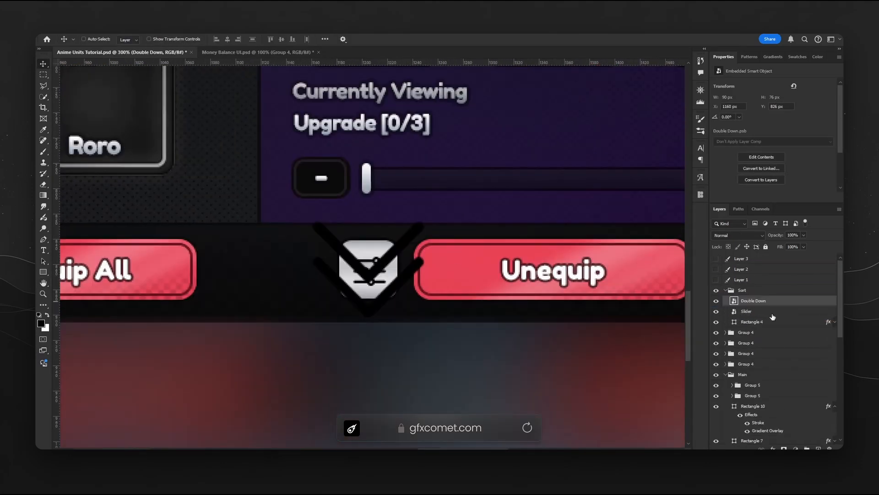
left_click(773, 313)
left_click(778, 301)
Flip the Double Down icon vertically and scale it down to fit centred inside the small white footer button.
key("ctrl+t")
right_click(398, 258)
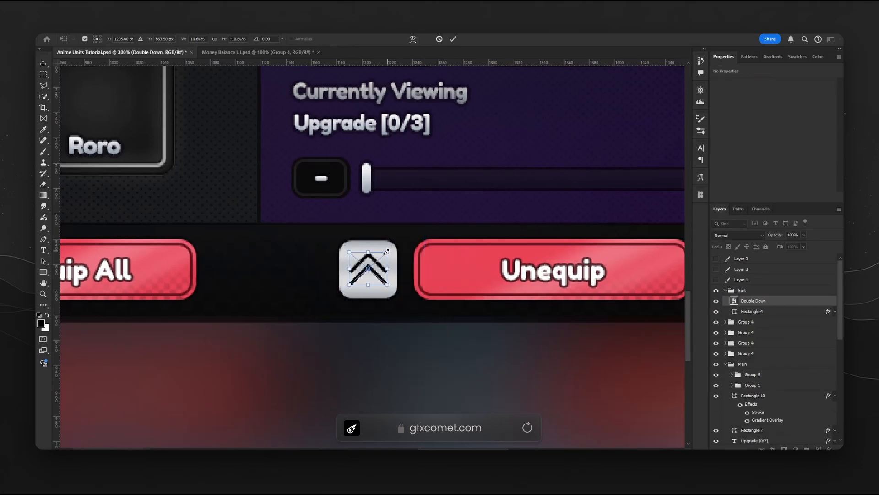
key("Return")
scroll(383, 259, "down", 3)
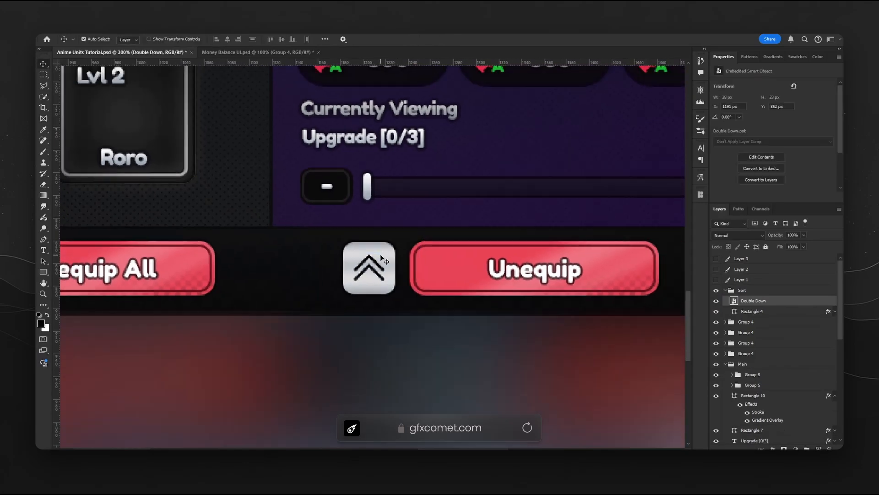
scroll(382, 259, "down", 1)
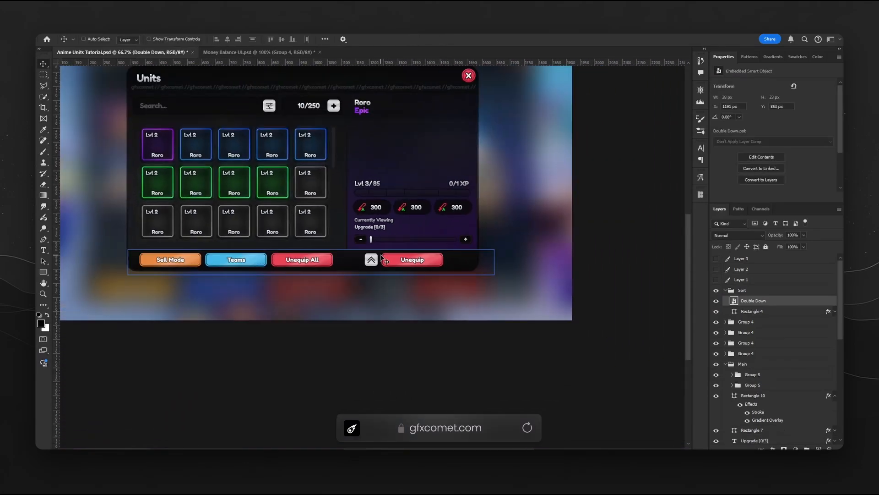
Collapse the Main group and hide the blurred background image on Layer 1 to show the interface on a plain dark backdrop.
key("space")
left_click_drag(450, 217, 500, 302)
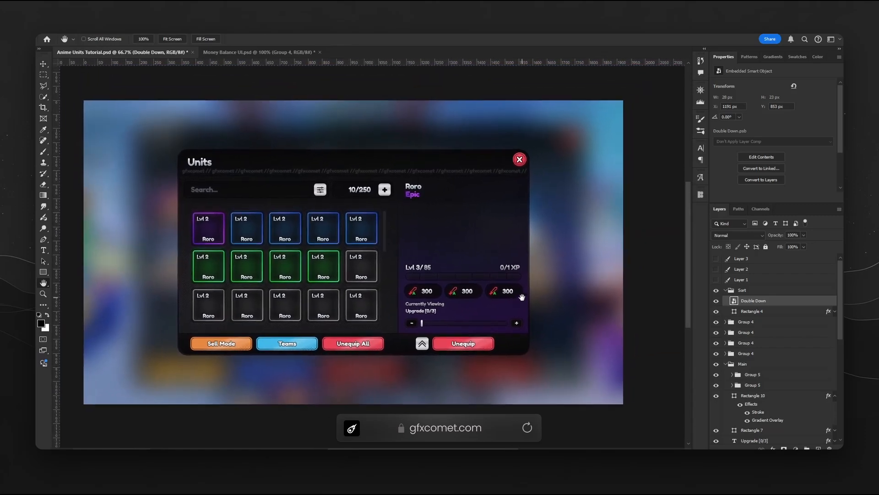
left_click(726, 364)
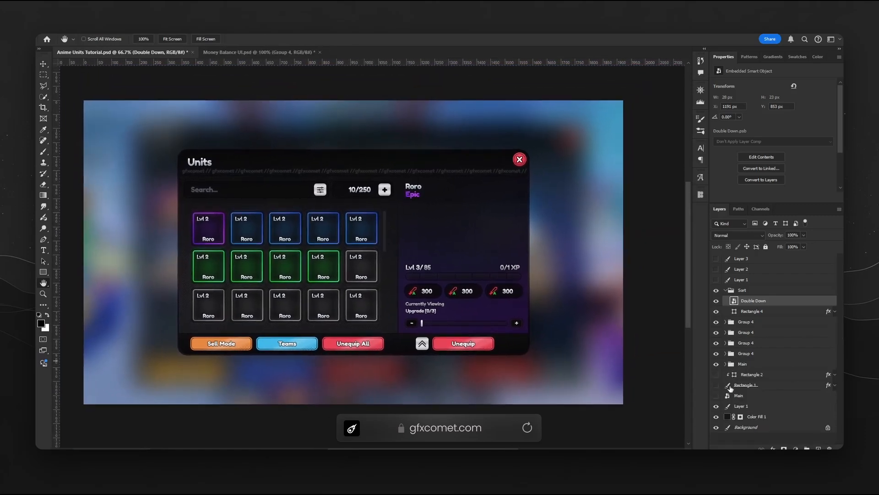
left_click(717, 406)
left_click_drag(582, 326, 589, 334)
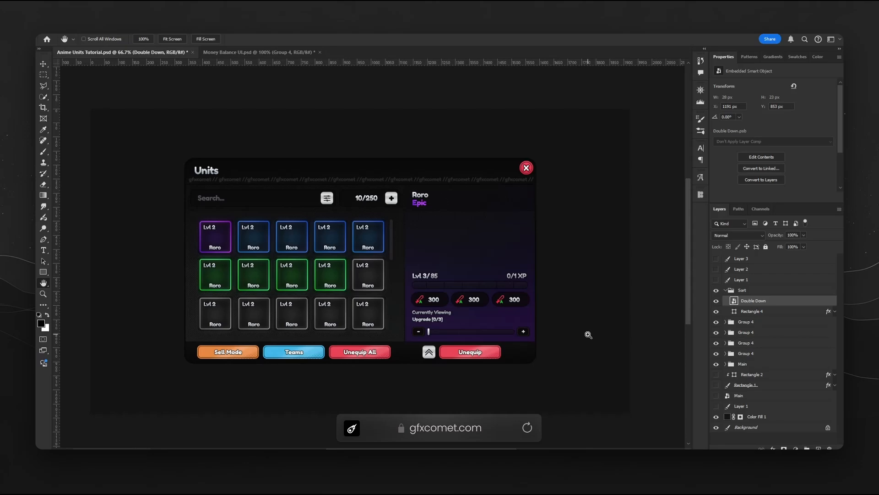
key("ctrl+plus")
key("ctrl+minus")
key("ctrl+plus")
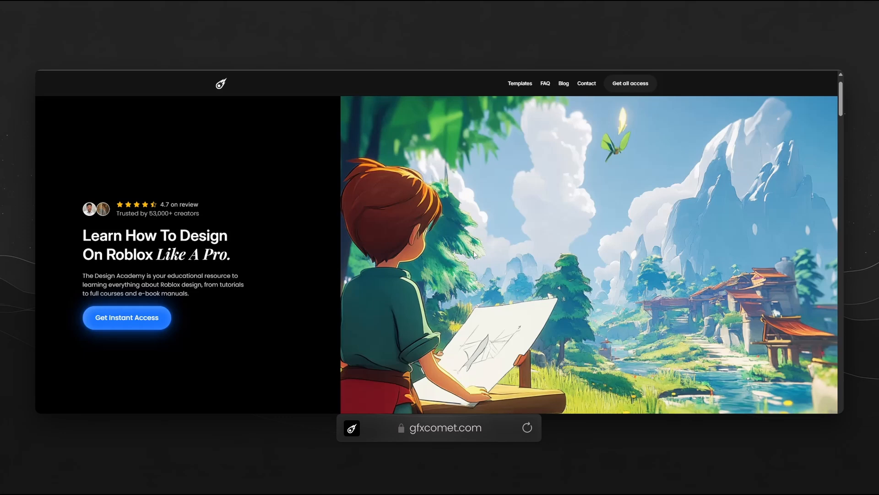
Switch to the gfxcomet.com website and examine the Design Academy tutorials, the FAQ and what the Unlimited Access offer includes.
scroll(474, 254, "down", 12)
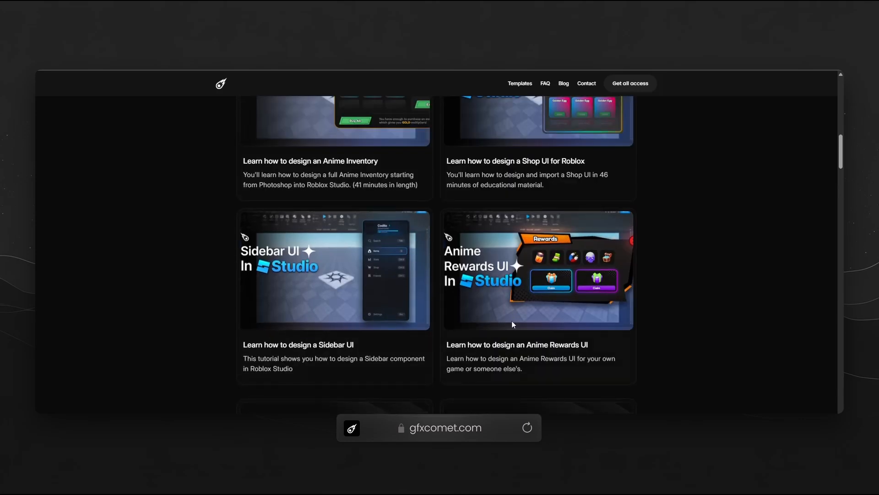
scroll(512, 320, "down", 5)
scroll(600, 196, "down", 15)
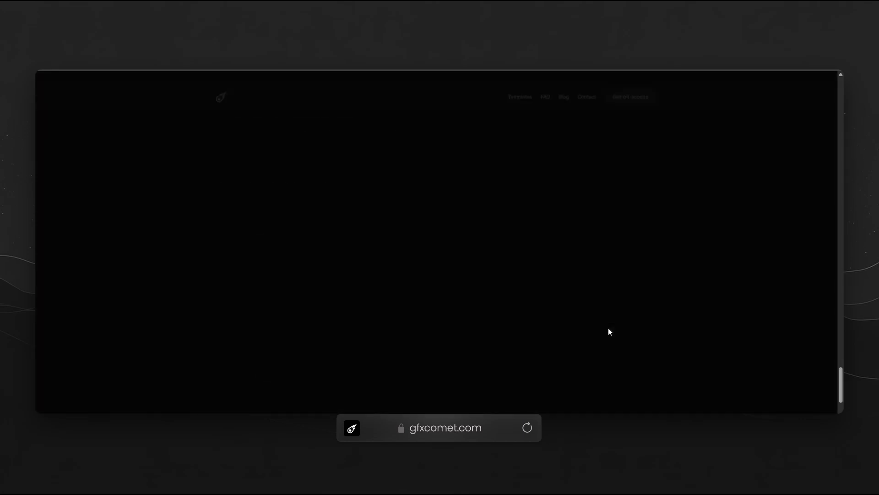
scroll(536, 343, "up", 1)
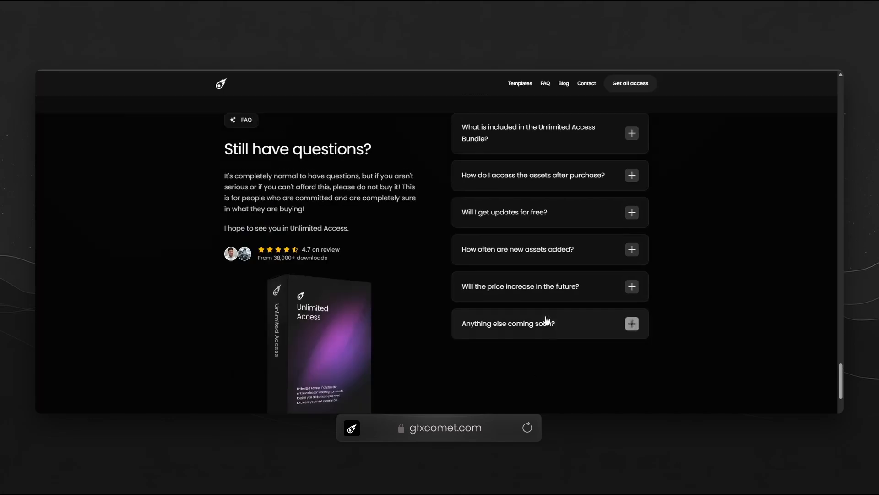
scroll(547, 319, "down", 4)
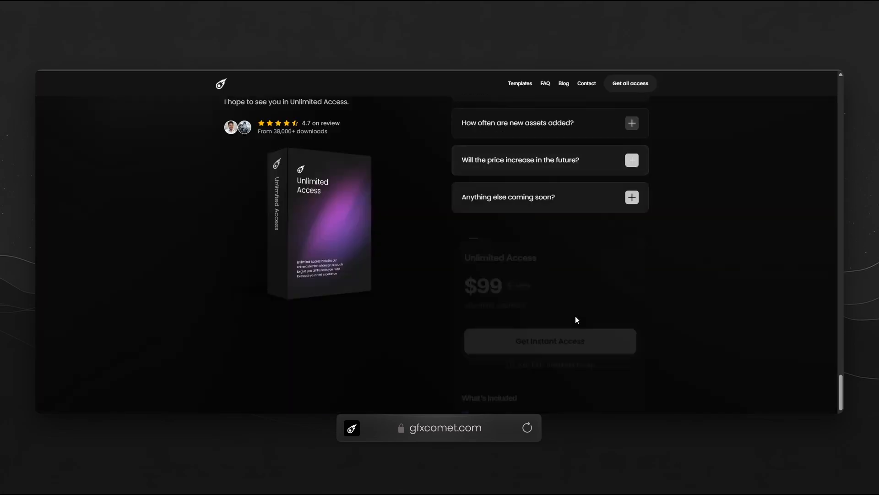
scroll(760, 326, "up", 1)
scroll(769, 298, "down", 2)
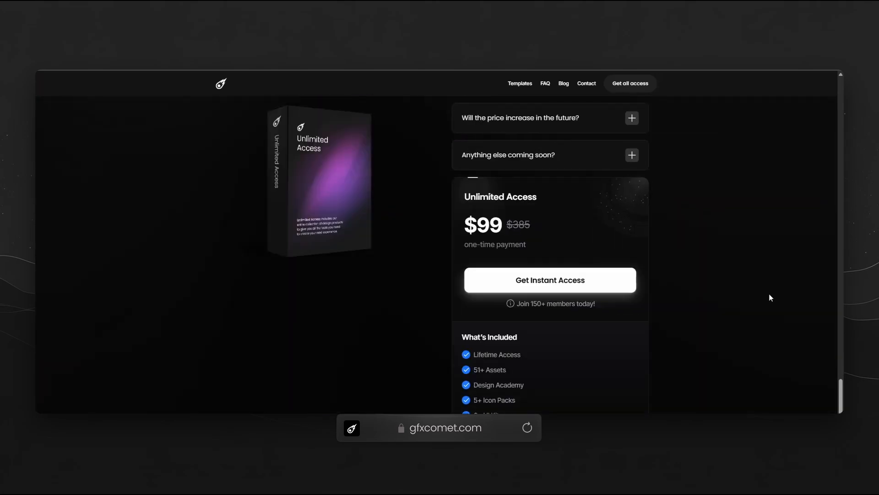
triple_click(494, 342)
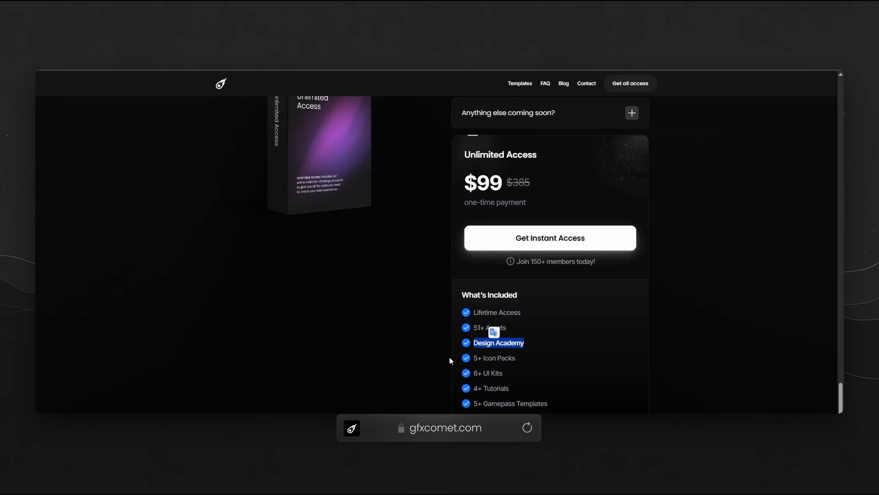
left_click(534, 346)
triple_click(498, 343)
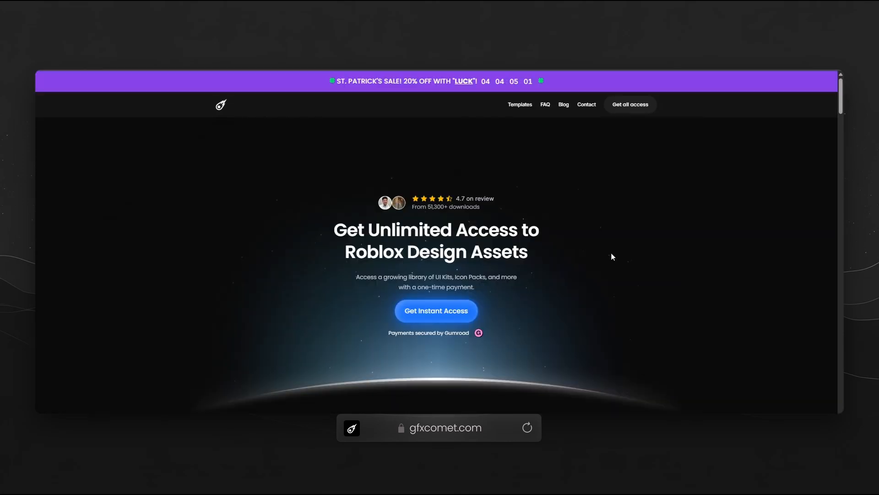